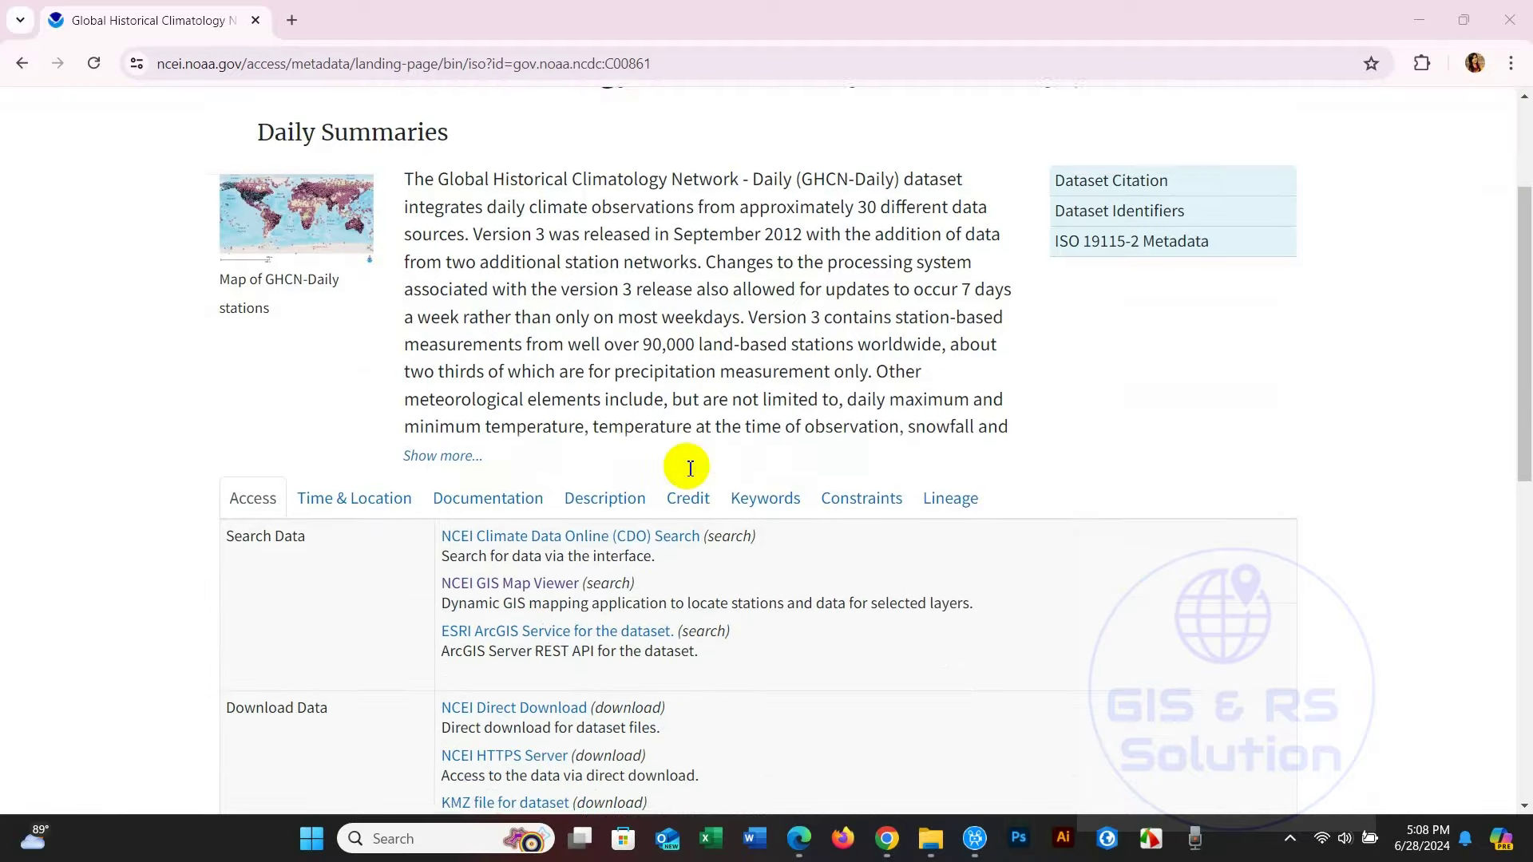
Step: Open the NCEI GIS Map Viewer and pan the map around the globe
{"action": "left_click", "coordinate": [494, 489]}
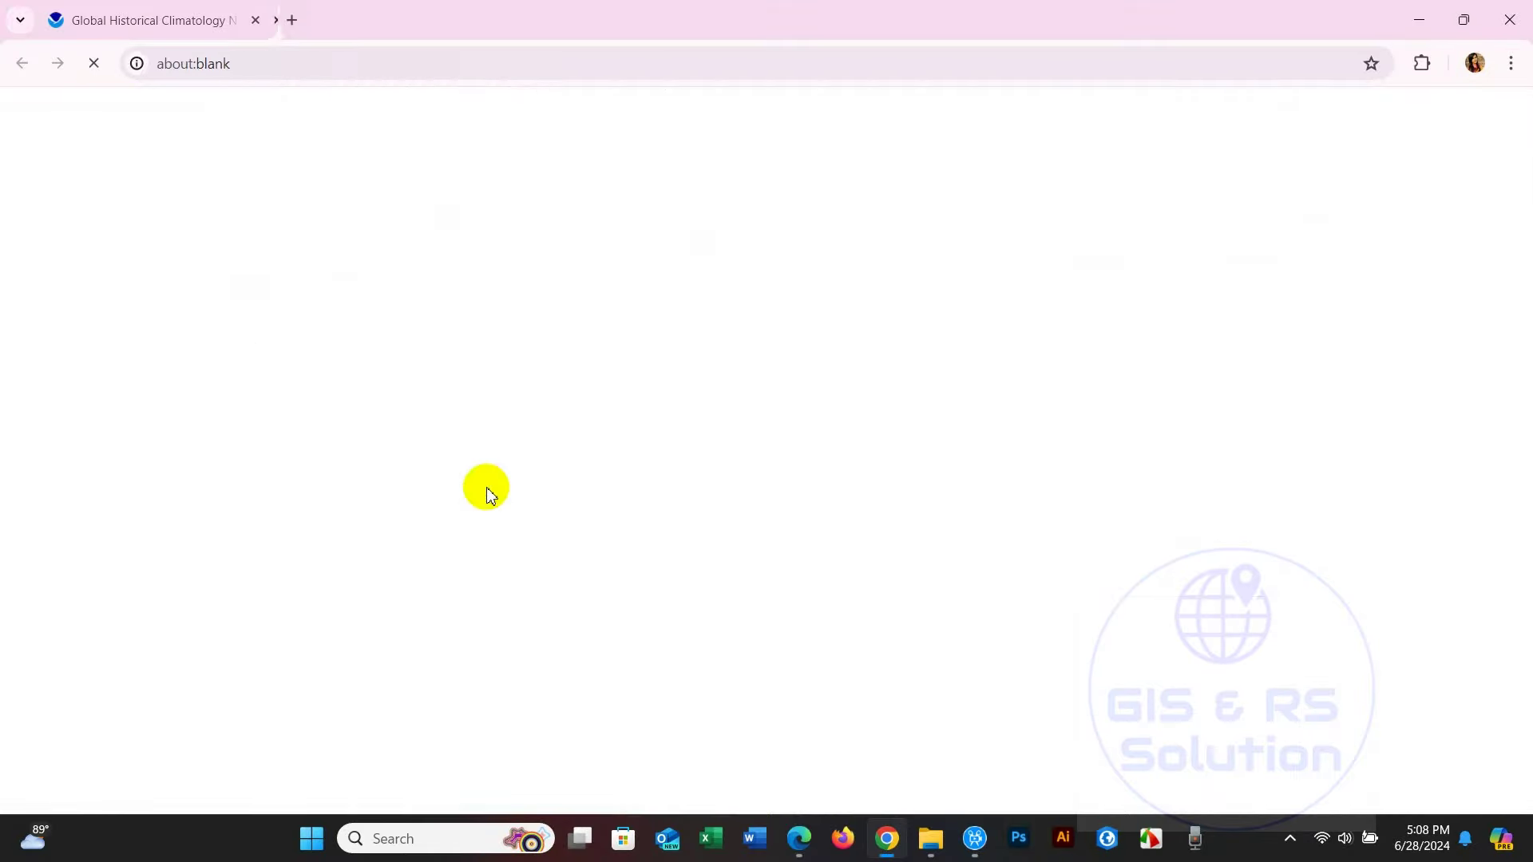
{"action": "scroll", "coordinate": [547, 445], "scroll_direction": "up", "scroll_amount": 1}
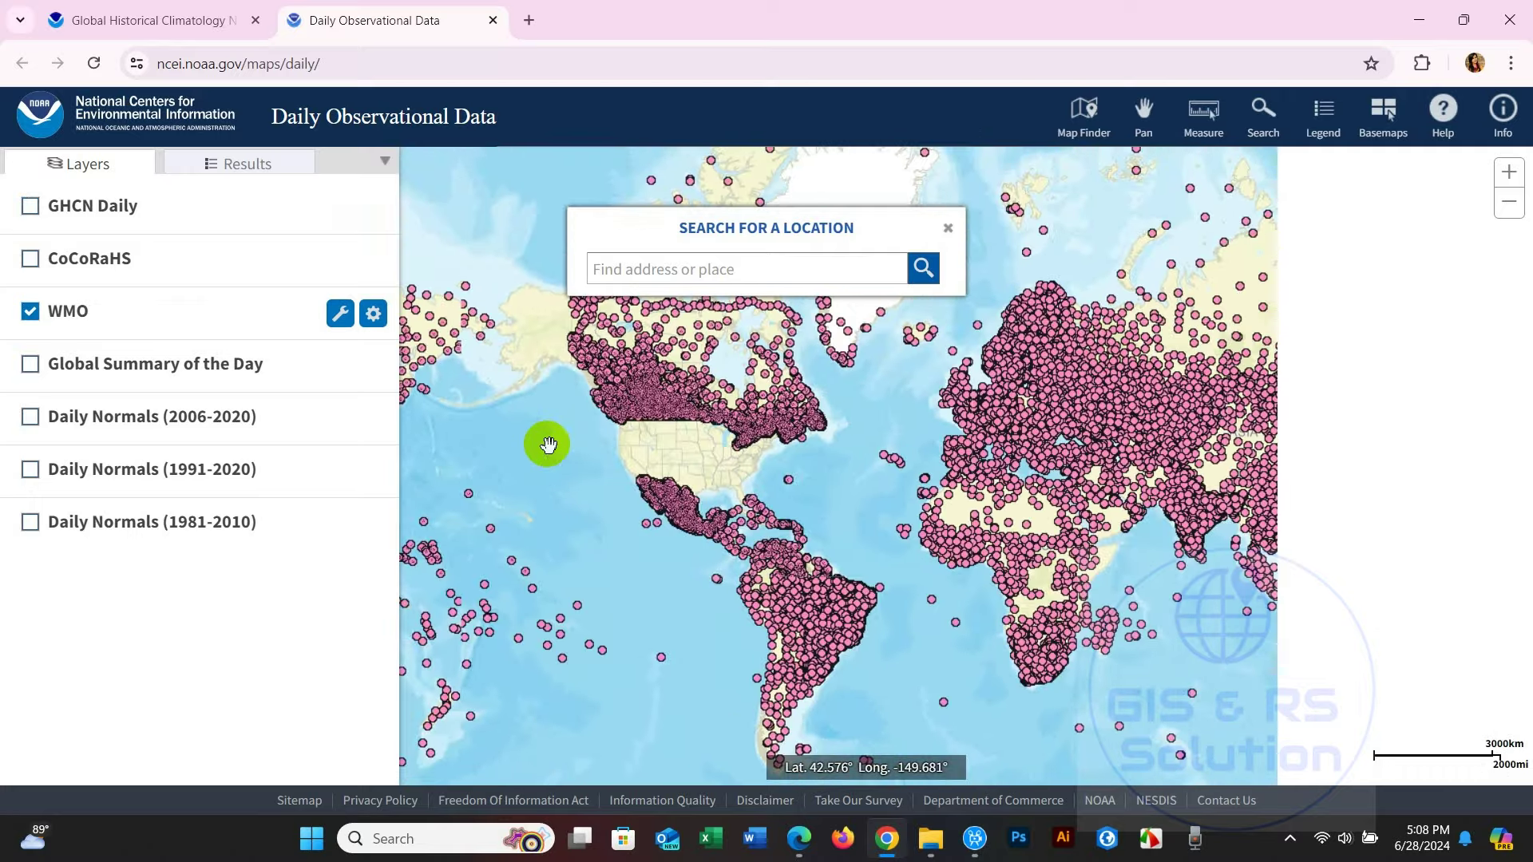
{"action": "left_click_drag", "start_coordinate": [1134, 519], "coordinate": [611, 517]}
{"action": "left_click_drag", "start_coordinate": [1027, 520], "coordinate": [620, 565]}
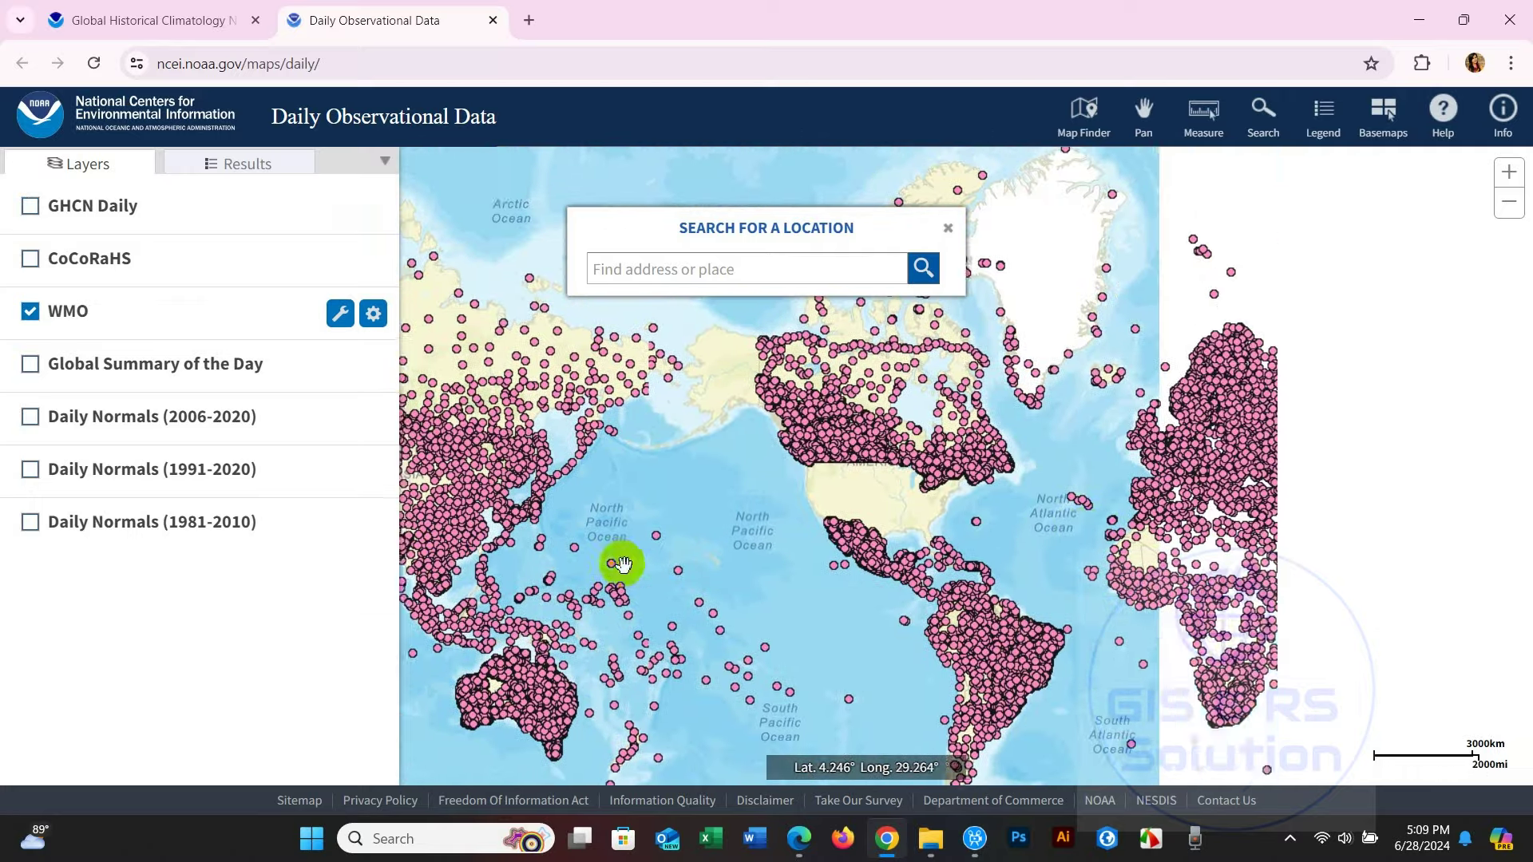
{"action": "left_click_drag", "start_coordinate": [896, 510], "coordinate": [747, 485]}
{"action": "left_click_drag", "start_coordinate": [968, 520], "coordinate": [626, 496]}
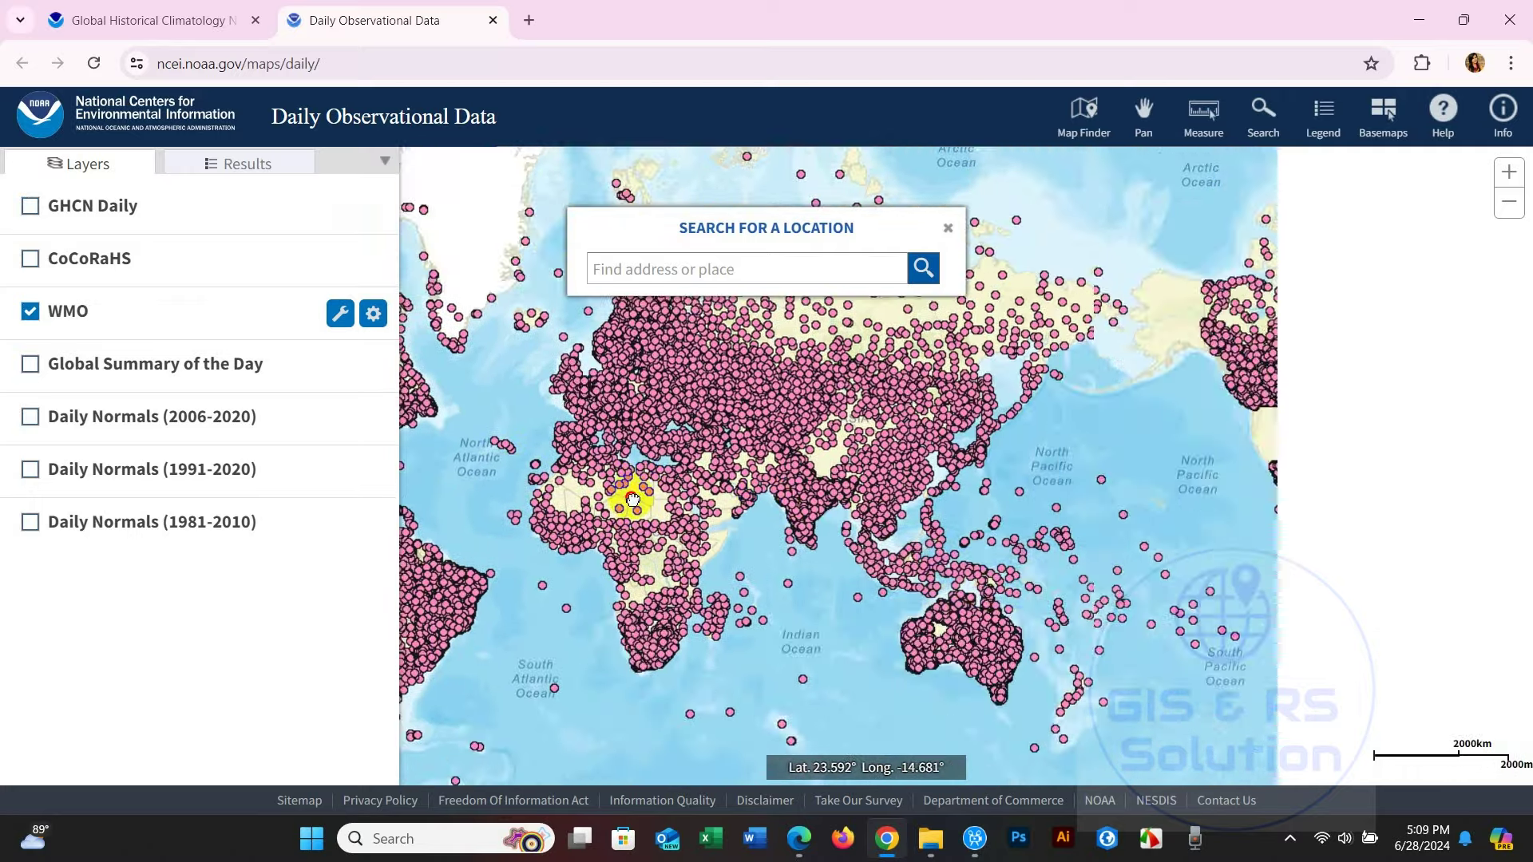
{"action": "left_click_drag", "start_coordinate": [1054, 520], "coordinate": [1227, 513]}
Step: Identify the HON station in Libya with the WMO layer's Identify tool
{"action": "left_click", "coordinate": [341, 313]}
{"action": "left_click", "coordinate": [1126, 237]}
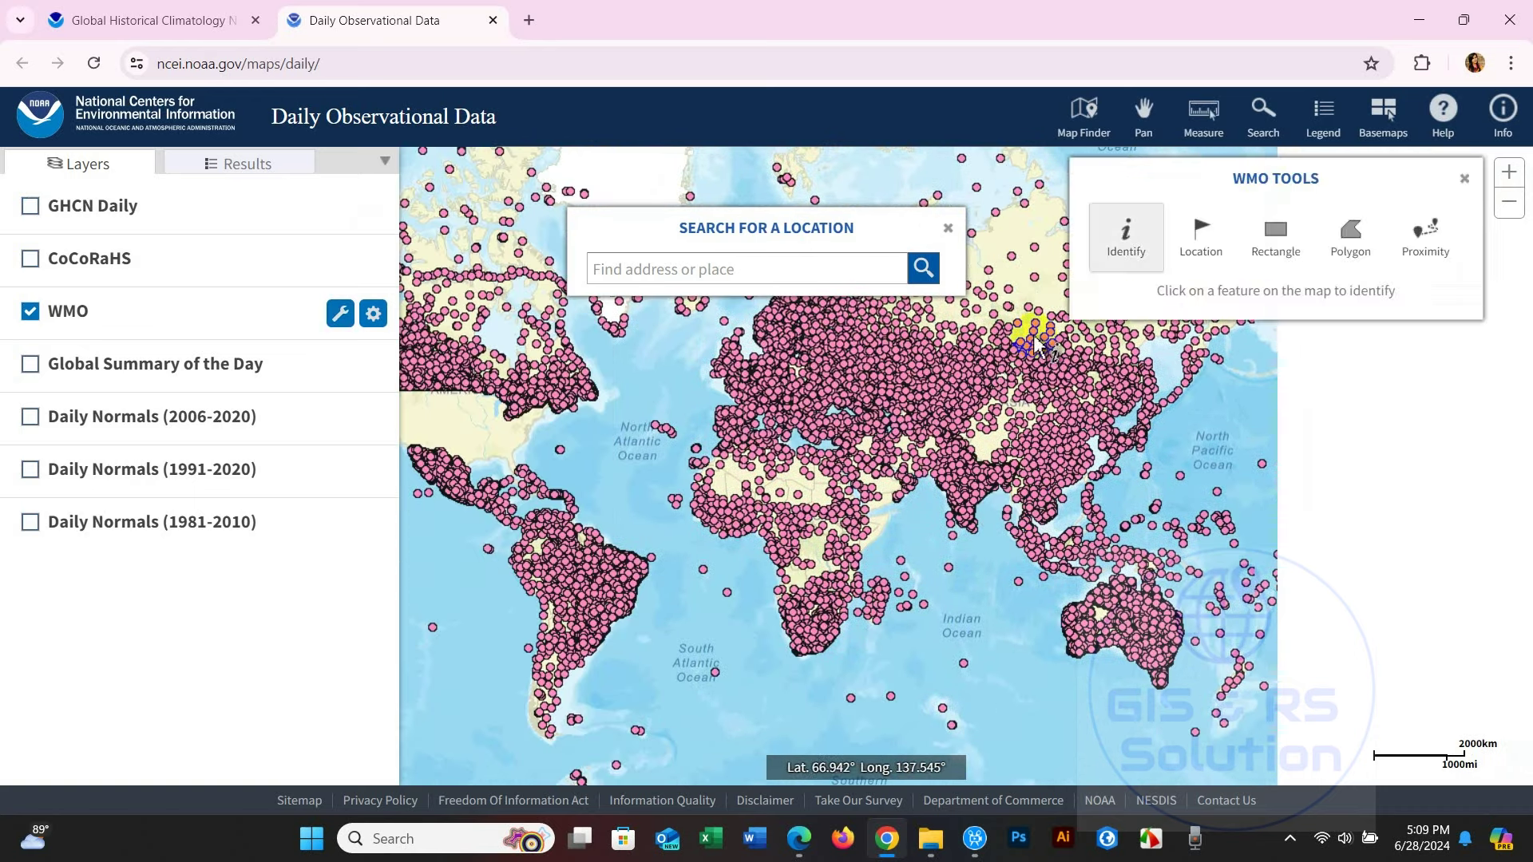
{"action": "left_click", "coordinate": [723, 581]}
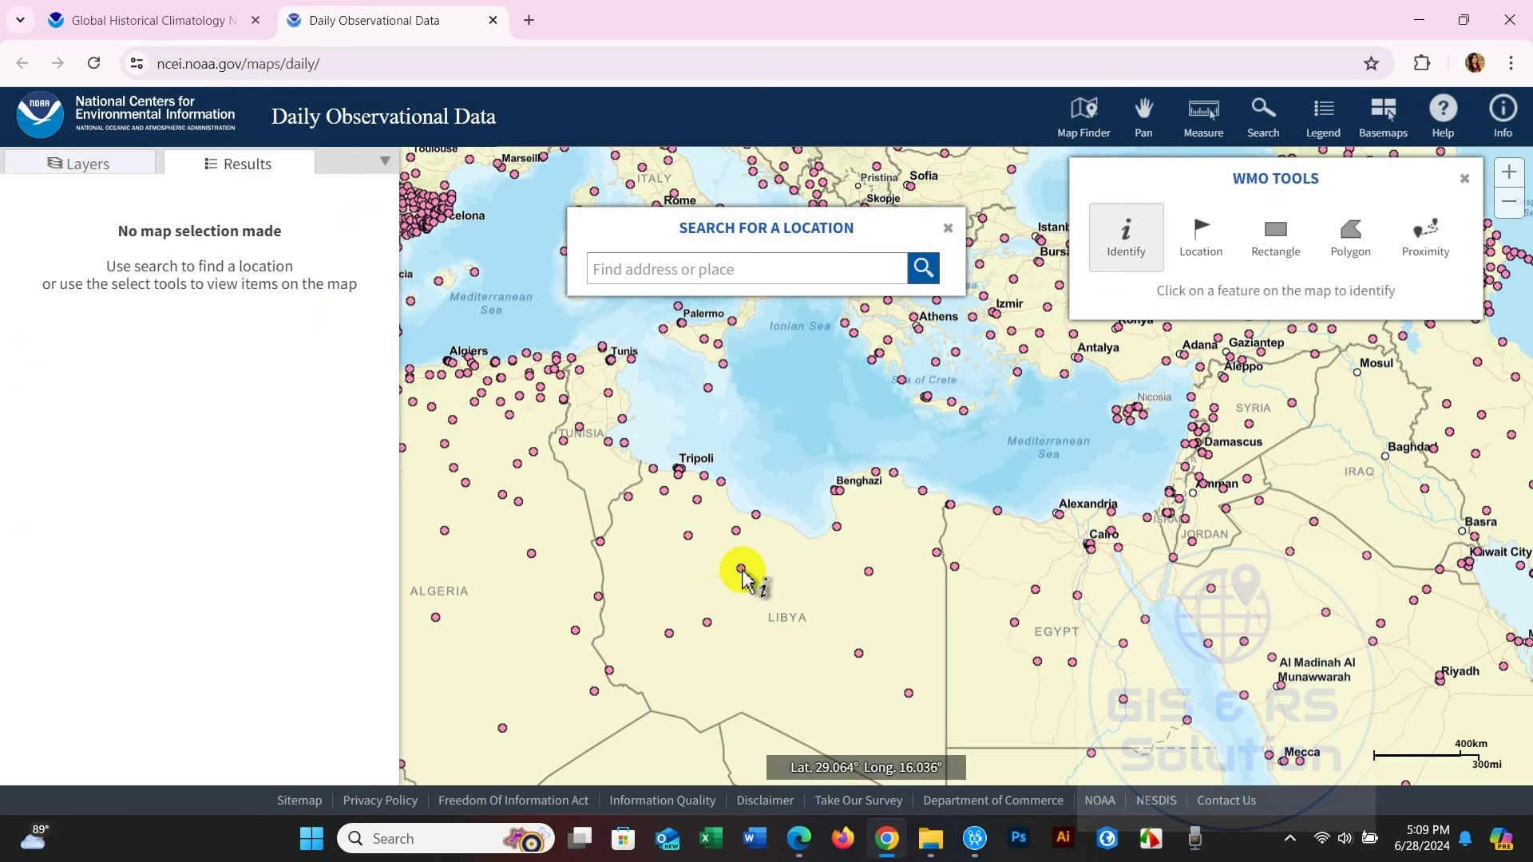
{"action": "left_click", "coordinate": [755, 572]}
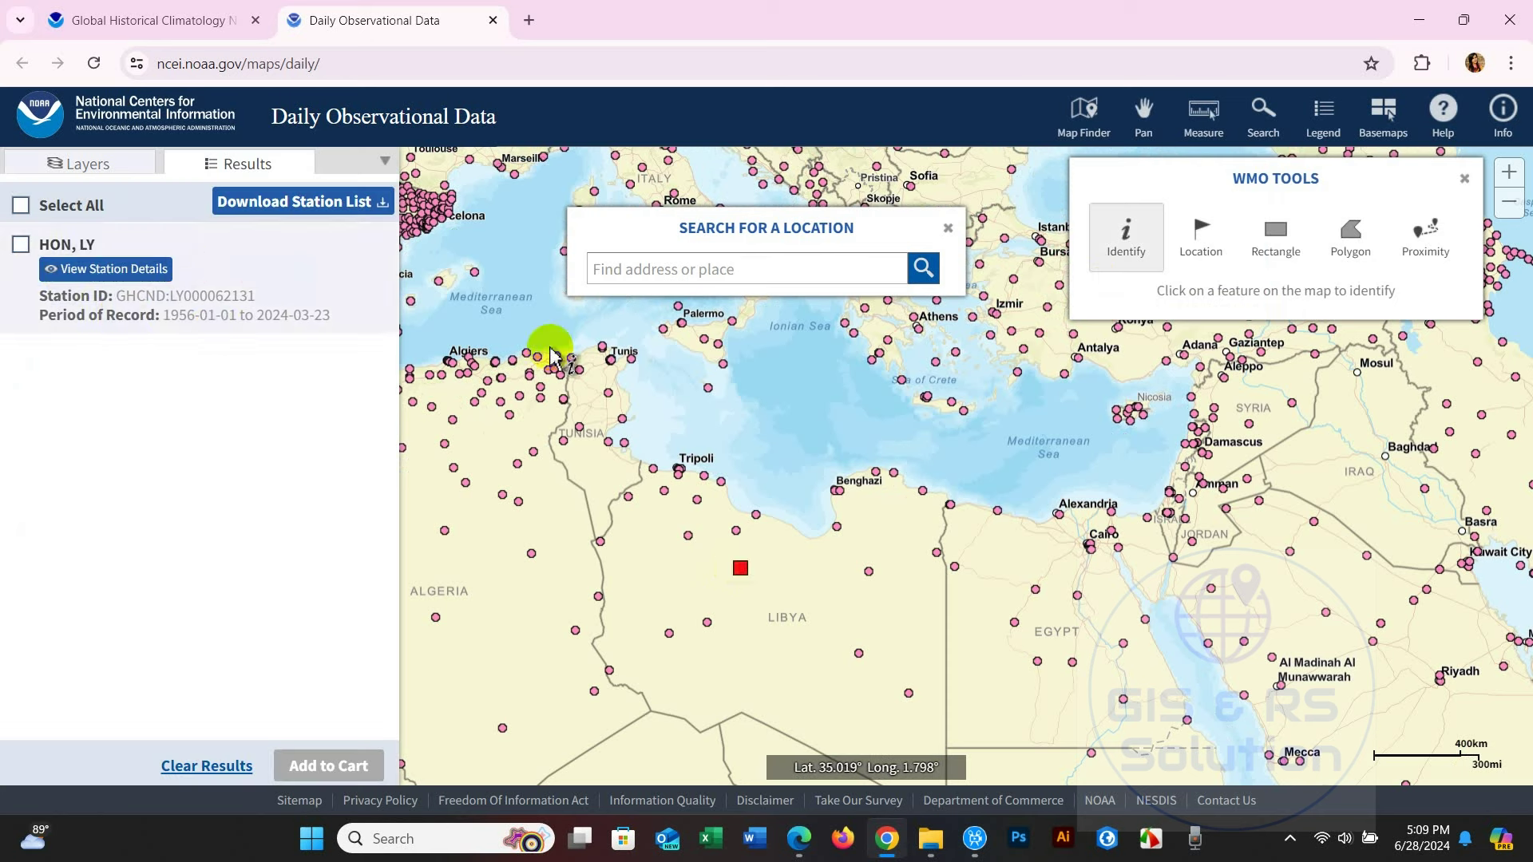
Step: Search the map for Indonesia
{"action": "scroll", "coordinate": [702, 428], "scroll_direction": "down", "scroll_amount": 3}
{"action": "left_click", "coordinate": [604, 269]}
{"action": "type", "text": "Indonesia"}
{"action": "left_click", "coordinate": [605, 230]}
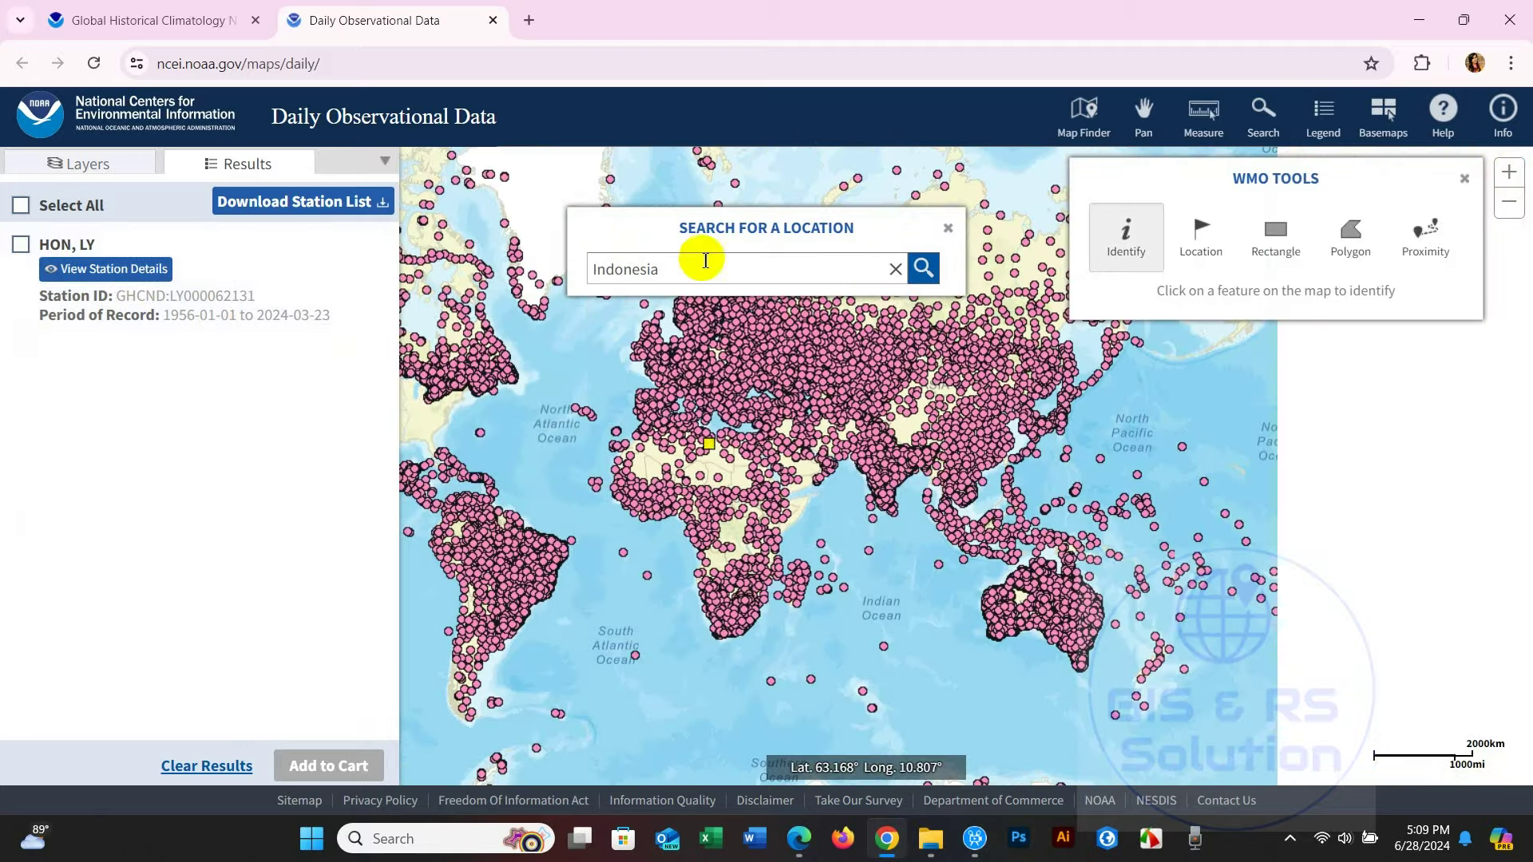
{"action": "left_click", "coordinate": [923, 269]}
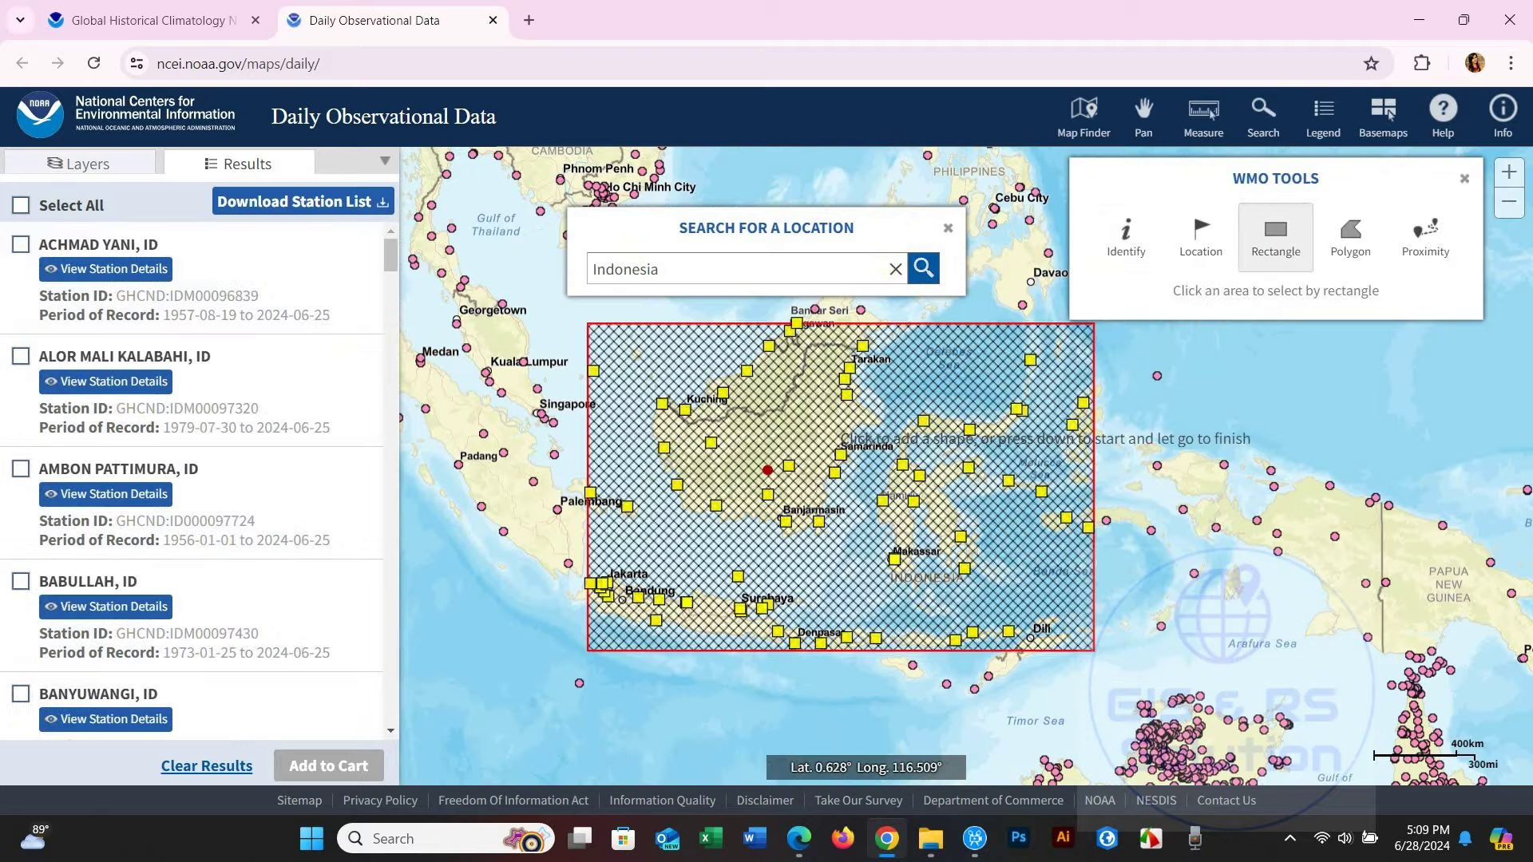
Step: Add the Alor Mali Kalabahi station to the cart, set dates and submit the order
{"action": "left_click", "coordinate": [21, 360]}
{"action": "scroll", "coordinate": [192, 479], "scroll_direction": "down", "scroll_amount": 5}
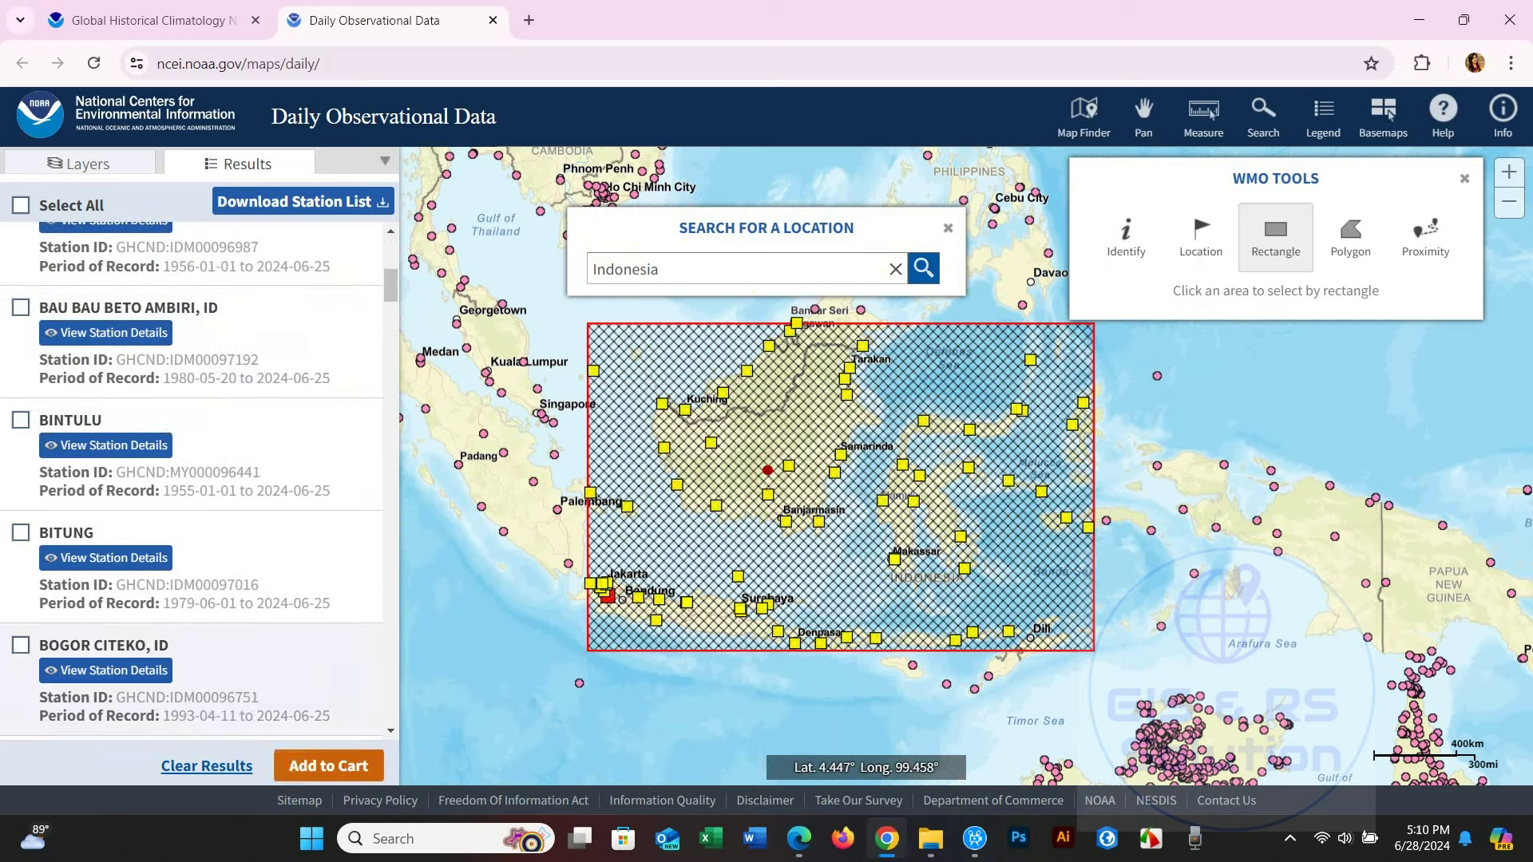
{"action": "left_click", "coordinate": [318, 765]}
{"action": "left_click", "coordinate": [816, 373]}
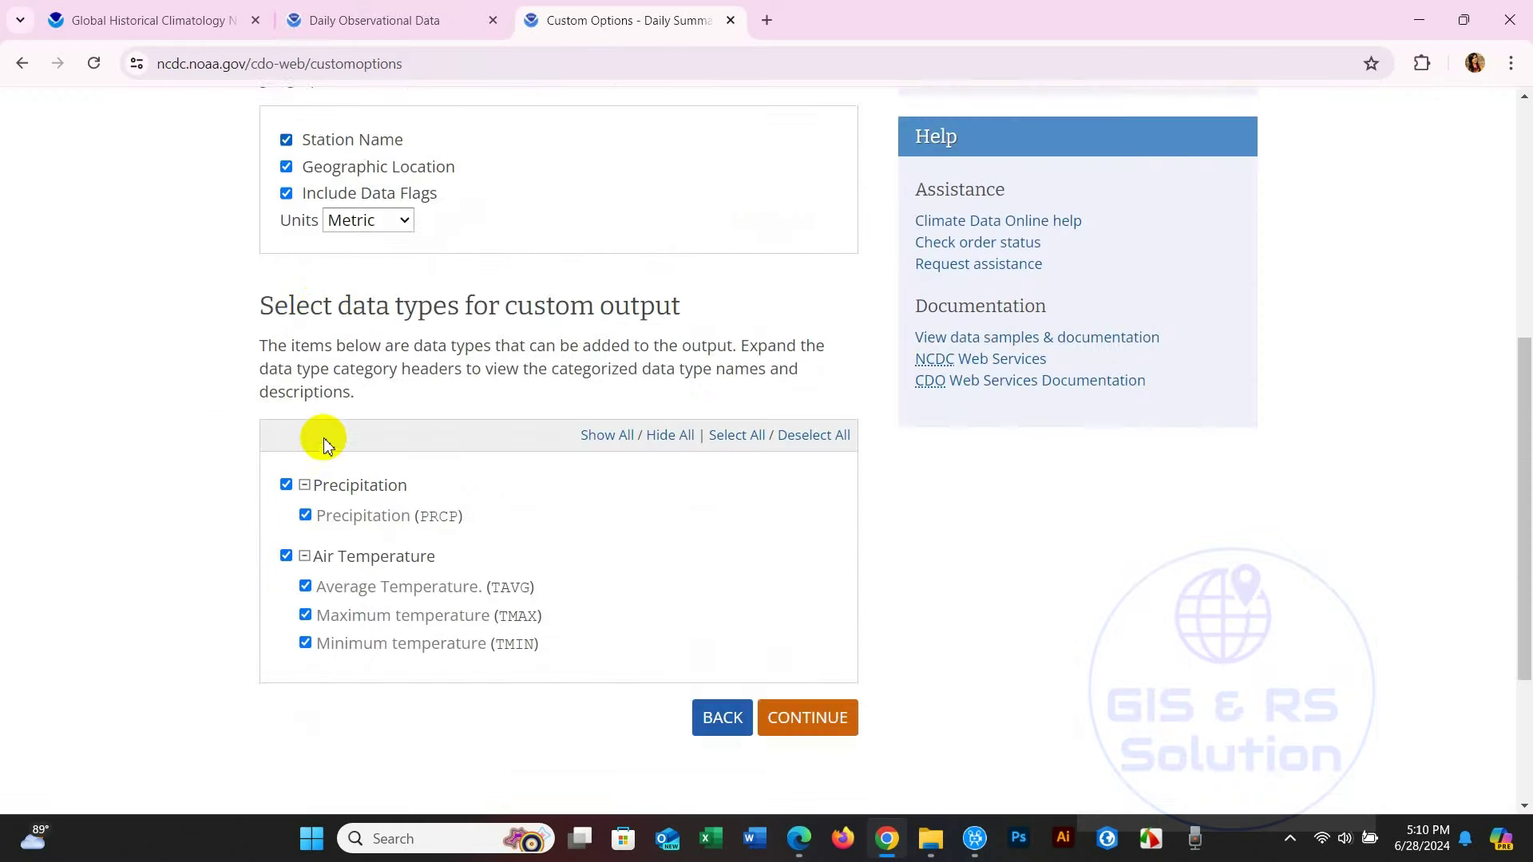
{"action": "scroll", "coordinate": [335, 537], "scroll_direction": "down", "scroll_amount": 3}
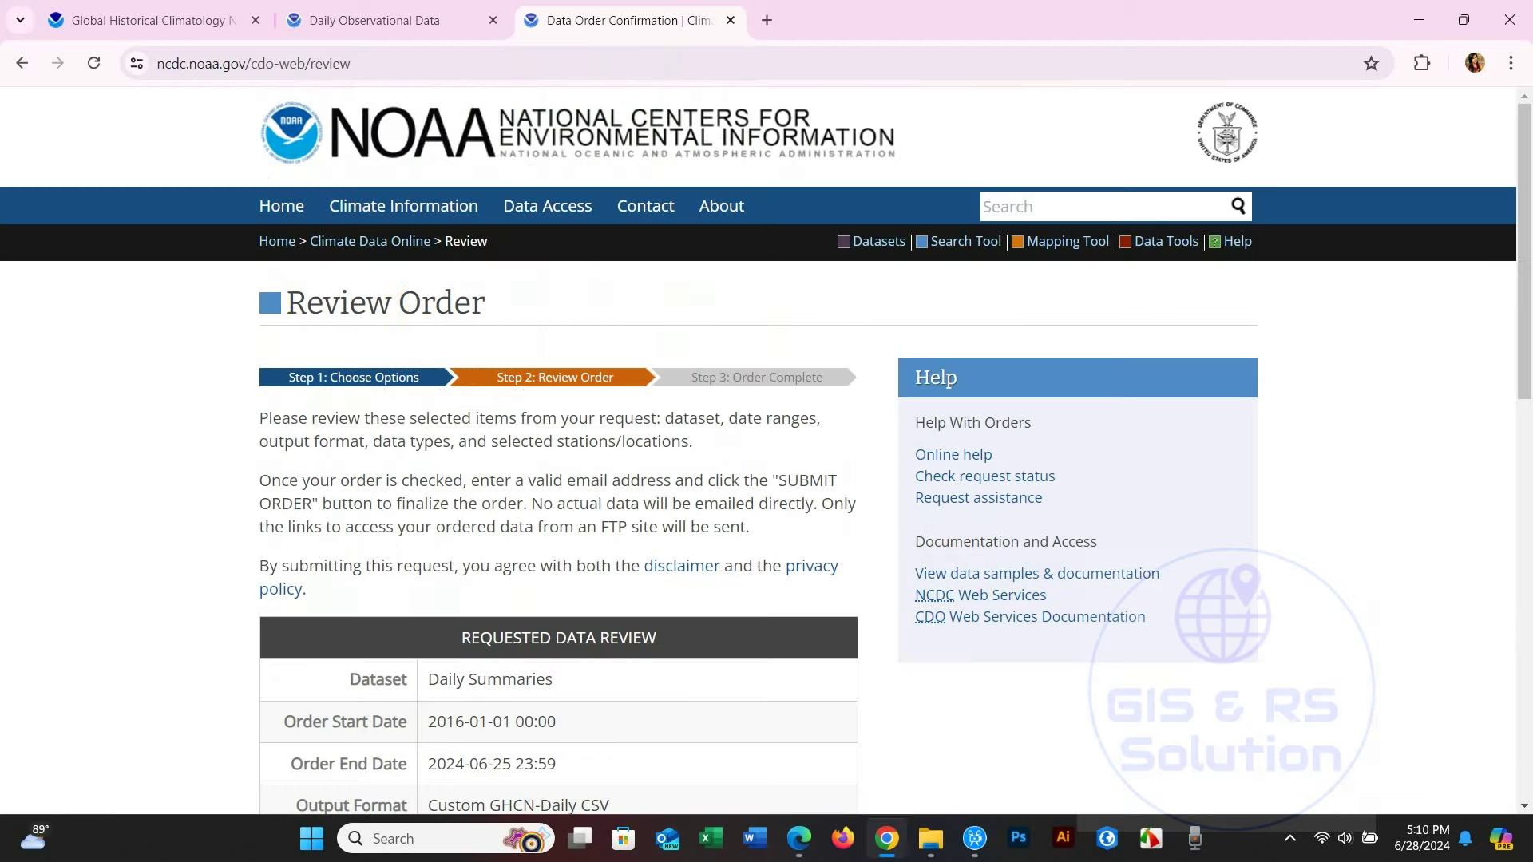
{"action": "scroll", "coordinate": [423, 299], "scroll_direction": "down", "scroll_amount": 11}
{"action": "left_click", "coordinate": [791, 552]}
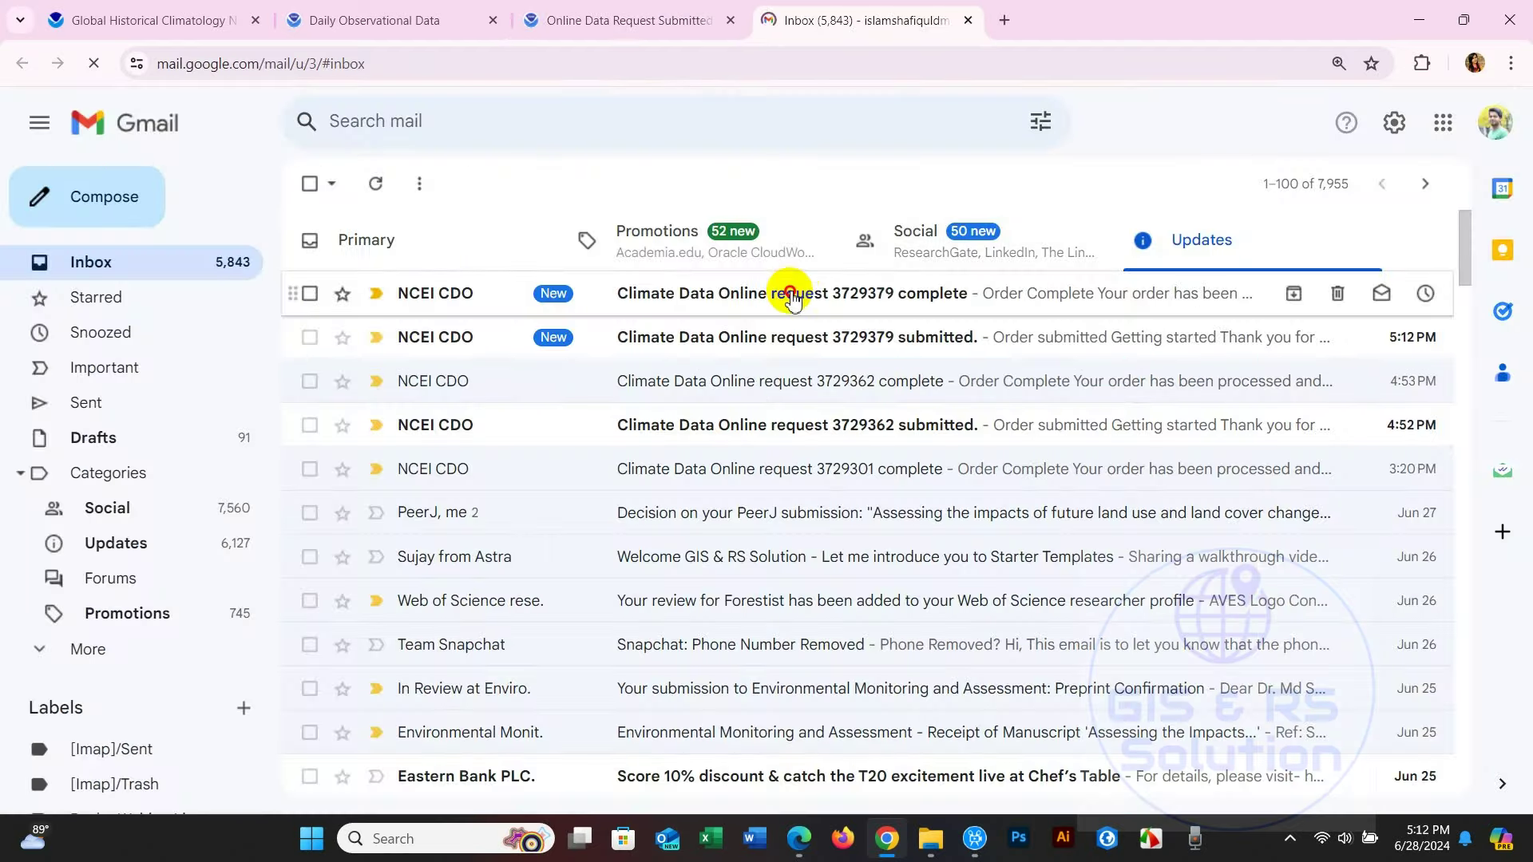
Step: Download the ordered CSV from the request-complete email and open 3729362.csv
{"action": "left_click", "coordinate": [787, 291]}
{"action": "scroll", "coordinate": [787, 291], "scroll_direction": "down", "scroll_amount": 3}
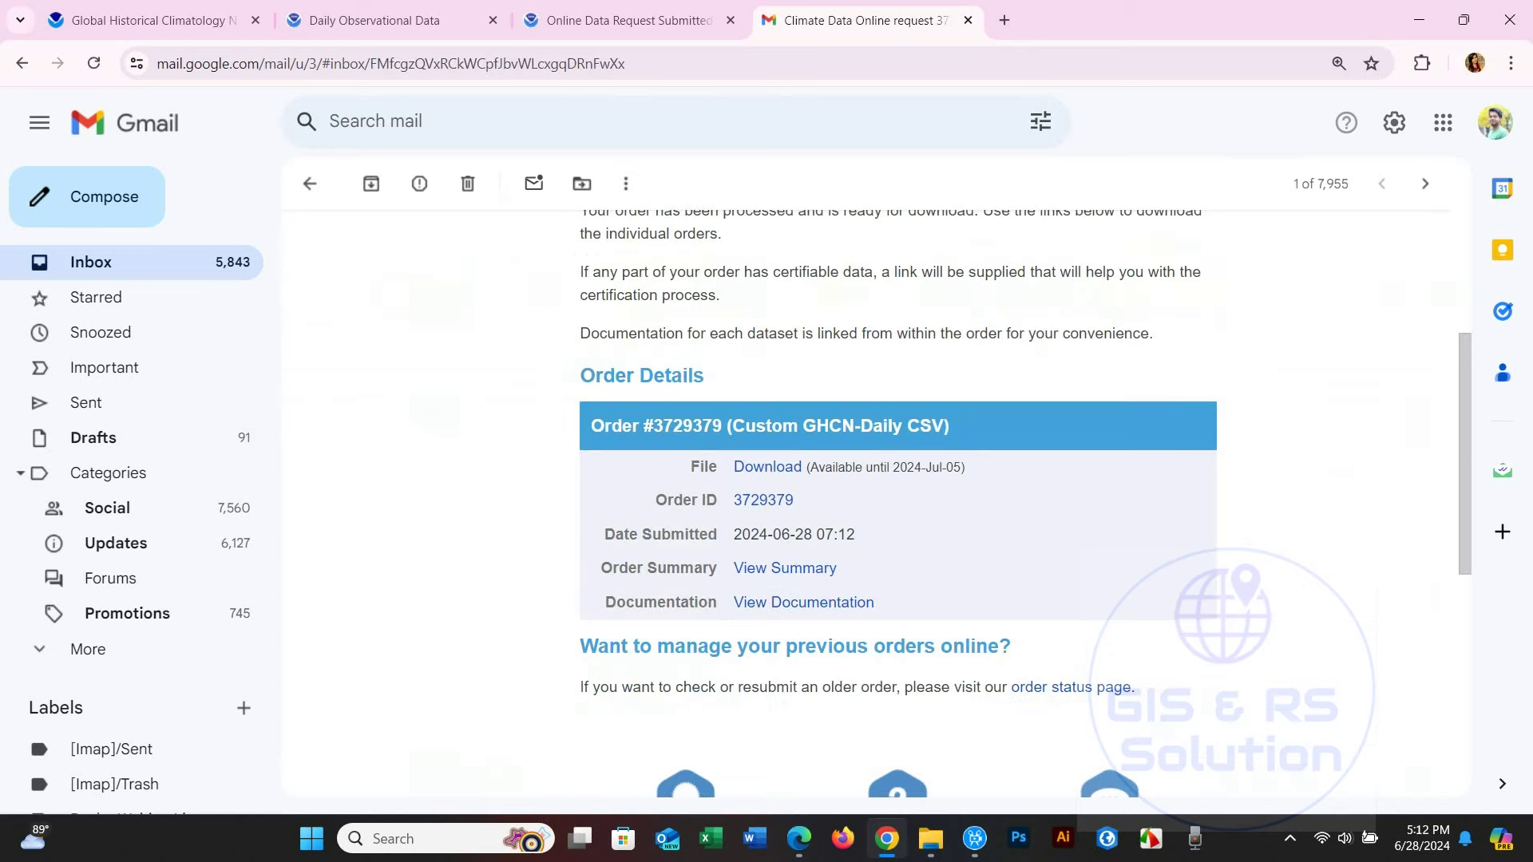
{"action": "left_click", "coordinate": [778, 471]}
{"action": "left_click", "coordinate": [1410, 64]}
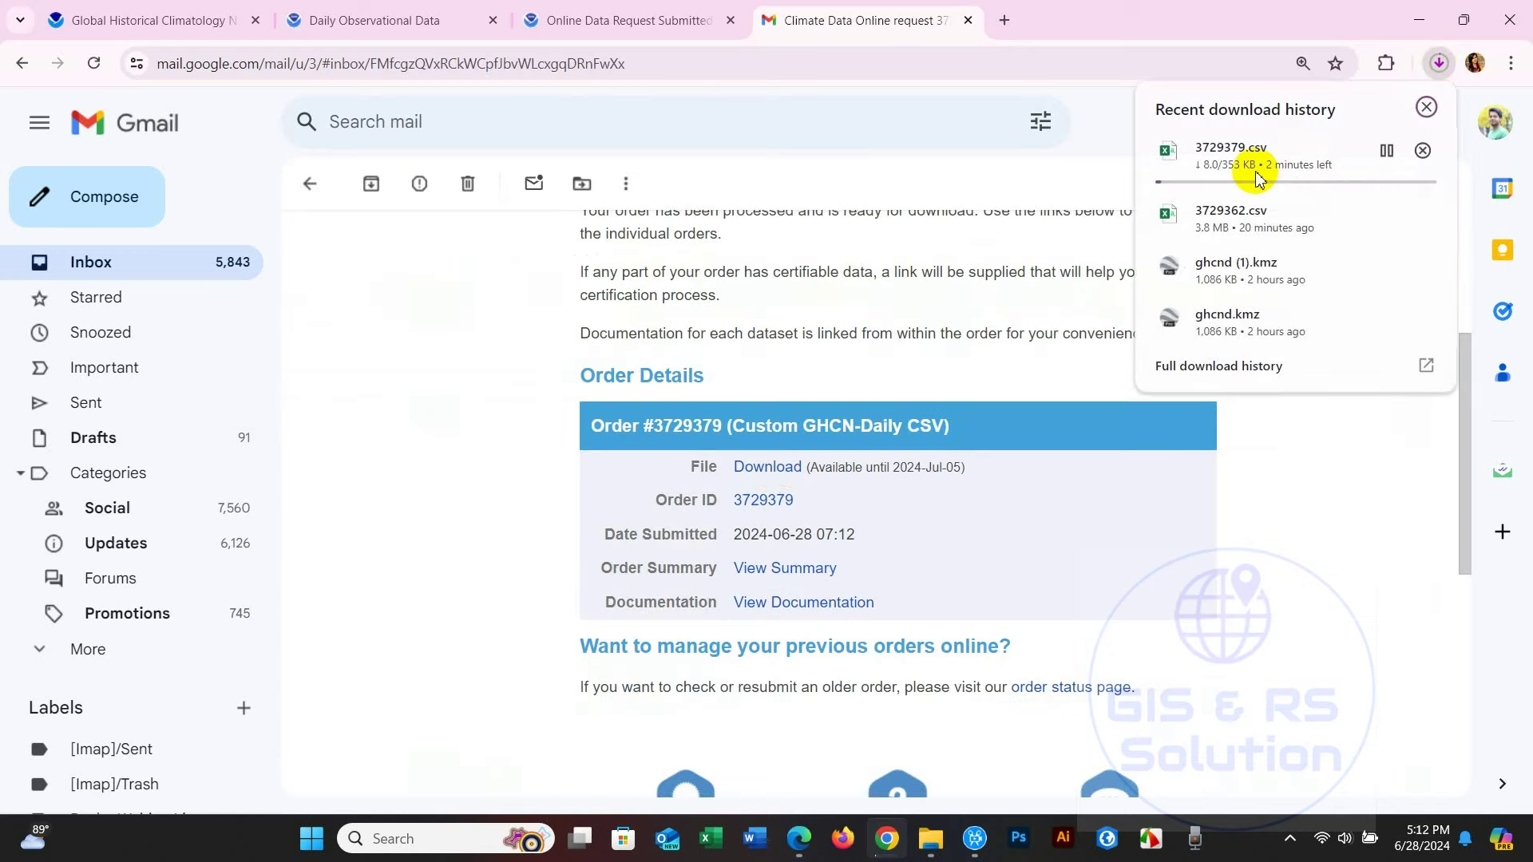
{"action": "left_click", "coordinate": [1382, 150]}
{"action": "double_click", "coordinate": [244, 263]}
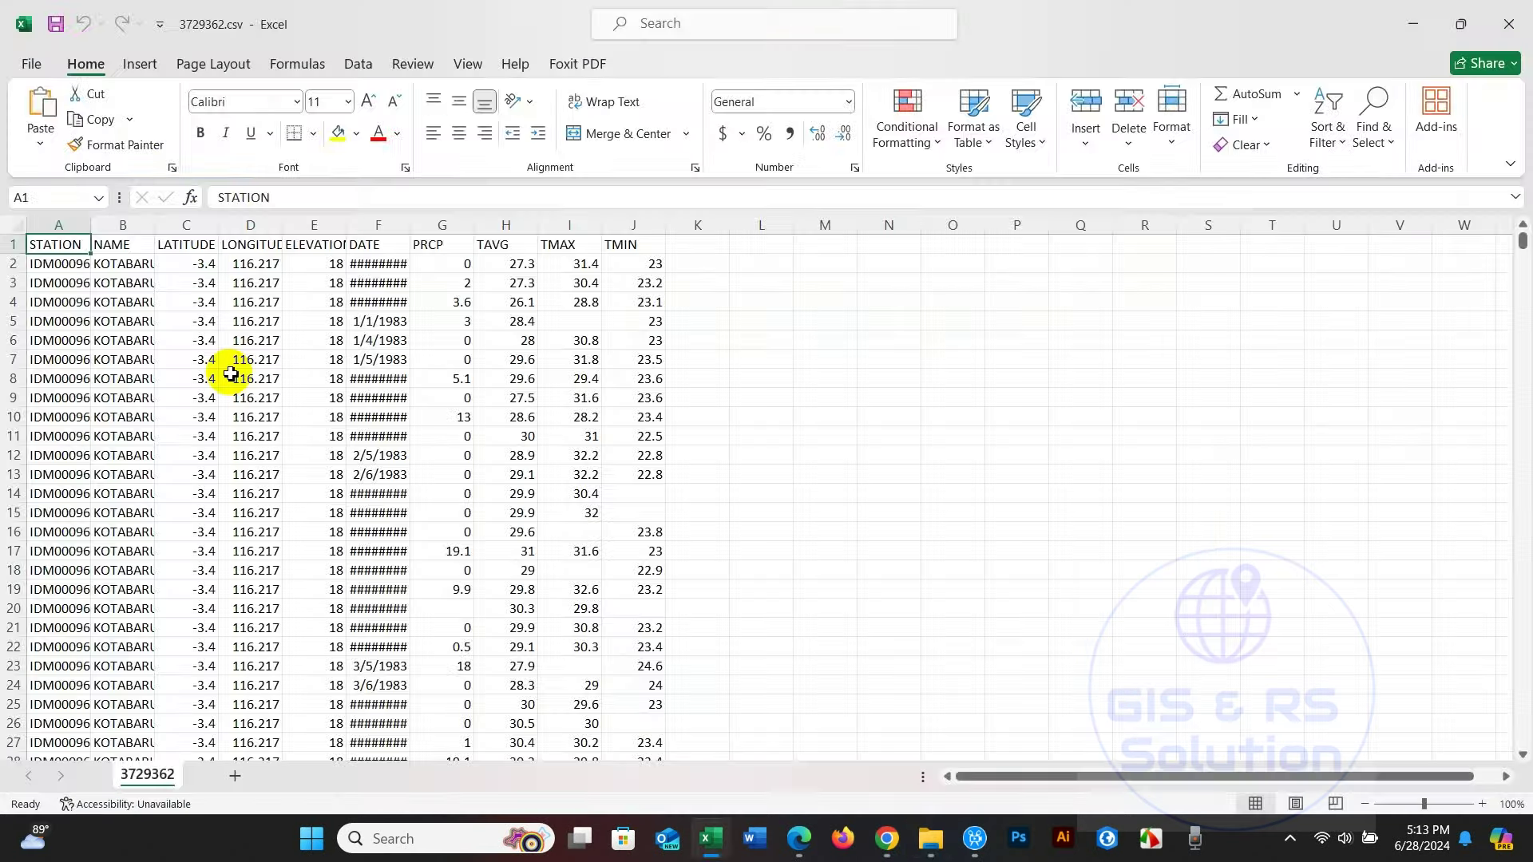
{"action": "scroll", "coordinate": [228, 372], "scroll_direction": "down", "scroll_amount": 14}
{"action": "scroll", "coordinate": [231, 380], "scroll_direction": "up", "scroll_amount": 14}
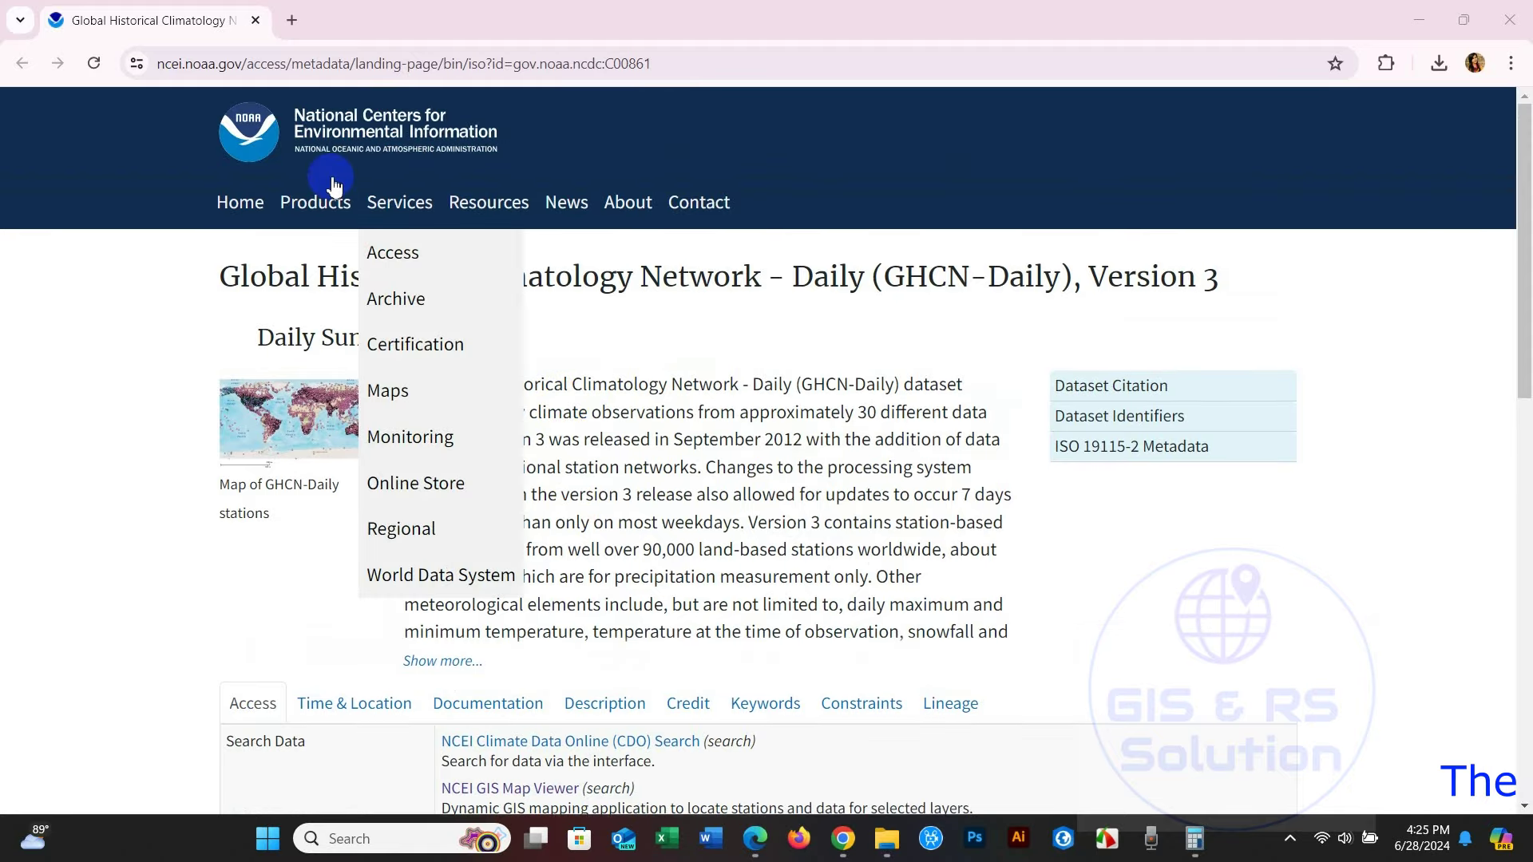
Step: Show the GHCN-Daily Documentation tab listing the README and Station Inventory
{"action": "left_click", "coordinate": [570, 195]}
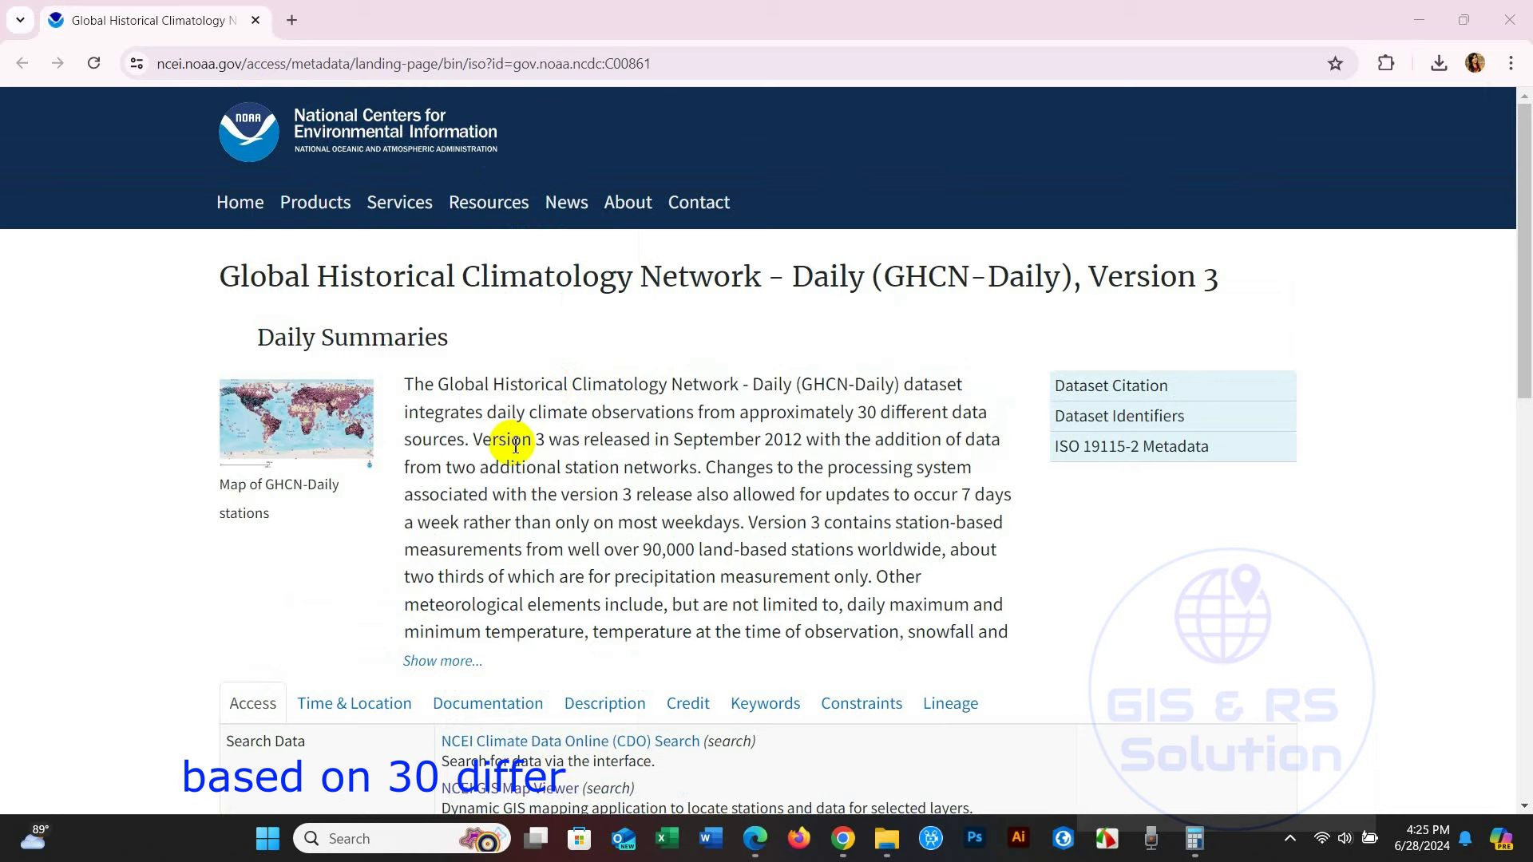
{"action": "scroll", "coordinate": [515, 446], "scroll_direction": "down", "scroll_amount": 3}
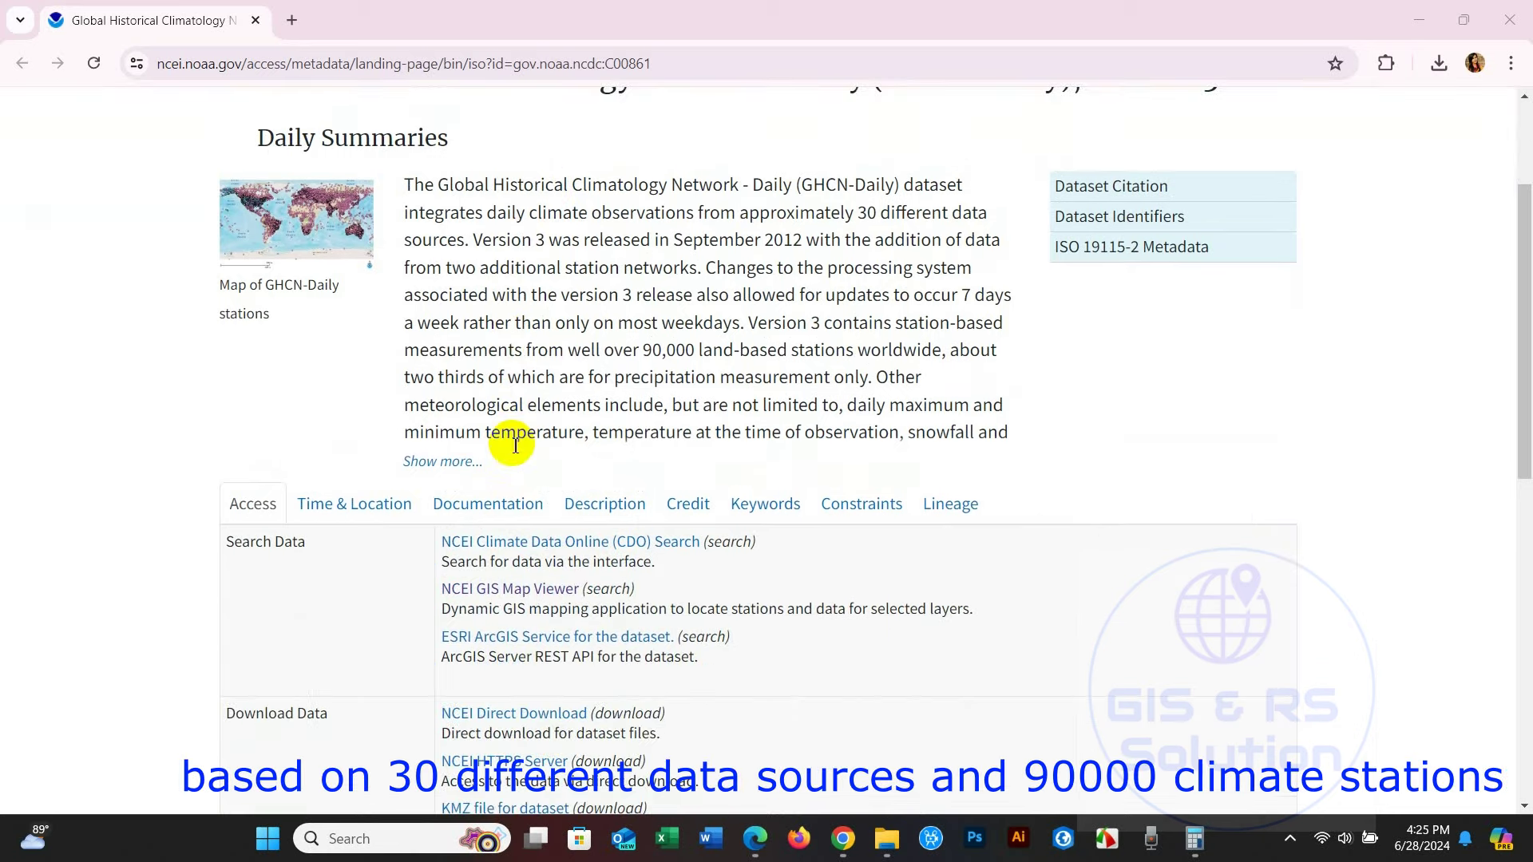
{"action": "scroll", "coordinate": [515, 445], "scroll_direction": "down", "scroll_amount": 3}
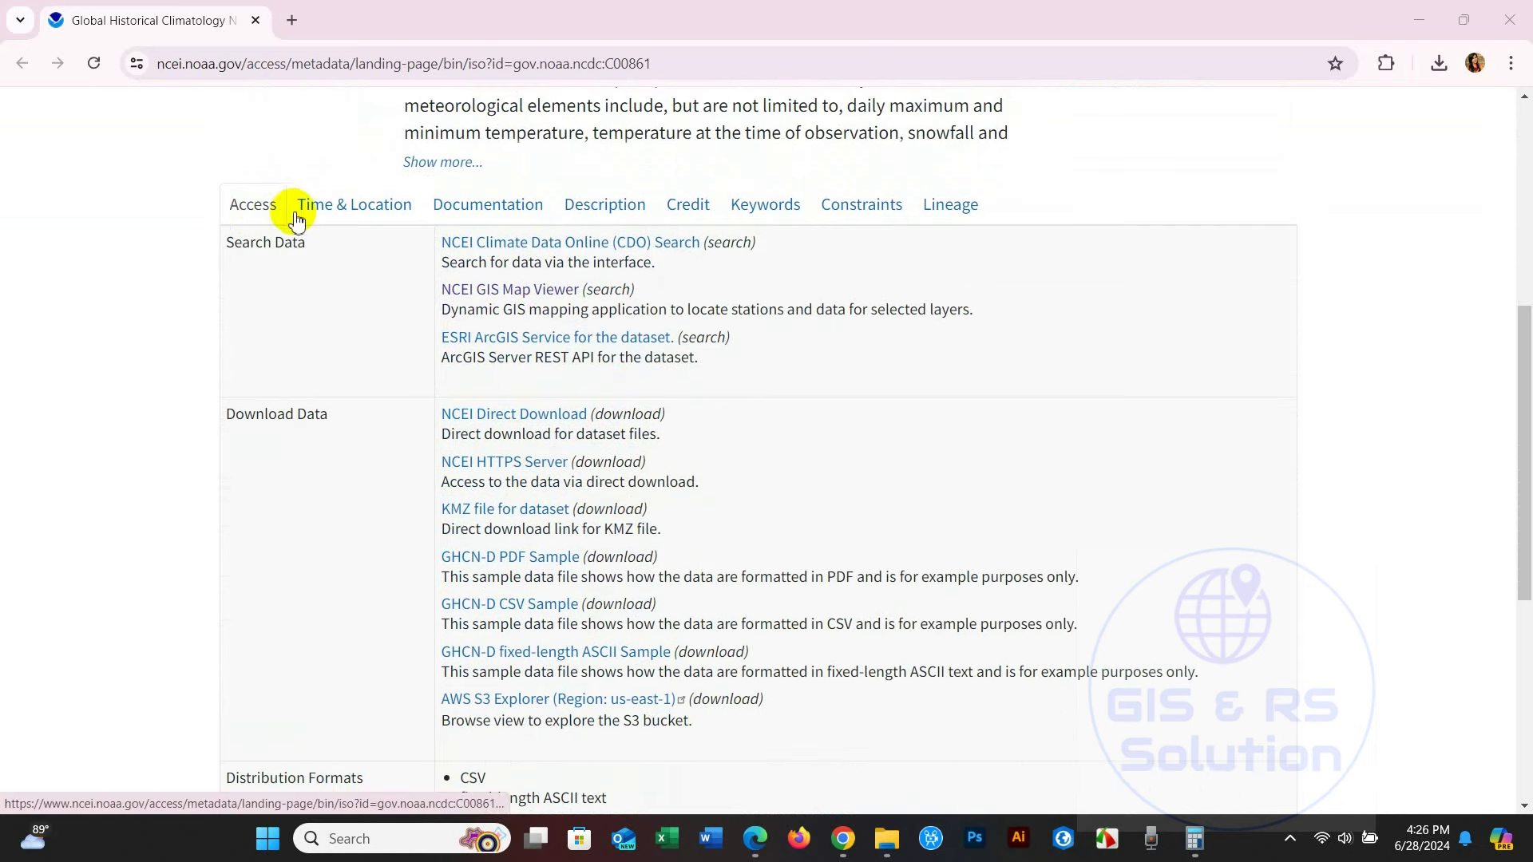
{"action": "left_click", "coordinate": [483, 212]}
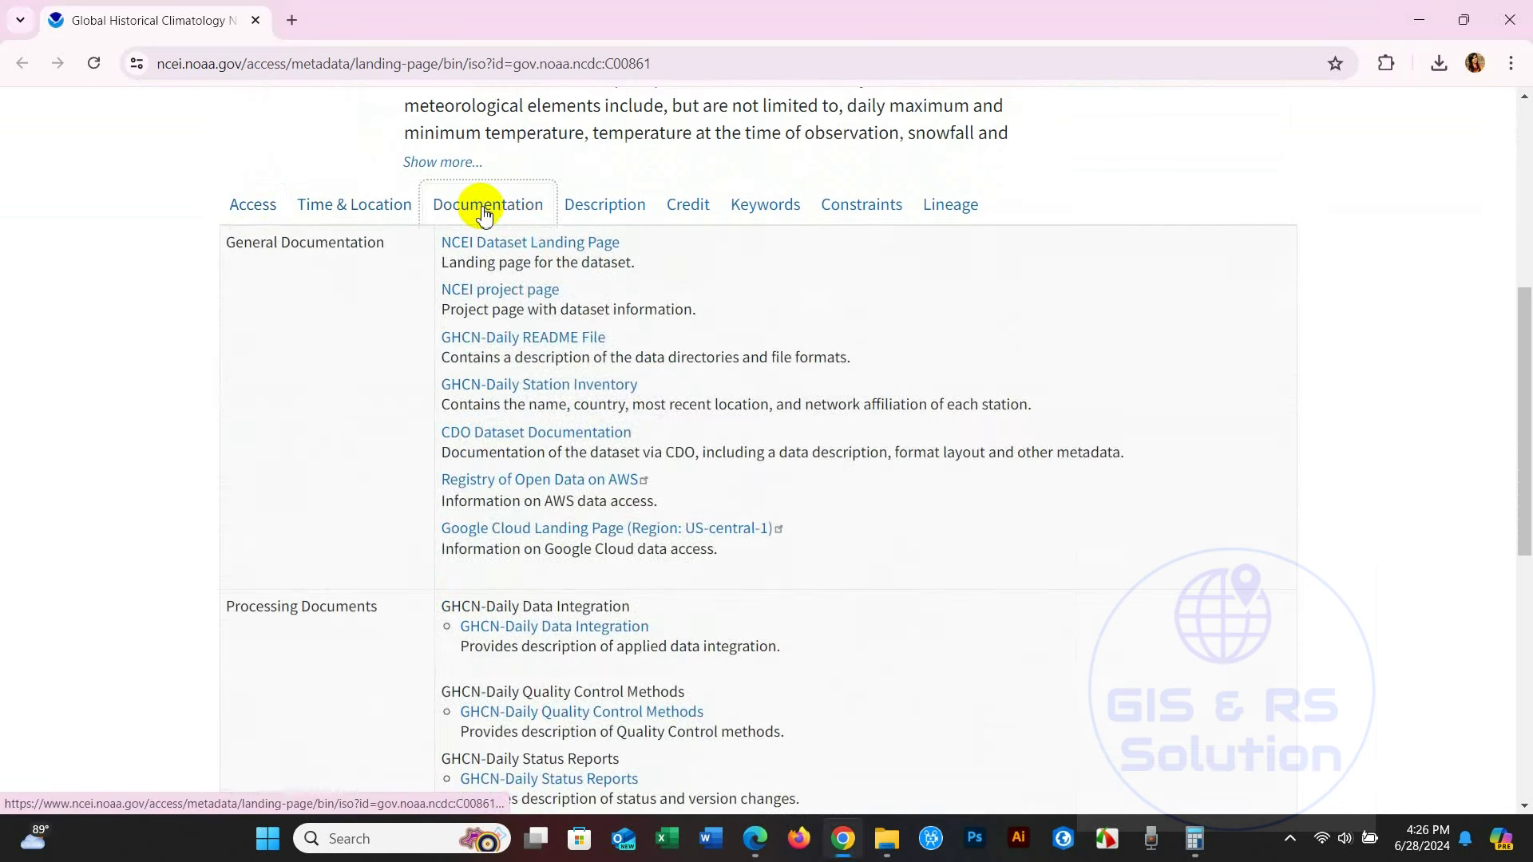
Step: View the dataset's Description and Credit tabs, highlighting the citation text
{"action": "left_click", "coordinate": [594, 210]}
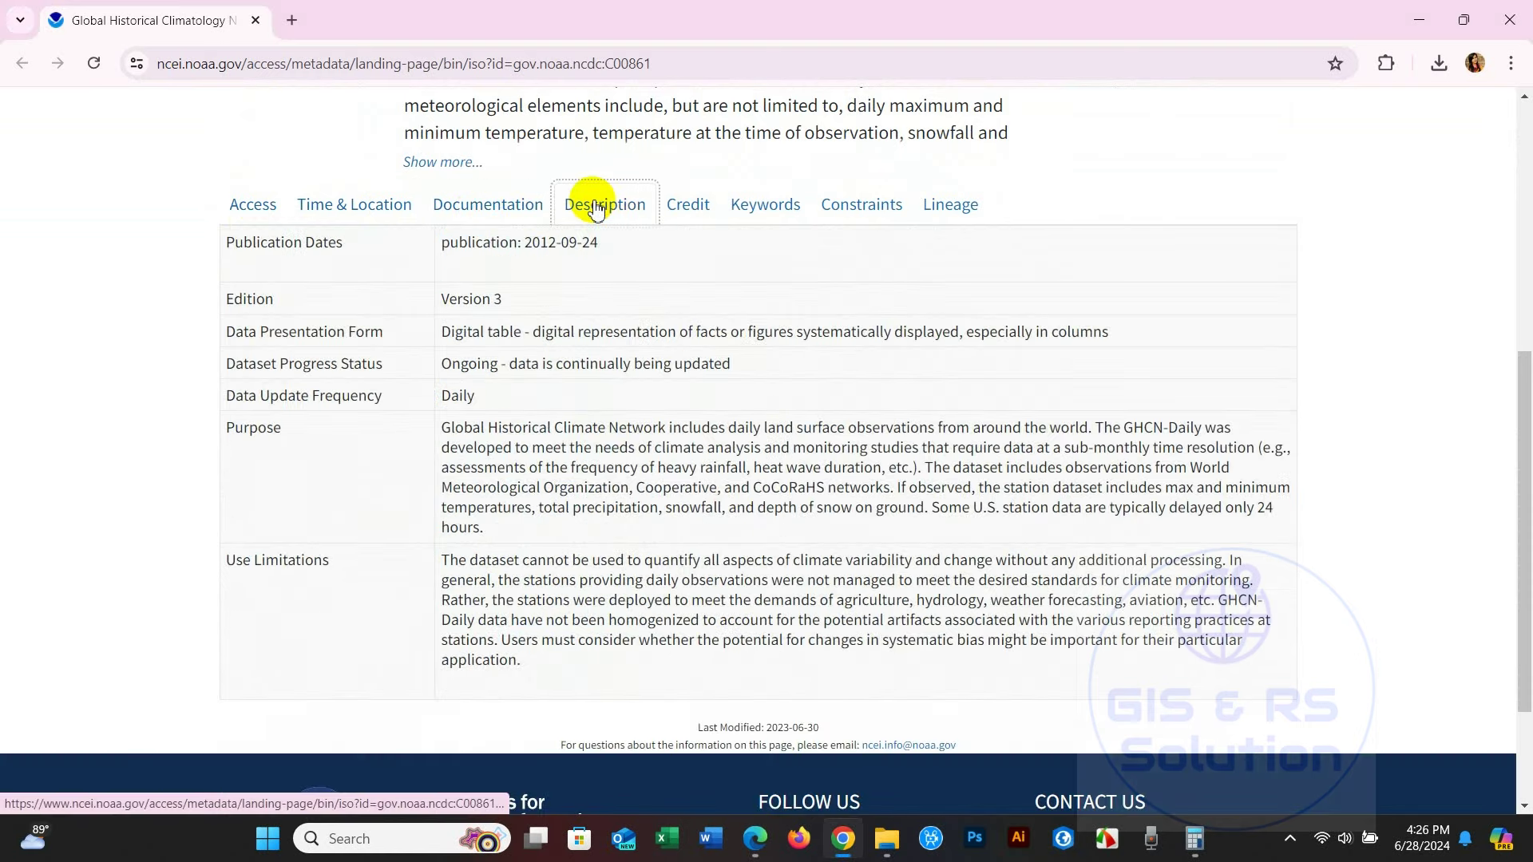
{"action": "left_click", "coordinate": [700, 217]}
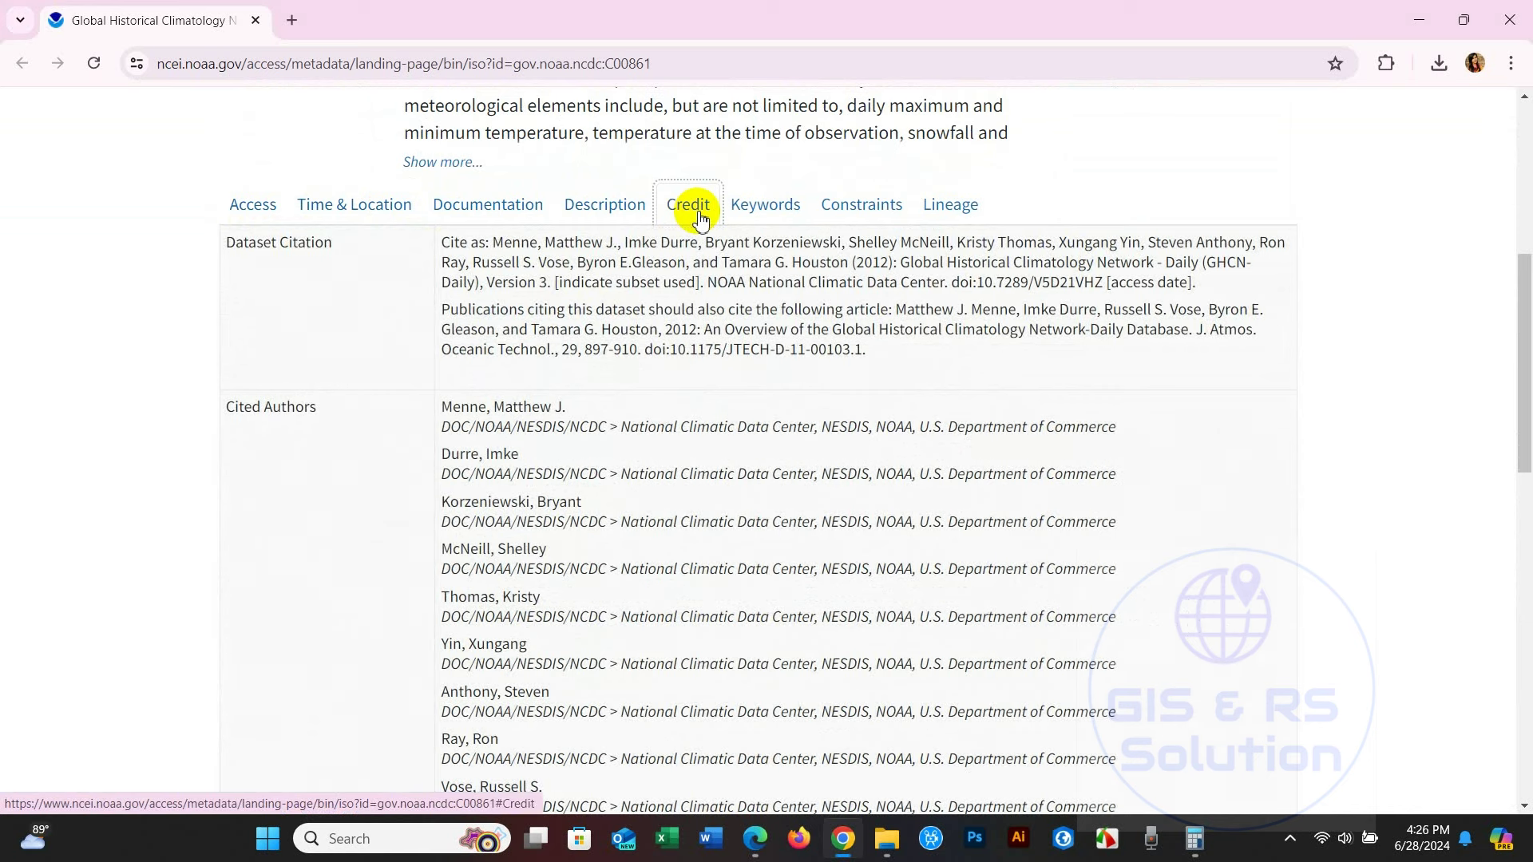
{"action": "left_click_drag", "start_coordinate": [441, 242], "coordinate": [1232, 282]}
{"action": "left_click", "coordinate": [358, 340]}
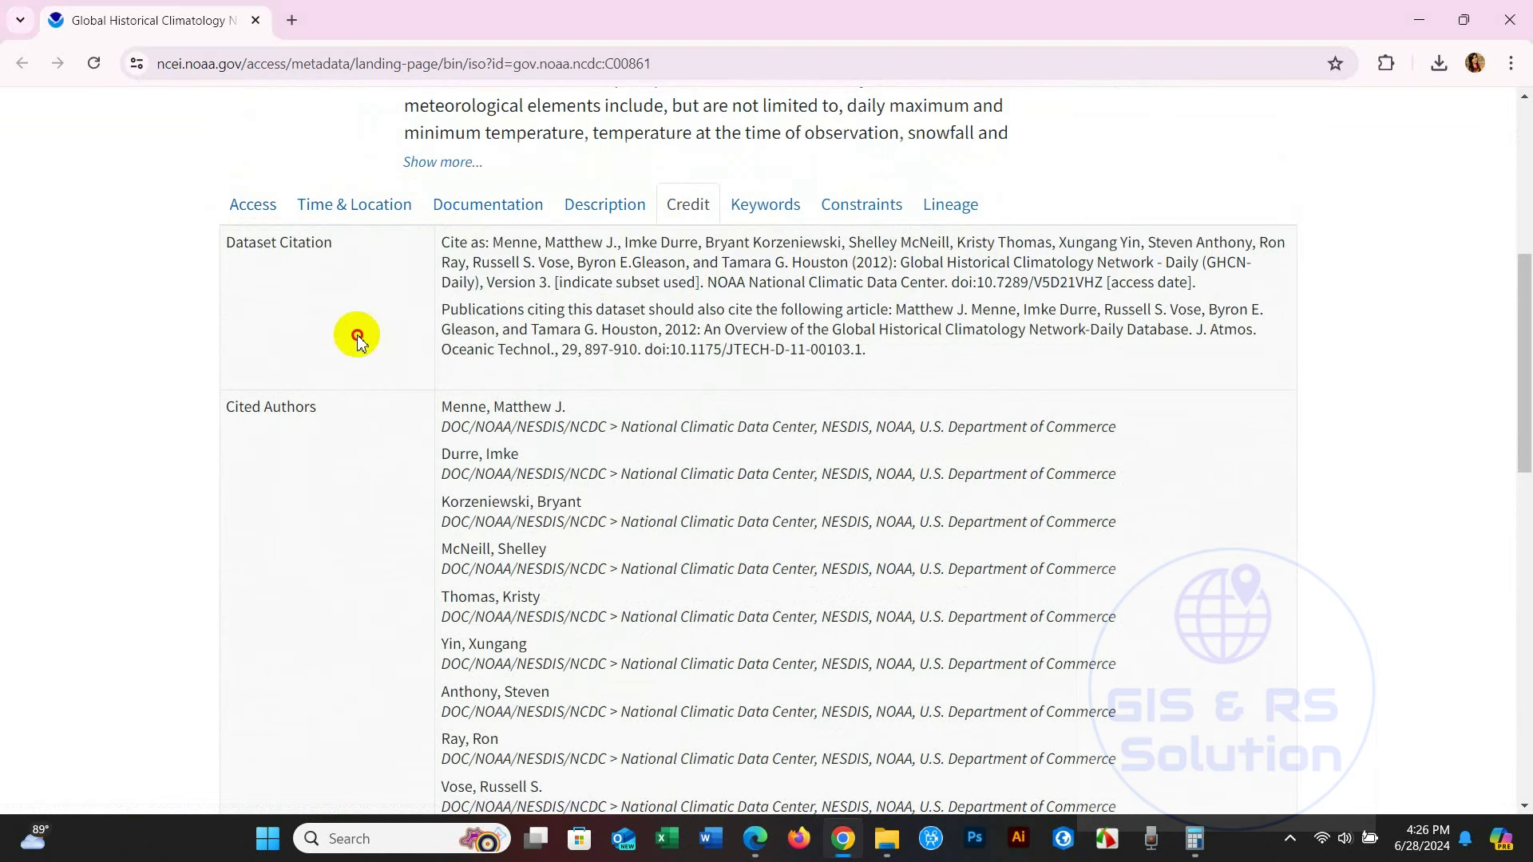
Step: Review the Keywords, Constraints and Lineage tabs, then return to the Access tab's Search Data links
{"action": "left_click", "coordinate": [801, 215]}
{"action": "left_click", "coordinate": [861, 209]}
{"action": "left_click", "coordinate": [944, 218]}
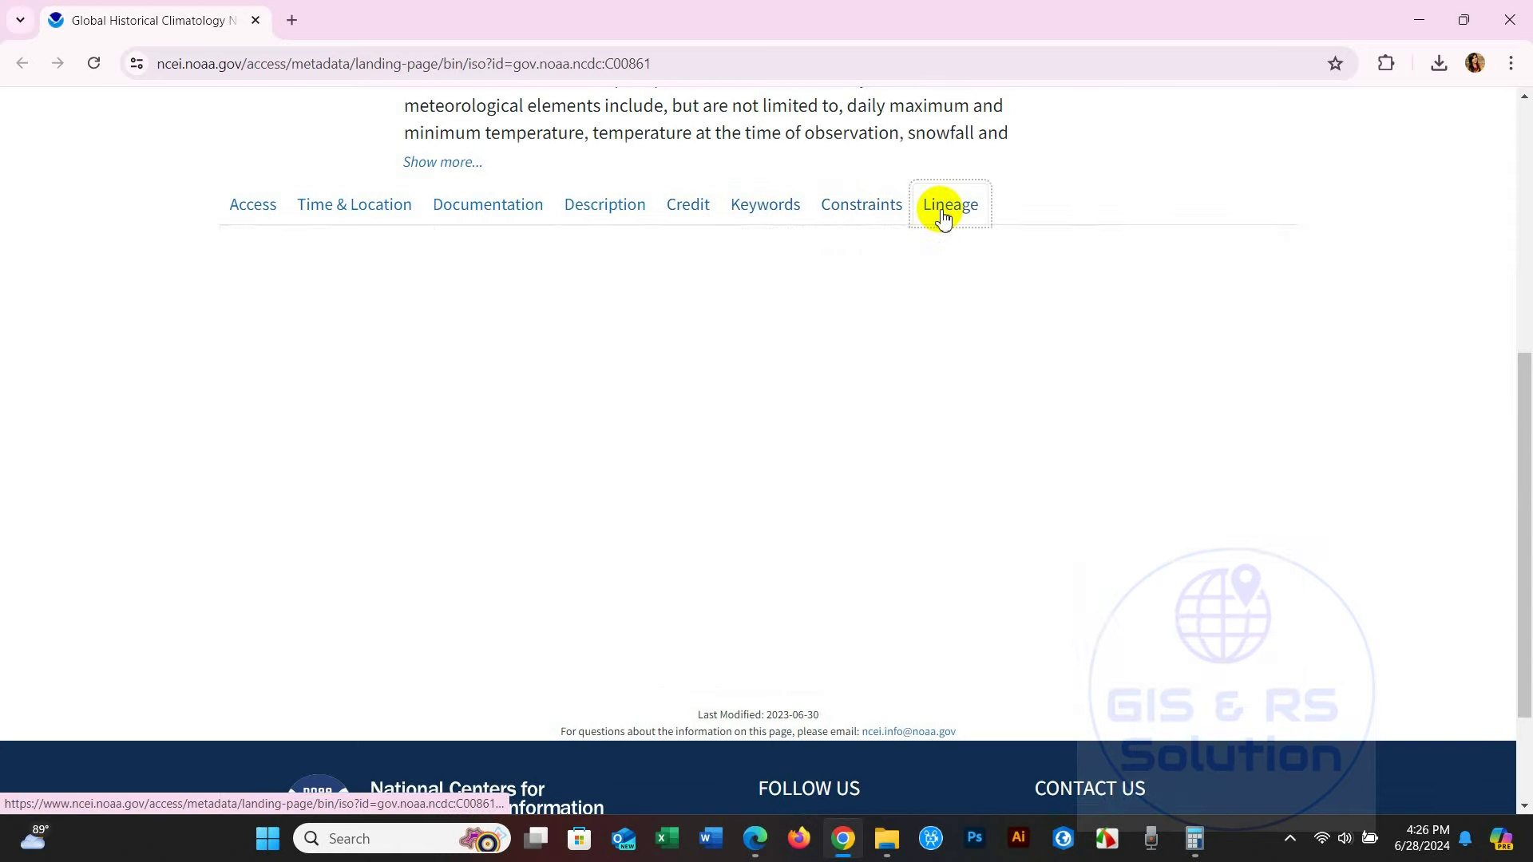
{"action": "left_click", "coordinate": [257, 209]}
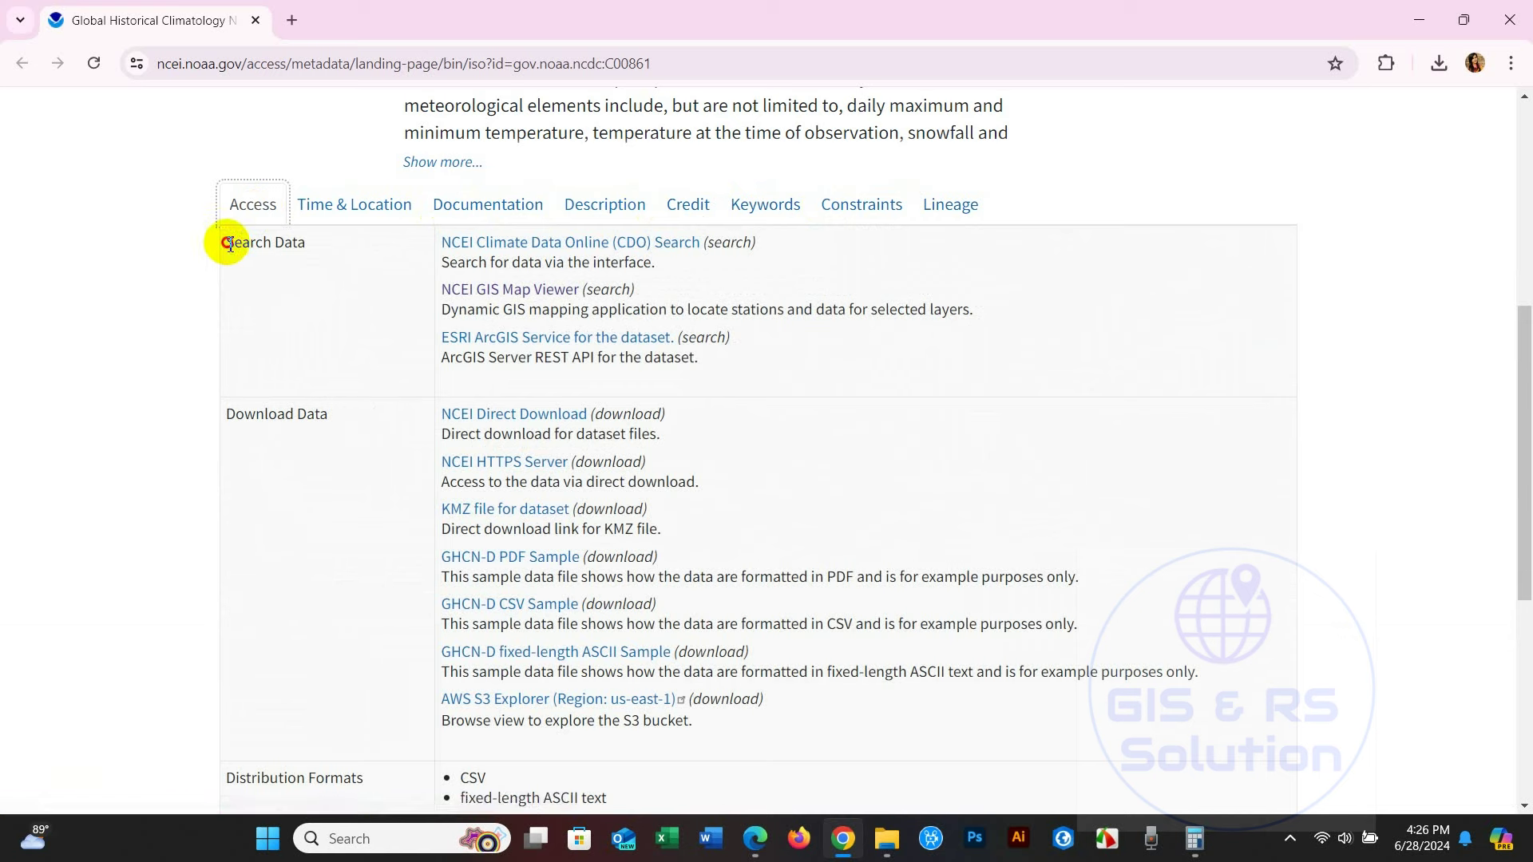
{"action": "left_click_drag", "start_coordinate": [228, 243], "coordinate": [309, 249]}
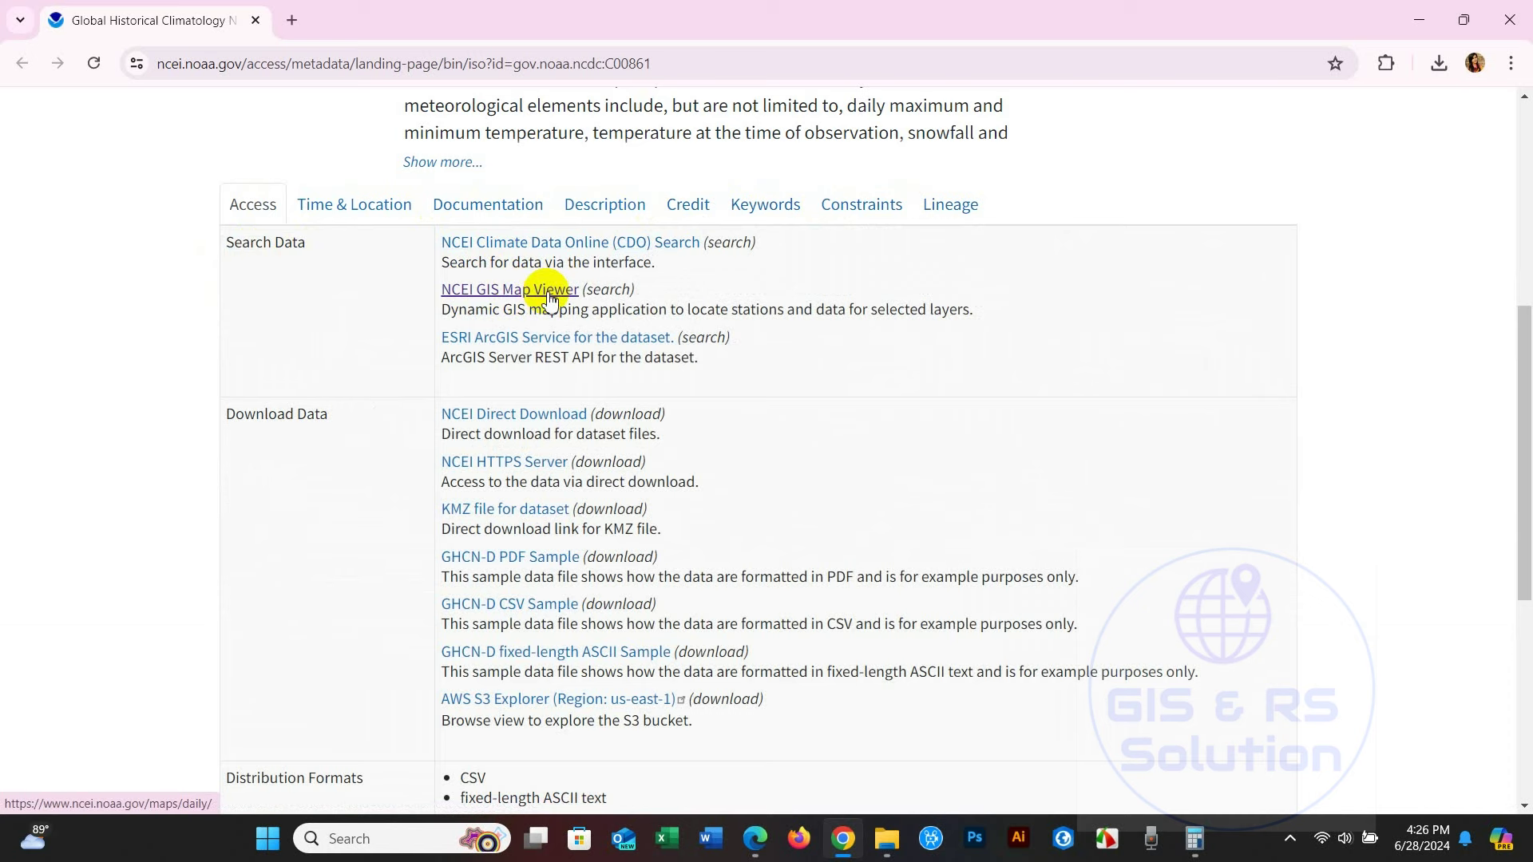
Step: Open the NCEI GIS Map Viewer link in a new tab and switch to the Daily Observational Data map
{"action": "right_click", "coordinate": [523, 297]}
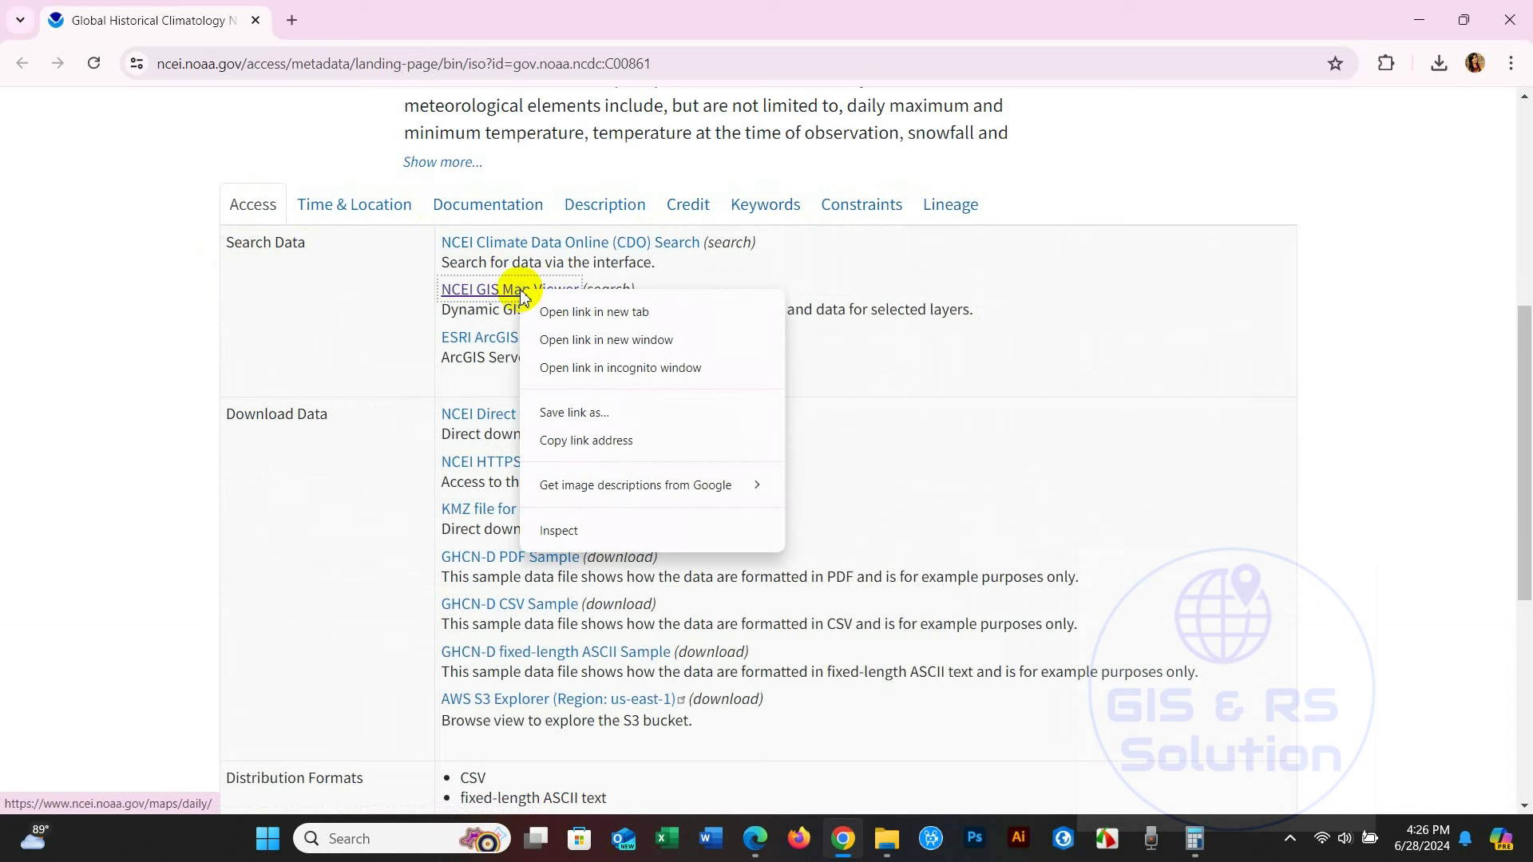
{"action": "left_click", "coordinate": [607, 310]}
{"action": "left_click", "coordinate": [373, 24]}
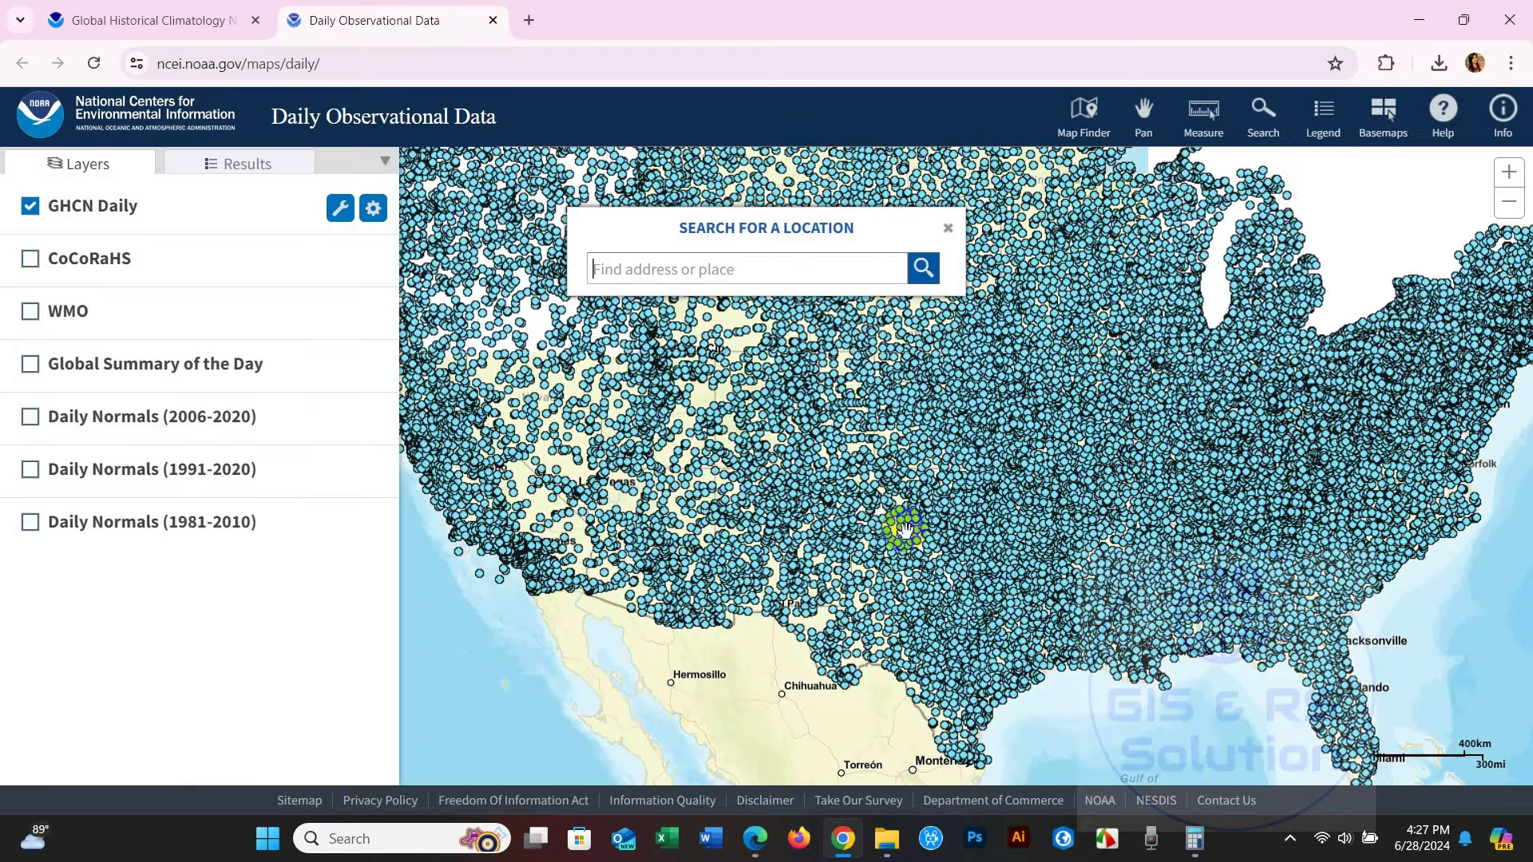
Step: Hide the GHCN Daily, CoCoRaHS and three Daily Normals station layers
{"action": "scroll", "coordinate": [905, 528], "scroll_direction": "down", "scroll_amount": 3}
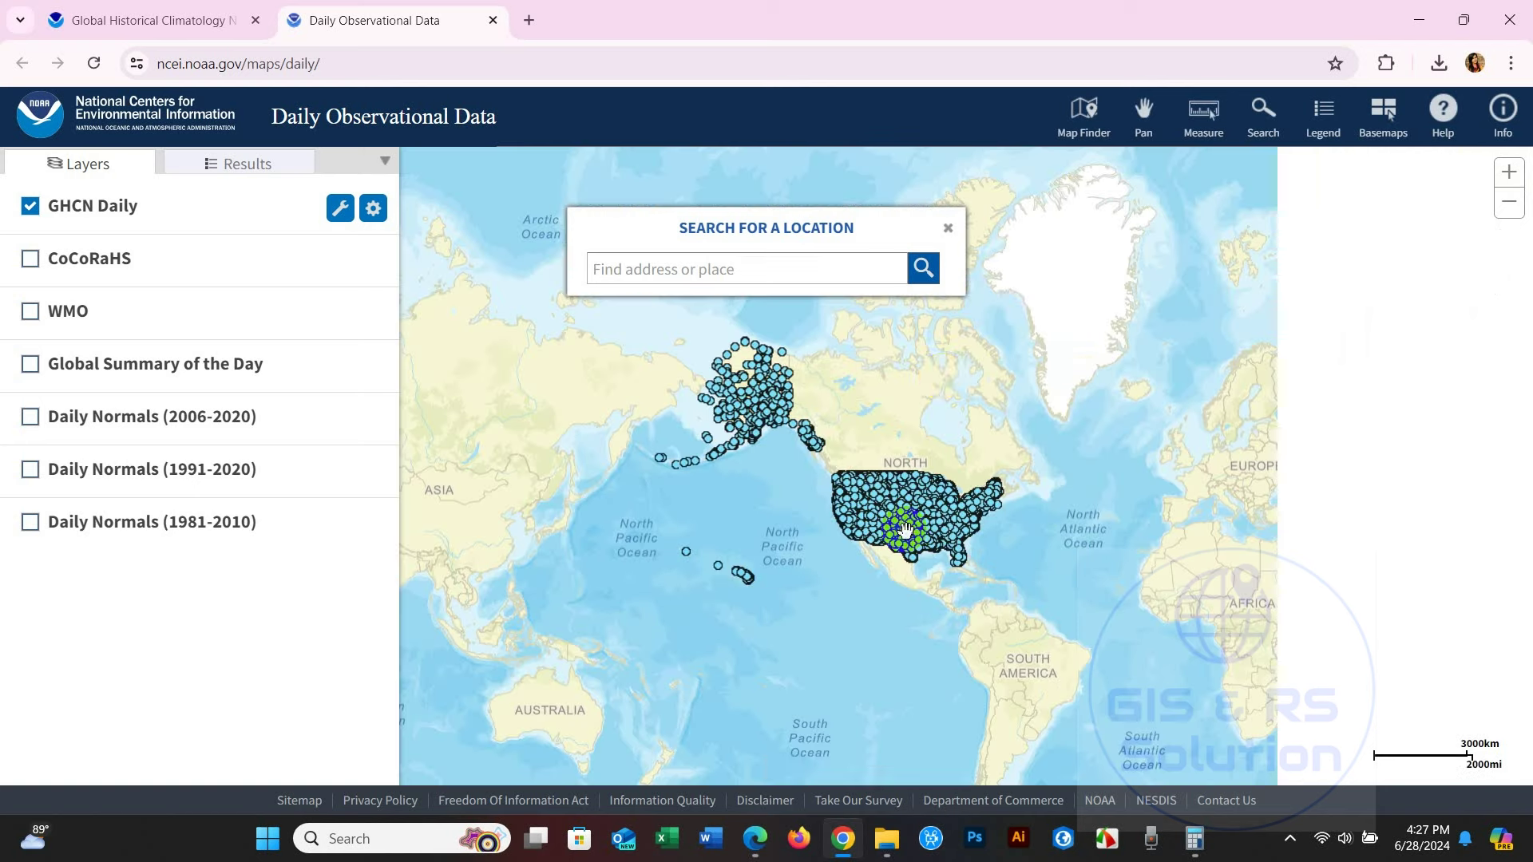
{"action": "left_click", "coordinate": [721, 351]}
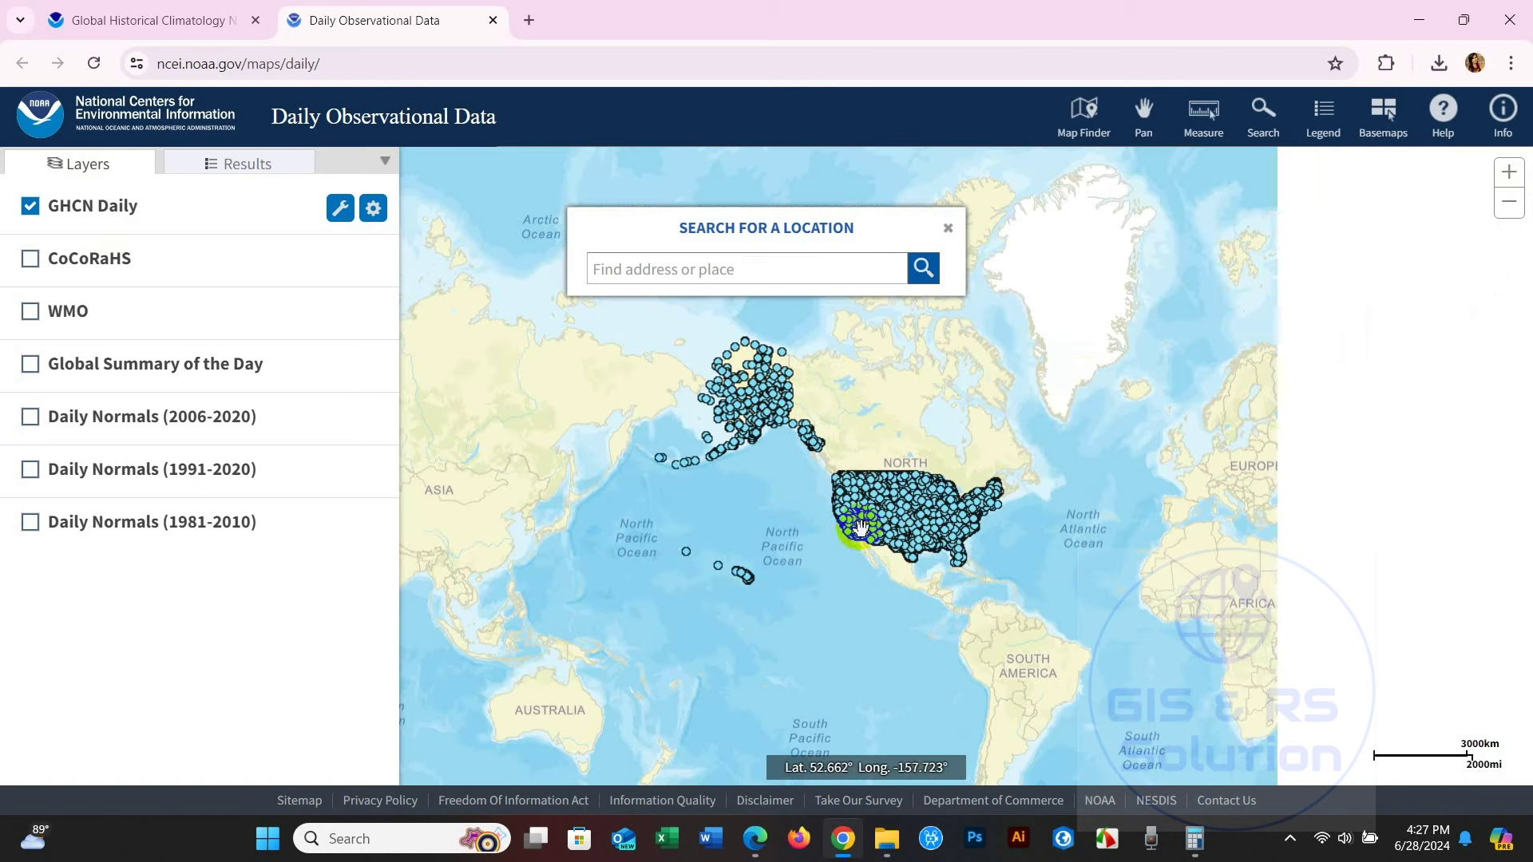
{"action": "scroll", "coordinate": [879, 527], "scroll_direction": "up", "scroll_amount": 3}
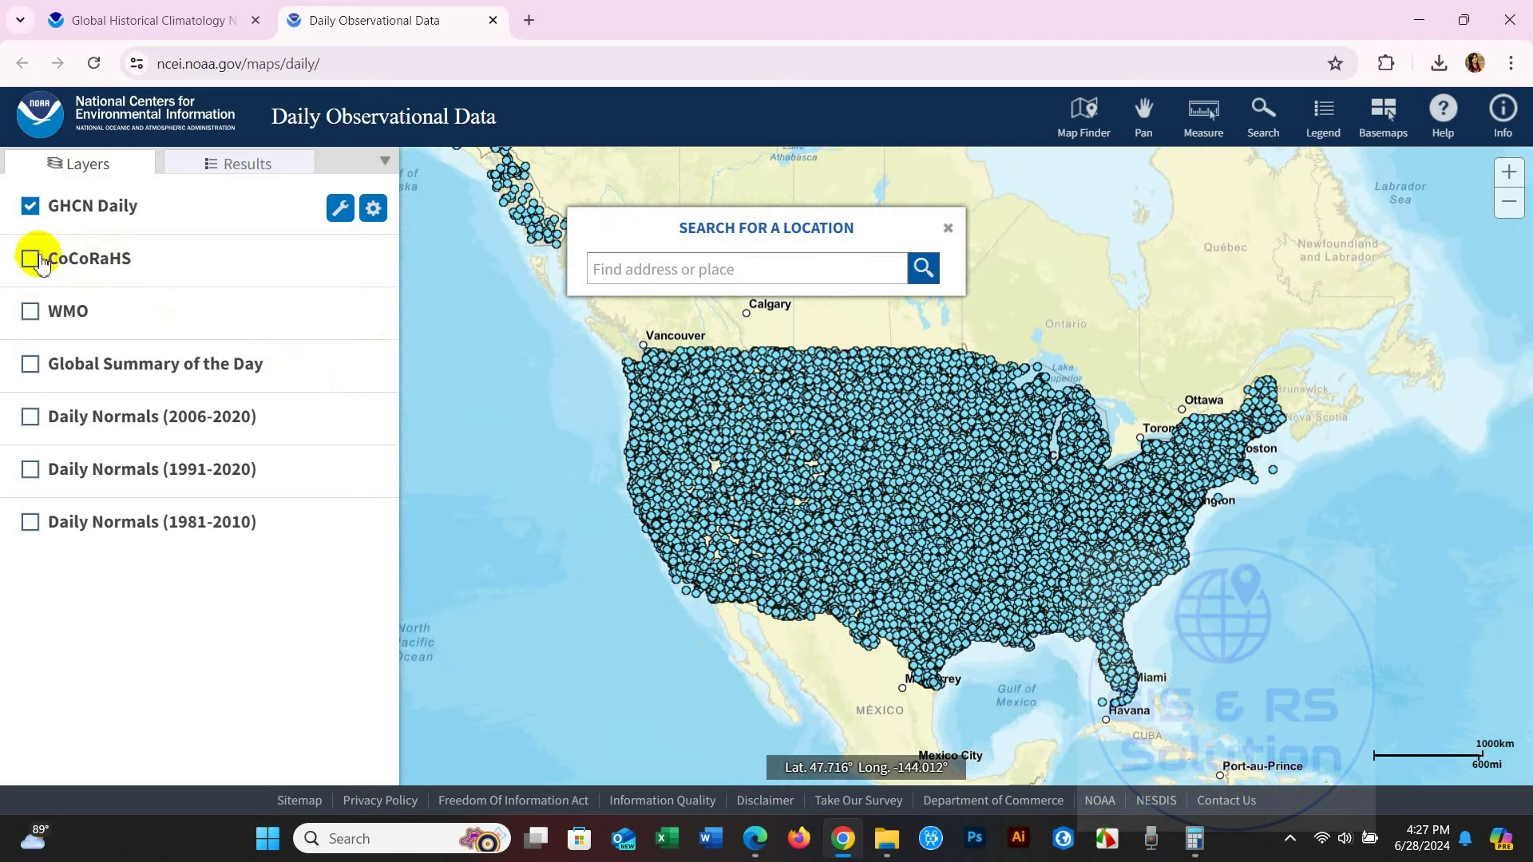
{"action": "left_click", "coordinate": [30, 211]}
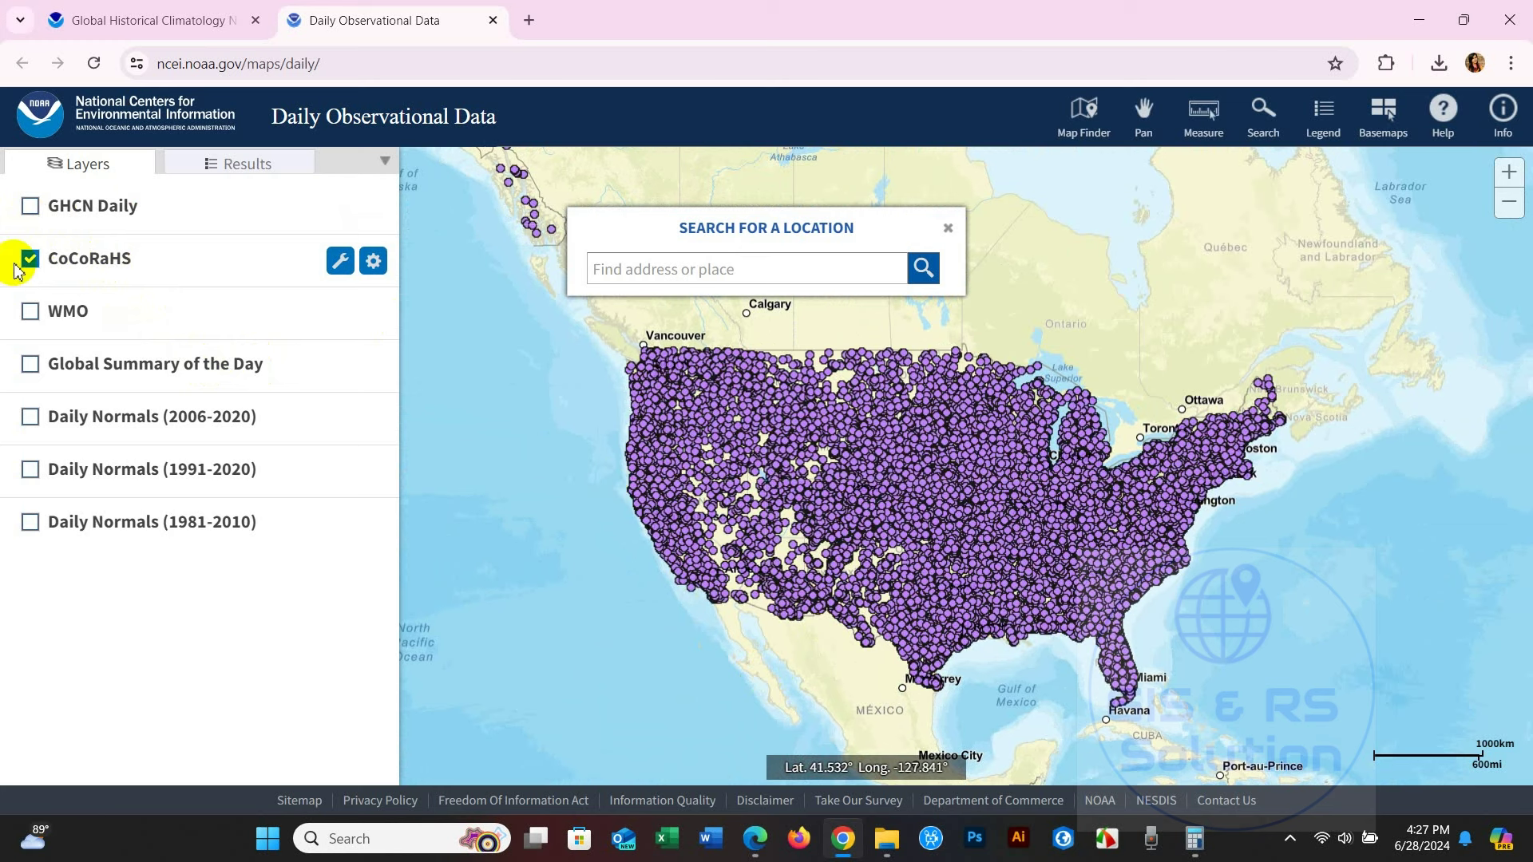
{"action": "left_click", "coordinate": [29, 259]}
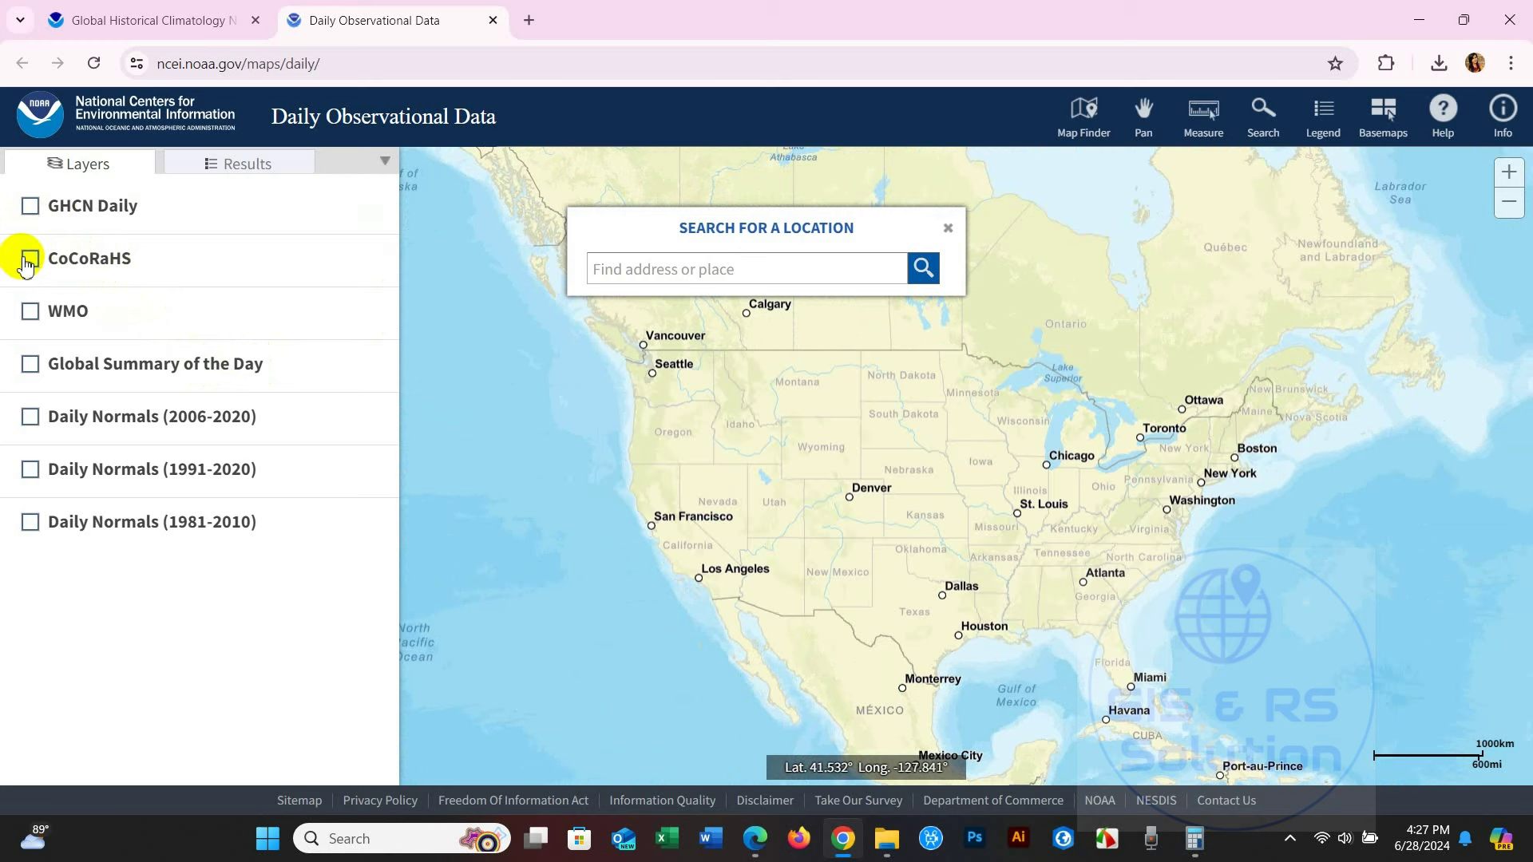
{"action": "left_click", "coordinate": [32, 423]}
{"action": "left_click", "coordinate": [30, 471]}
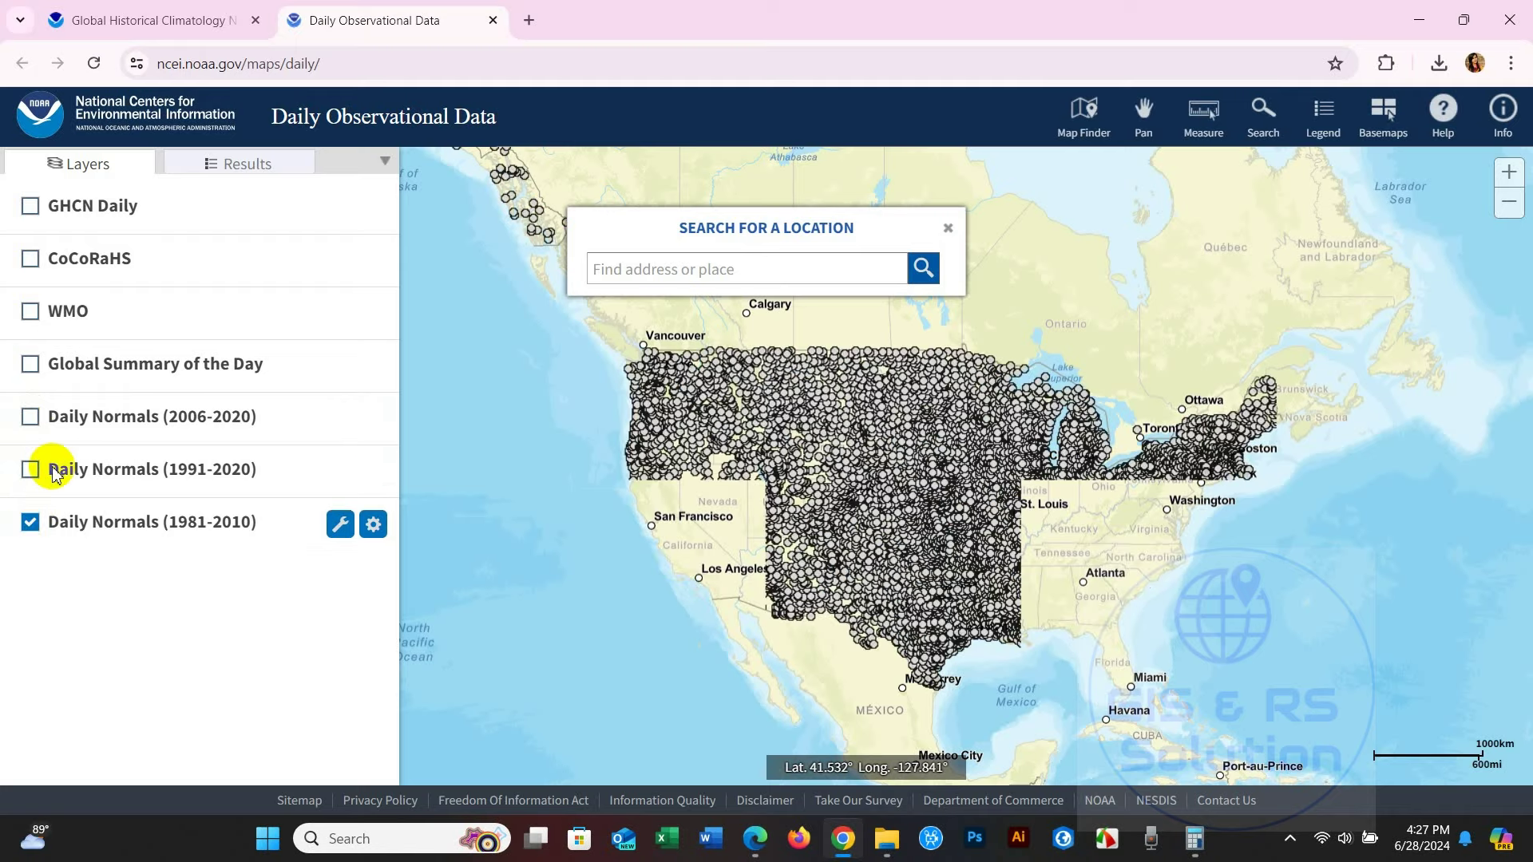
{"action": "scroll", "coordinate": [837, 490], "scroll_direction": "up", "scroll_amount": 1}
{"action": "scroll", "coordinate": [837, 491], "scroll_direction": "down", "scroll_amount": 2}
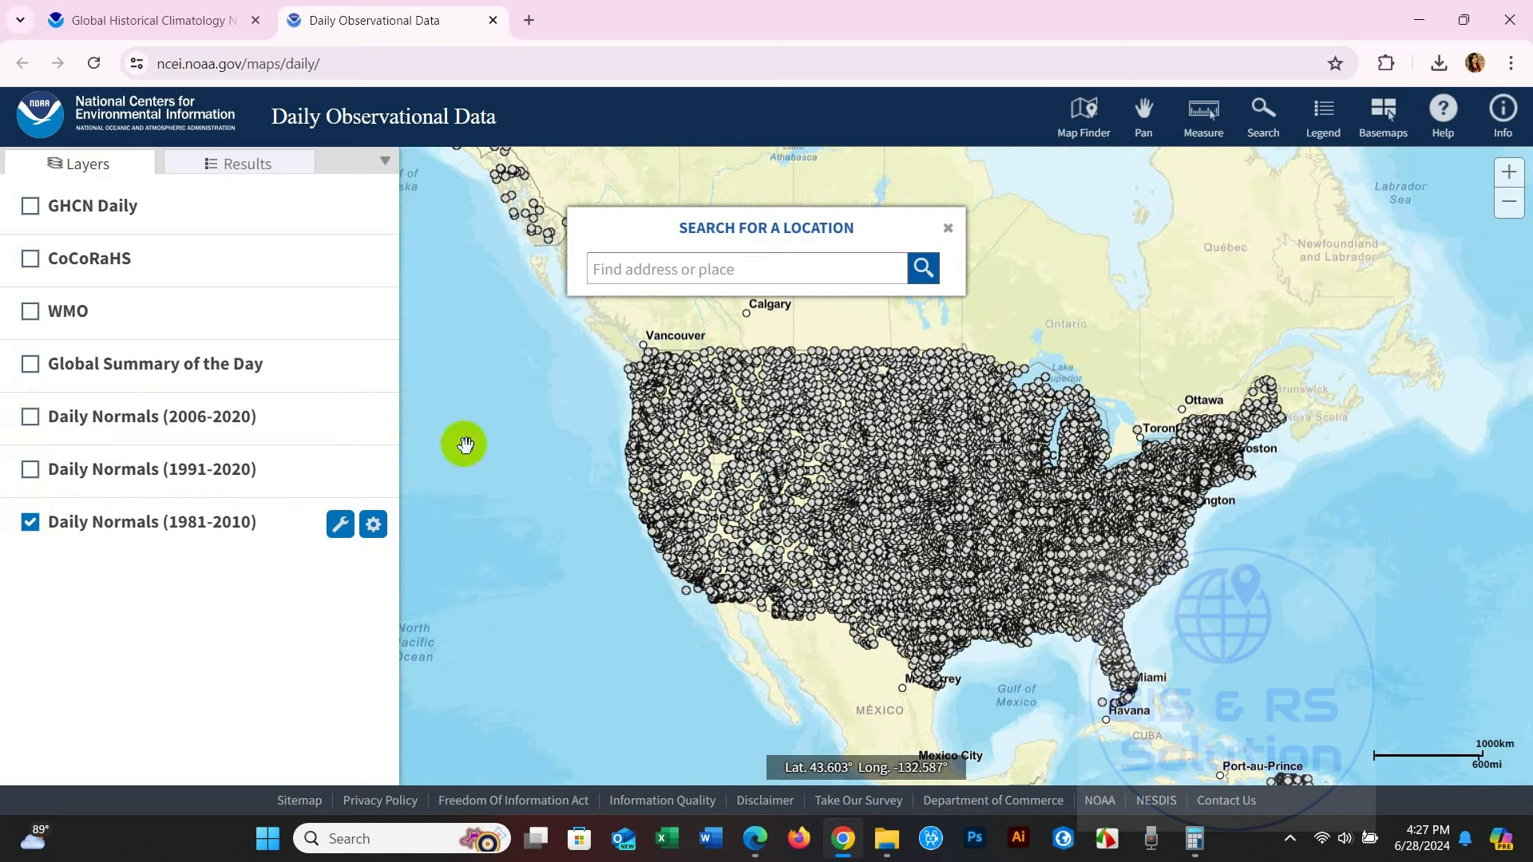
{"action": "scroll", "coordinate": [633, 437], "scroll_direction": "down", "scroll_amount": 2}
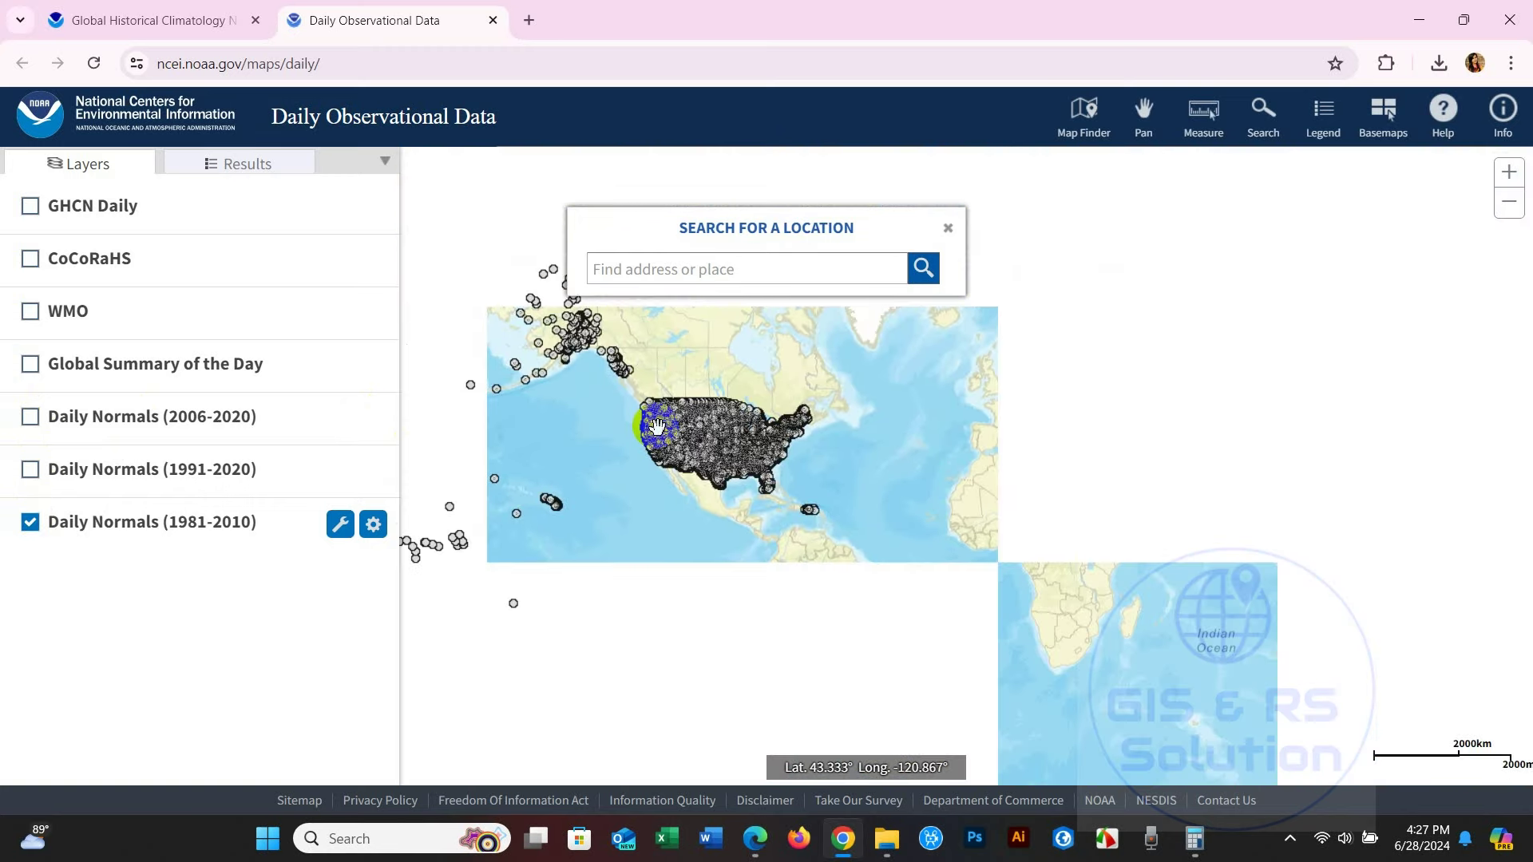
{"action": "scroll", "coordinate": [657, 423], "scroll_direction": "up", "scroll_amount": 2}
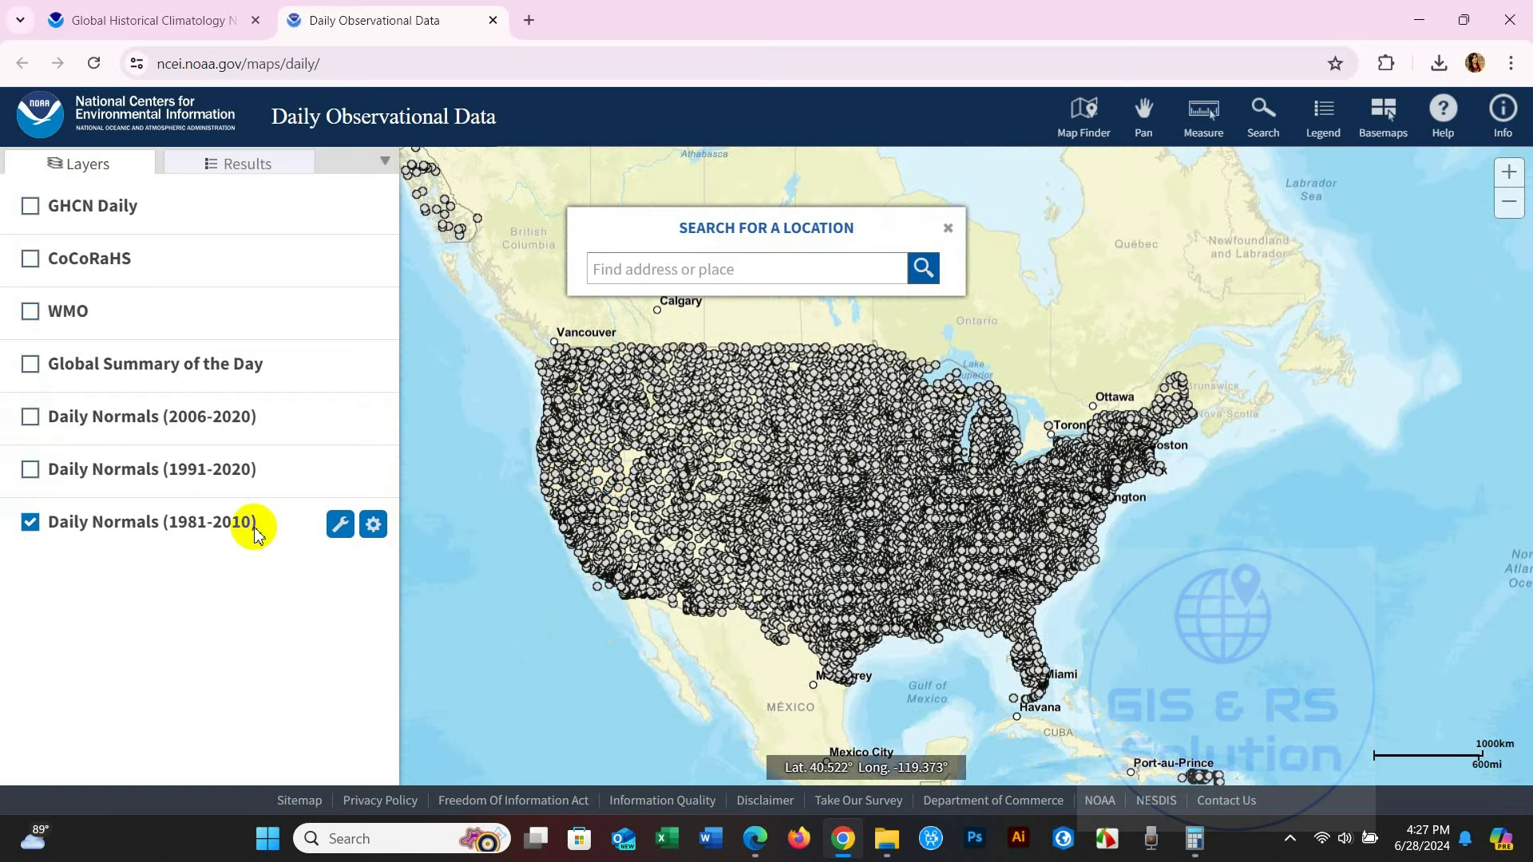
{"action": "left_click", "coordinate": [32, 527]}
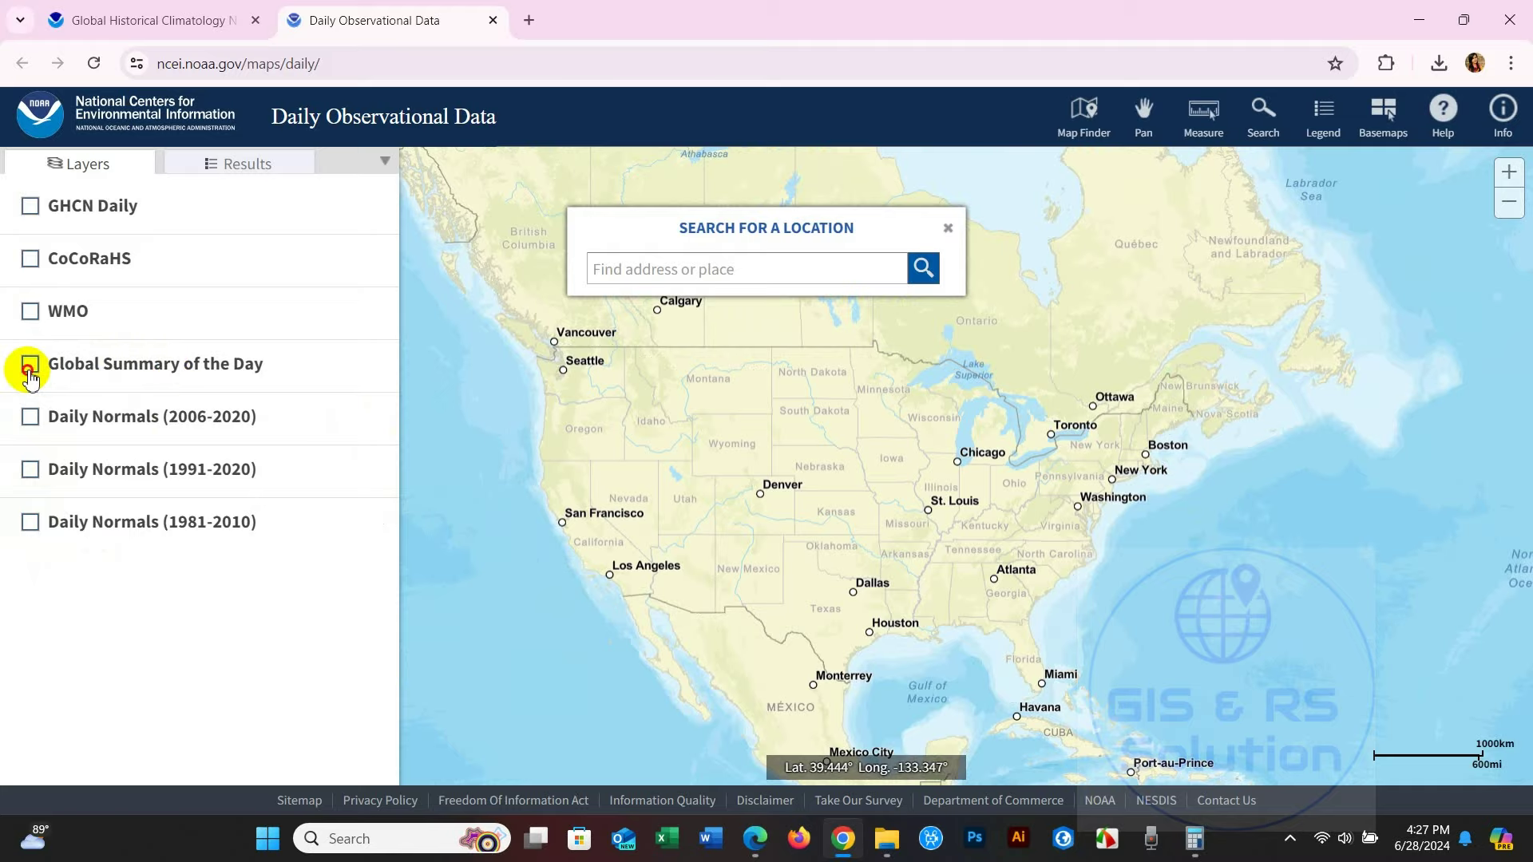
Step: Turn off the Global Summary of the Day layer and turn on the WMO station layer
{"action": "double_click", "coordinate": [583, 420]}
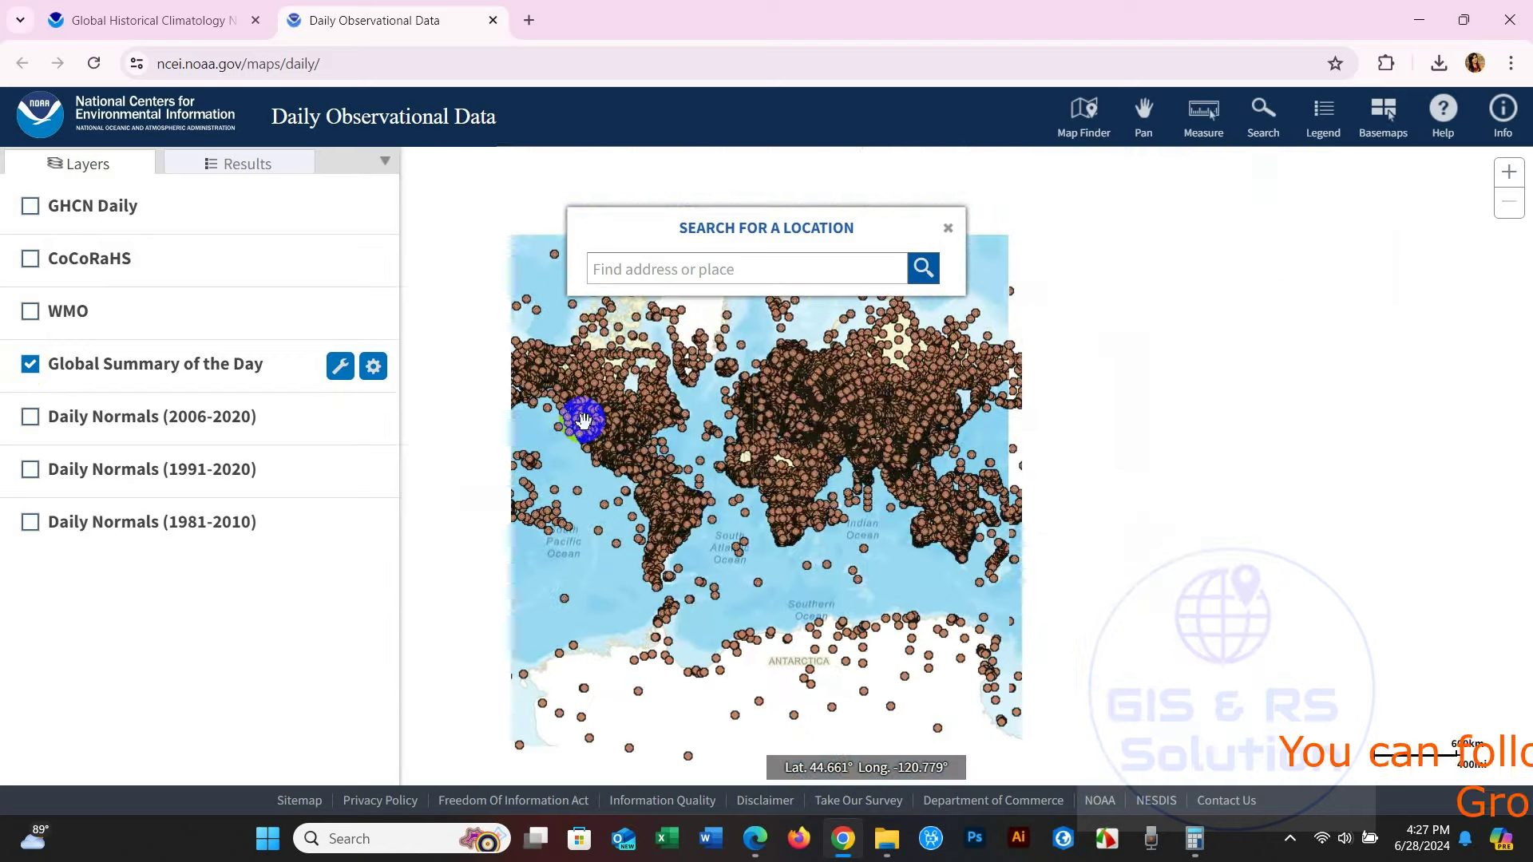
{"action": "double_click", "coordinate": [583, 420]}
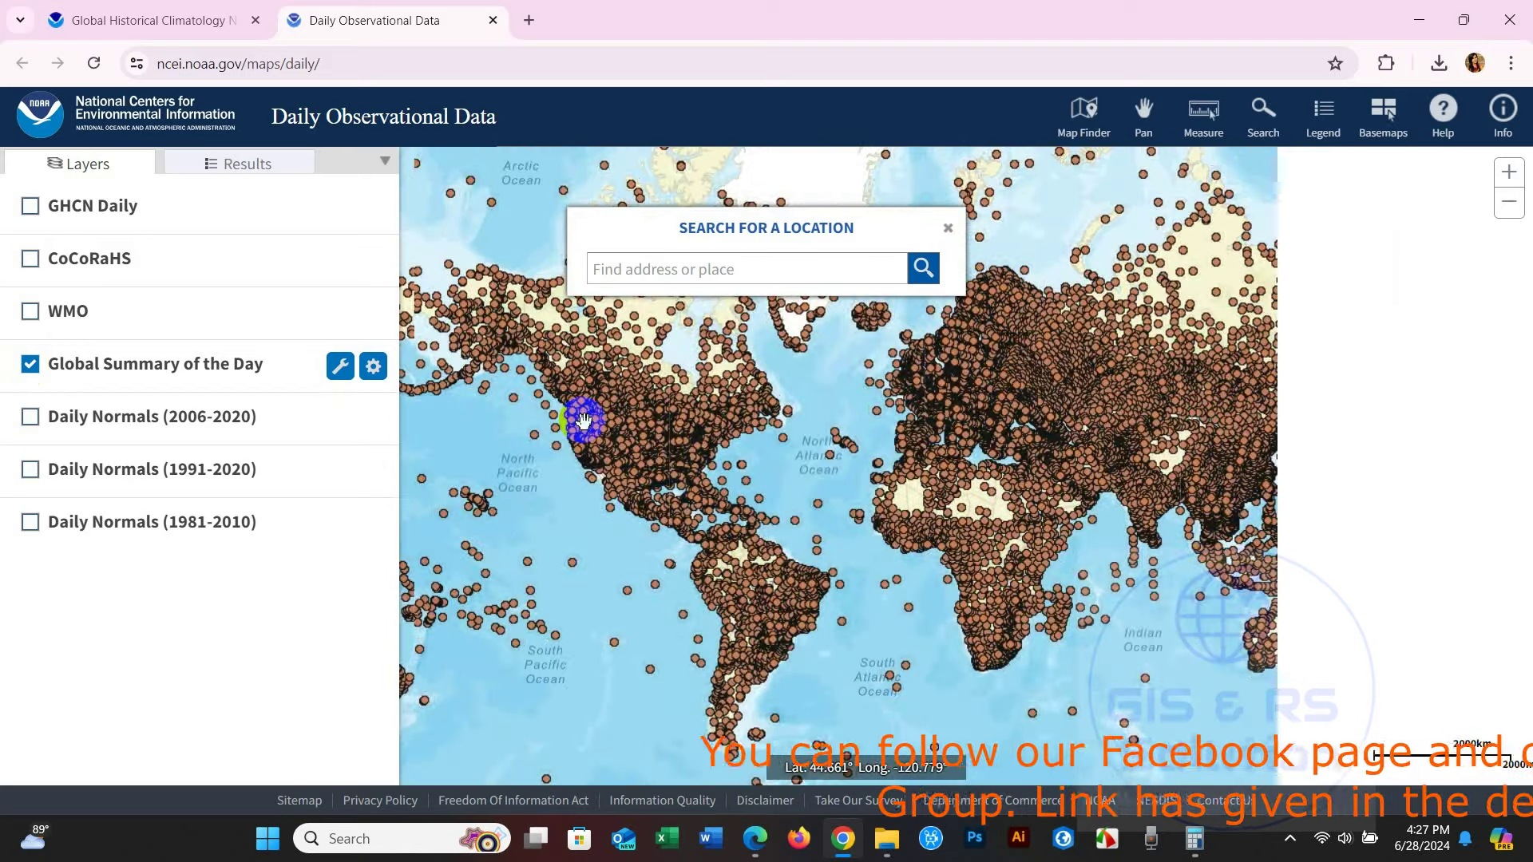
{"action": "left_click", "coordinate": [32, 365]}
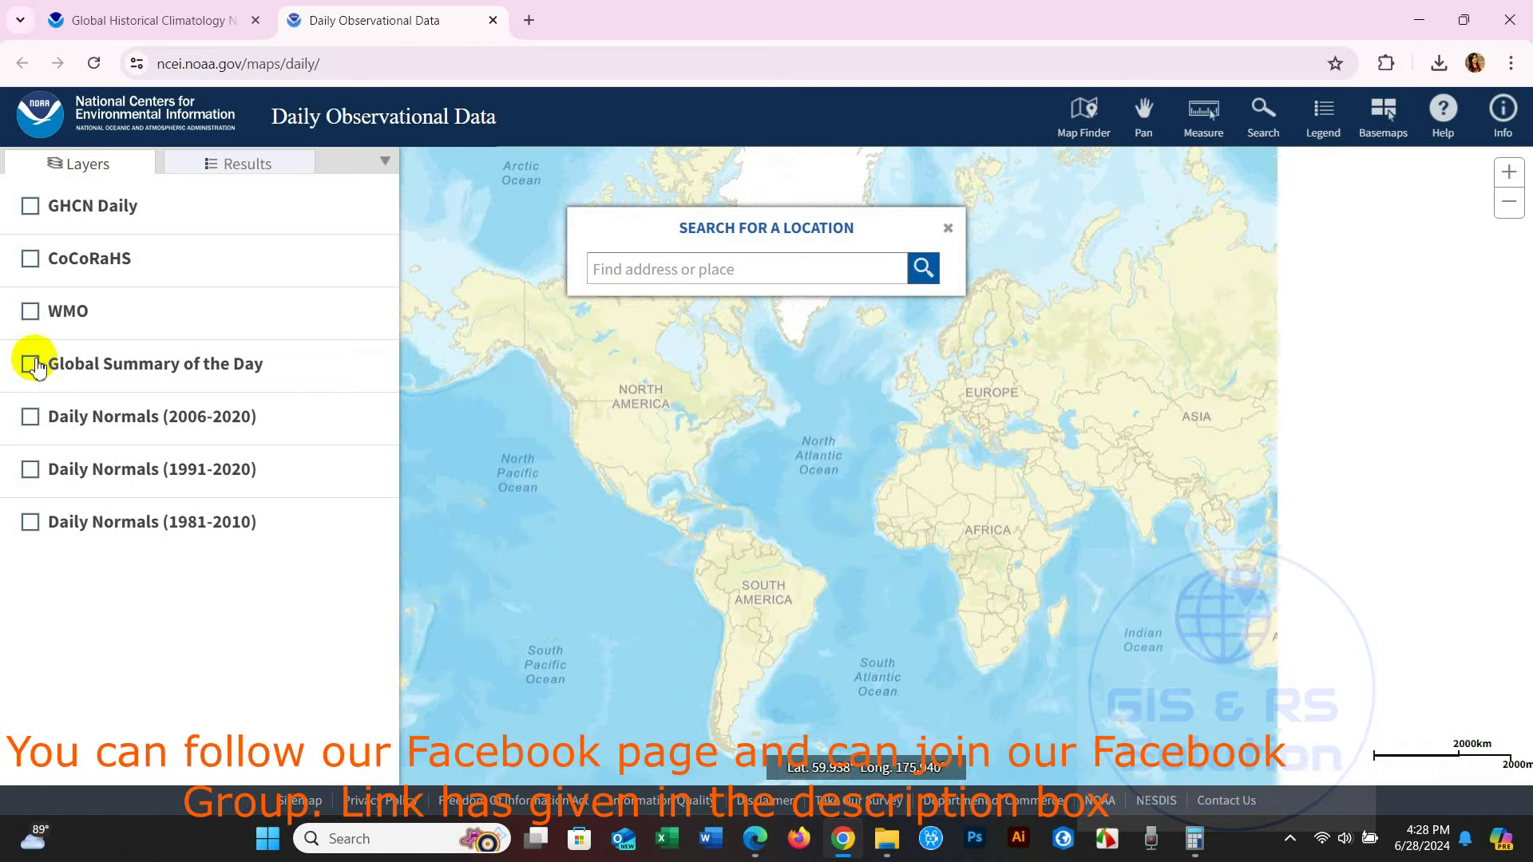
{"action": "left_click", "coordinate": [31, 313]}
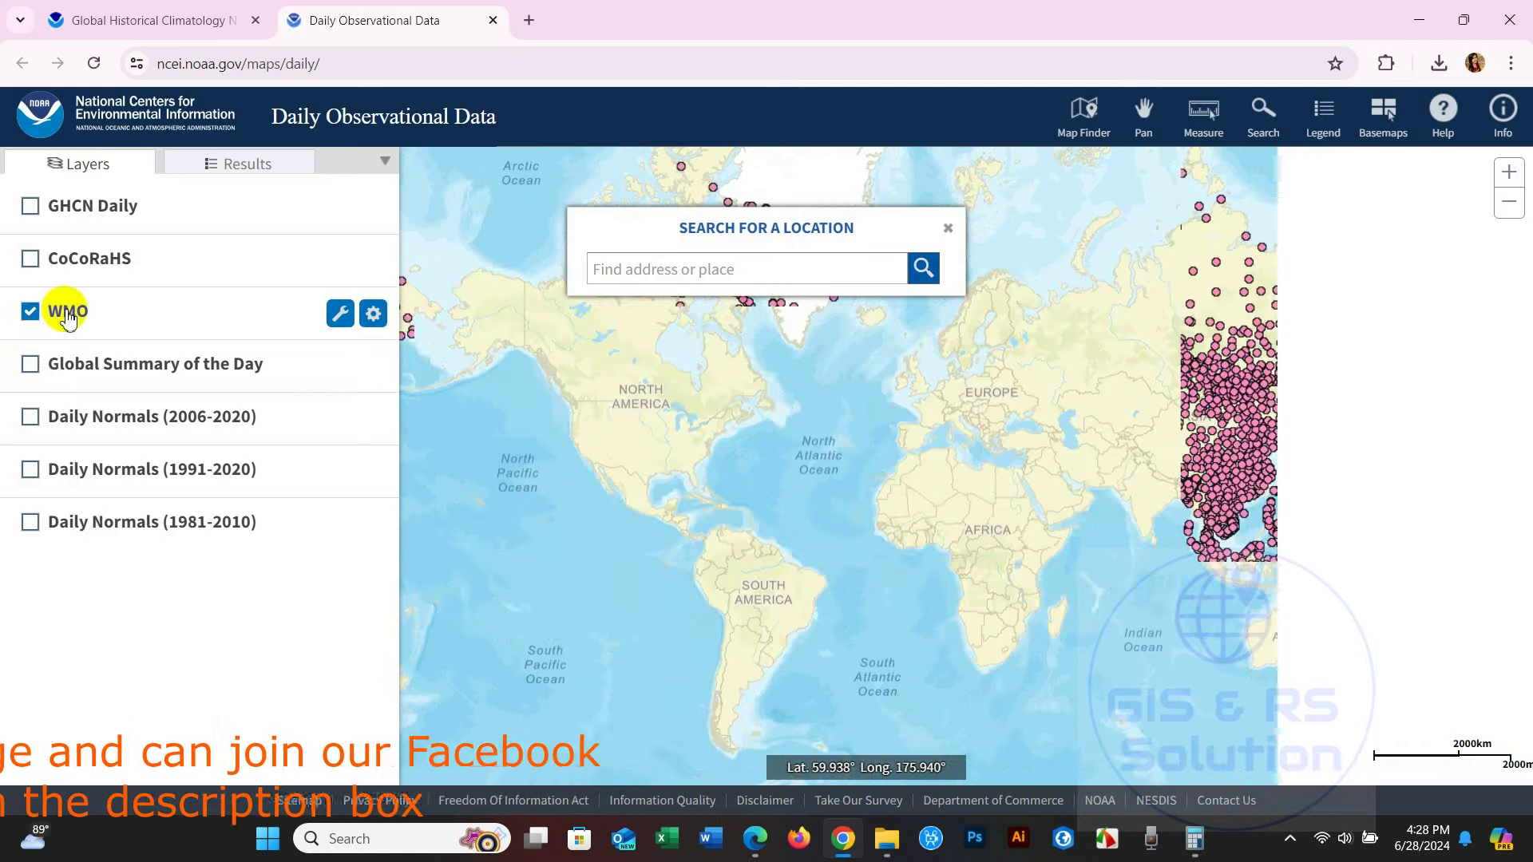
Step: Pan the map to centre Africa, Asia and Australia
{"action": "left_click_drag", "start_coordinate": [879, 520], "coordinate": [597, 493]}
{"action": "left_click_drag", "start_coordinate": [1237, 499], "coordinate": [815, 491]}
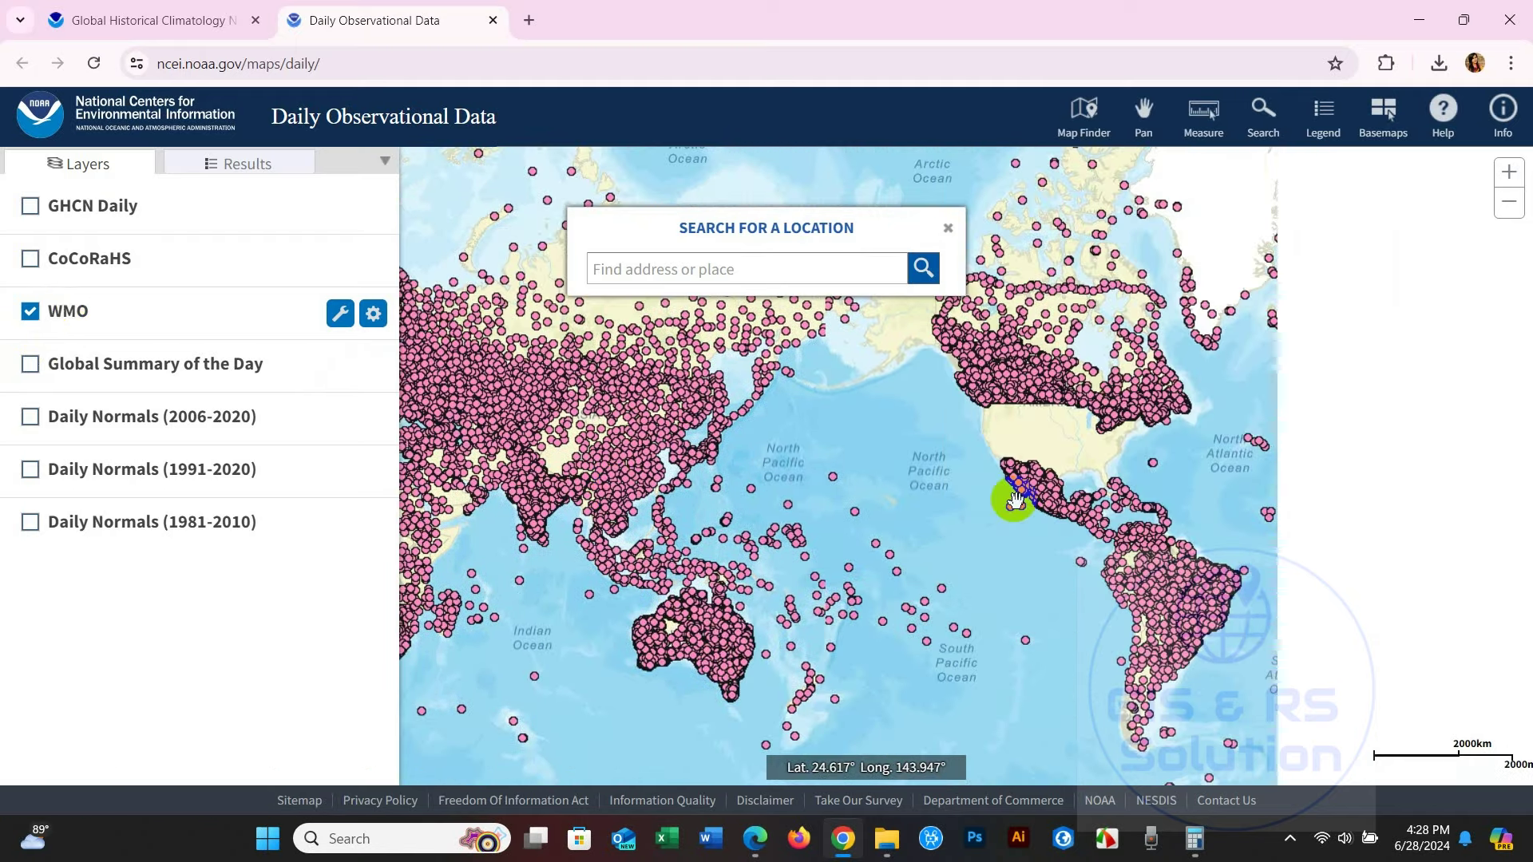
{"action": "left_click_drag", "start_coordinate": [1009, 503], "coordinate": [660, 480]}
{"action": "left_click_drag", "start_coordinate": [1054, 495], "coordinate": [511, 511]}
{"action": "left_click_drag", "start_coordinate": [1088, 534], "coordinate": [893, 544]}
{"action": "left_click_drag", "start_coordinate": [670, 531], "coordinate": [841, 530]}
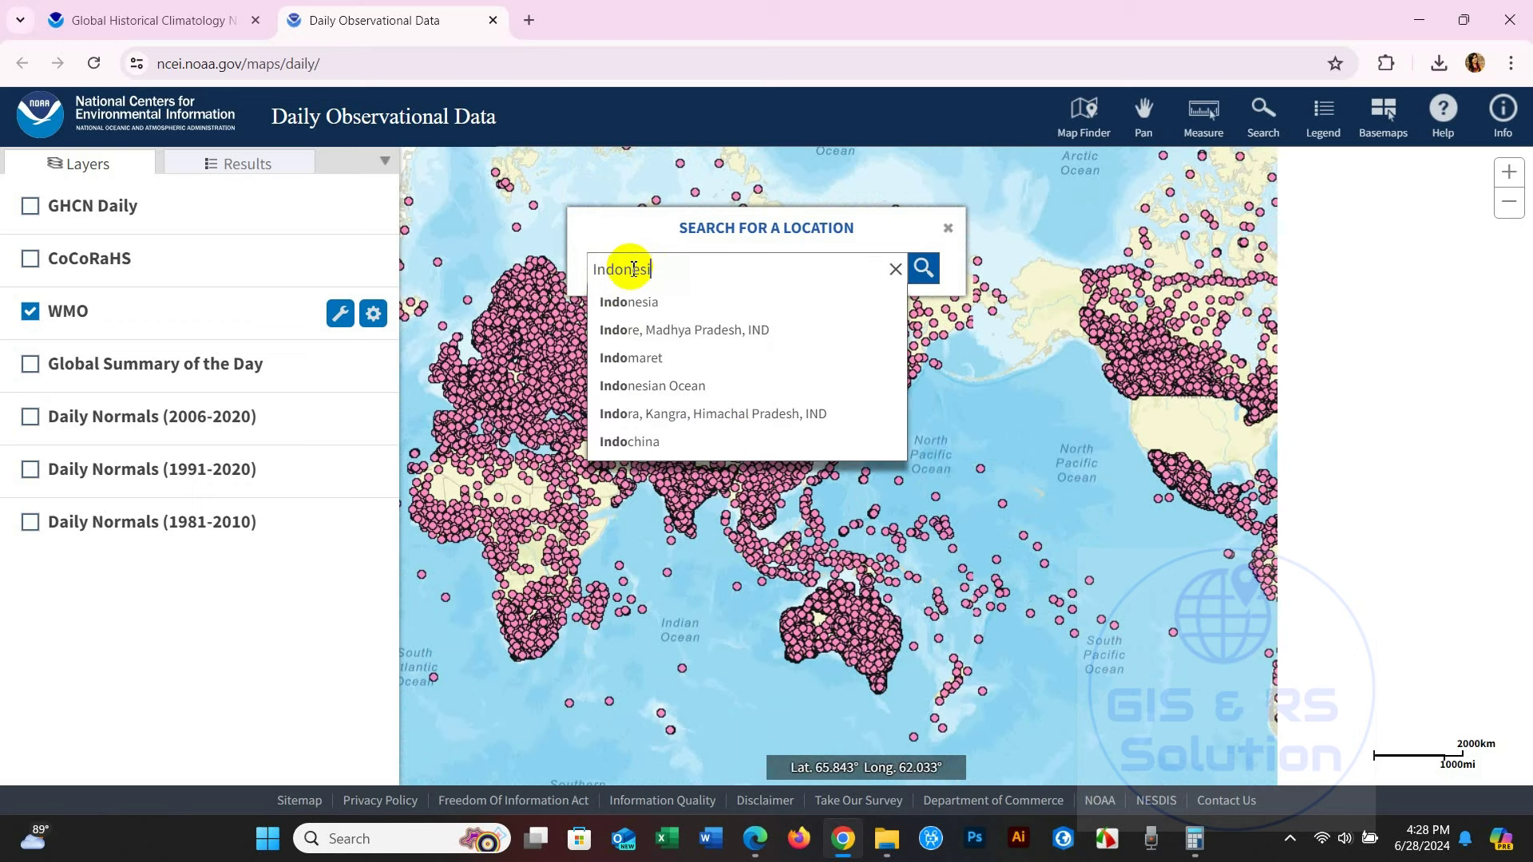
Step: Pick the Indonesia suggestion and search, showing WMO stations across the archipelago
{"action": "left_click", "coordinate": [638, 302]}
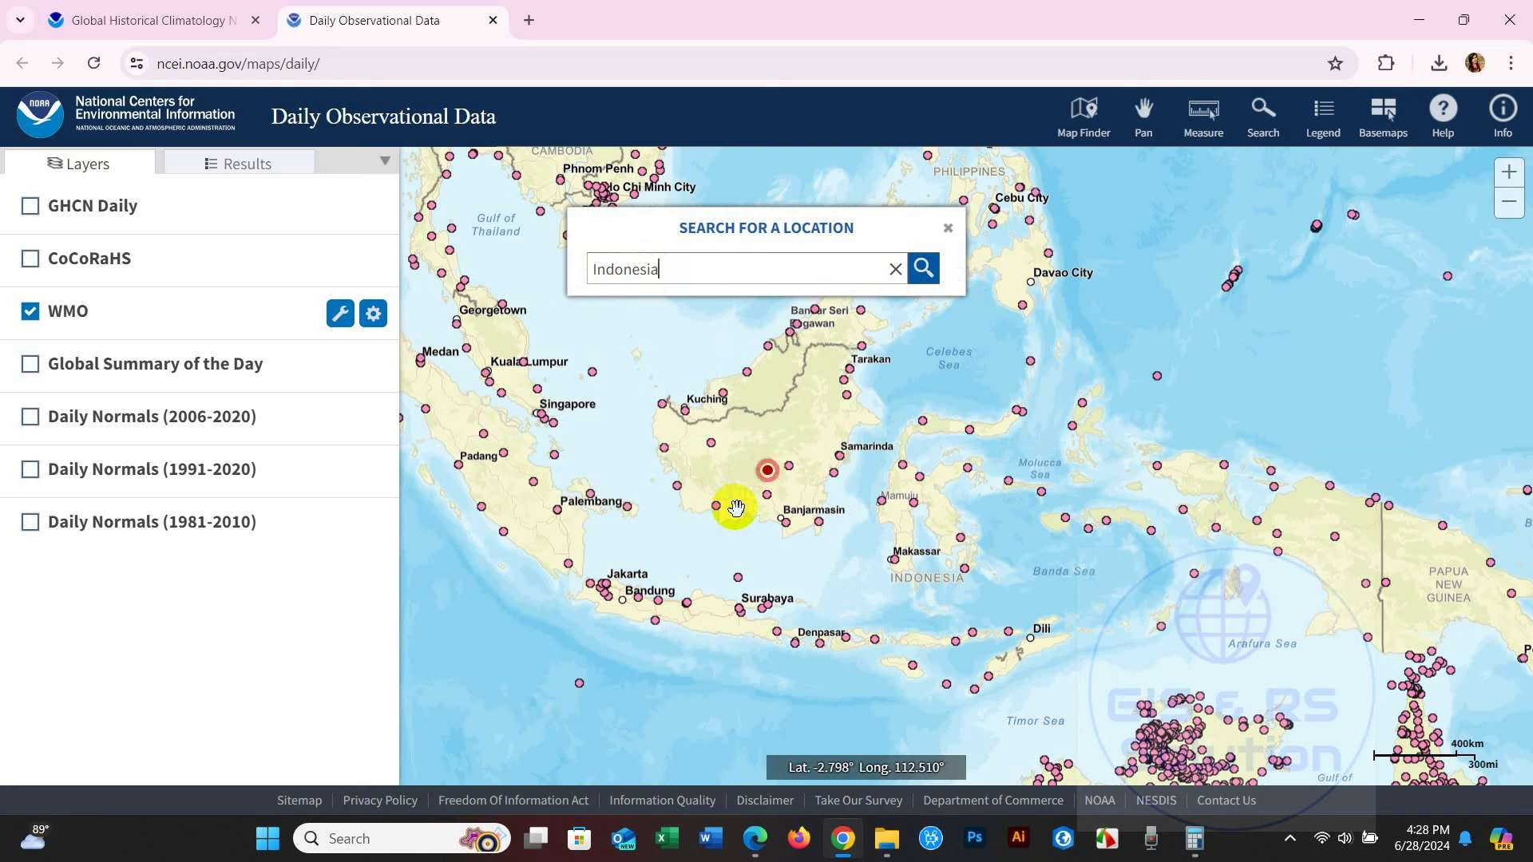
{"action": "left_click", "coordinate": [625, 226]}
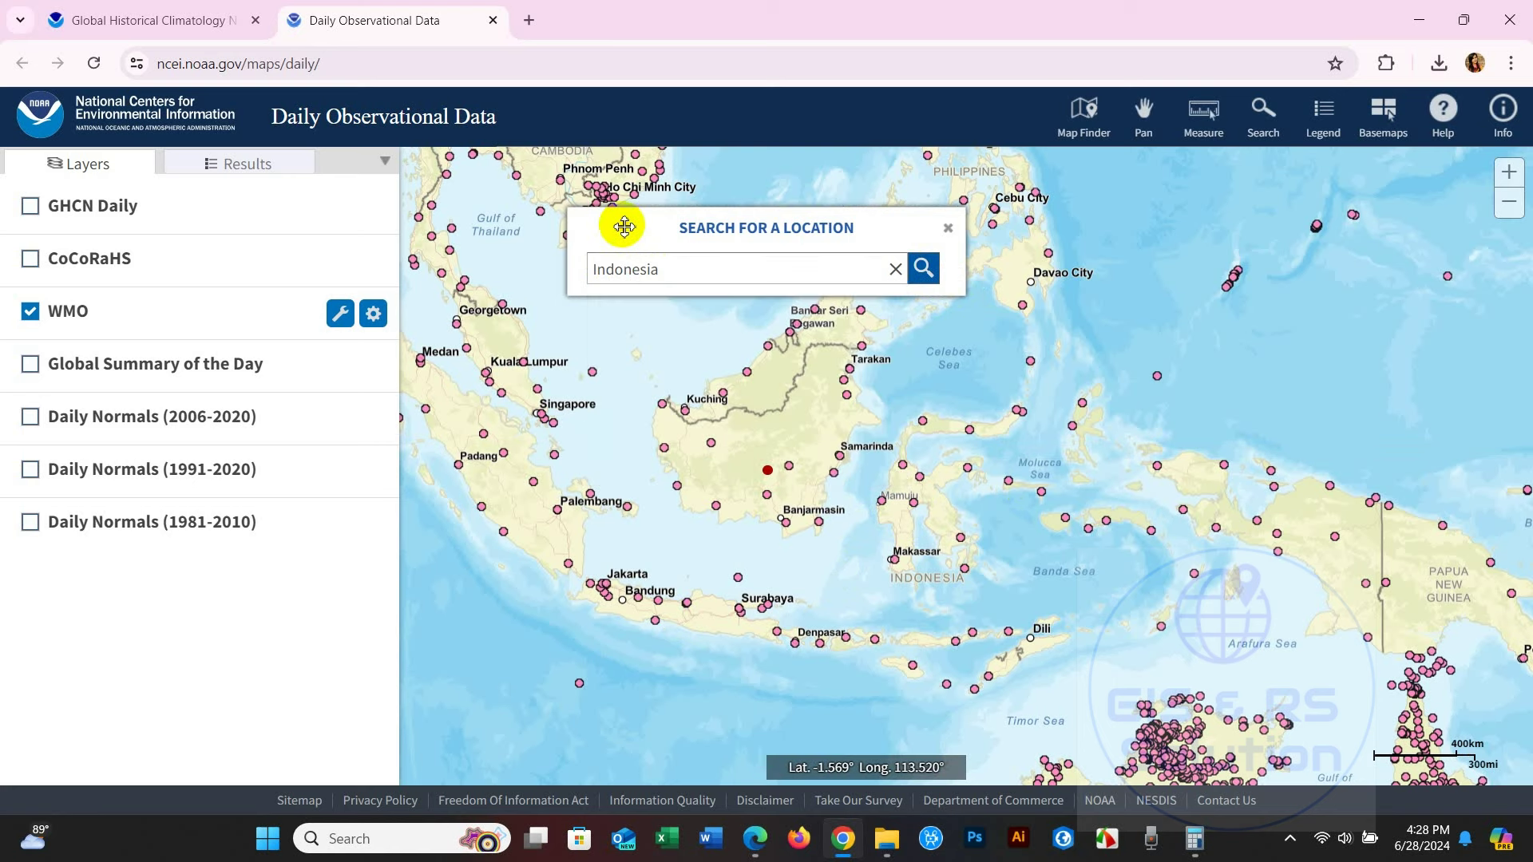
Step: Identify the Banjarmasin-area station as MUARATEWE BERINGIN, ID, then activate rectangle selection
{"action": "left_click", "coordinate": [340, 315]}
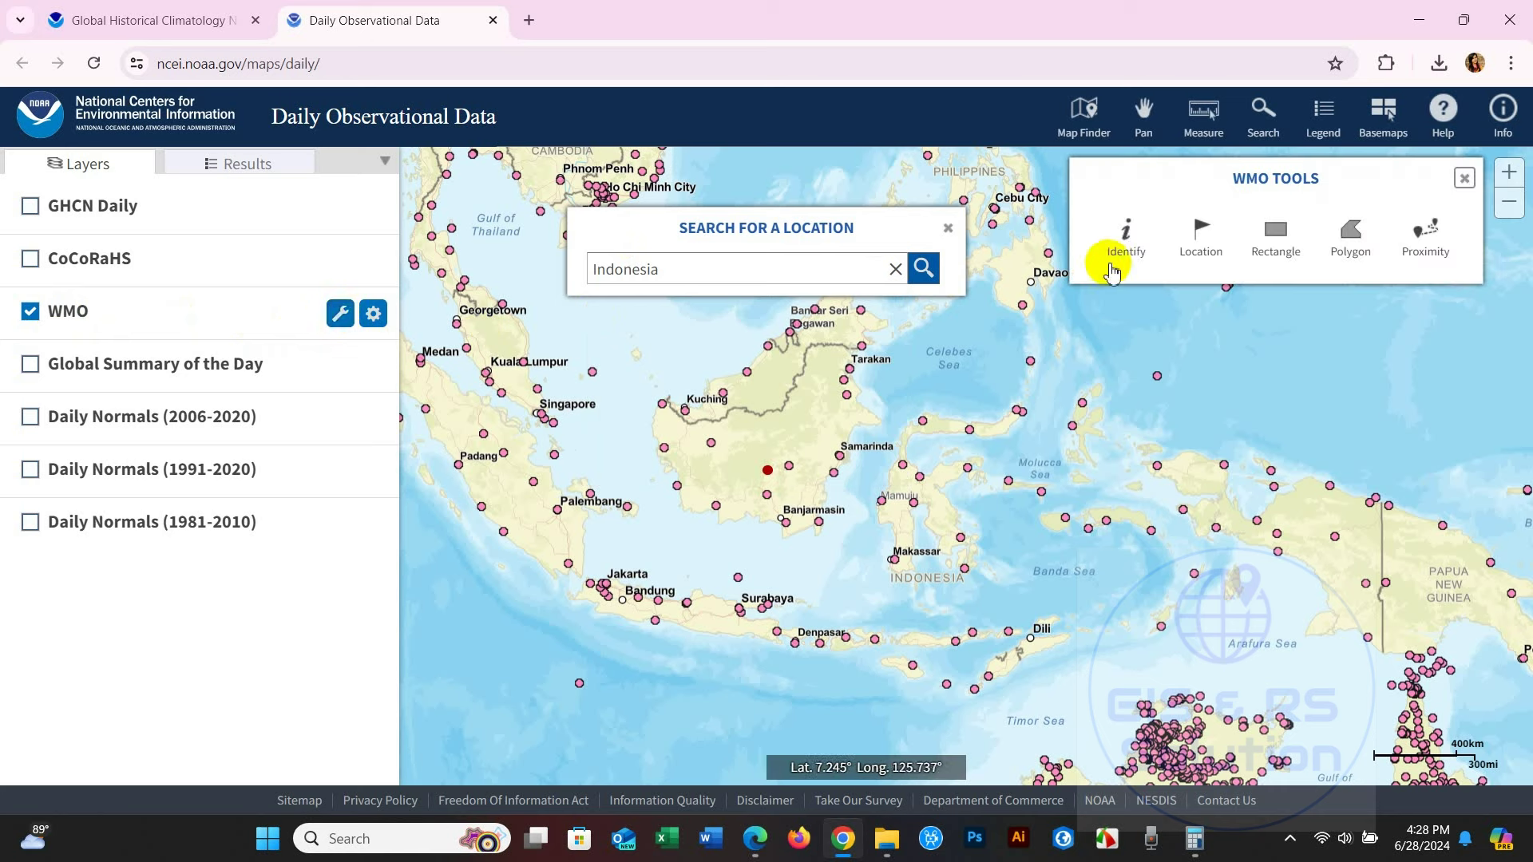
{"action": "left_click", "coordinate": [1122, 238]}
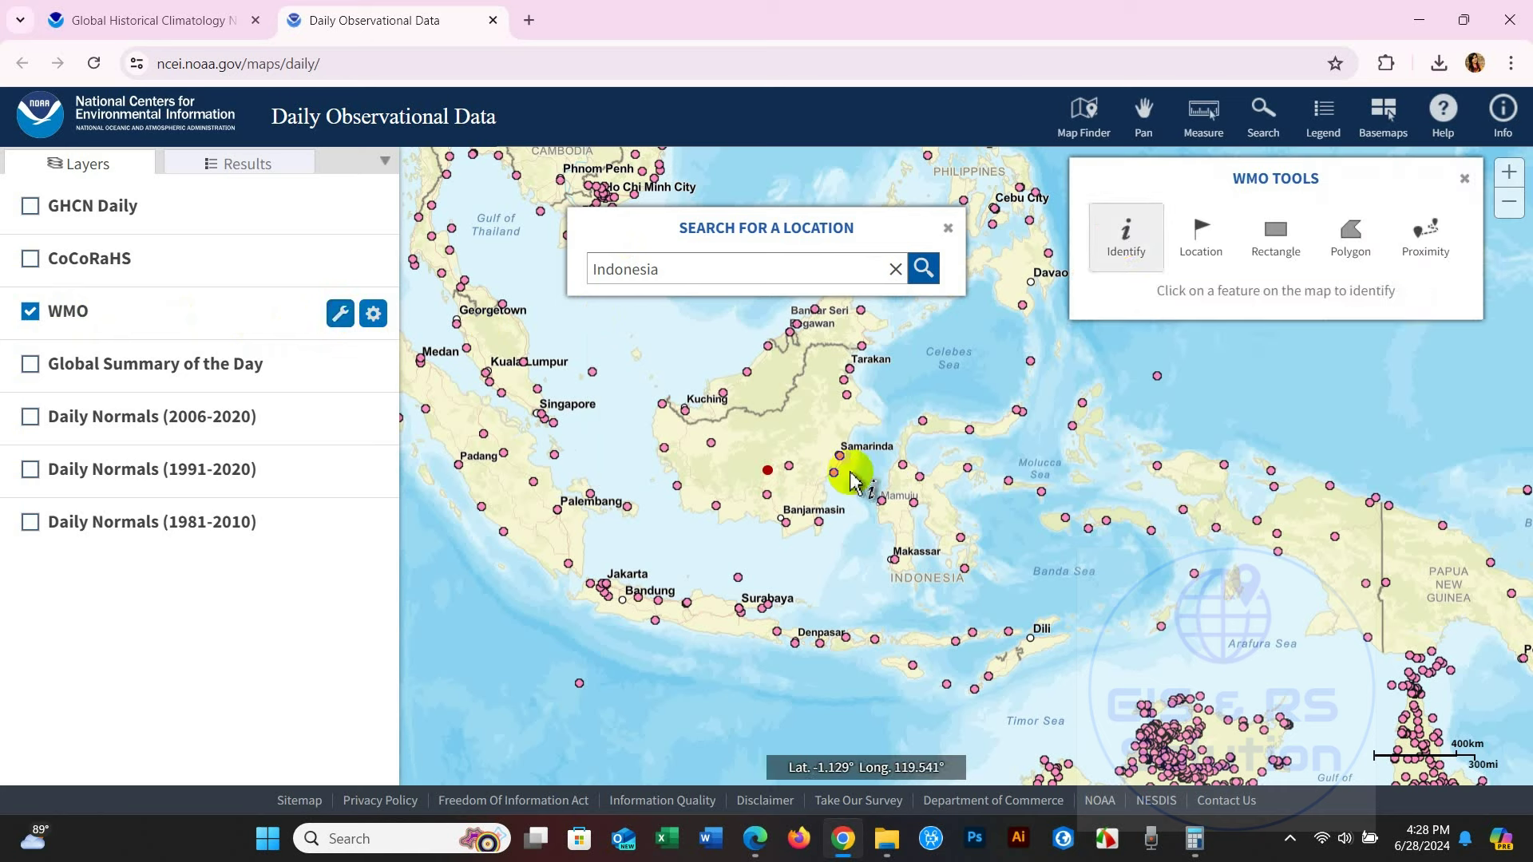
{"action": "left_click", "coordinate": [791, 471]}
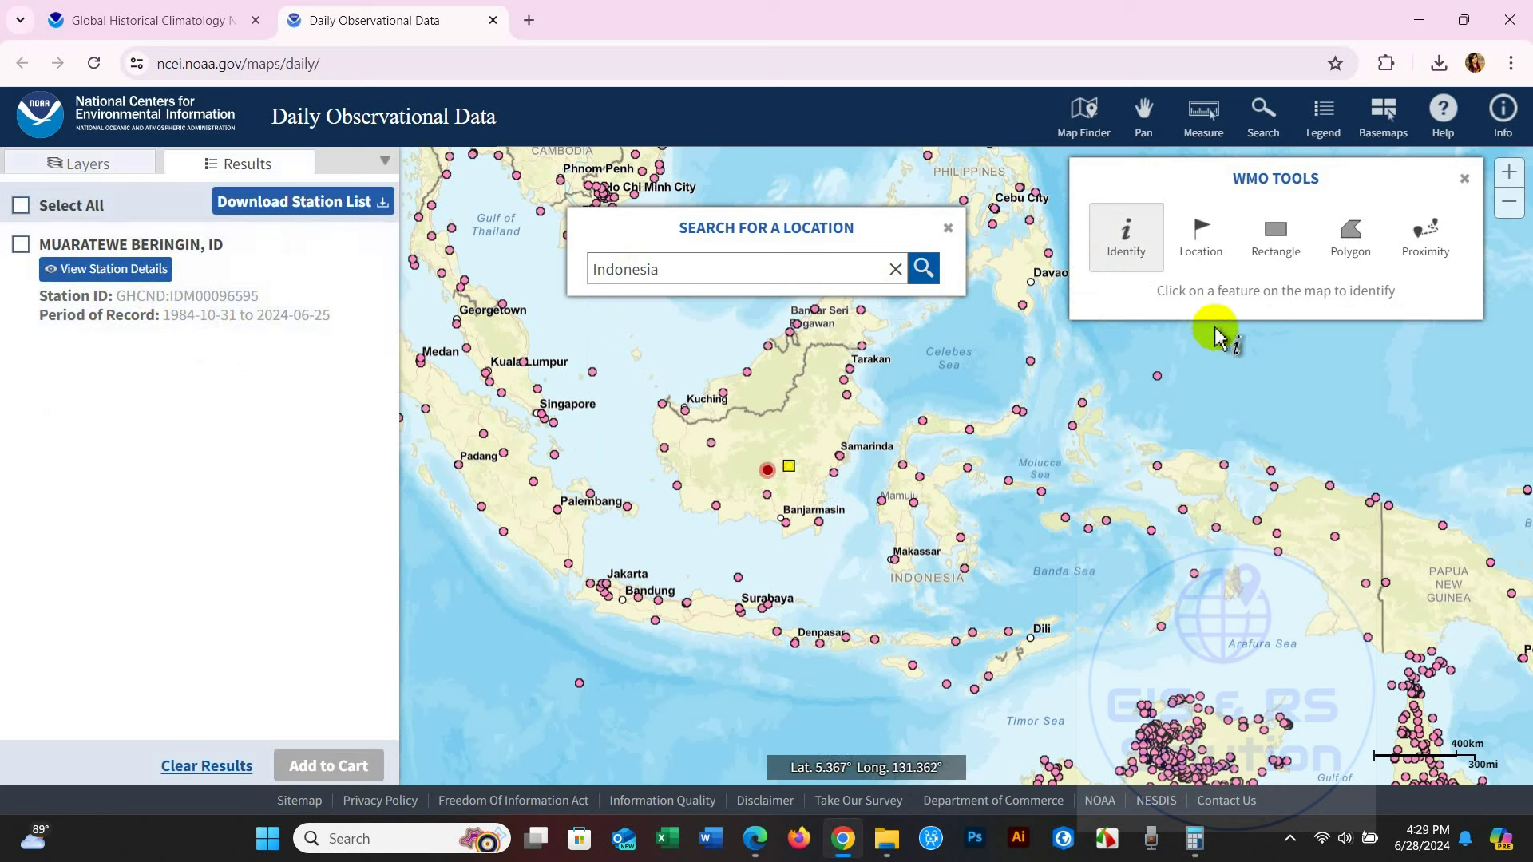
{"action": "left_click", "coordinate": [1276, 238]}
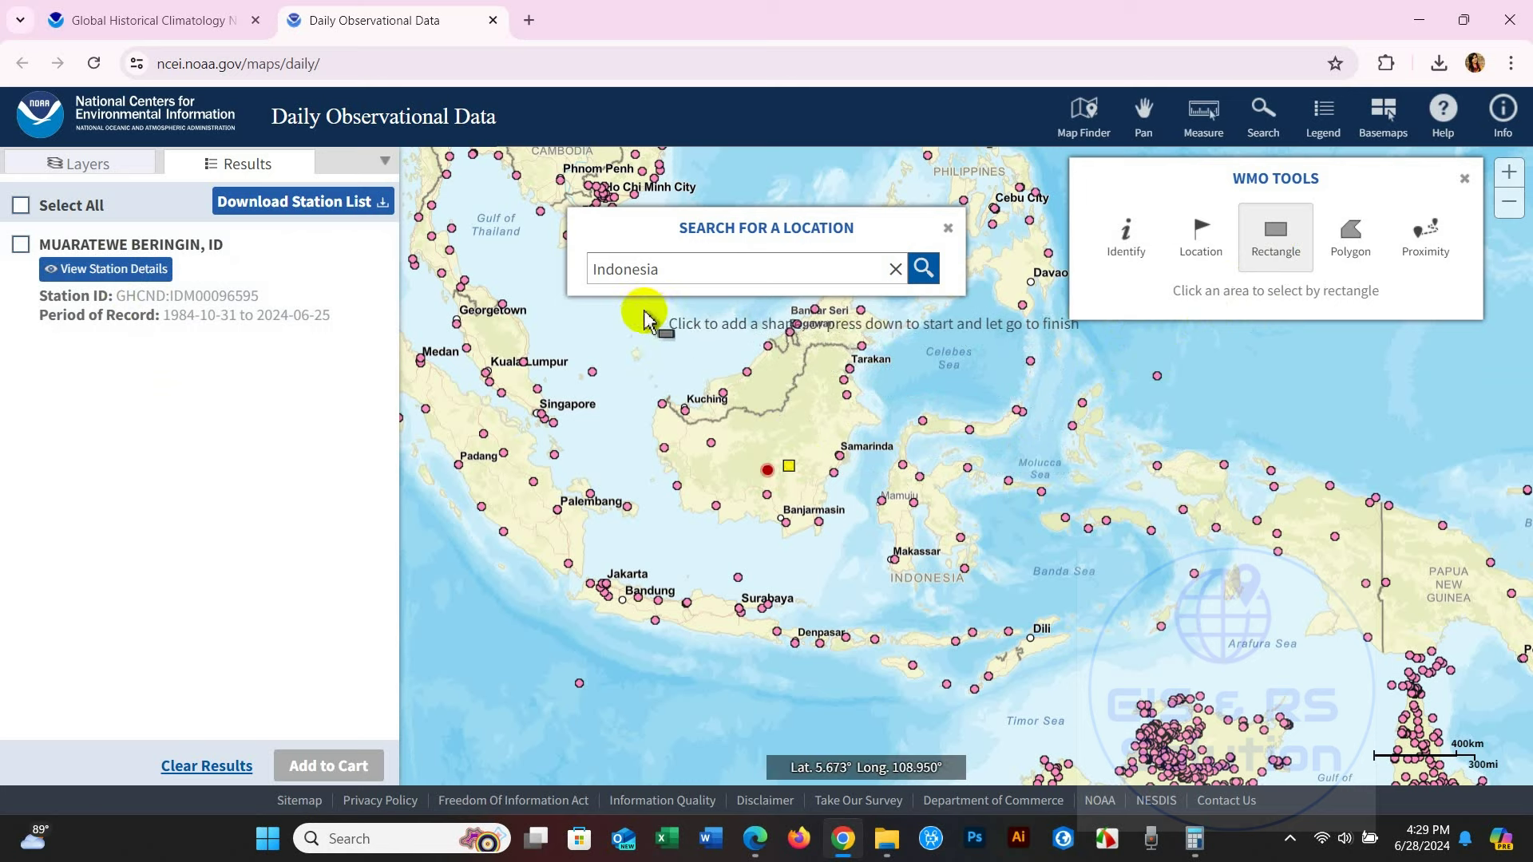
Step: Draw a rectangle over Borneo and south Sulawesi and tick BAU BAU BETO AMBIRI, ID
{"action": "mouse_move", "coordinate": [643, 311]}
{"action": "left_mouse_down"}
{"action": "mouse_move", "coordinate": [913, 463]}
{"action": "mouse_move", "coordinate": [1012, 586]}
{"action": "left_mouse_up"}
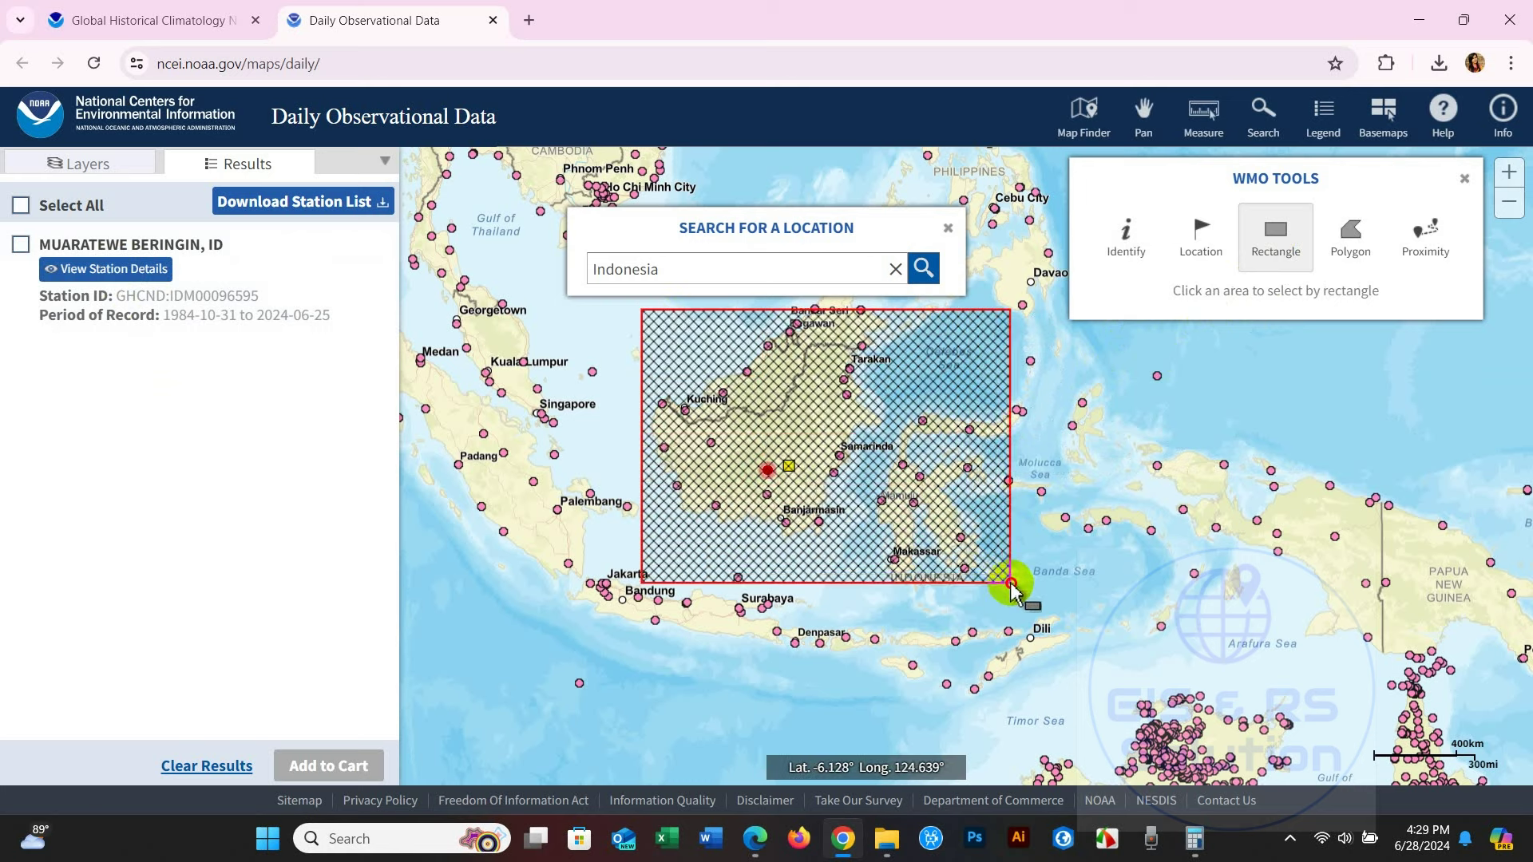
{"action": "left_click_drag", "start_coordinate": [1012, 585], "coordinate": [1011, 583]}
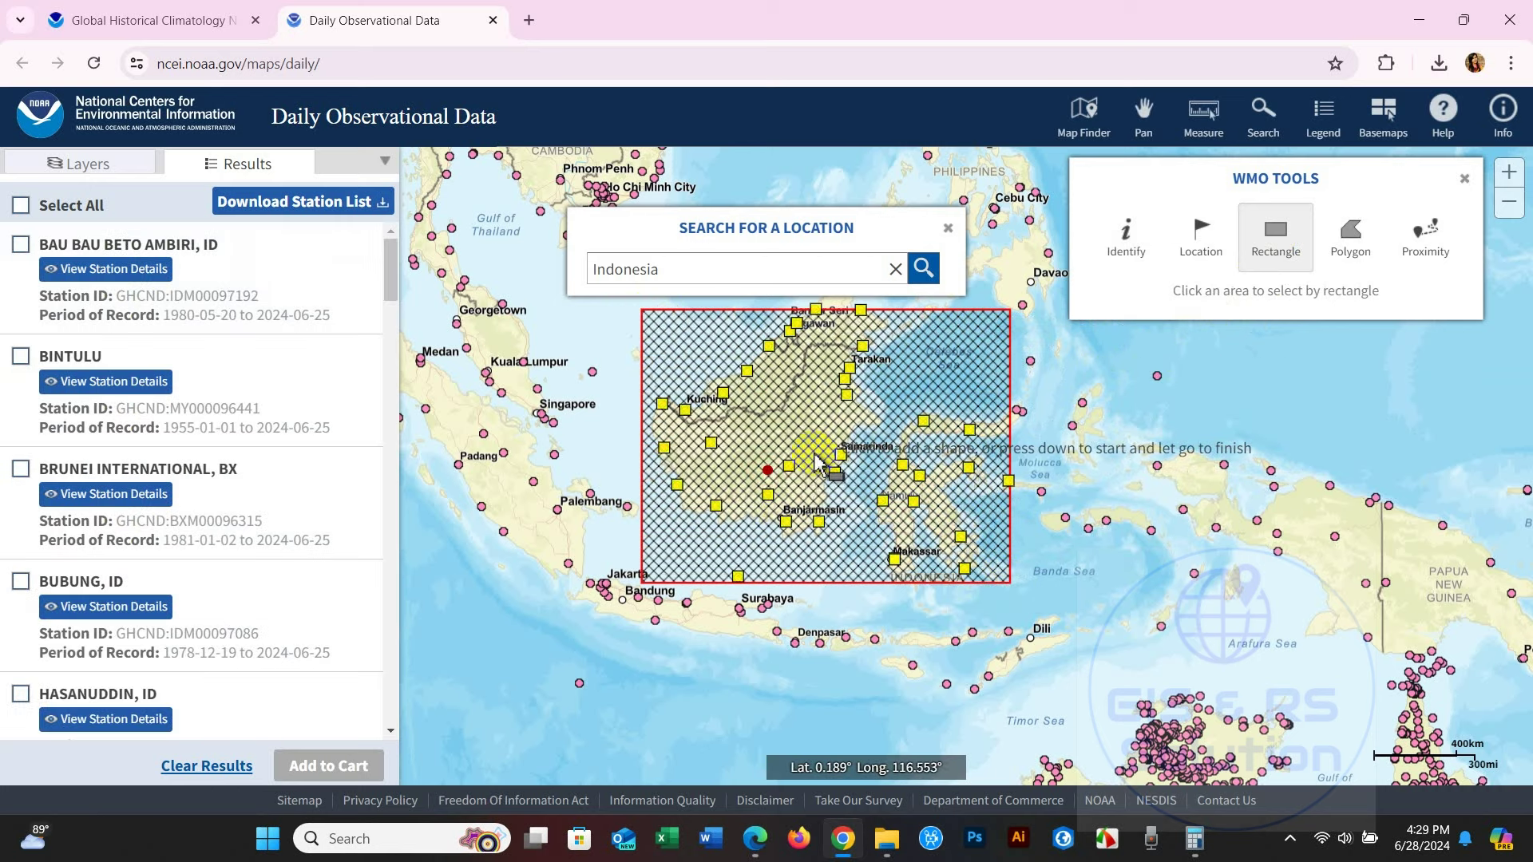
{"action": "scroll", "coordinate": [72, 311], "scroll_direction": "down", "scroll_amount": 2}
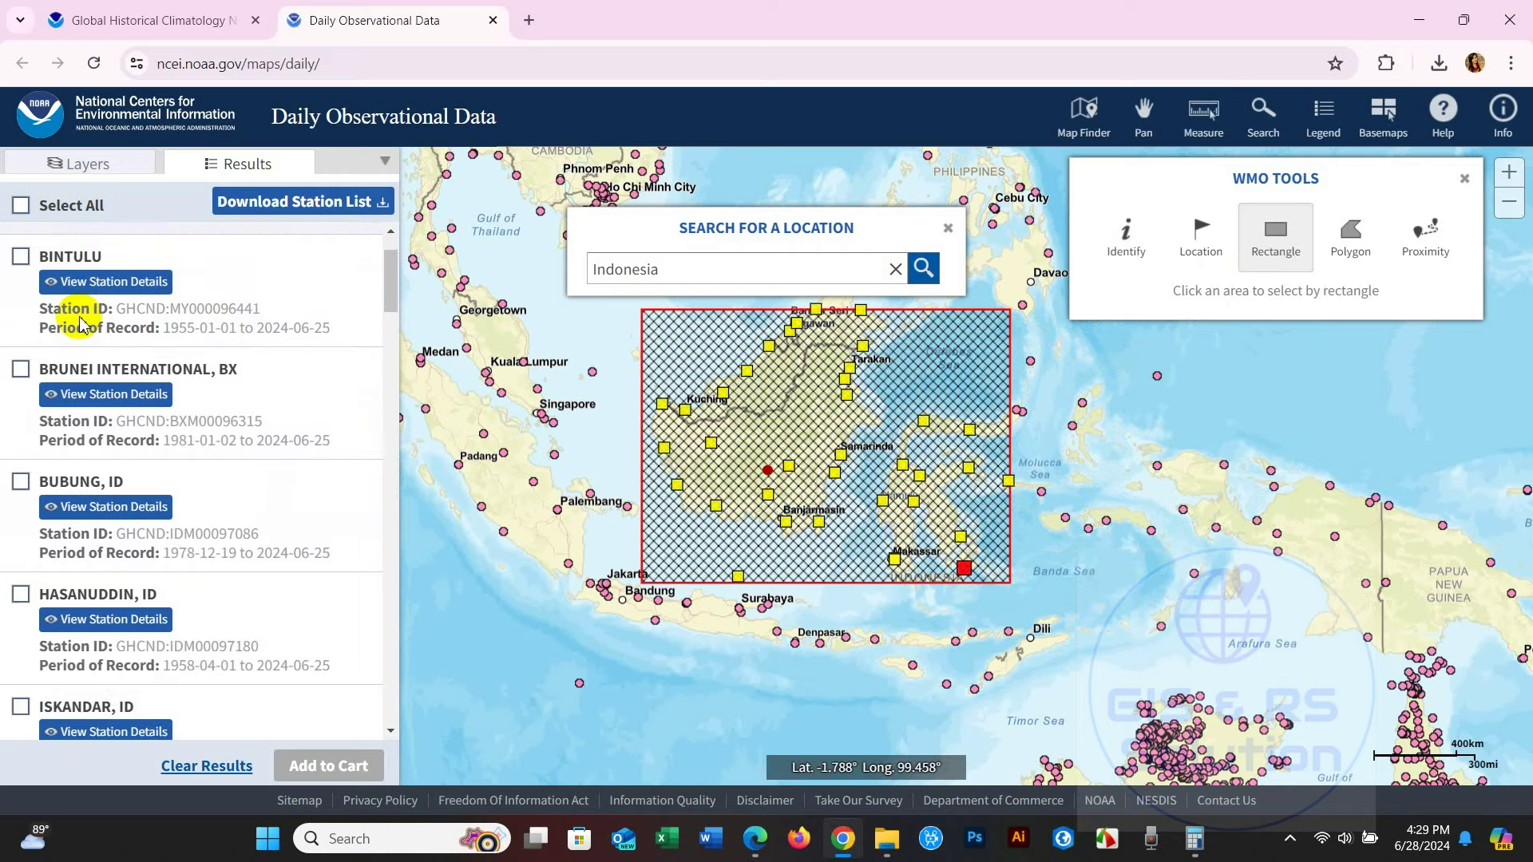
{"action": "left_click_drag", "start_coordinate": [390, 308], "coordinate": [389, 243]}
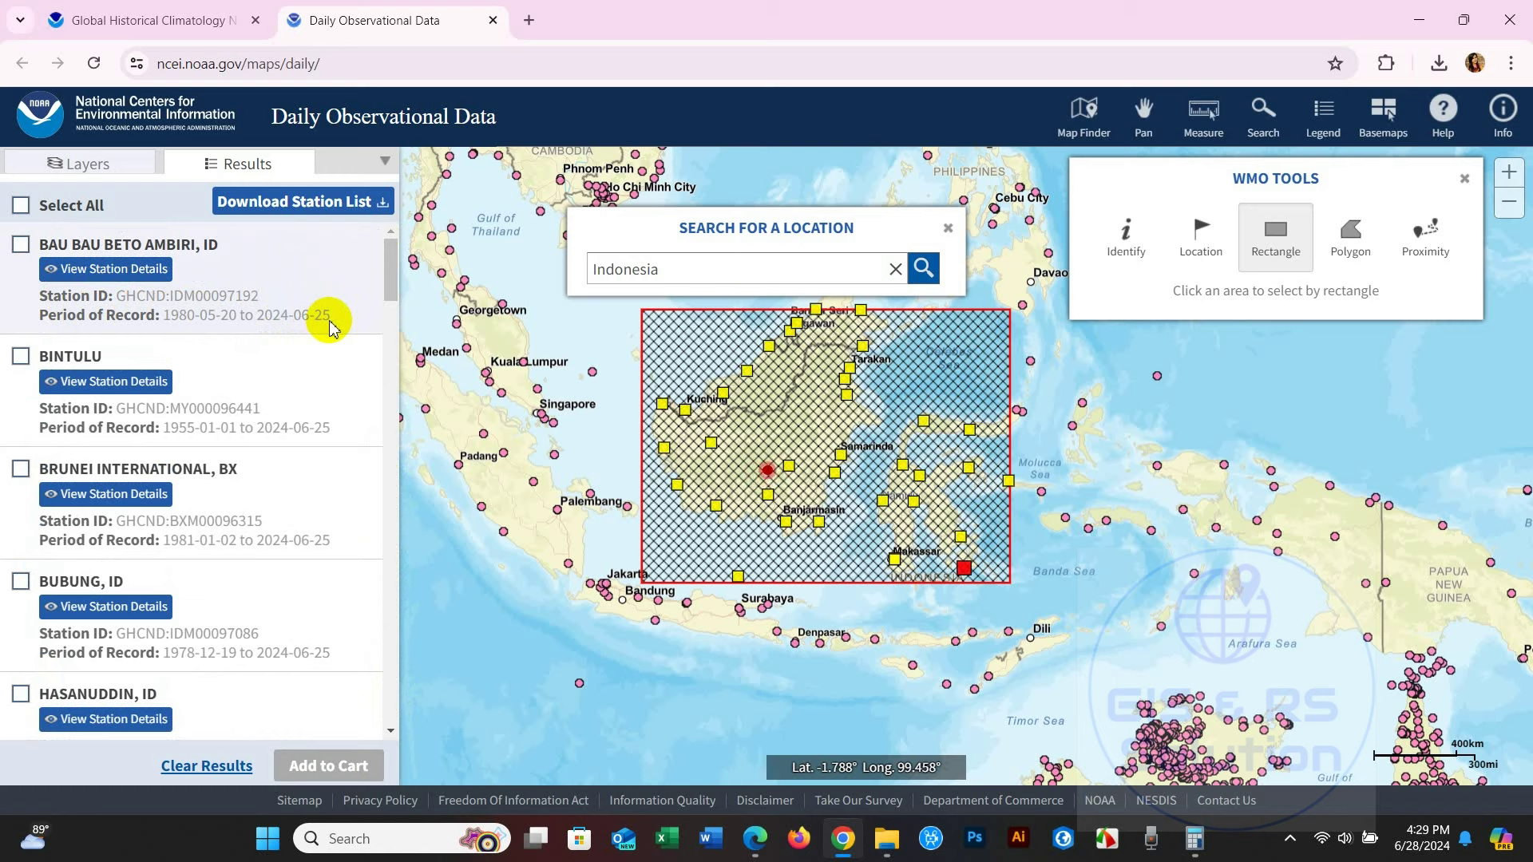
{"action": "left_click", "coordinate": [27, 249]}
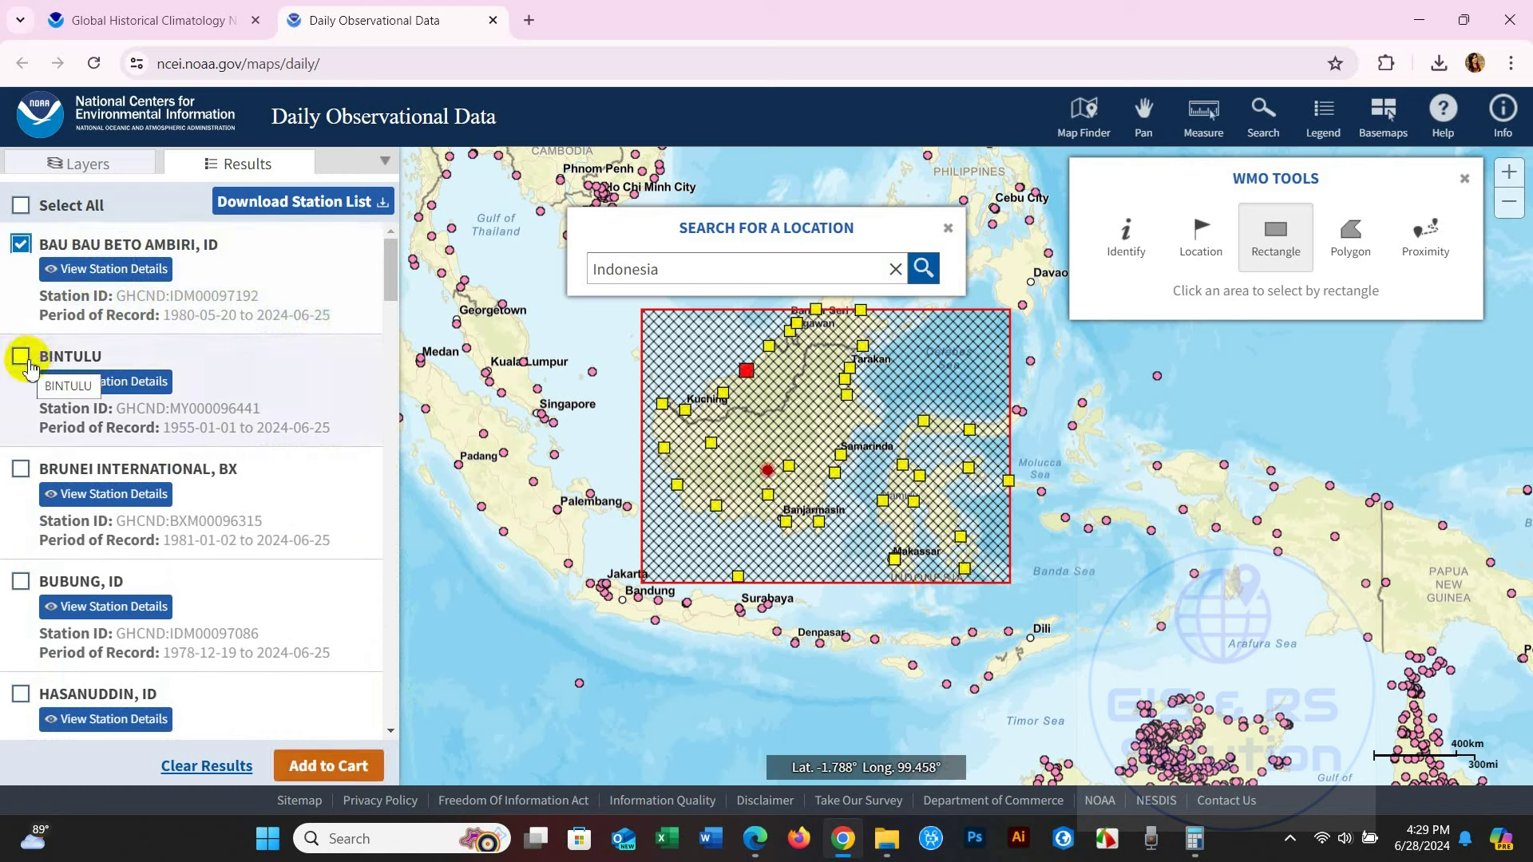
Step: Scroll the Results list and tick KASIGUNCU for adding to the cart
{"action": "scroll", "coordinate": [28, 367], "scroll_direction": "down", "scroll_amount": 1}
{"action": "scroll", "coordinate": [27, 367], "scroll_direction": "up", "scroll_amount": 1}
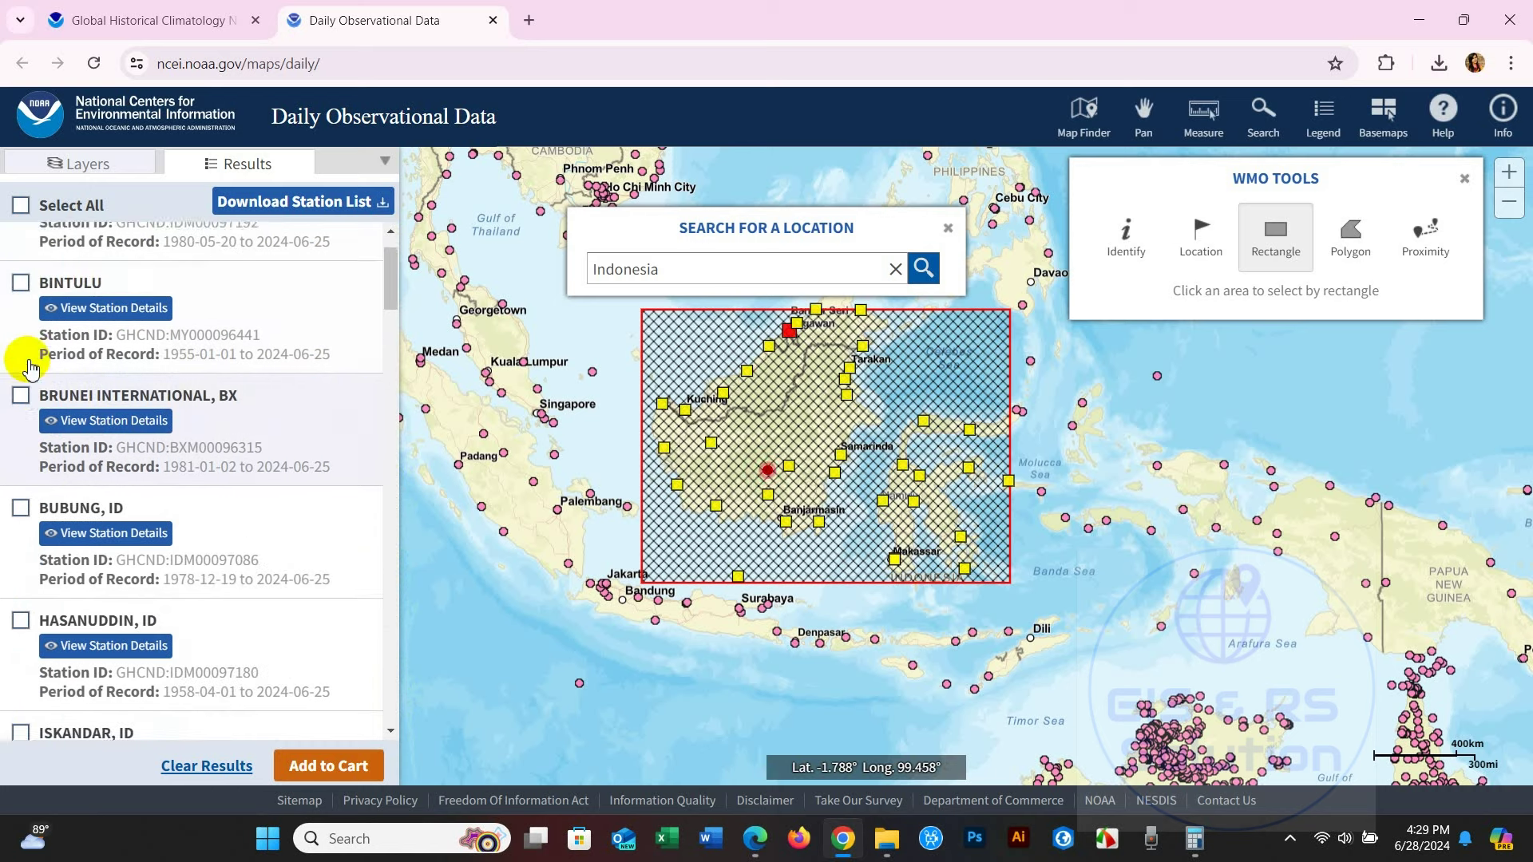
{"action": "scroll", "coordinate": [27, 367], "scroll_direction": "down", "scroll_amount": 5}
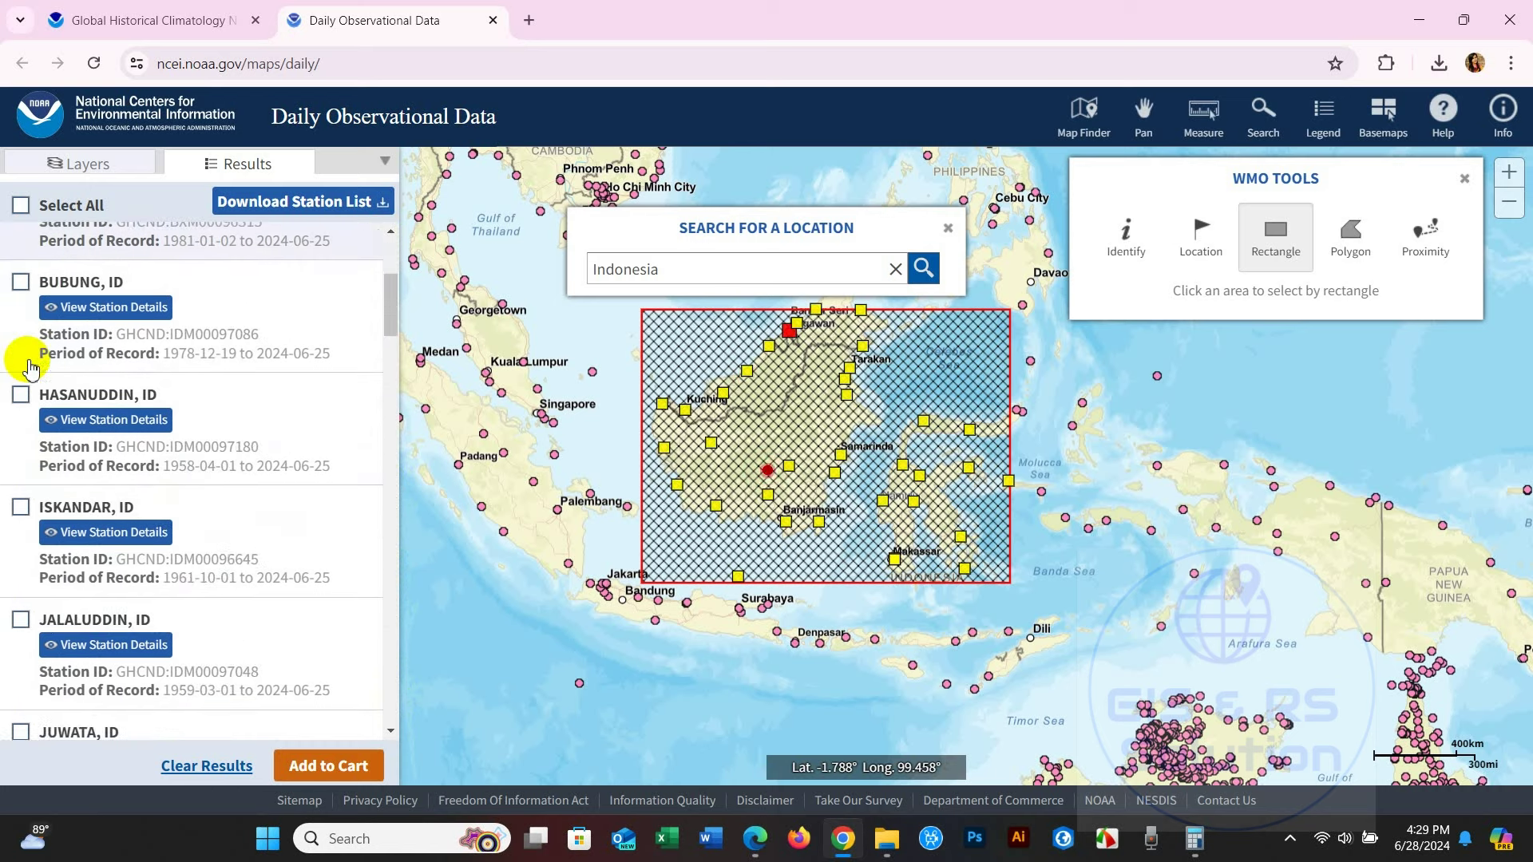
{"action": "scroll", "coordinate": [27, 367], "scroll_direction": "down", "scroll_amount": 1}
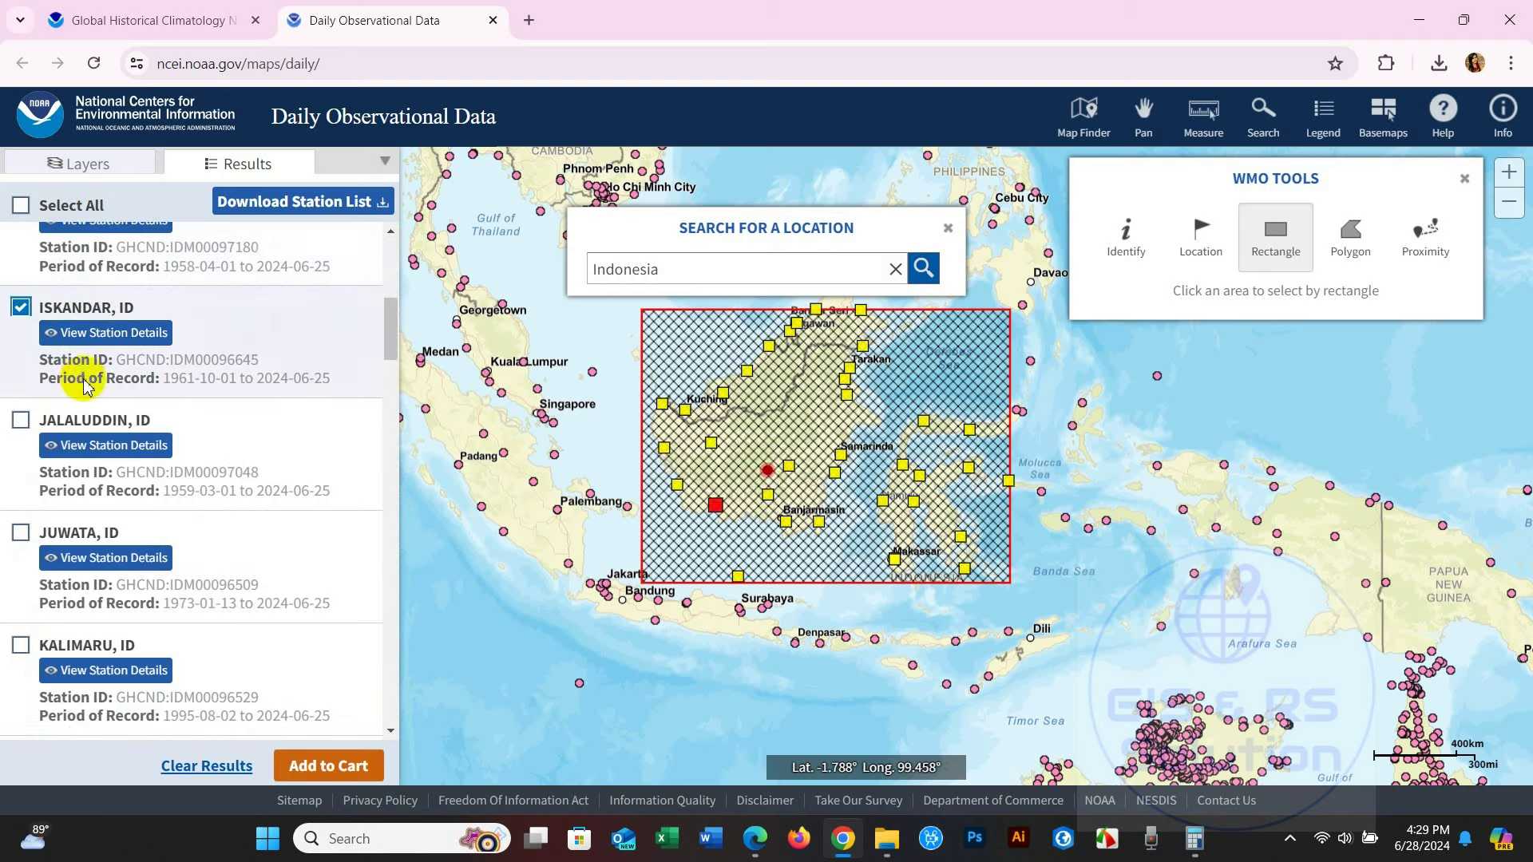
{"action": "scroll", "coordinate": [79, 379], "scroll_direction": "down", "scroll_amount": 3}
{"action": "scroll", "coordinate": [87, 386], "scroll_direction": "down", "scroll_amount": 2}
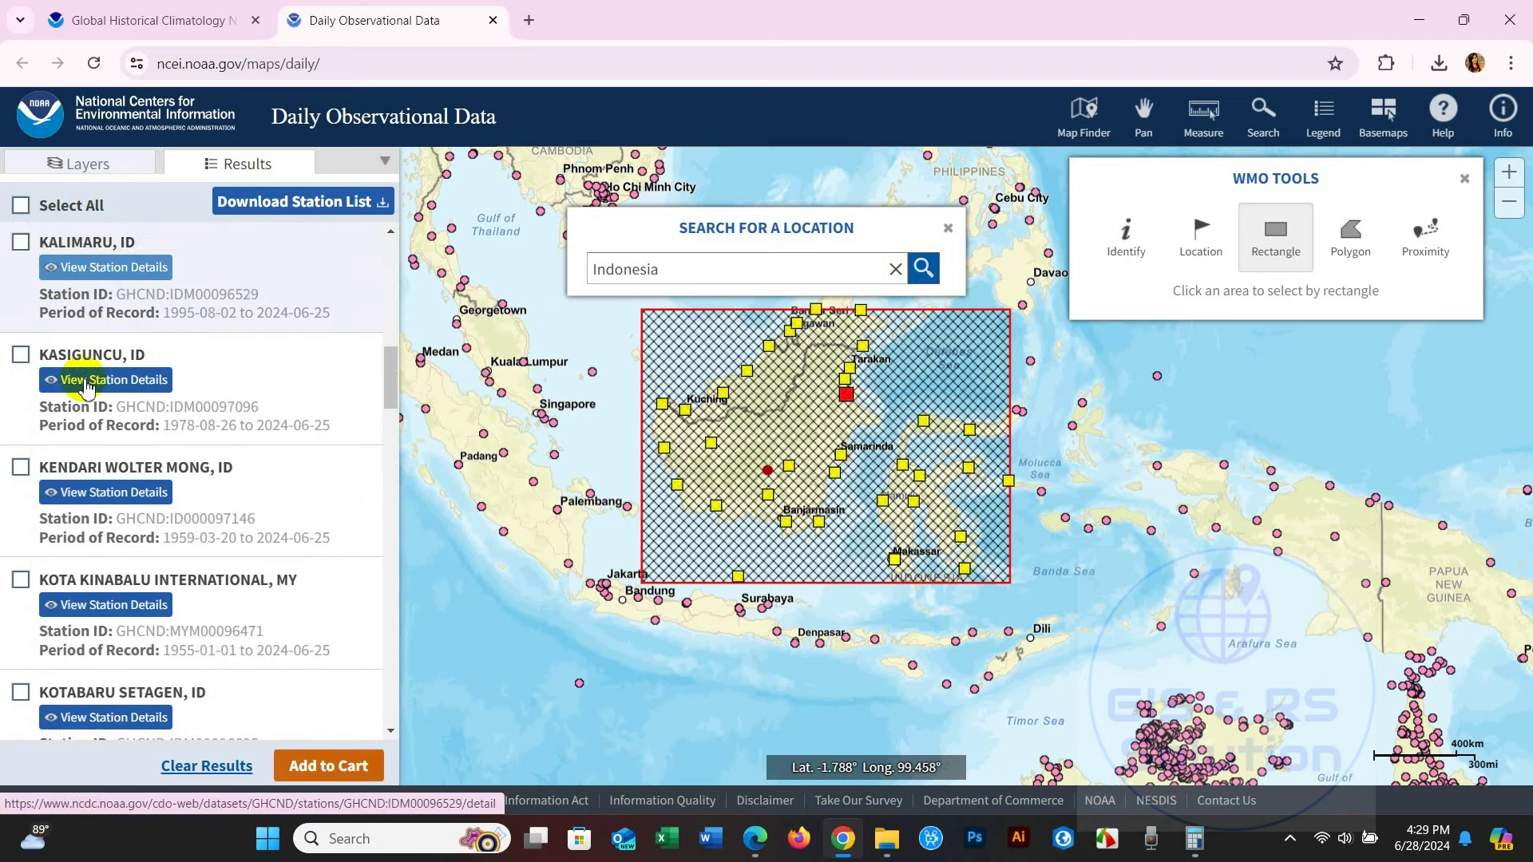
{"action": "scroll", "coordinate": [88, 387], "scroll_direction": "up", "scroll_amount": 1}
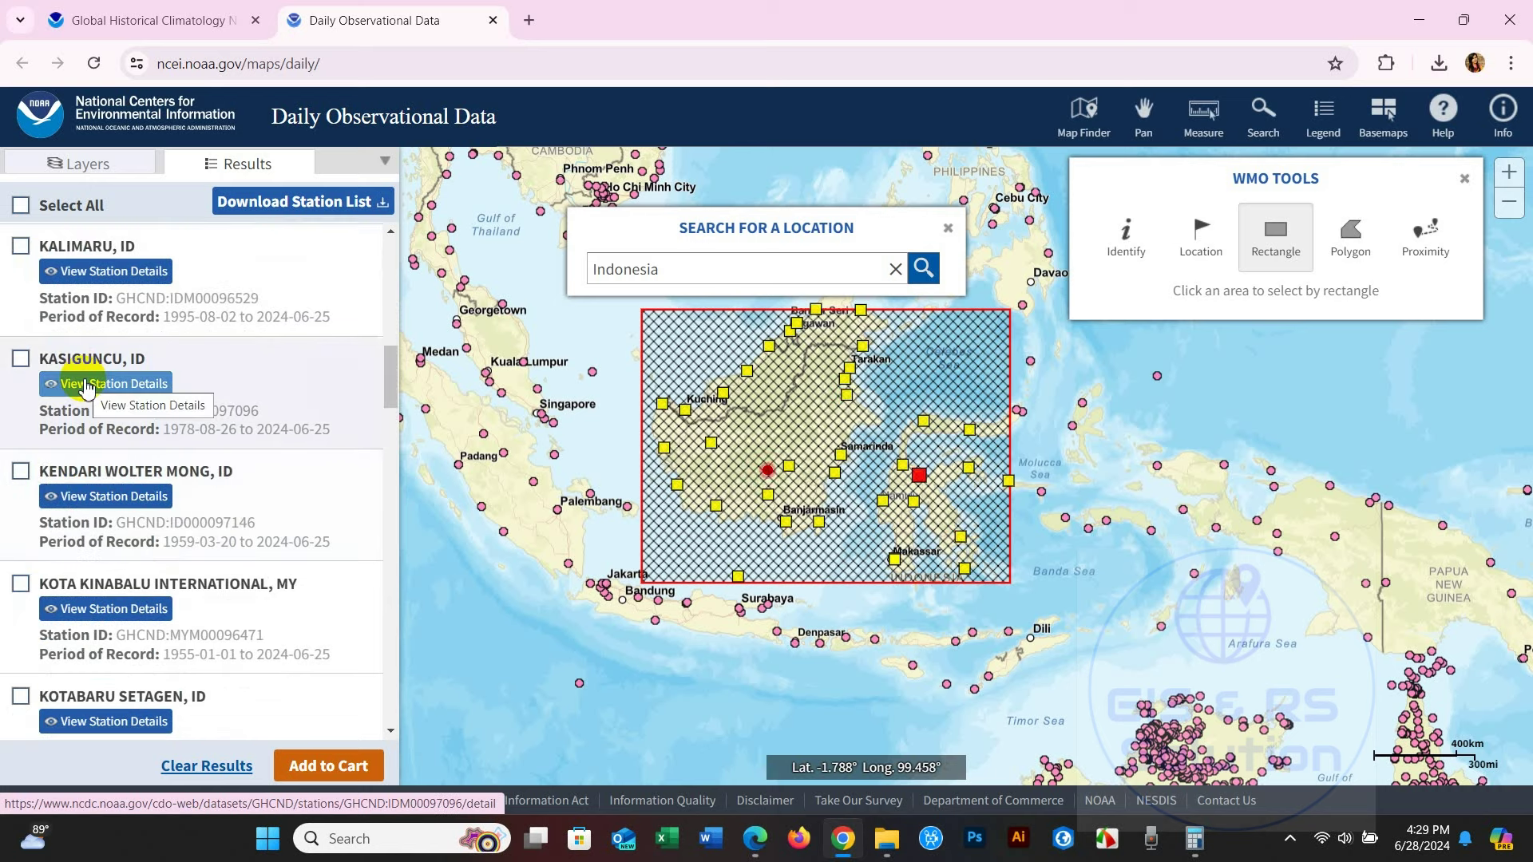
{"action": "left_click", "coordinate": [21, 358]}
Step: Scroll down the Results list to MIRI, MY and back up toward Add to Cart
{"action": "scroll", "coordinate": [75, 503], "scroll_direction": "down", "scroll_amount": 2}
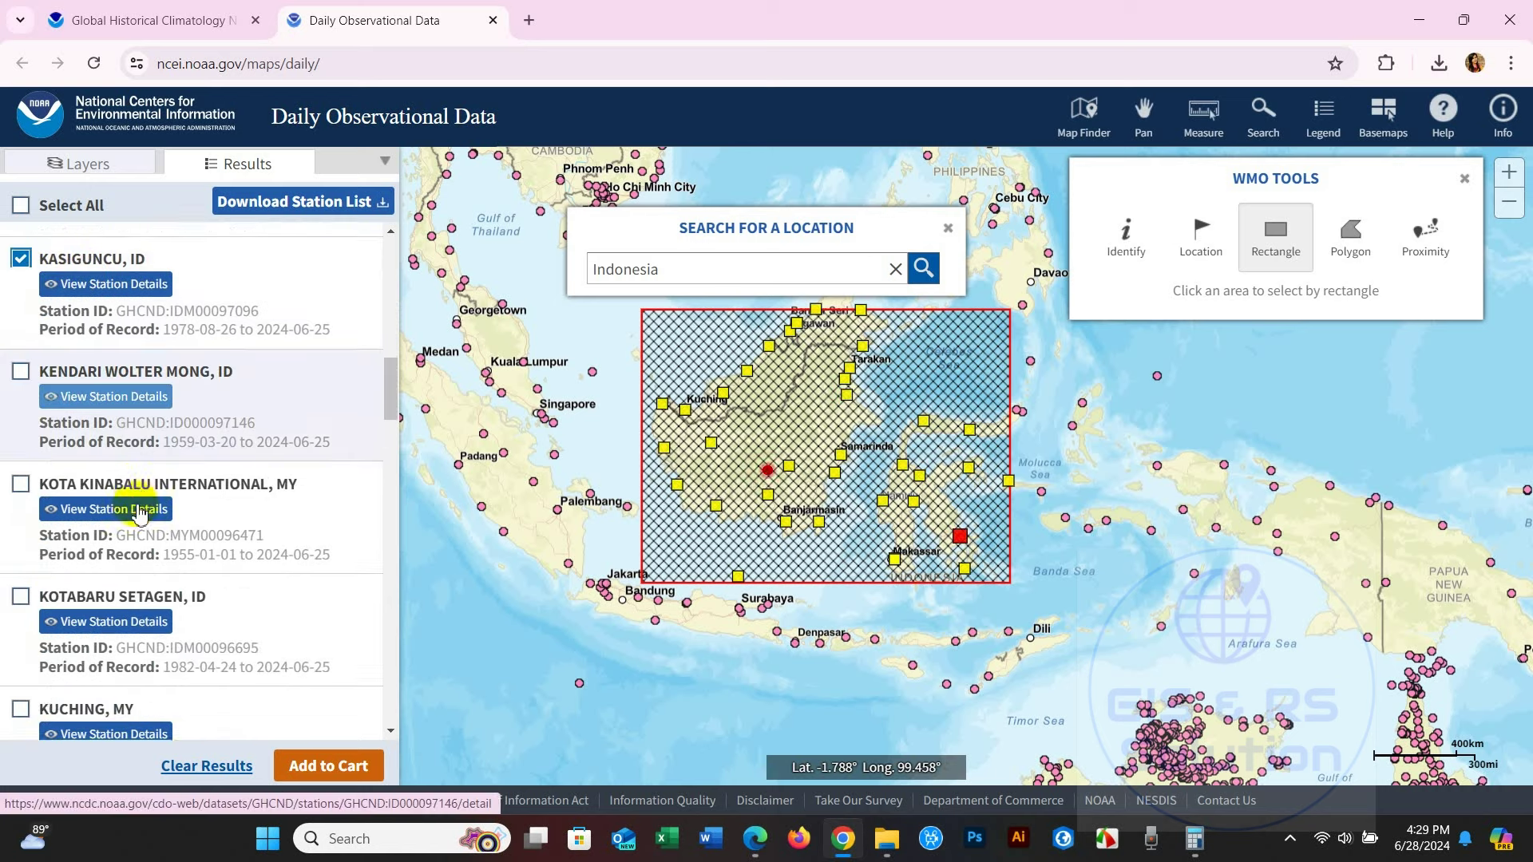
{"action": "scroll", "coordinate": [138, 511], "scroll_direction": "down", "scroll_amount": 3}
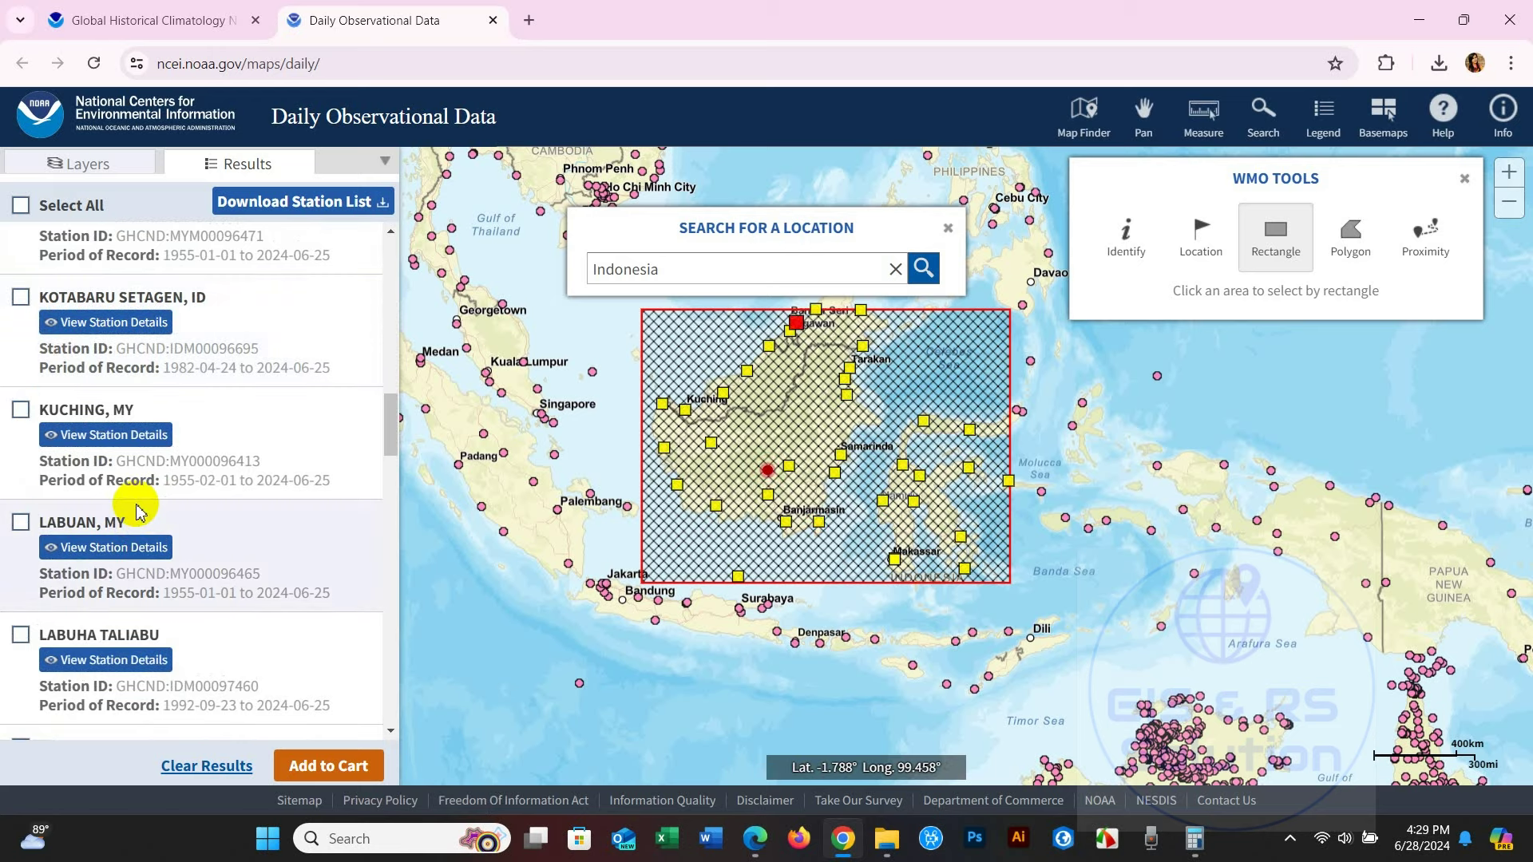
{"action": "scroll", "coordinate": [184, 479], "scroll_direction": "up", "scroll_amount": 1}
{"action": "scroll", "coordinate": [192, 481], "scroll_direction": "down", "scroll_amount": 1}
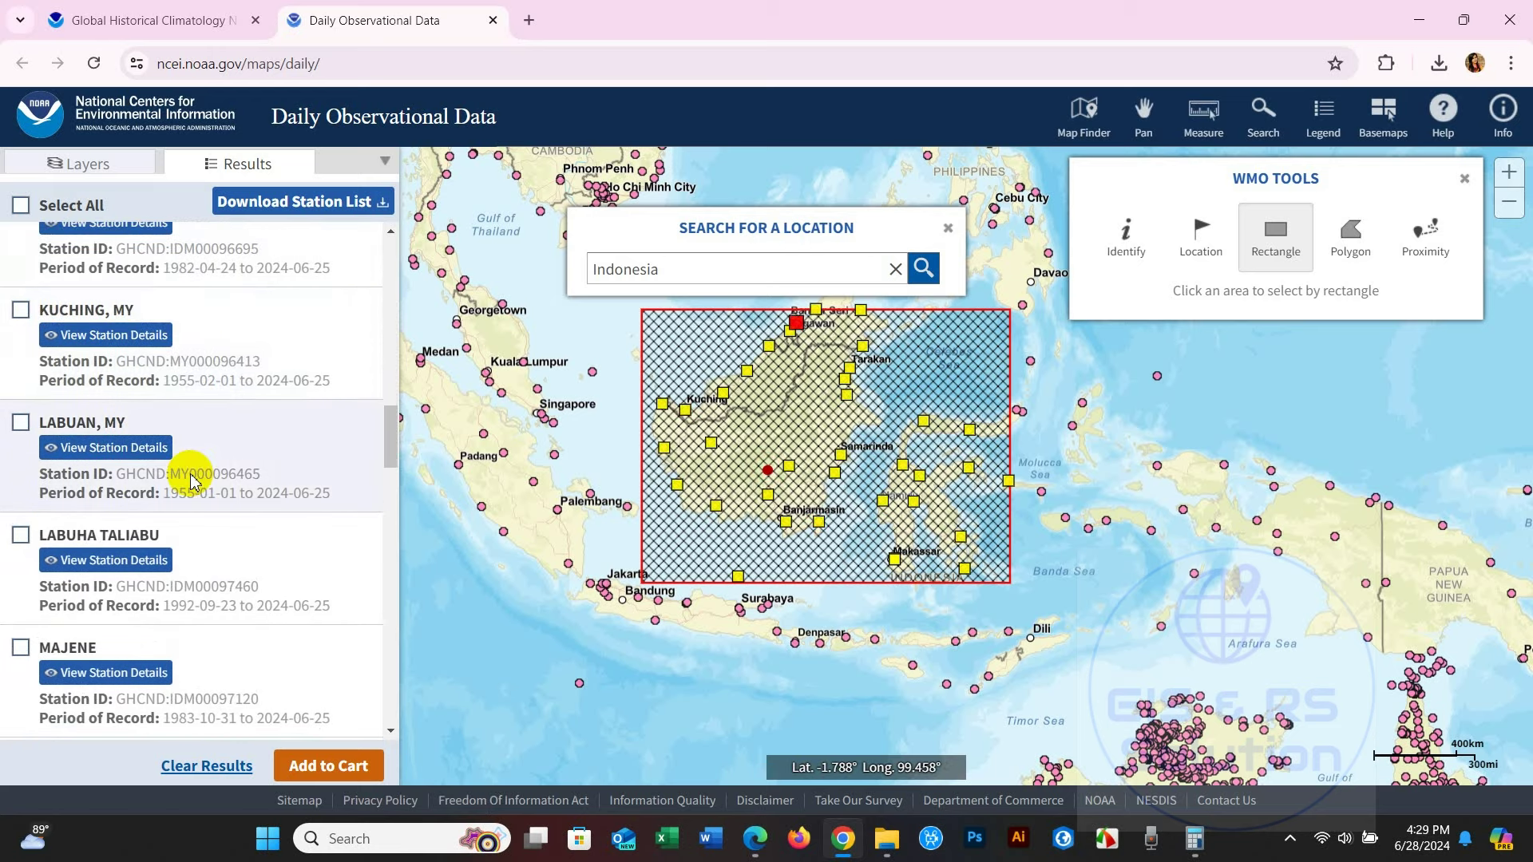
{"action": "scroll", "coordinate": [192, 480], "scroll_direction": "down", "scroll_amount": 1}
{"action": "scroll", "coordinate": [192, 479], "scroll_direction": "down", "scroll_amount": 1}
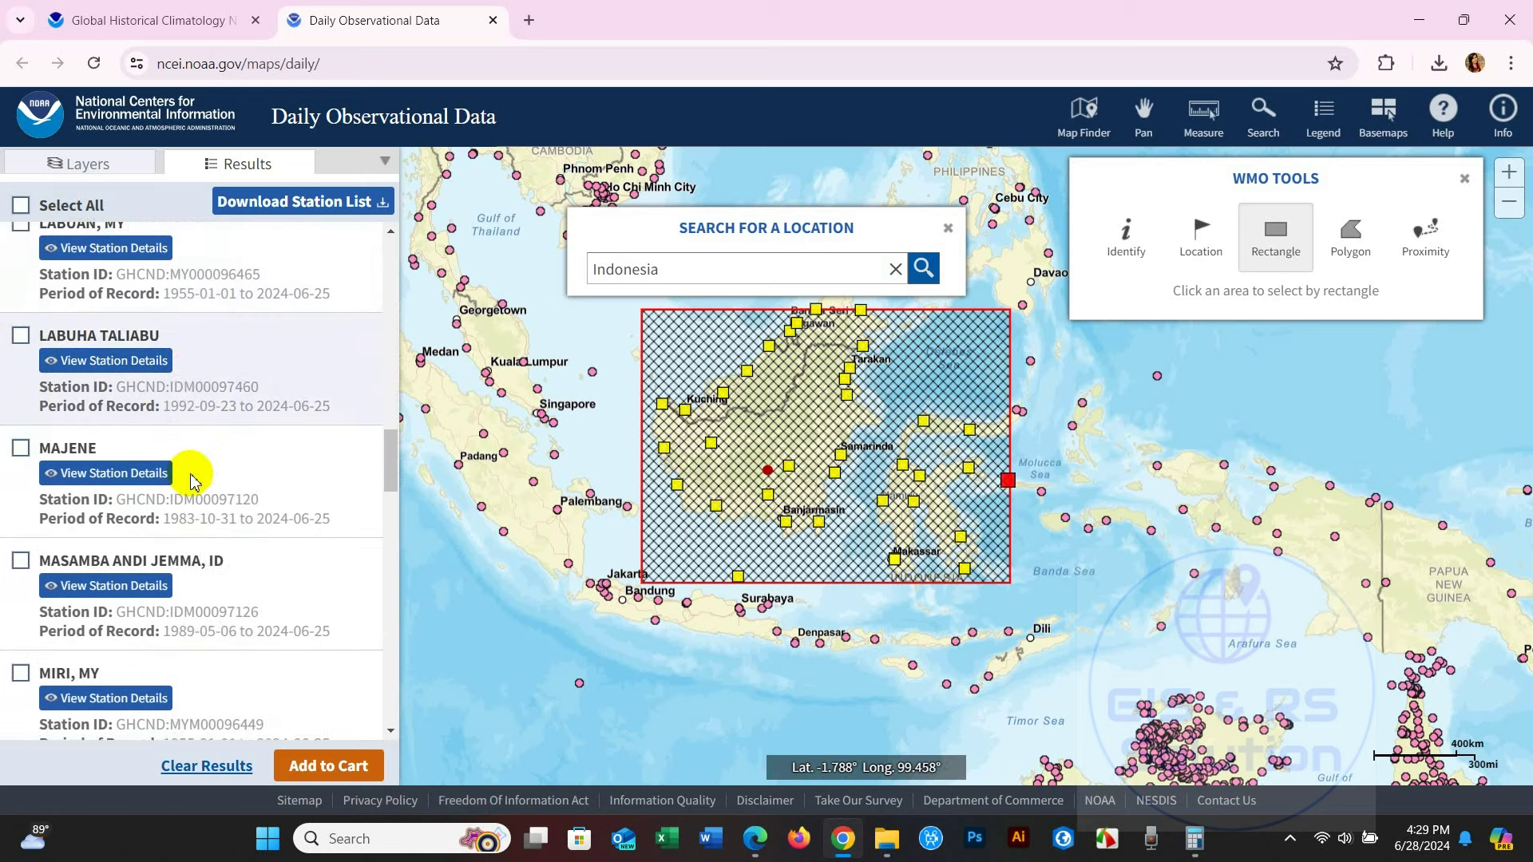
{"action": "scroll", "coordinate": [192, 479], "scroll_direction": "down", "scroll_amount": 2}
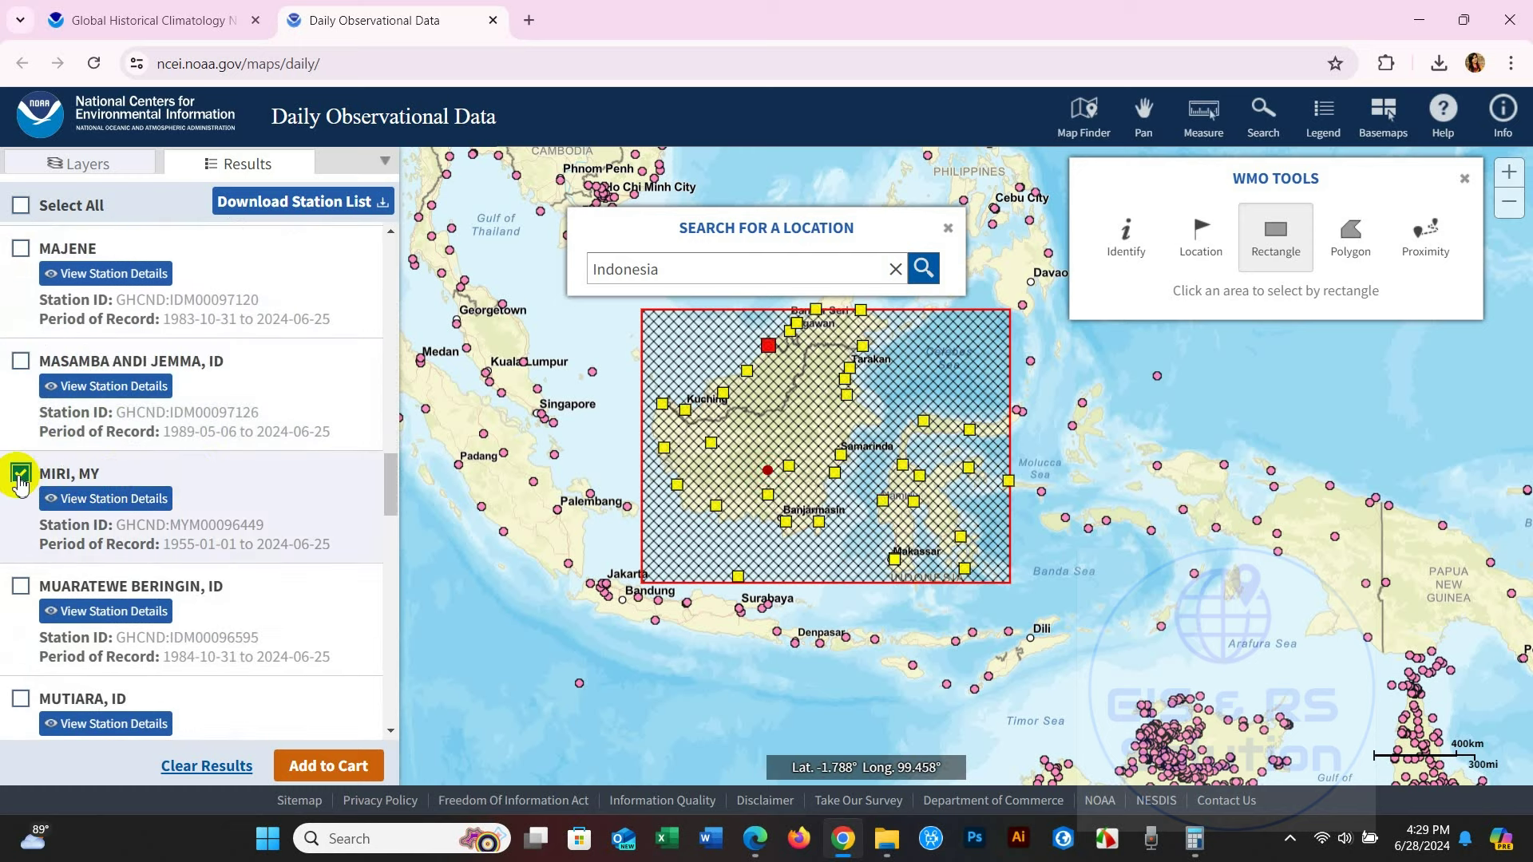
{"action": "scroll", "coordinate": [157, 519], "scroll_direction": "down", "scroll_amount": 1}
{"action": "scroll", "coordinate": [164, 535], "scroll_direction": "up", "scroll_amount": 8}
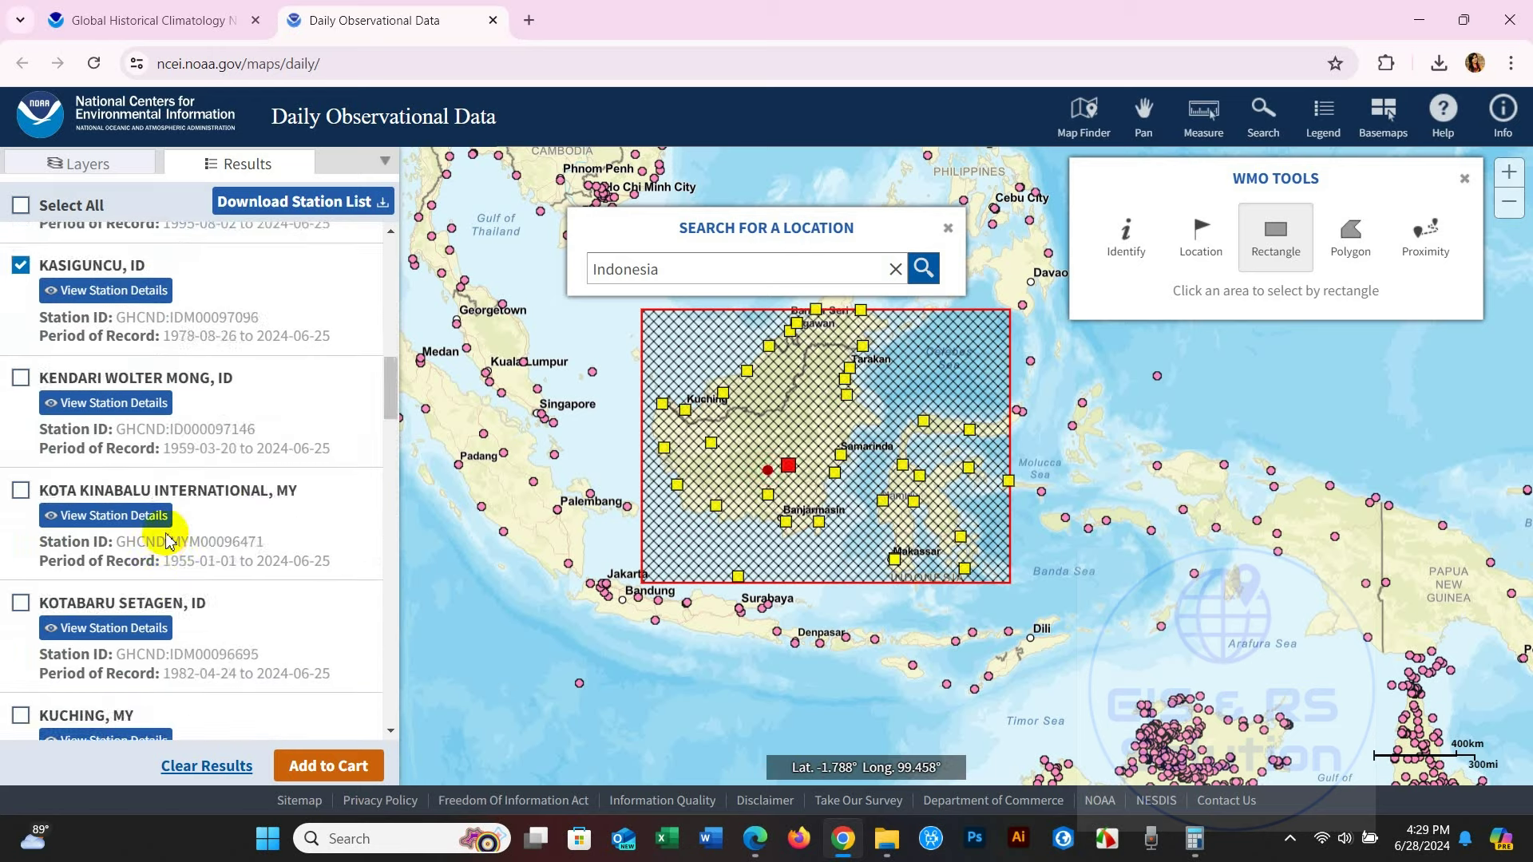
{"action": "scroll", "coordinate": [168, 542], "scroll_direction": "up", "scroll_amount": 6}
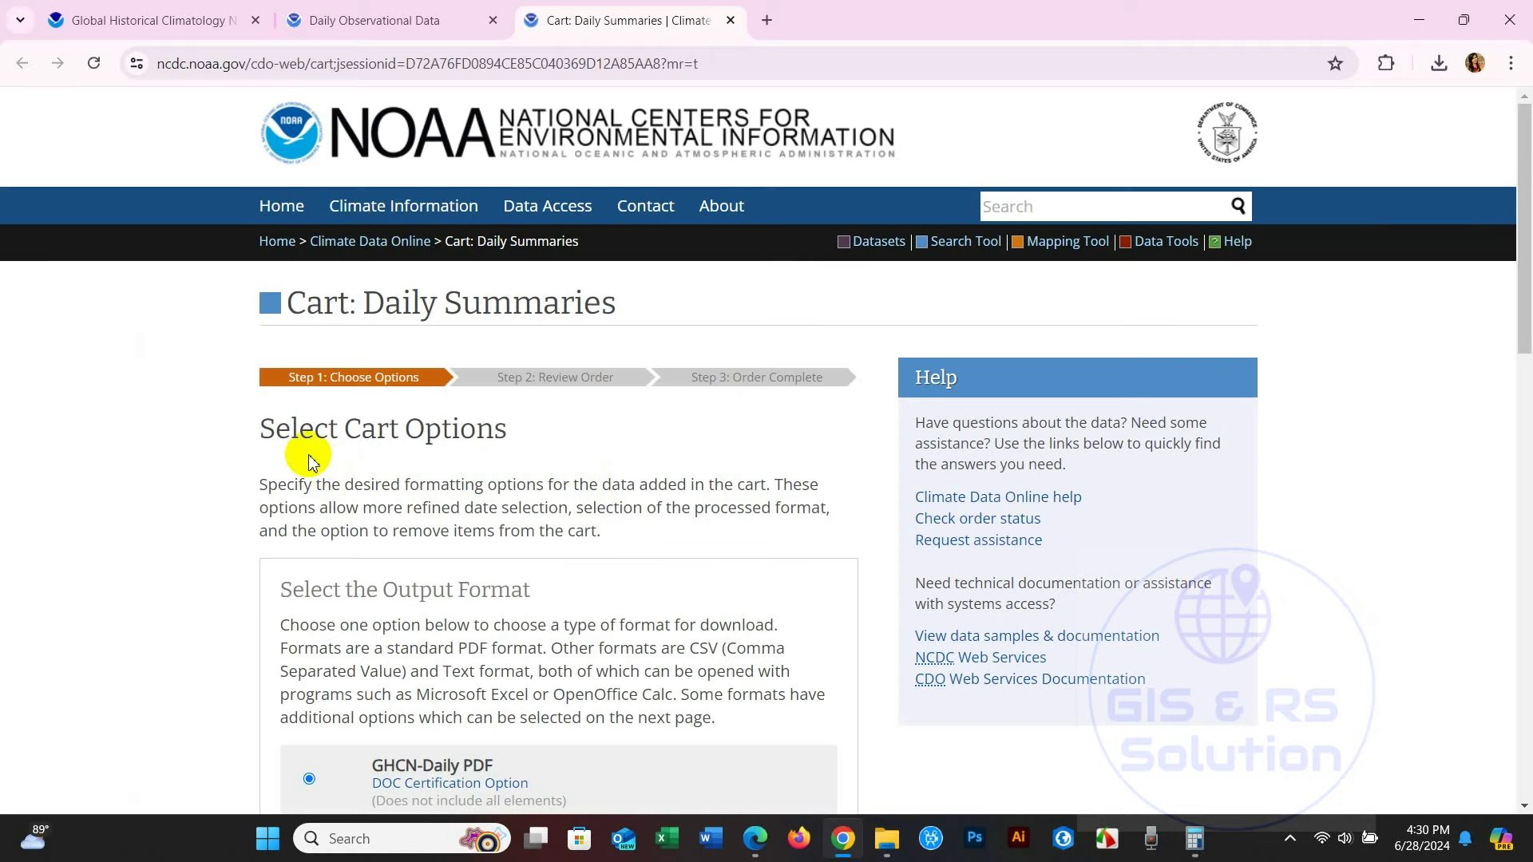
Step: Choose Custom GHCN-Daily CSV as the output format
{"action": "scroll", "coordinate": [308, 463], "scroll_direction": "down", "scroll_amount": 3}
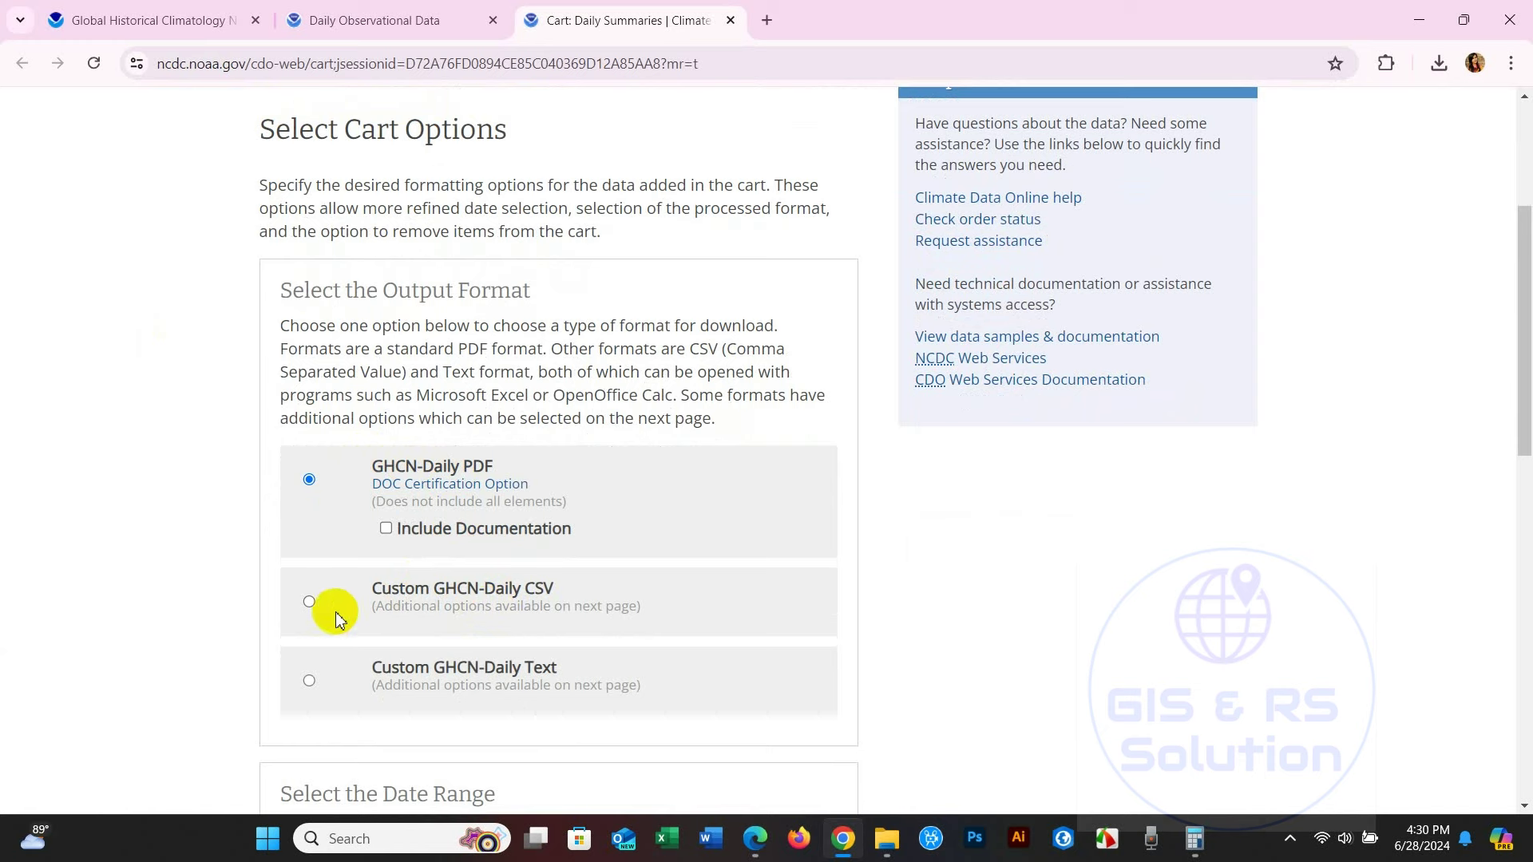
{"action": "left_click", "coordinate": [312, 604]}
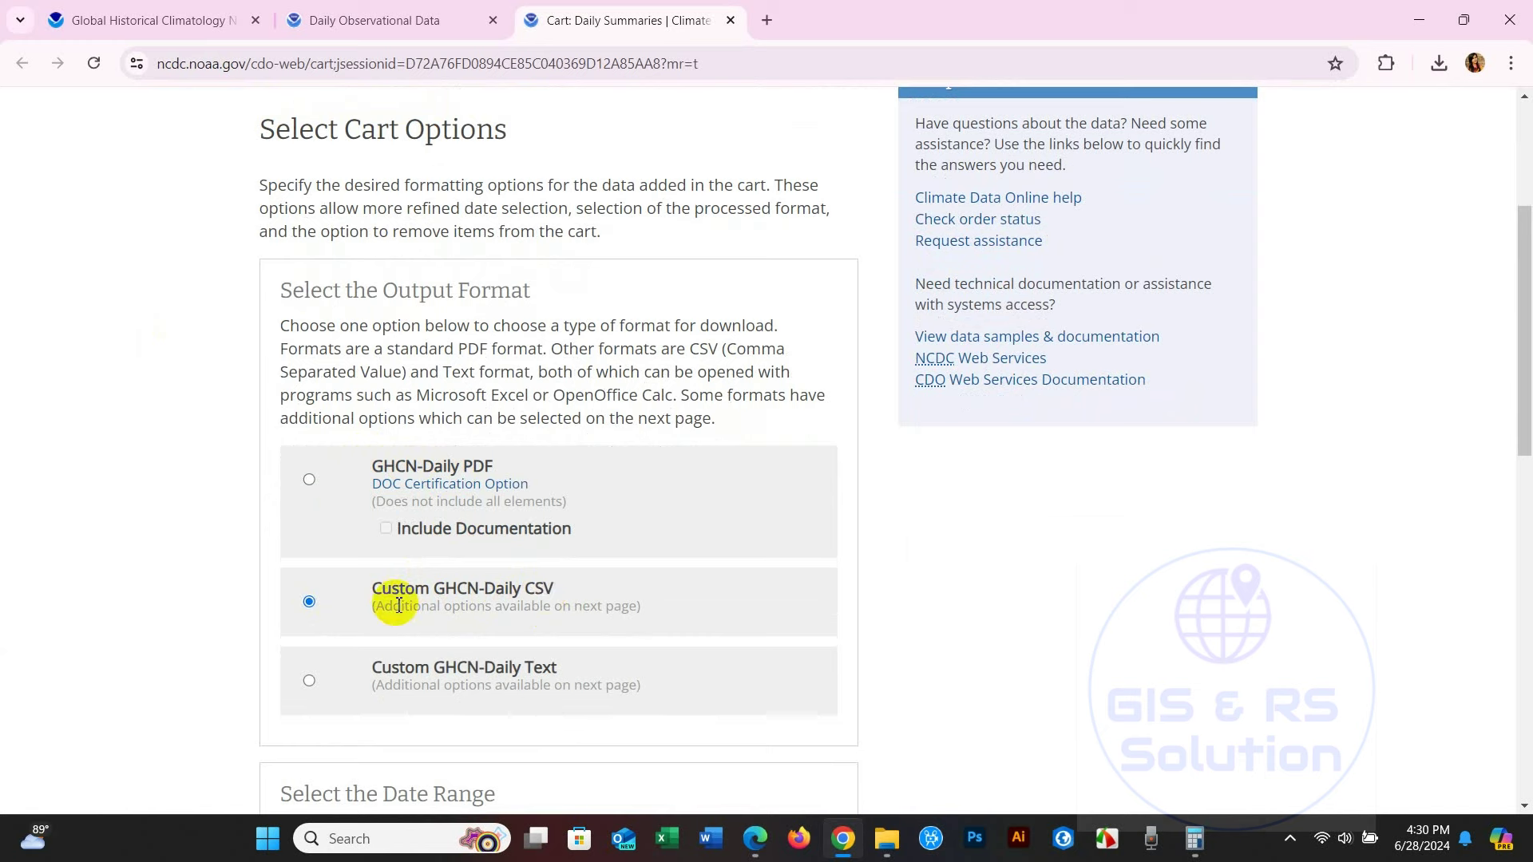
{"action": "scroll", "coordinate": [271, 587], "scroll_direction": "down", "scroll_amount": 4}
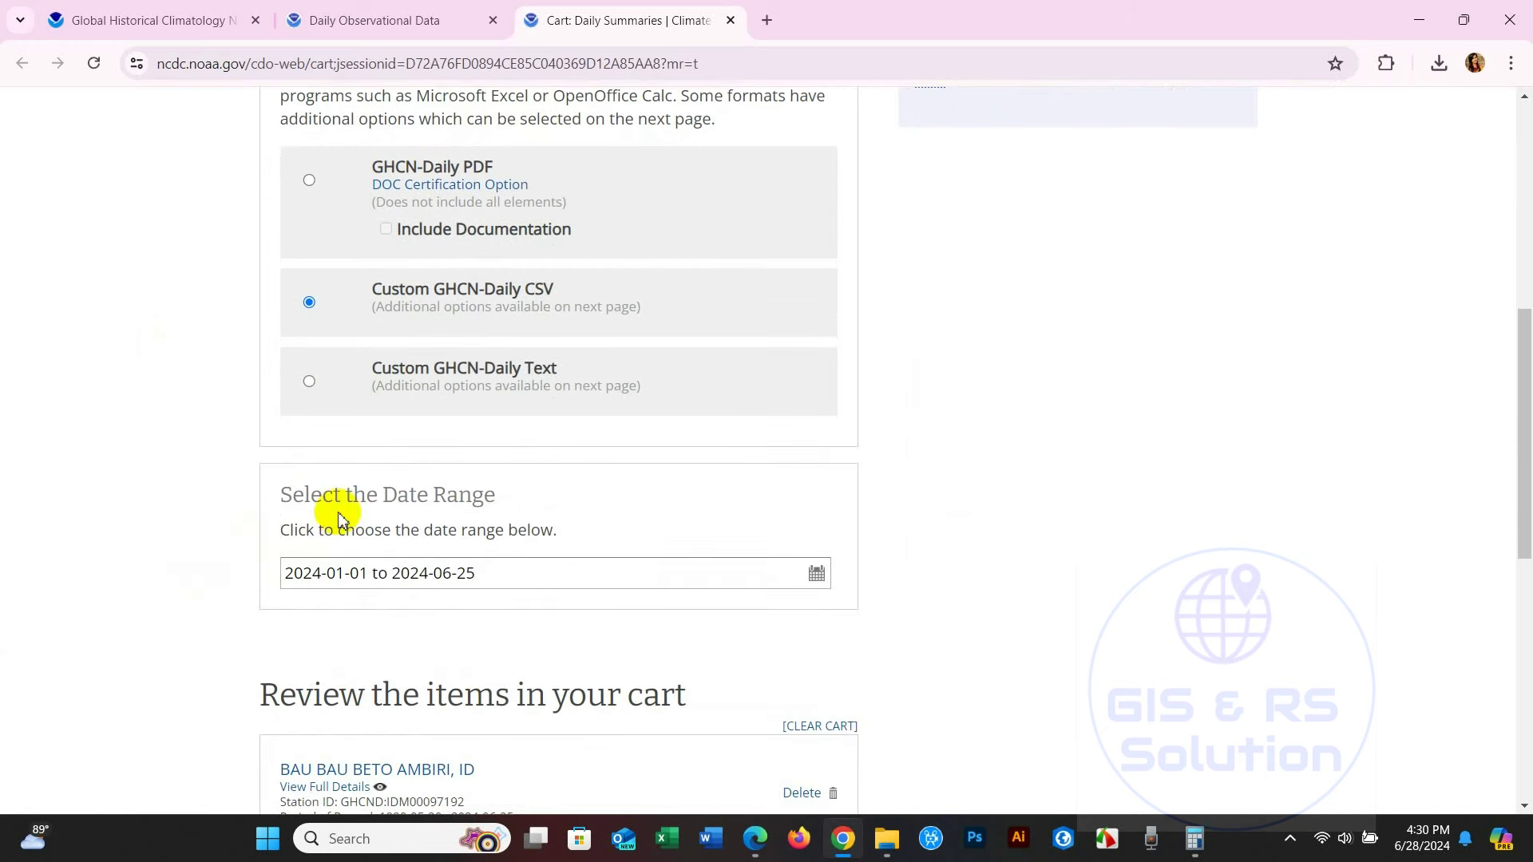
{"action": "left_click_drag", "start_coordinate": [283, 495], "coordinate": [485, 495]}
{"action": "left_click", "coordinate": [493, 495]}
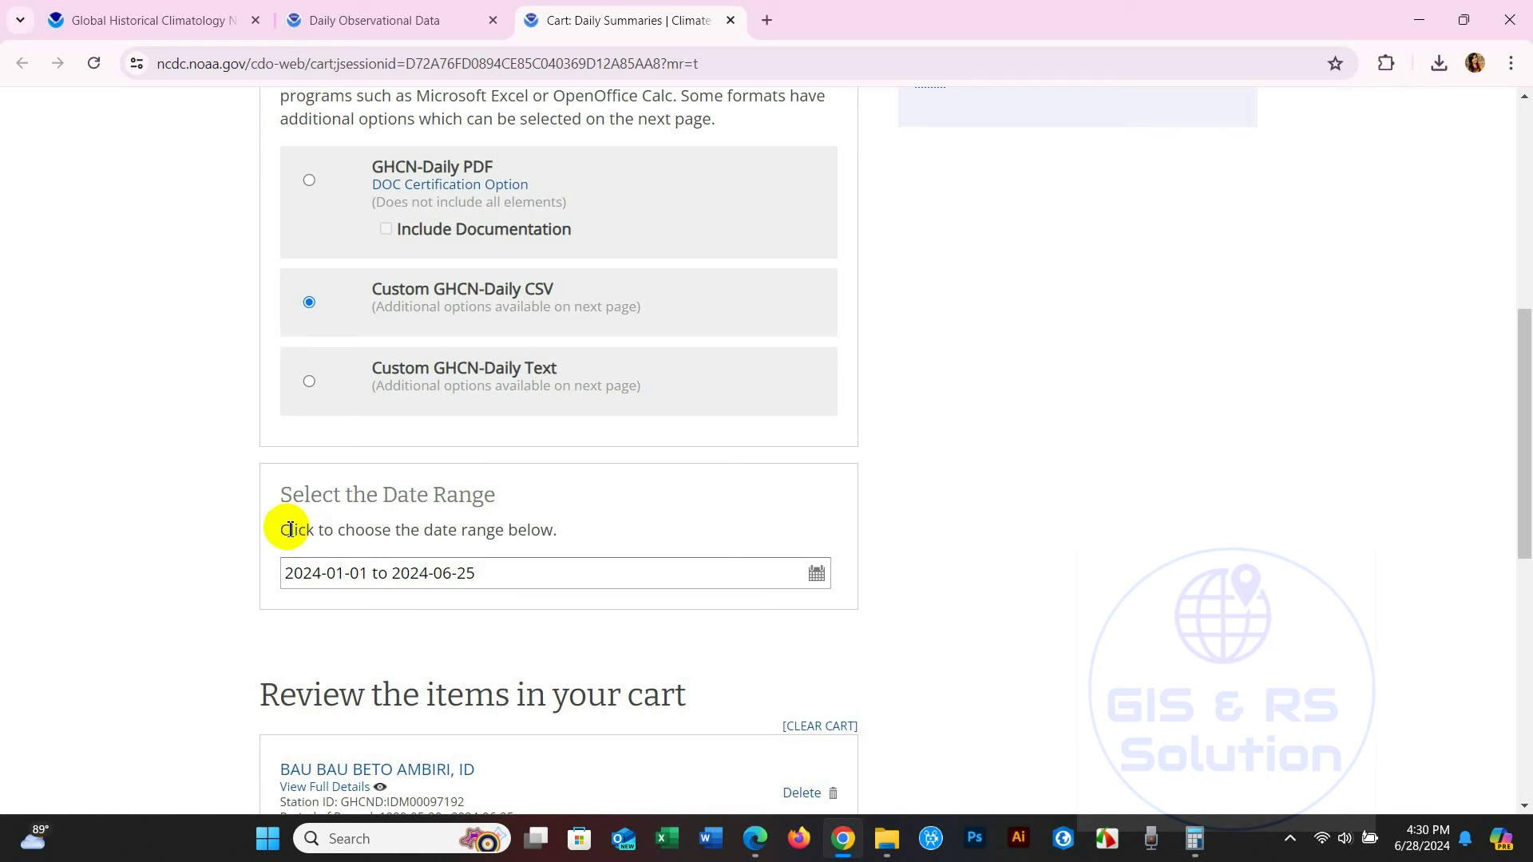
{"action": "left_click", "coordinate": [579, 540]}
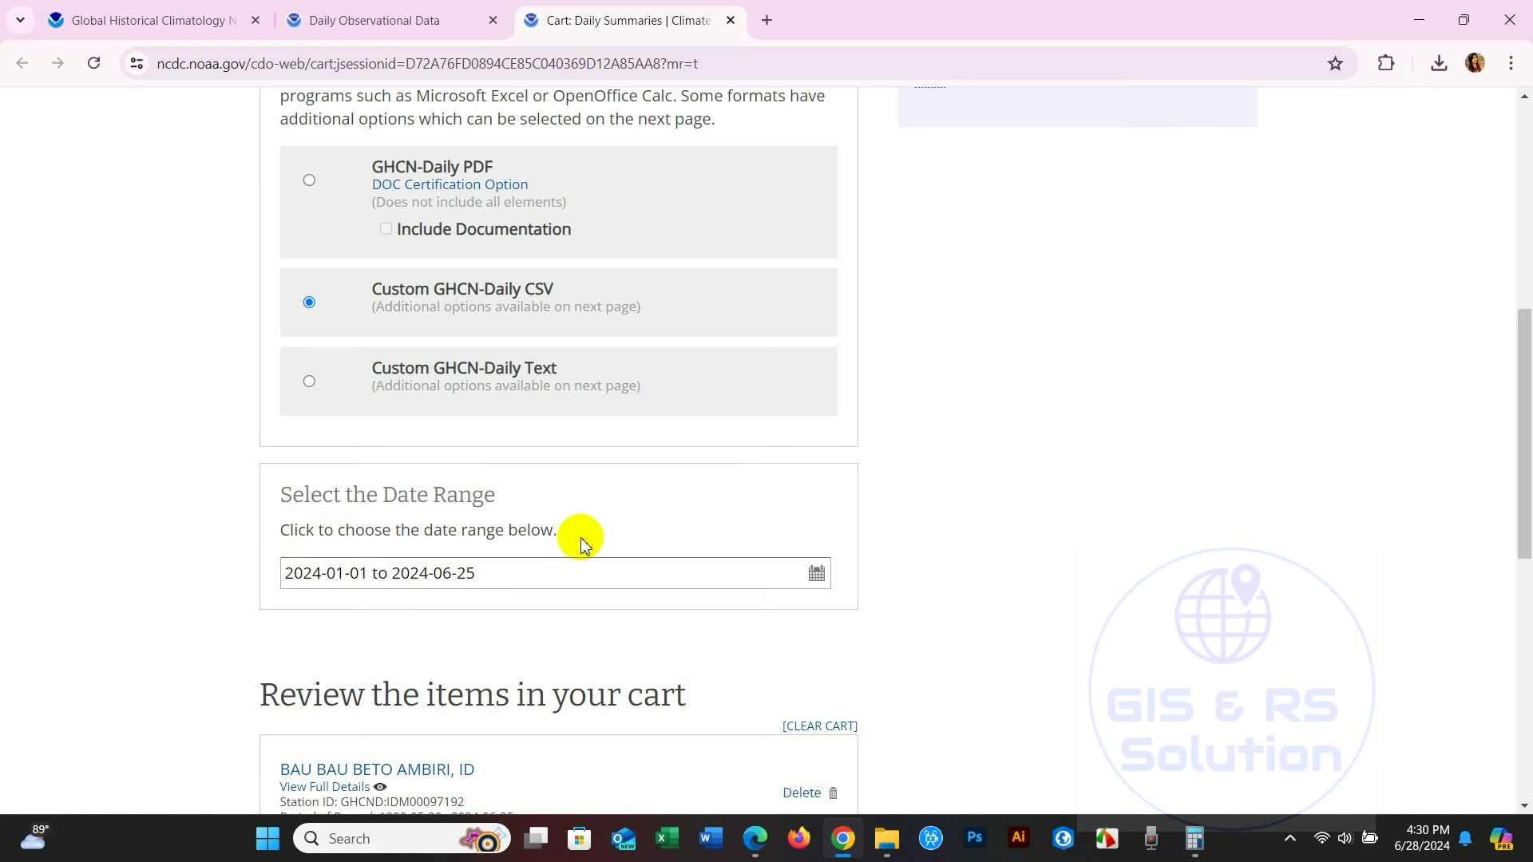
Step: Set the date range start to 1980-01-01
{"action": "left_click", "coordinate": [817, 574]}
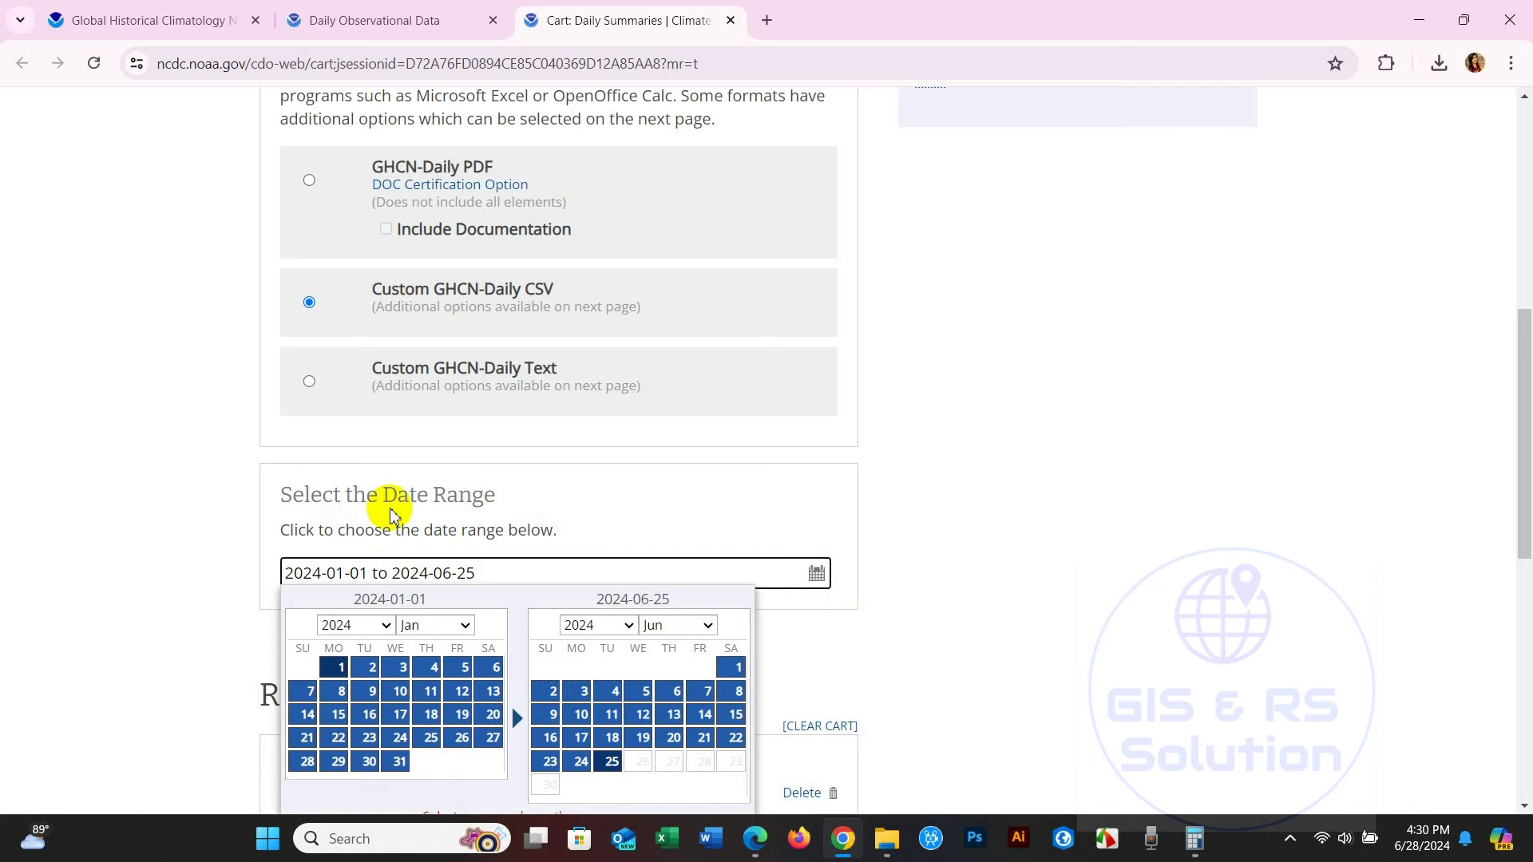
{"action": "scroll", "coordinate": [391, 514], "scroll_direction": "down", "scroll_amount": 2}
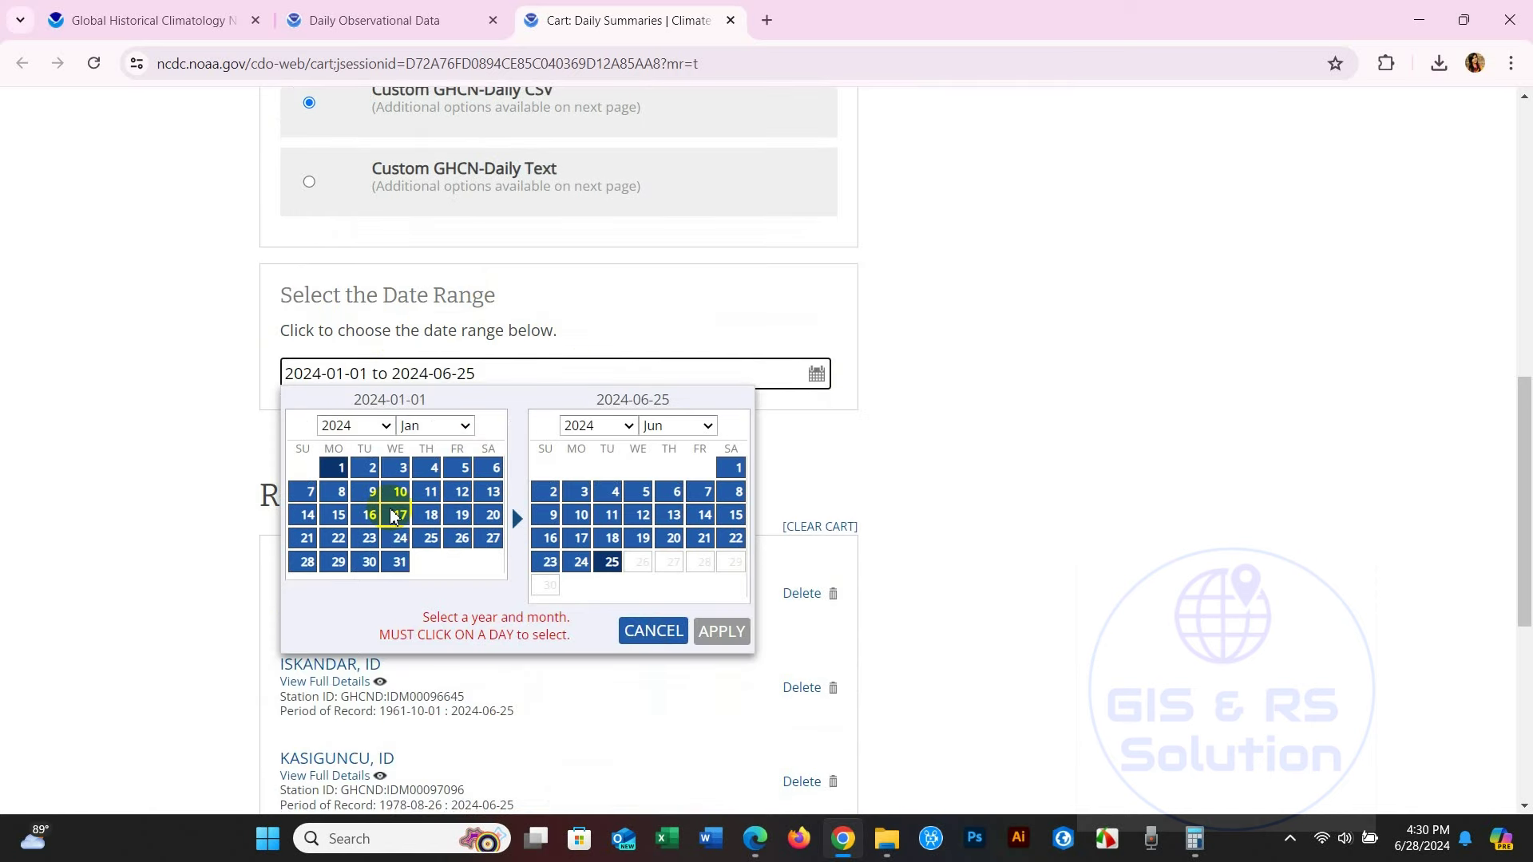
{"action": "left_click", "coordinate": [386, 431]}
{"action": "left_click_drag", "start_coordinate": [394, 479], "coordinate": [380, 630]}
{"action": "left_click_drag", "start_coordinate": [394, 520], "coordinate": [404, 644]}
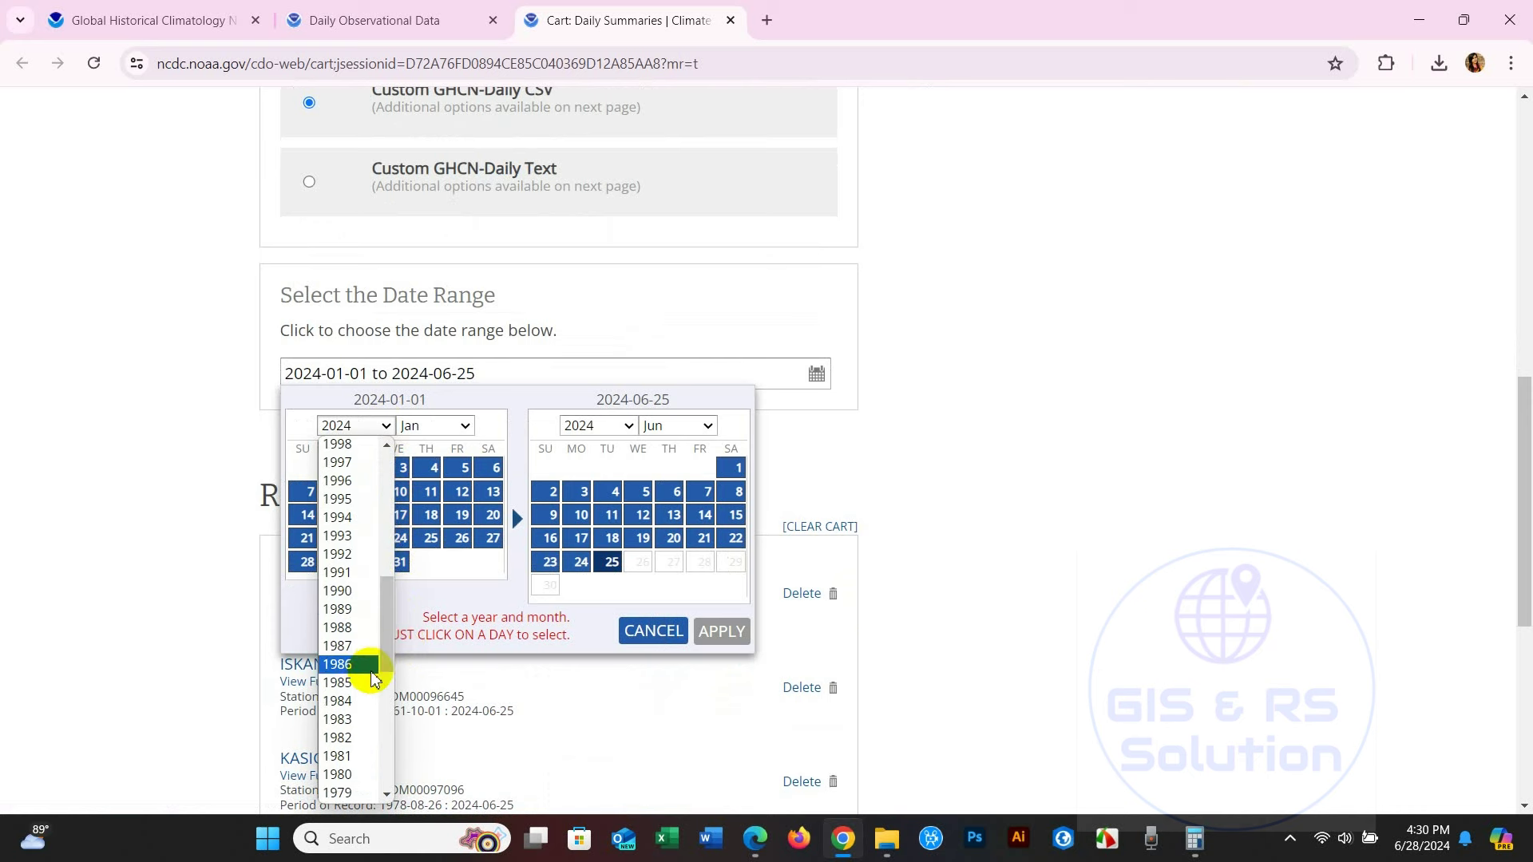
{"action": "scroll", "coordinate": [341, 779], "scroll_direction": "down", "scroll_amount": 3}
{"action": "left_click", "coordinate": [339, 775]}
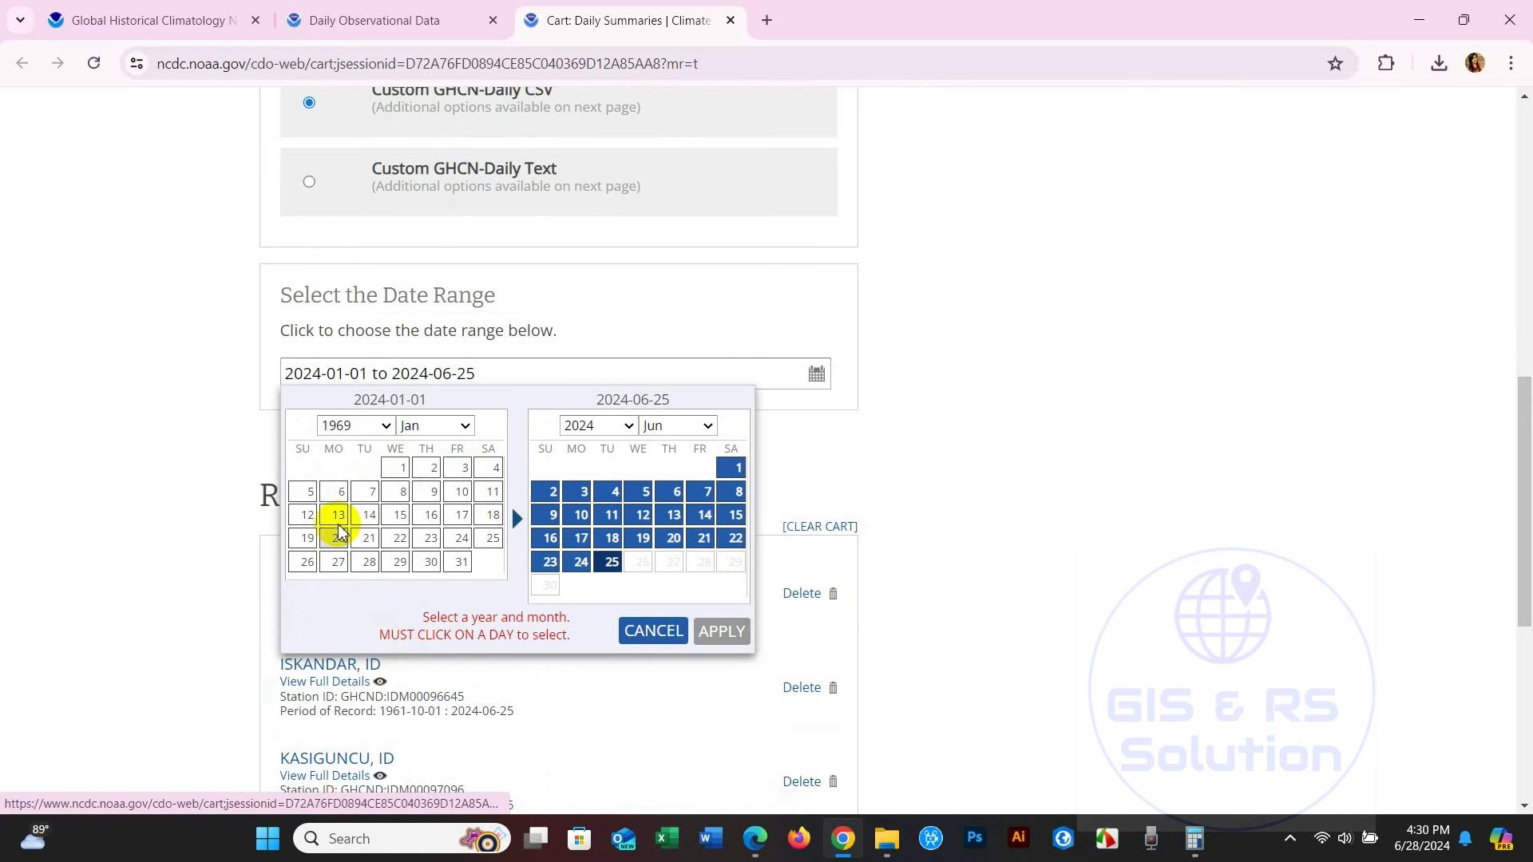
{"action": "left_click", "coordinate": [387, 425]}
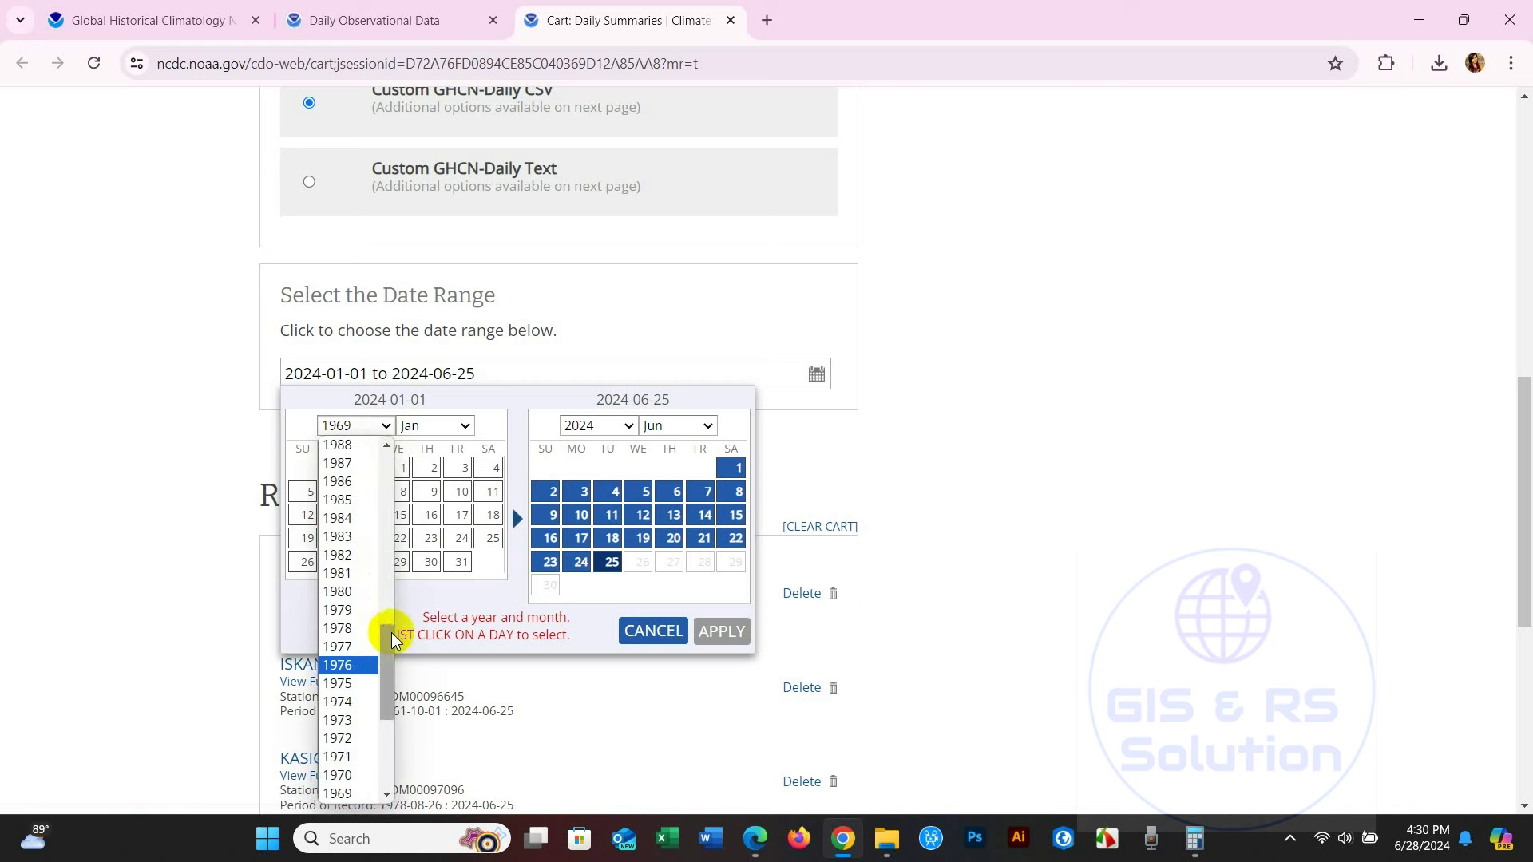
{"action": "scroll", "coordinate": [389, 651], "scroll_direction": "up", "scroll_amount": 1}
{"action": "left_click", "coordinate": [337, 613]}
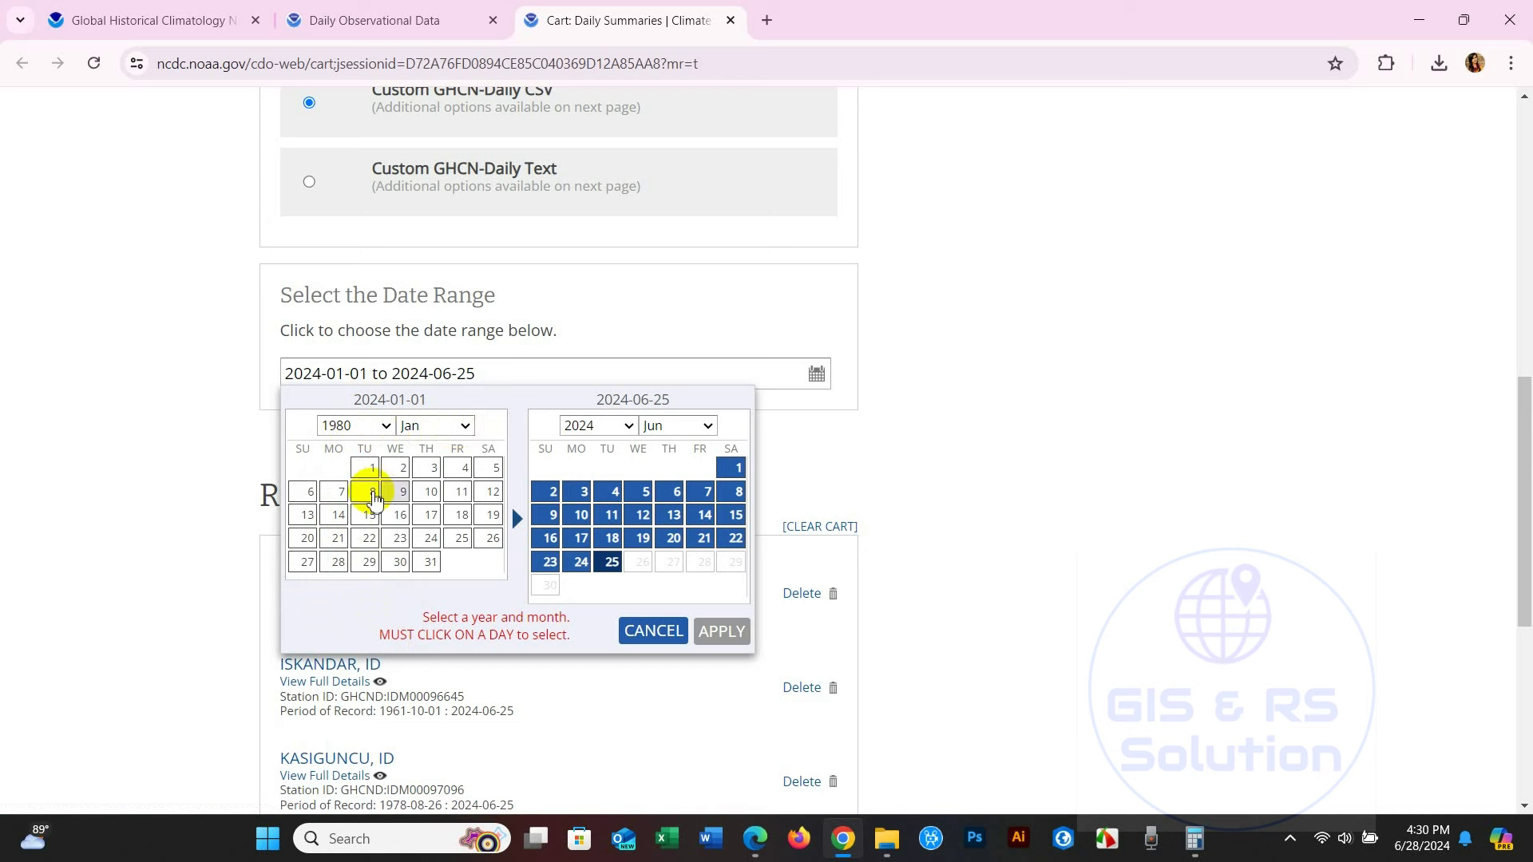
{"action": "left_click", "coordinate": [369, 473]}
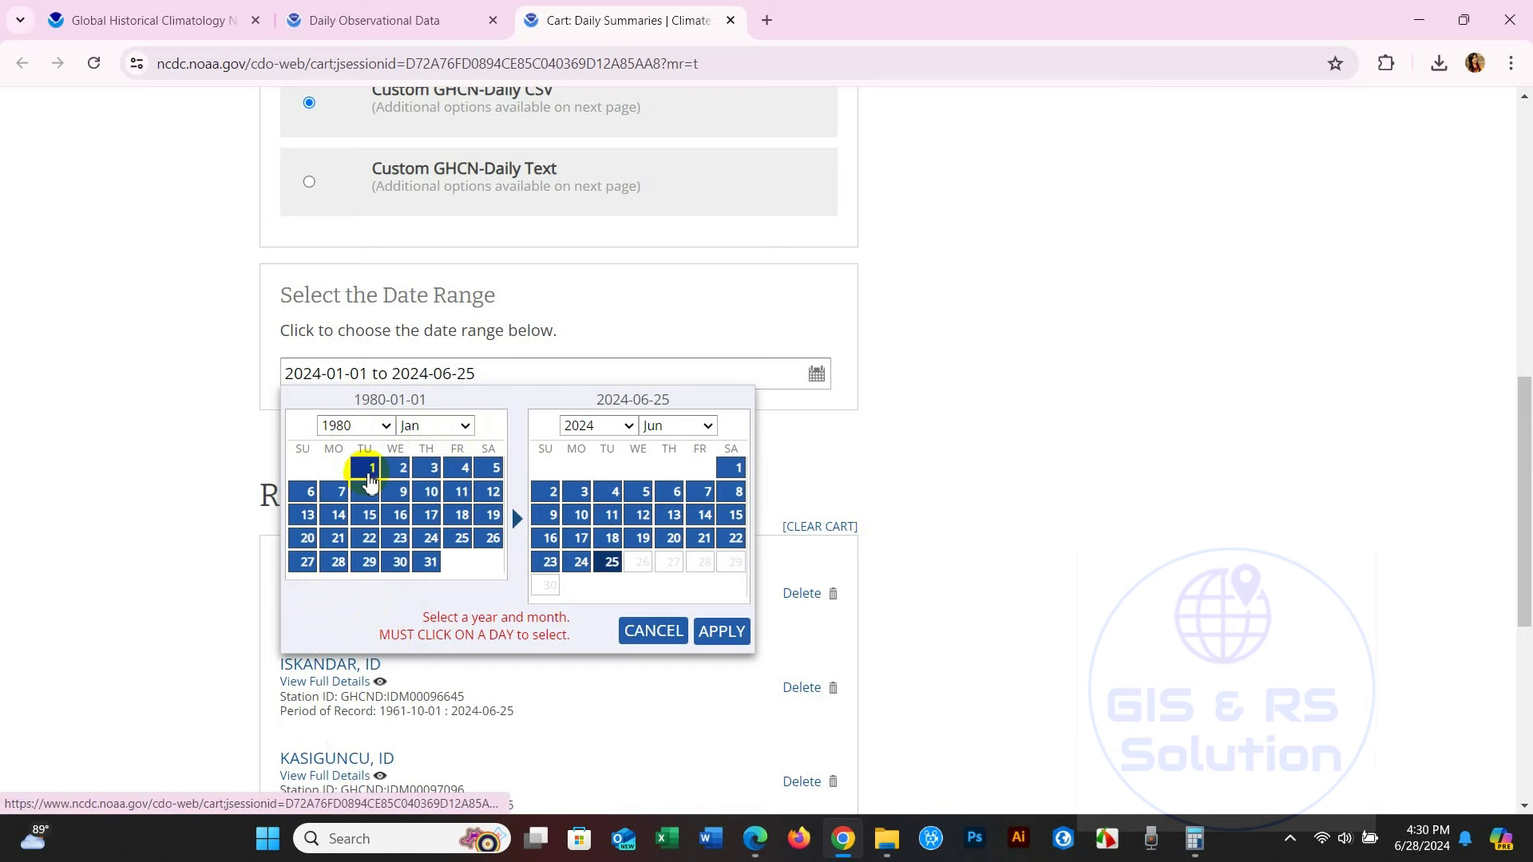
Step: Adjust the end year and month, then apply the 1980-01-01 to 2024-06-25 range
{"action": "left_click", "coordinate": [629, 428]}
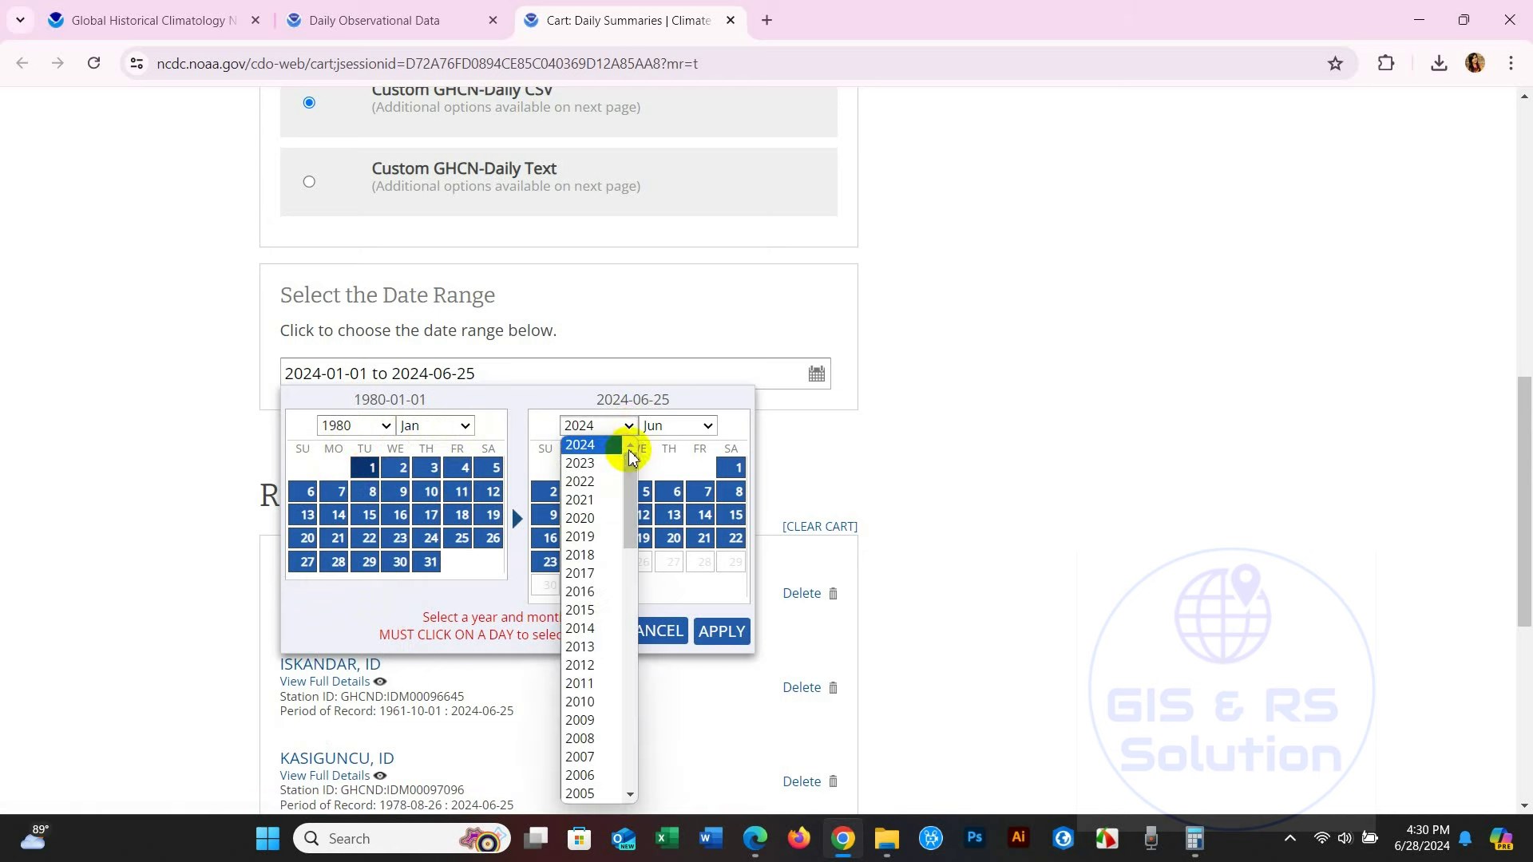
{"action": "left_click", "coordinate": [581, 465]}
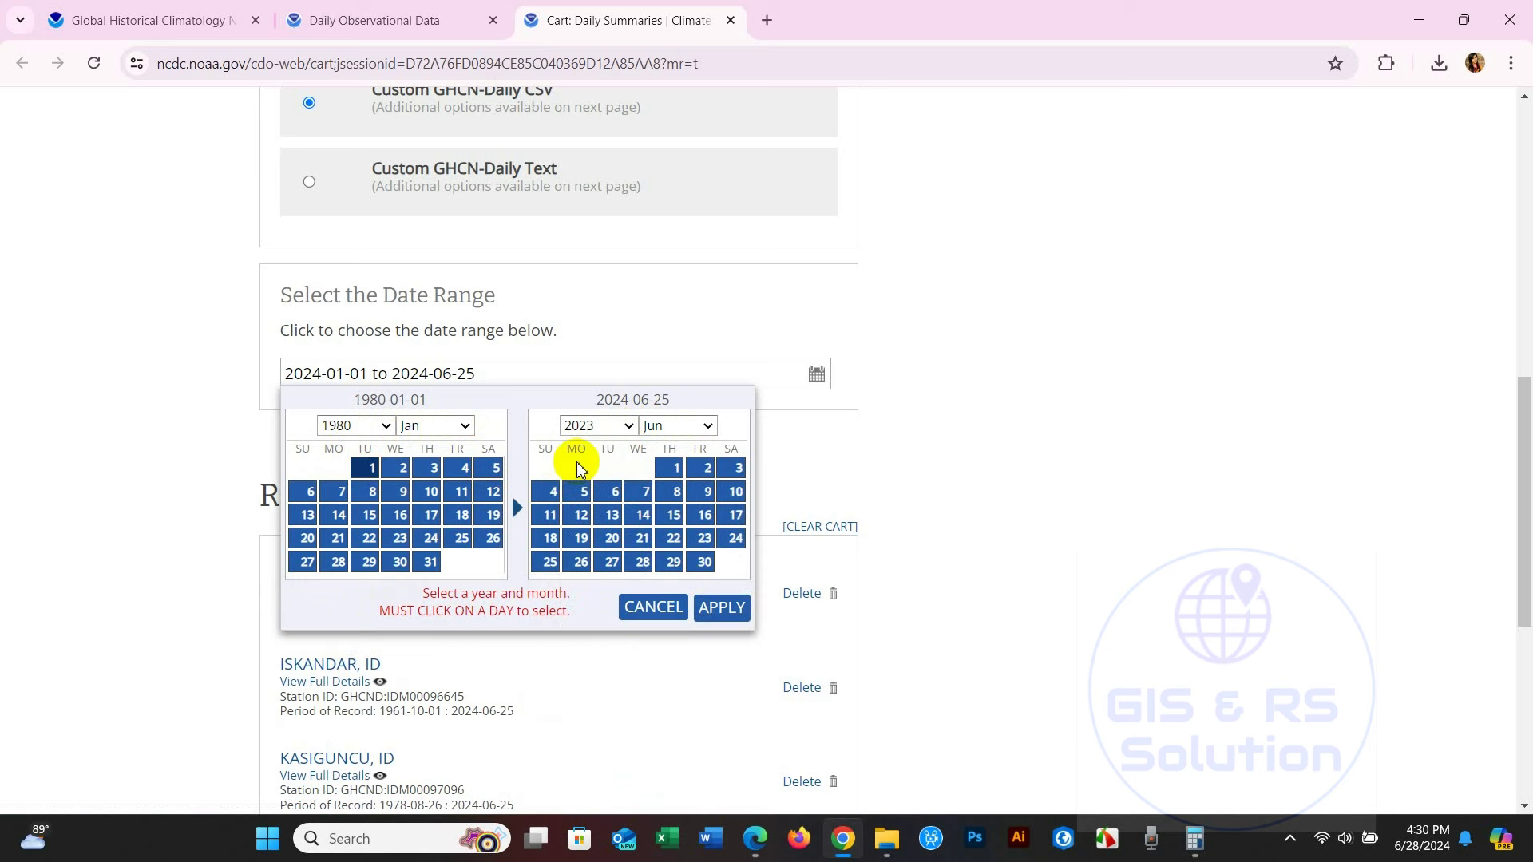
{"action": "left_click", "coordinate": [702, 428]}
{"action": "left_click", "coordinate": [656, 648]}
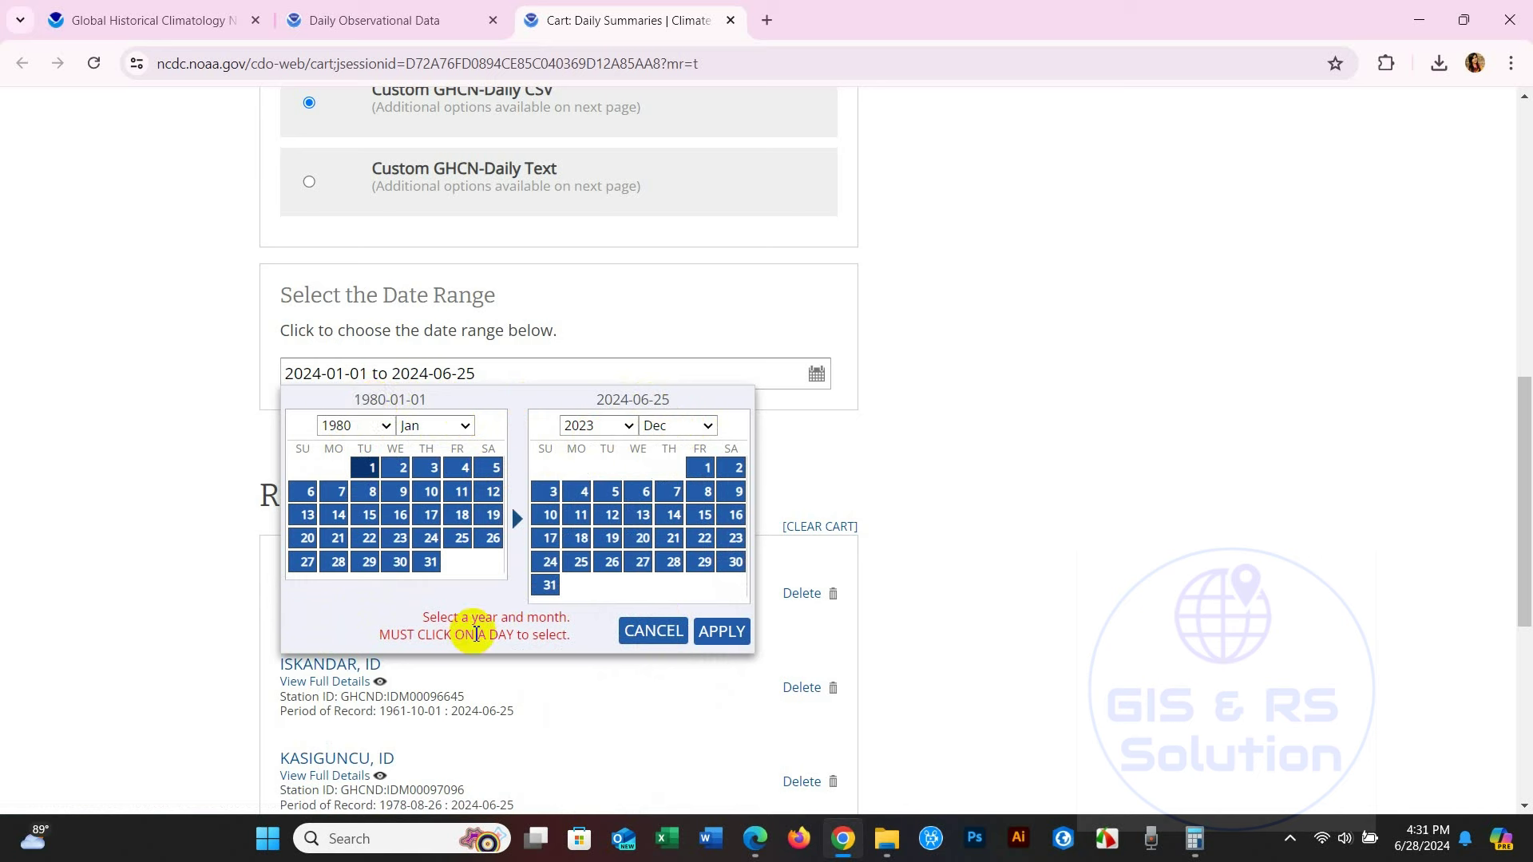
{"action": "left_click", "coordinate": [723, 635]}
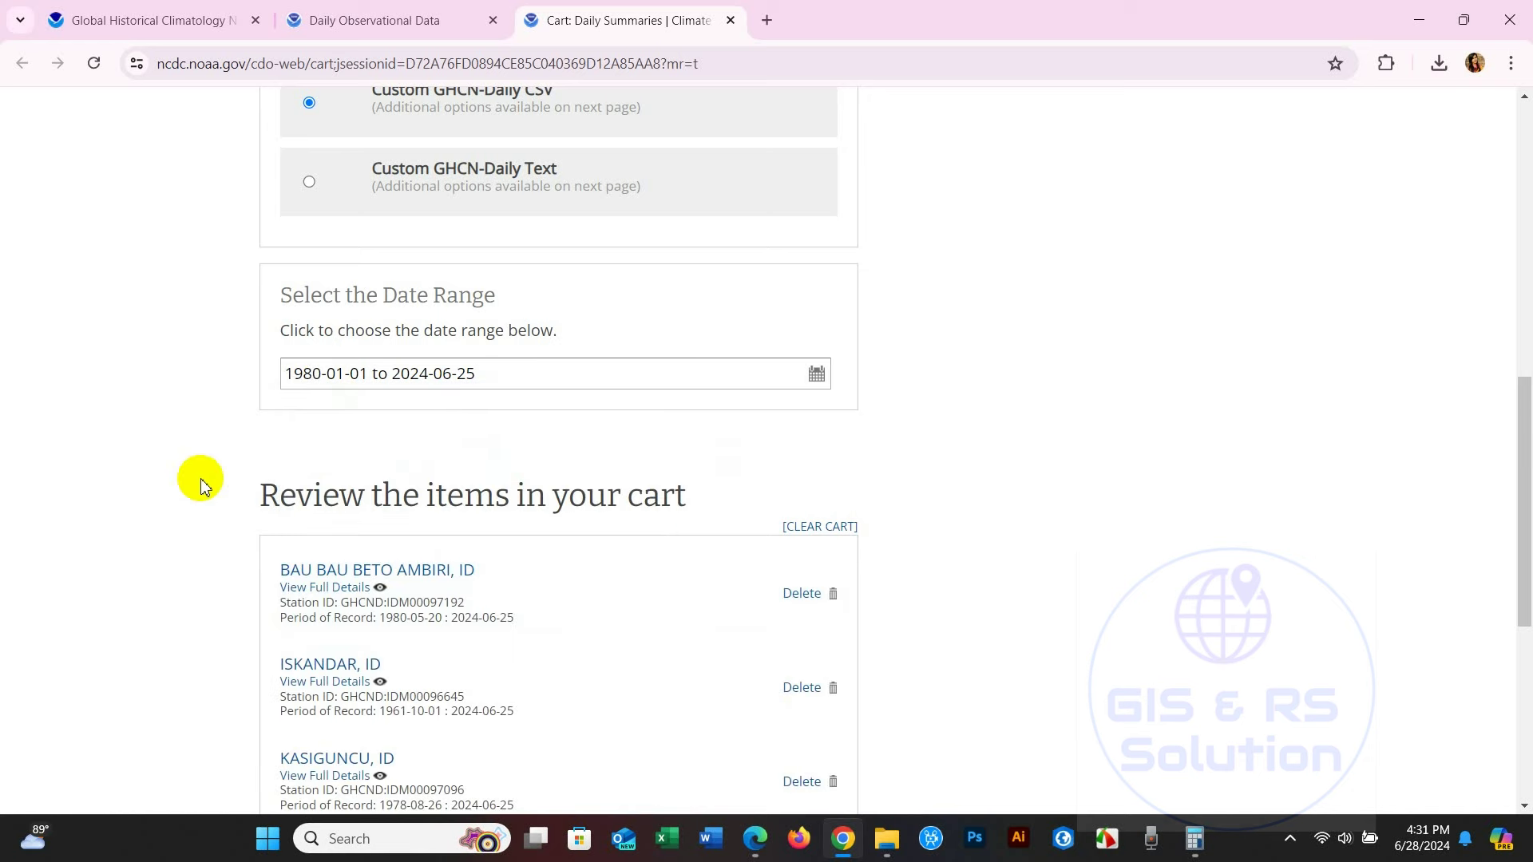
Step: Review the four stations in the cart and continue to the Daily Summaries custom options
{"action": "scroll", "coordinate": [199, 479], "scroll_direction": "down", "scroll_amount": 2}
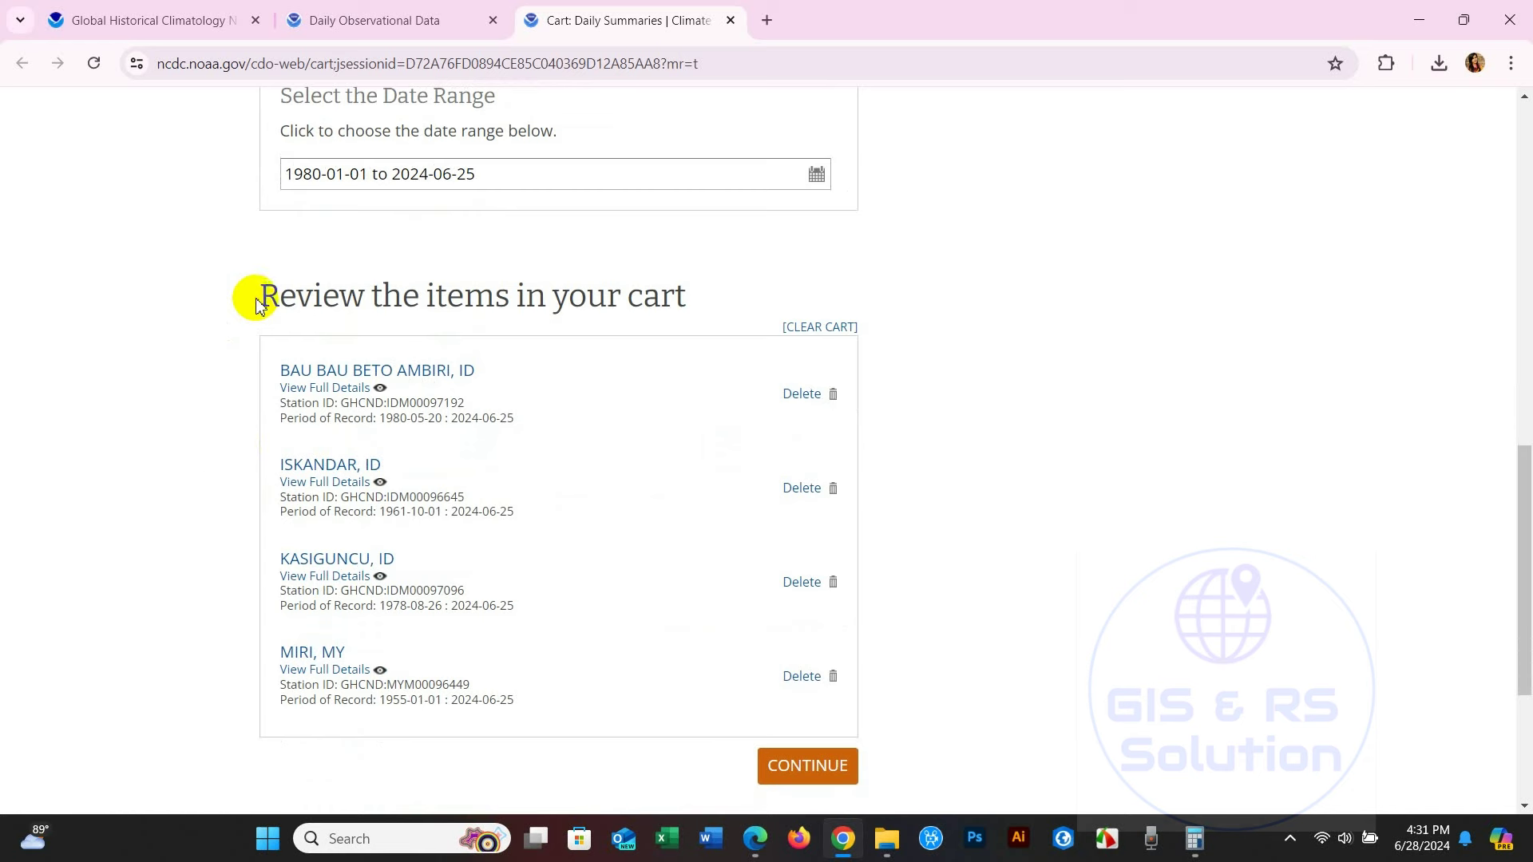
{"action": "left_click_drag", "start_coordinate": [256, 303], "coordinate": [671, 308]}
{"action": "left_click", "coordinate": [678, 301]}
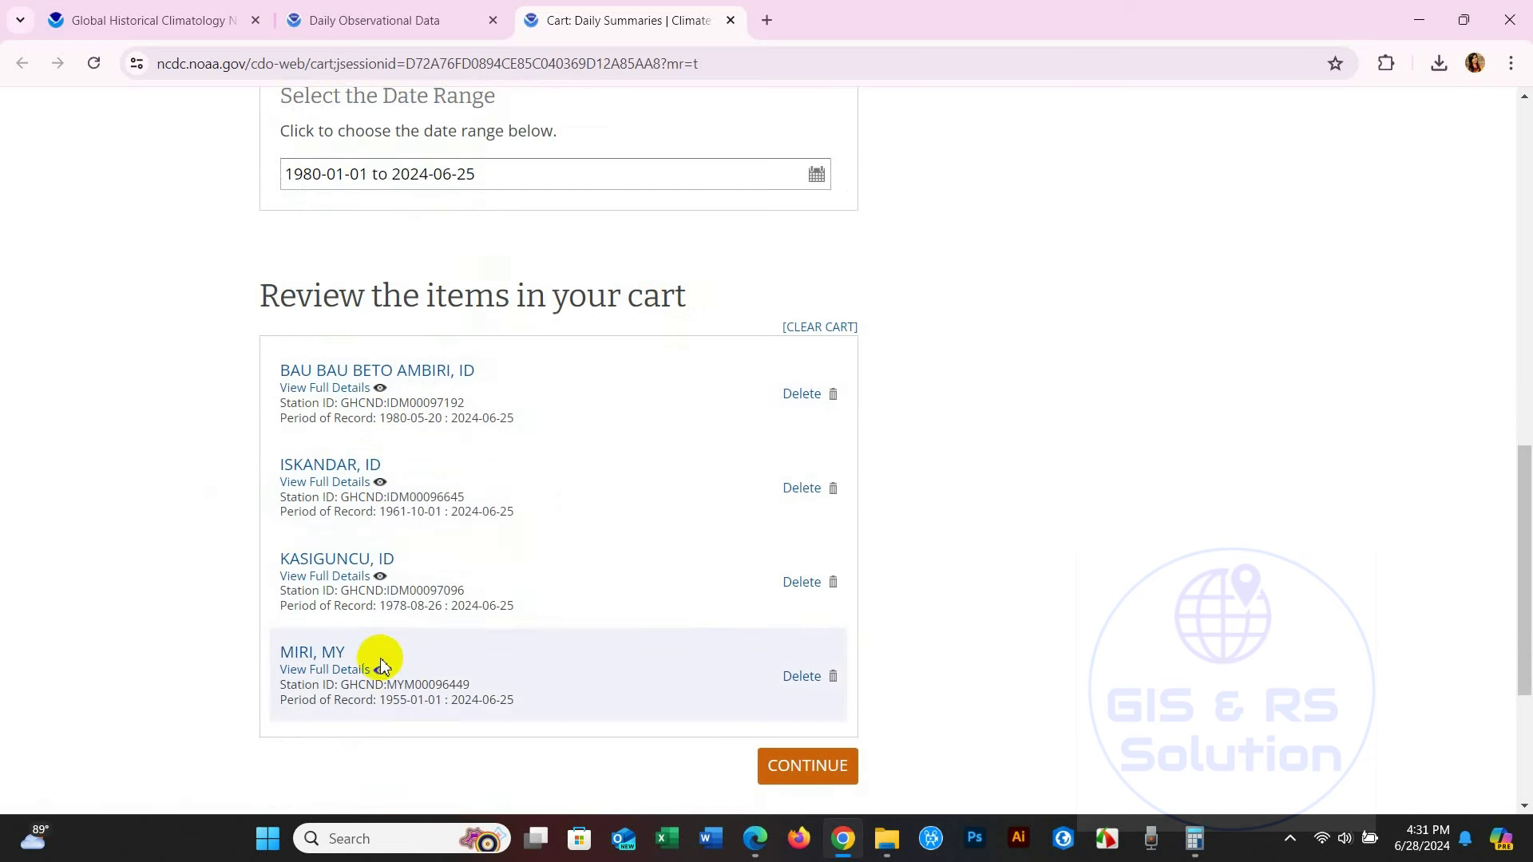
{"action": "scroll", "coordinate": [381, 666], "scroll_direction": "down", "scroll_amount": 1}
{"action": "left_click", "coordinate": [795, 675]}
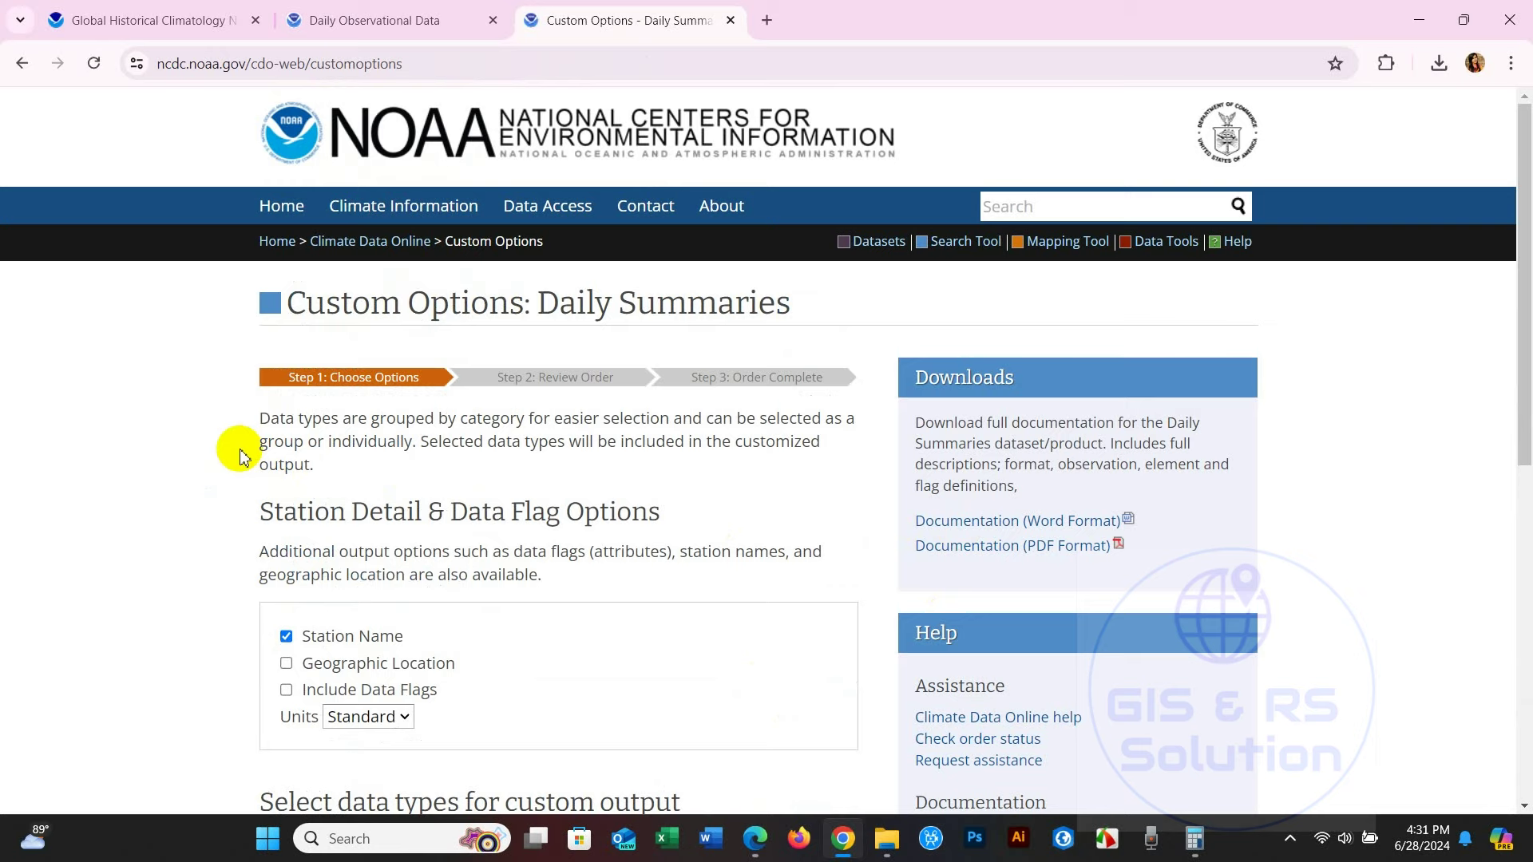
Step: Include geographic location in the output and switch the output units to Metric
{"action": "scroll", "coordinate": [240, 455], "scroll_direction": "down", "scroll_amount": 2}
{"action": "scroll", "coordinate": [239, 455], "scroll_direction": "up", "scroll_amount": 2}
{"action": "scroll", "coordinate": [243, 456], "scroll_direction": "down", "scroll_amount": 1}
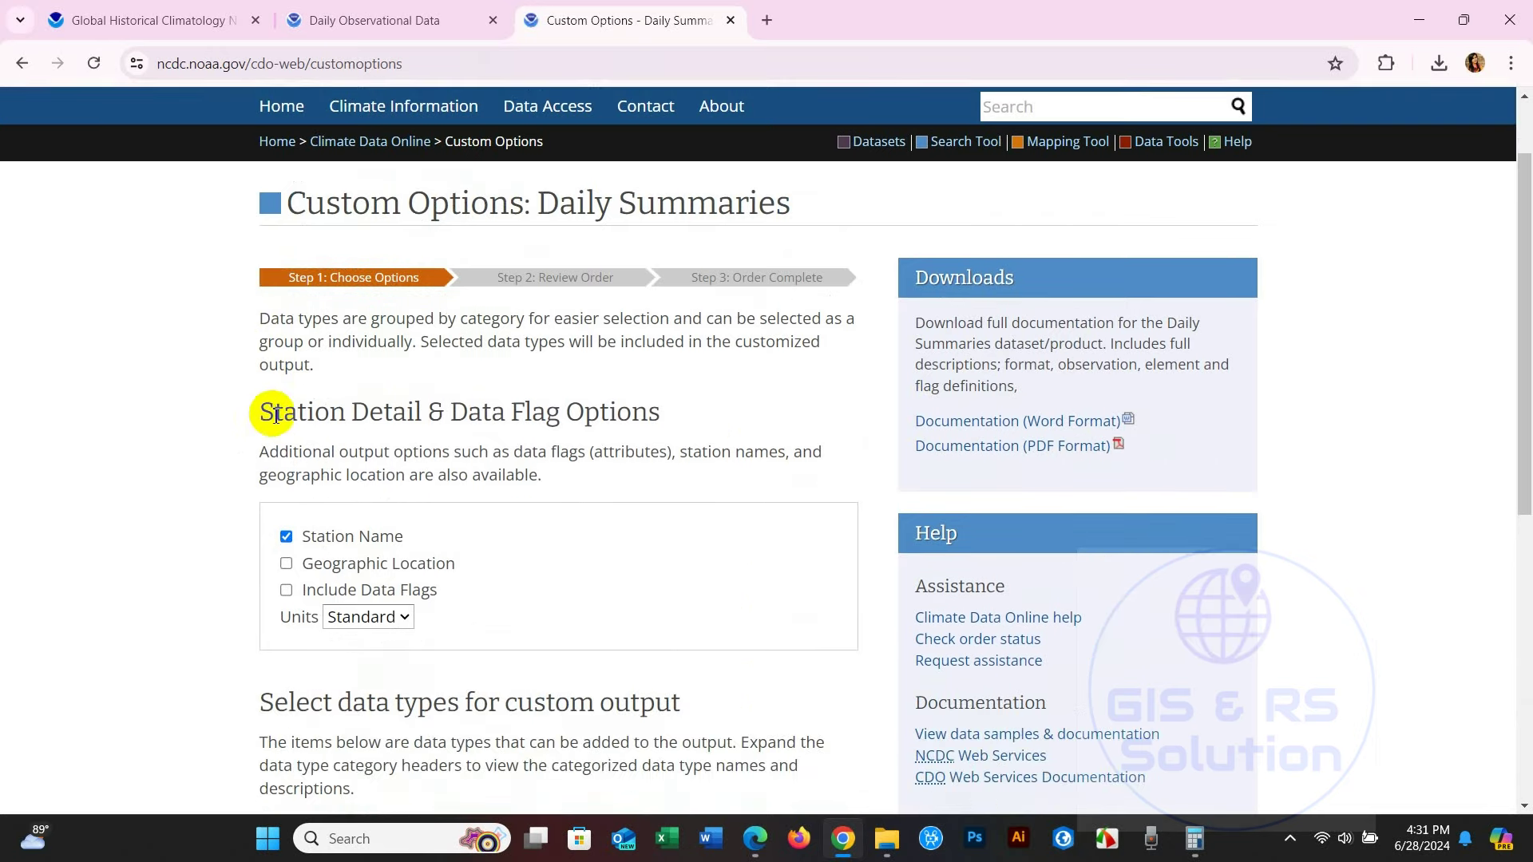
{"action": "left_click_drag", "start_coordinate": [276, 414], "coordinate": [671, 408]}
{"action": "left_click", "coordinate": [571, 417]}
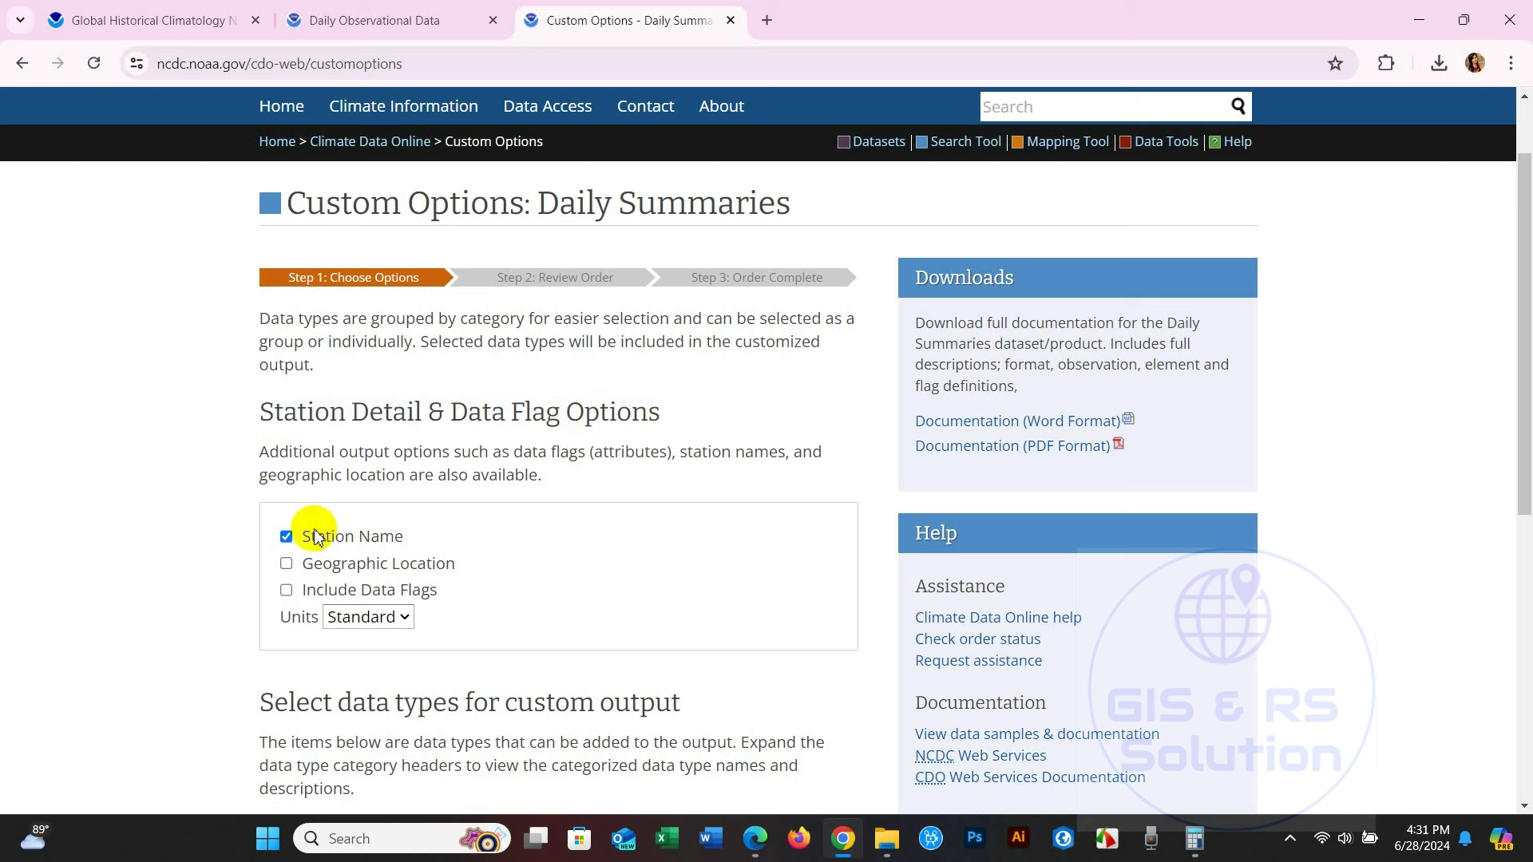
{"action": "left_click", "coordinate": [286, 564]}
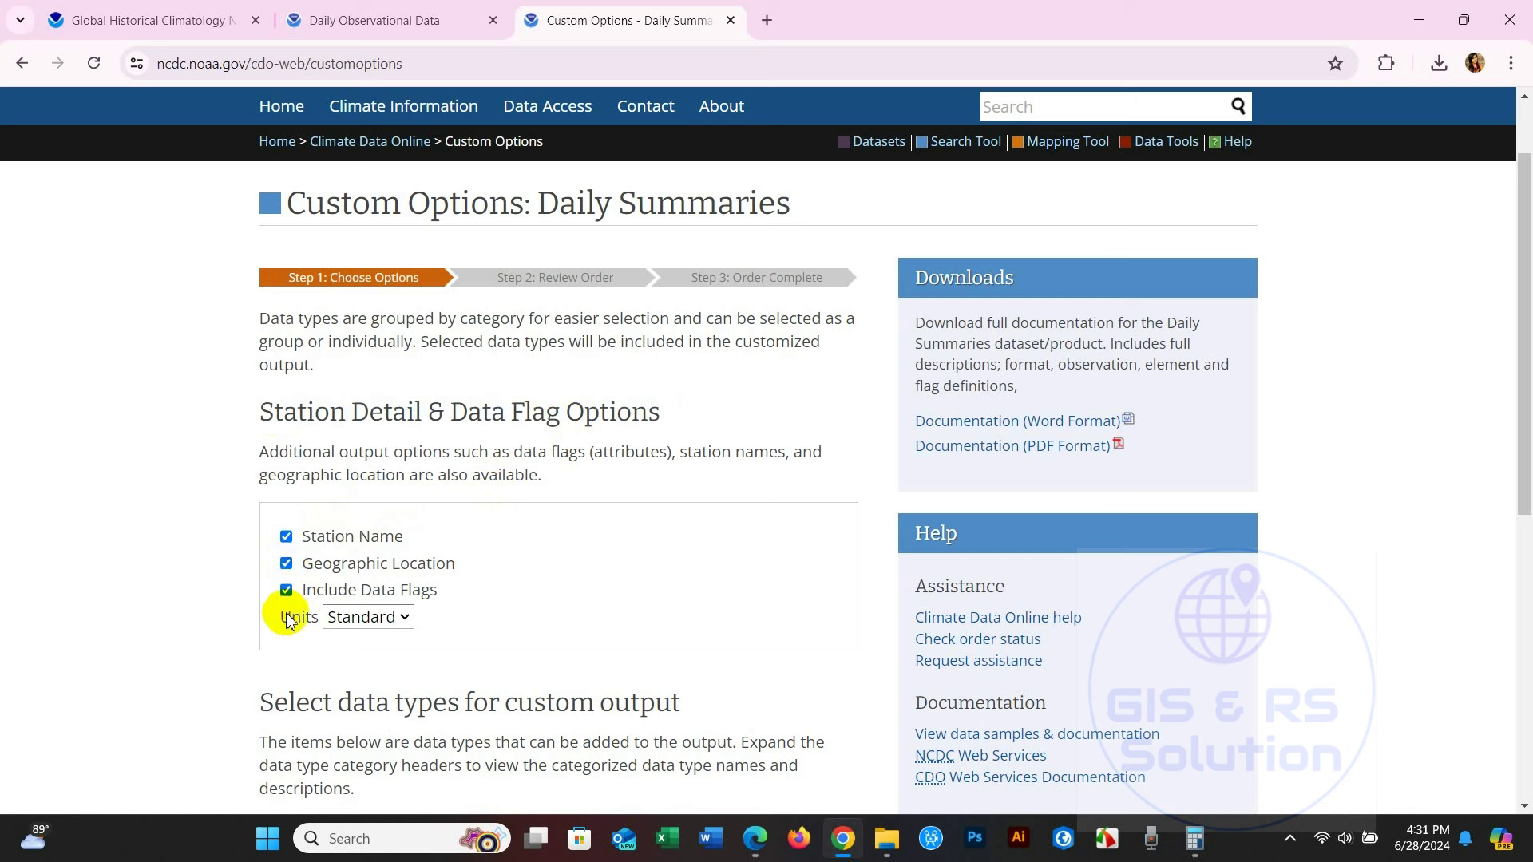
{"action": "left_click", "coordinate": [405, 619]}
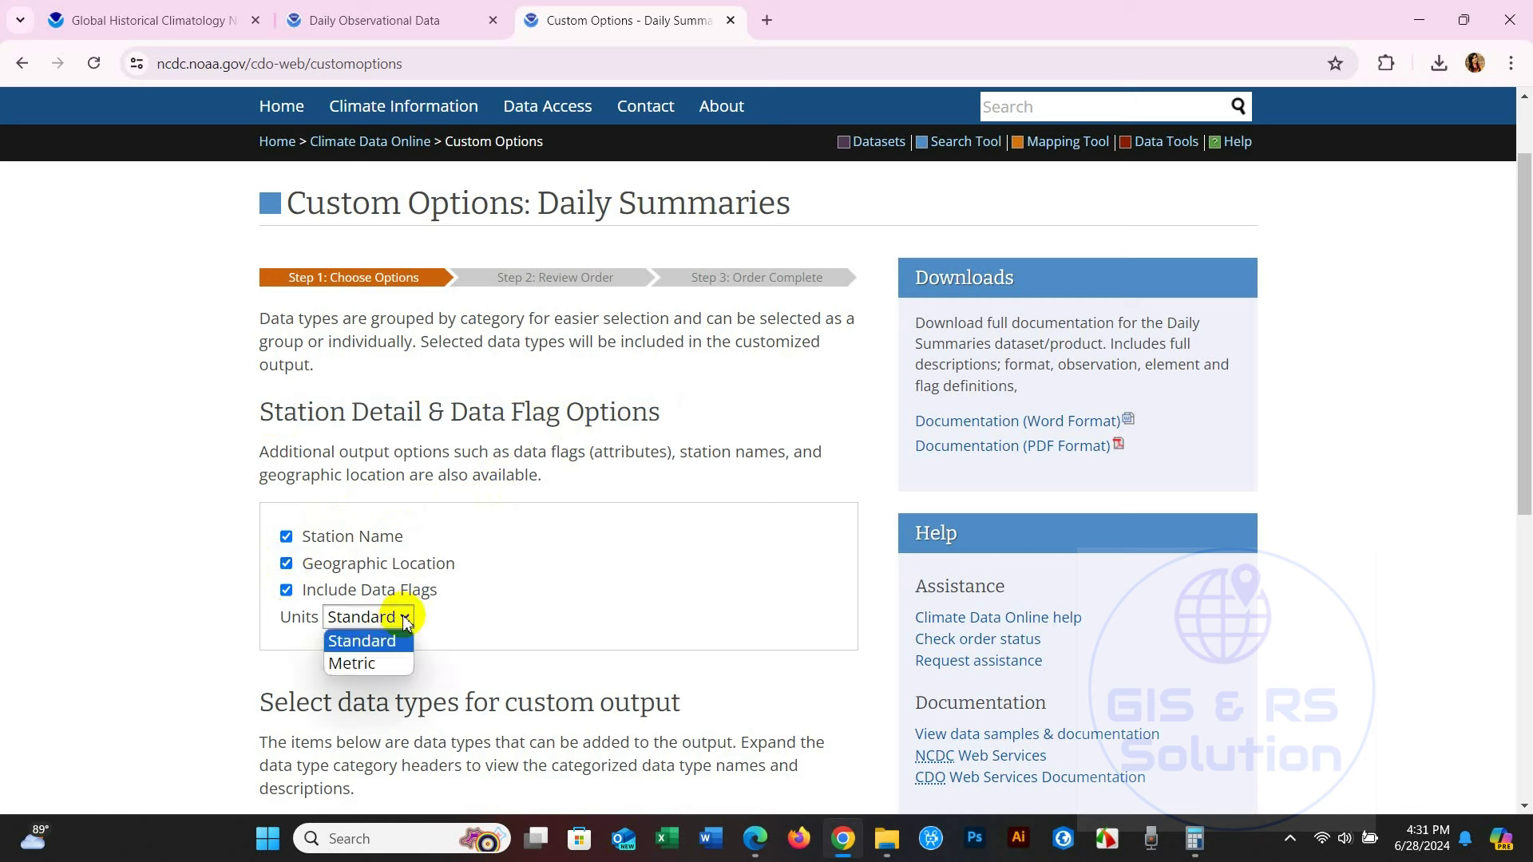
{"action": "left_click", "coordinate": [345, 669]}
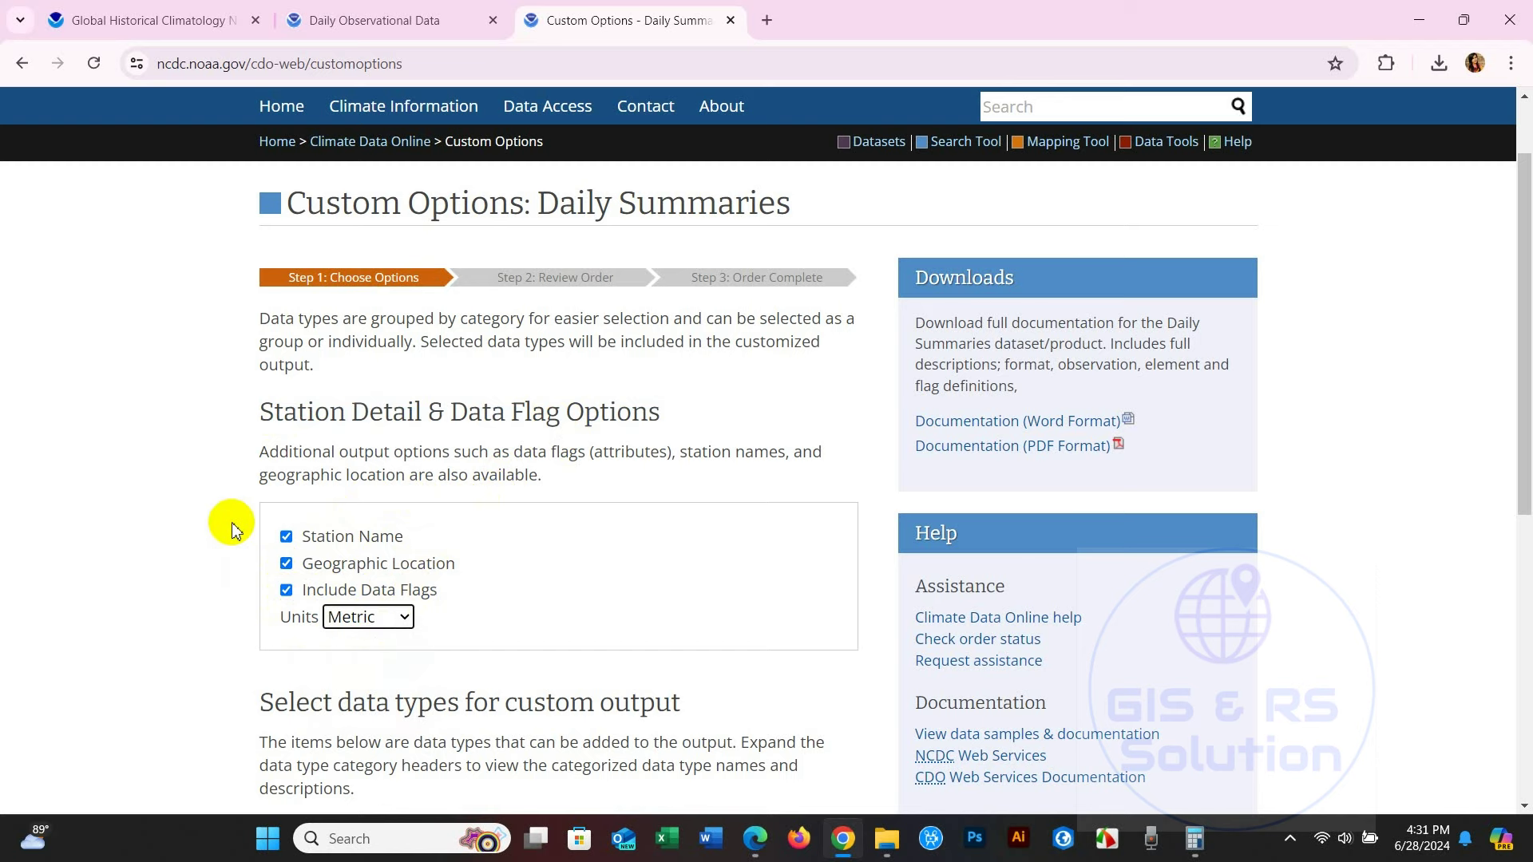
Step: Add the Precipitation and Air Temperature types (PRCP, TAVG, TMAX, TMIN) and continue to order review
{"action": "scroll", "coordinate": [216, 501], "scroll_direction": "down", "scroll_amount": 3}
{"action": "scroll", "coordinate": [215, 501], "scroll_direction": "down", "scroll_amount": 2}
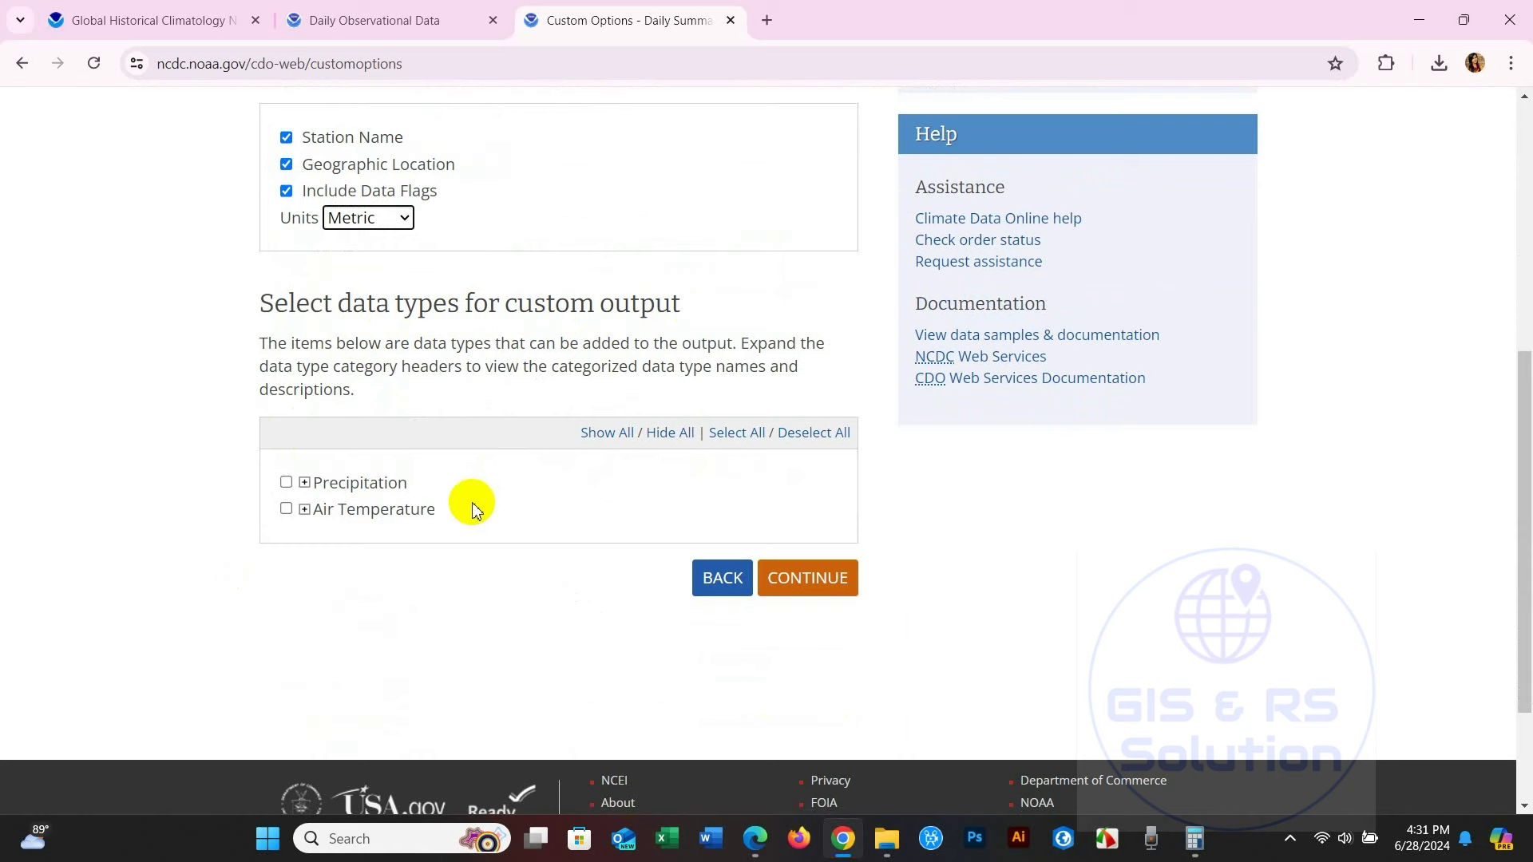
{"action": "left_click", "coordinate": [287, 483]}
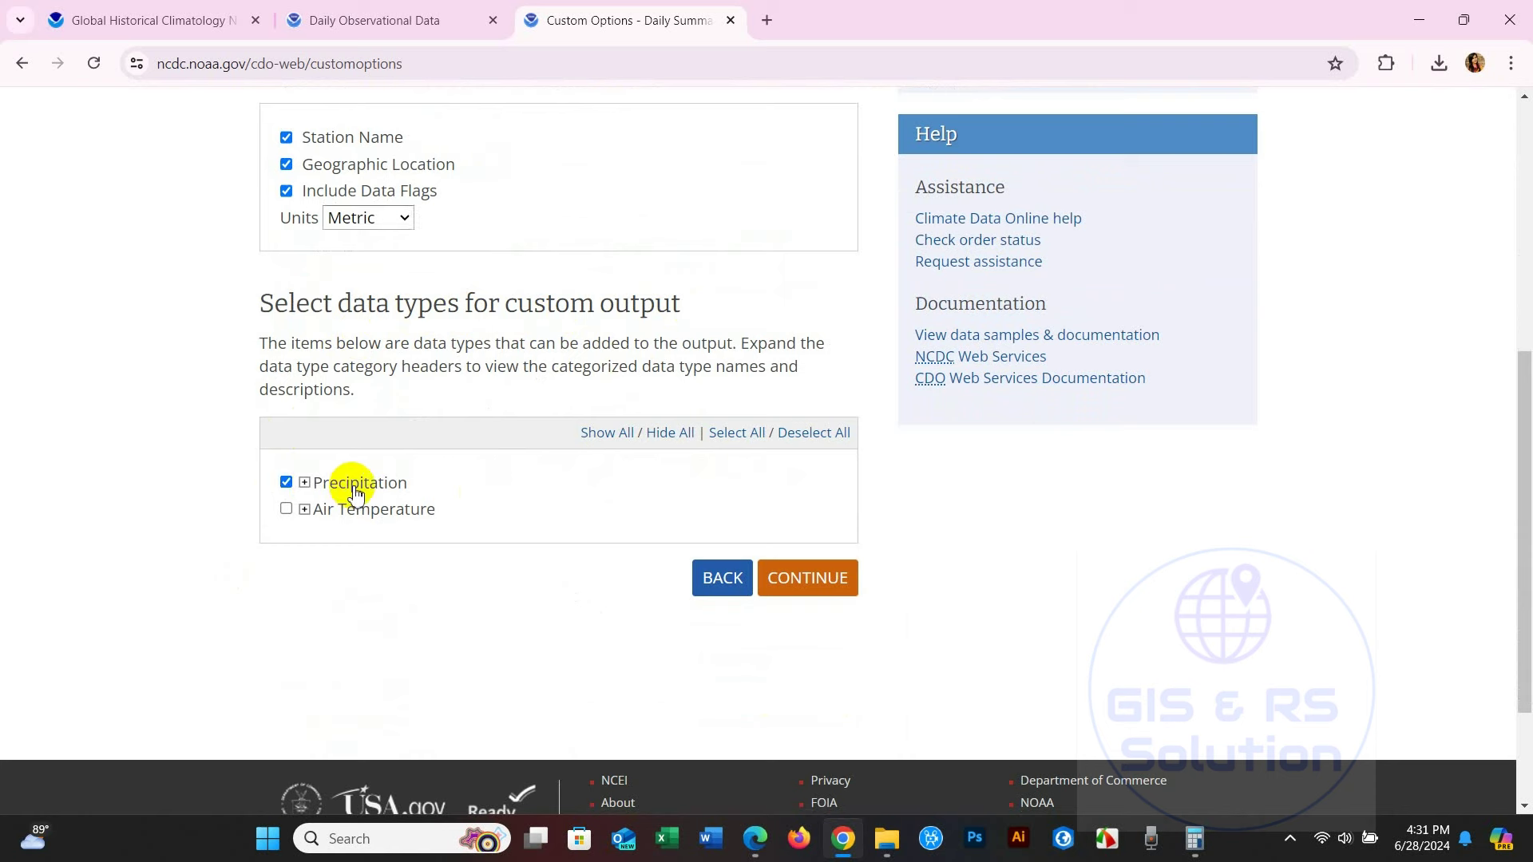
{"action": "left_click", "coordinate": [305, 483]}
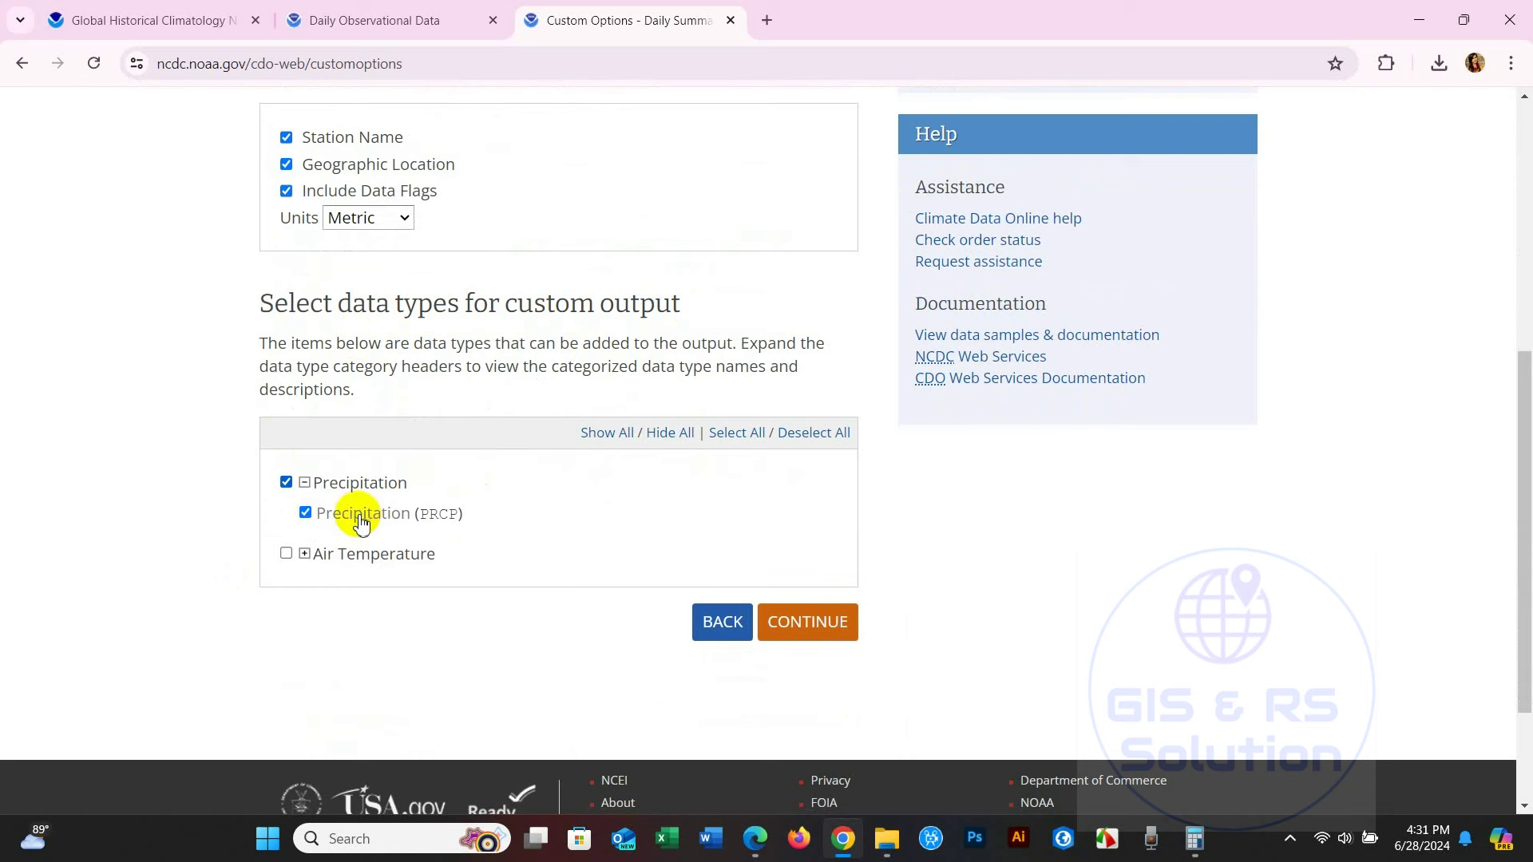
{"action": "scroll", "coordinate": [387, 506], "scroll_direction": "down", "scroll_amount": 1}
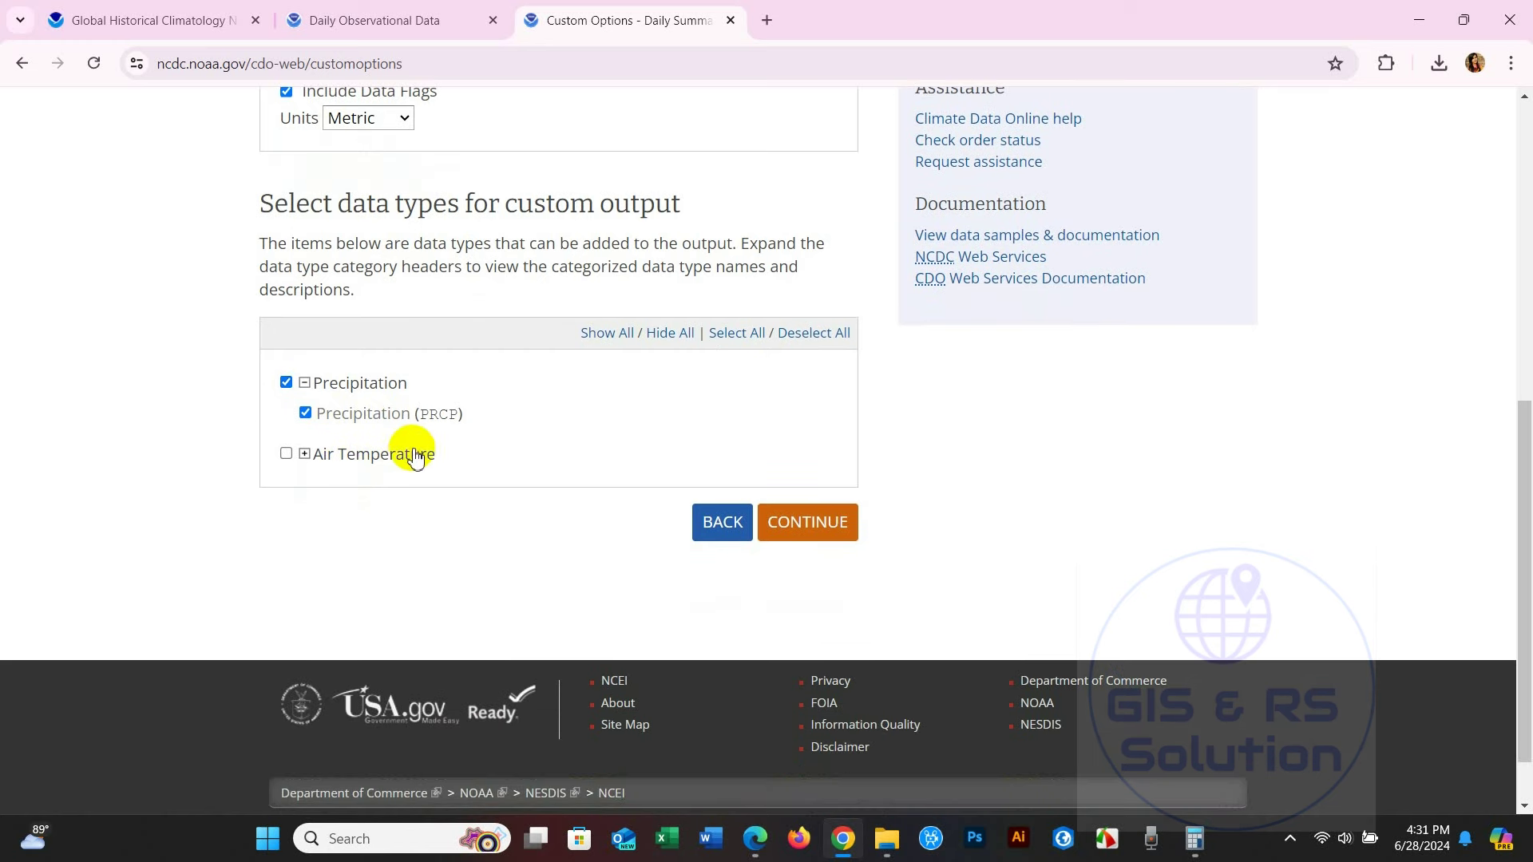
{"action": "left_click", "coordinate": [303, 456]}
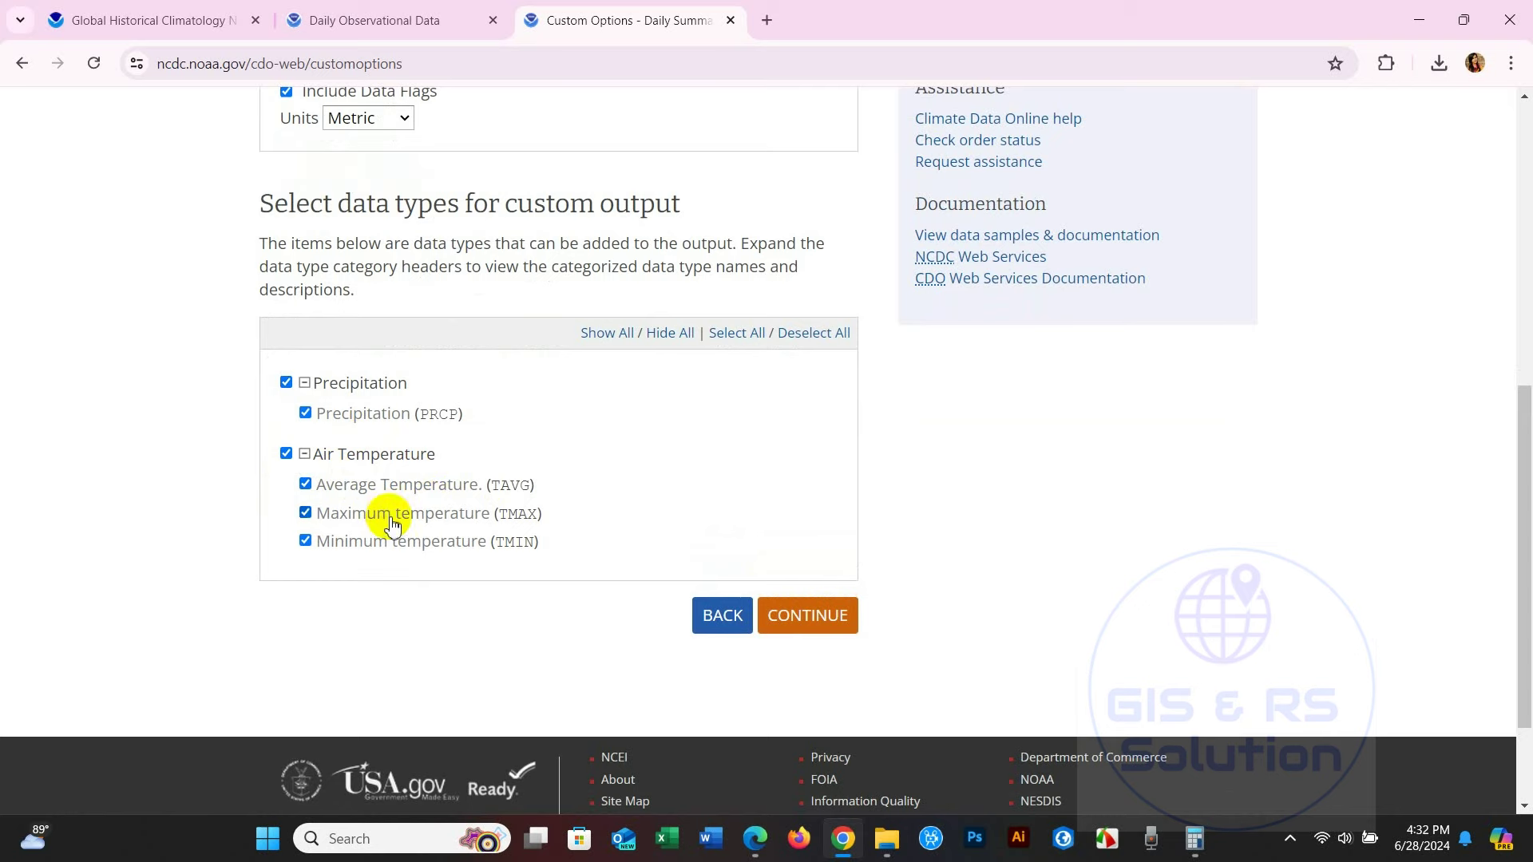
{"action": "scroll", "coordinate": [407, 531], "scroll_direction": "up", "scroll_amount": 1}
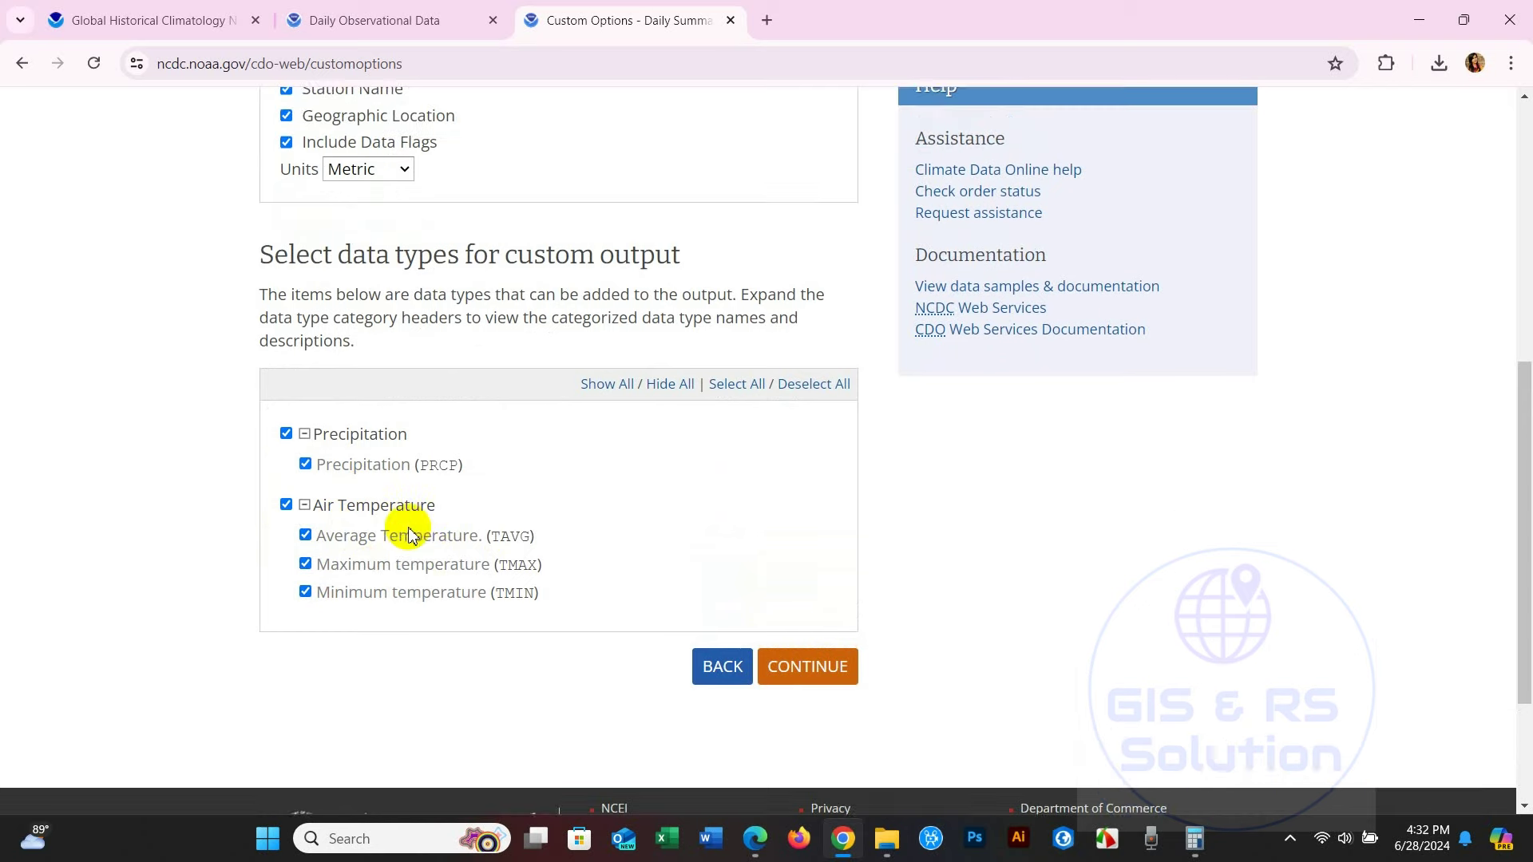
{"action": "scroll", "coordinate": [404, 506], "scroll_direction": "down", "scroll_amount": 1}
{"action": "scroll", "coordinate": [404, 524], "scroll_direction": "up", "scroll_amount": 2}
{"action": "scroll", "coordinate": [407, 533], "scroll_direction": "up", "scroll_amount": 4}
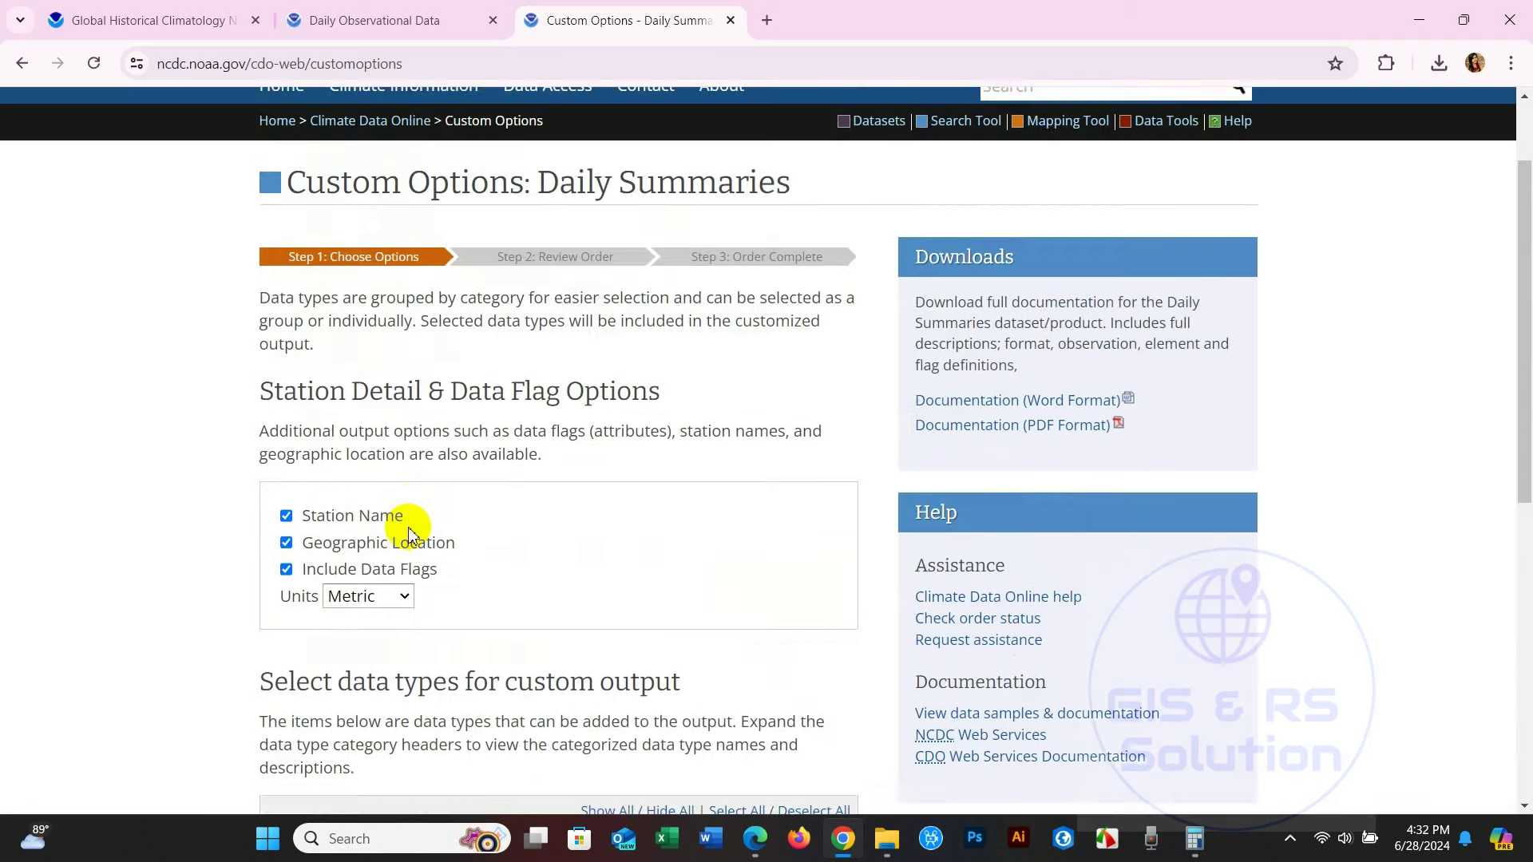
{"action": "scroll", "coordinate": [407, 533], "scroll_direction": "down", "scroll_amount": 7}
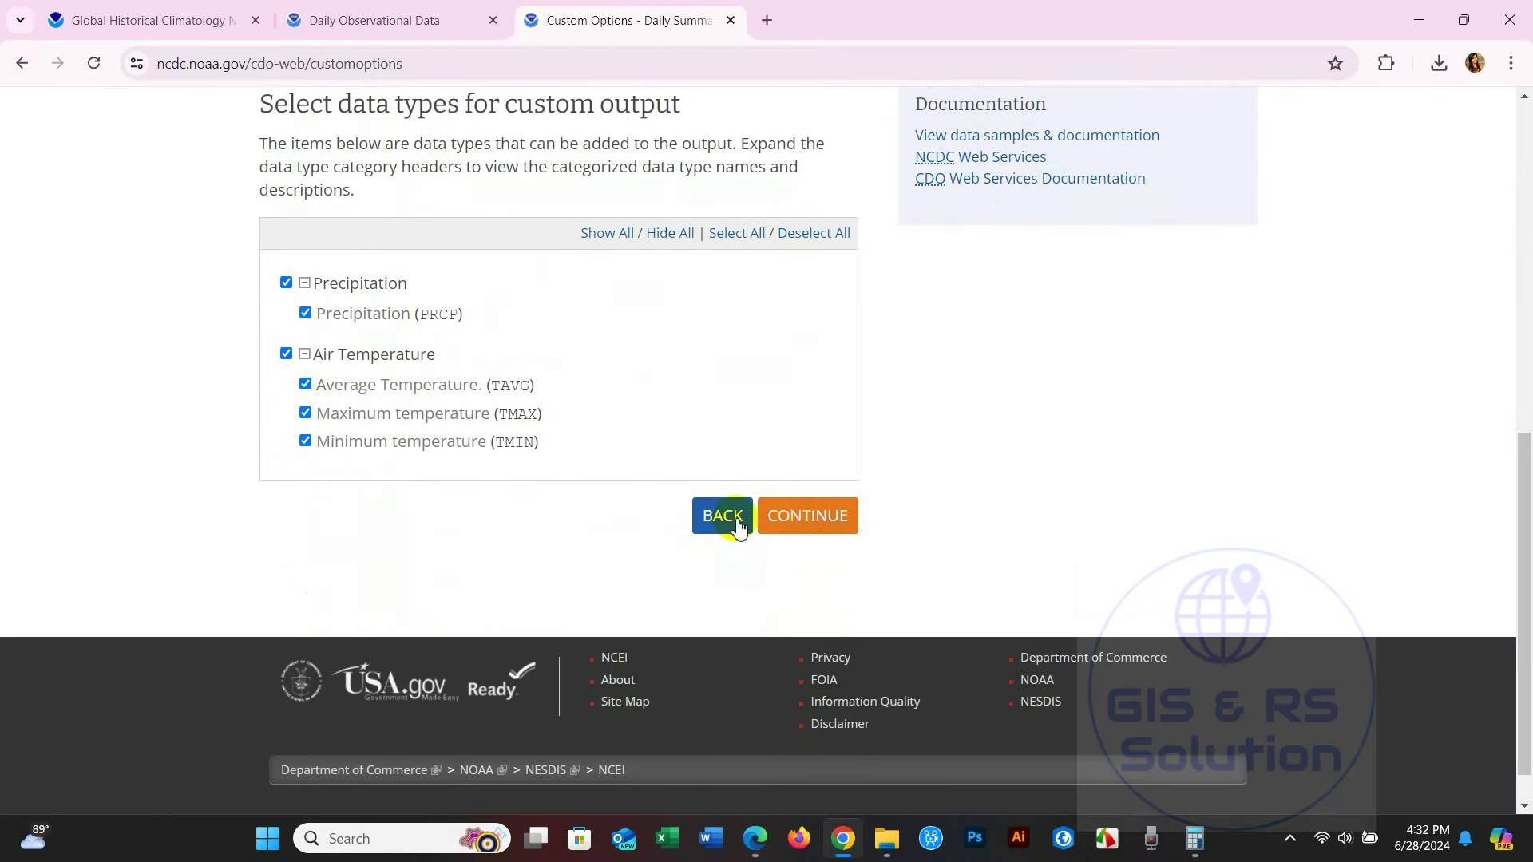
{"action": "left_click", "coordinate": [824, 523]}
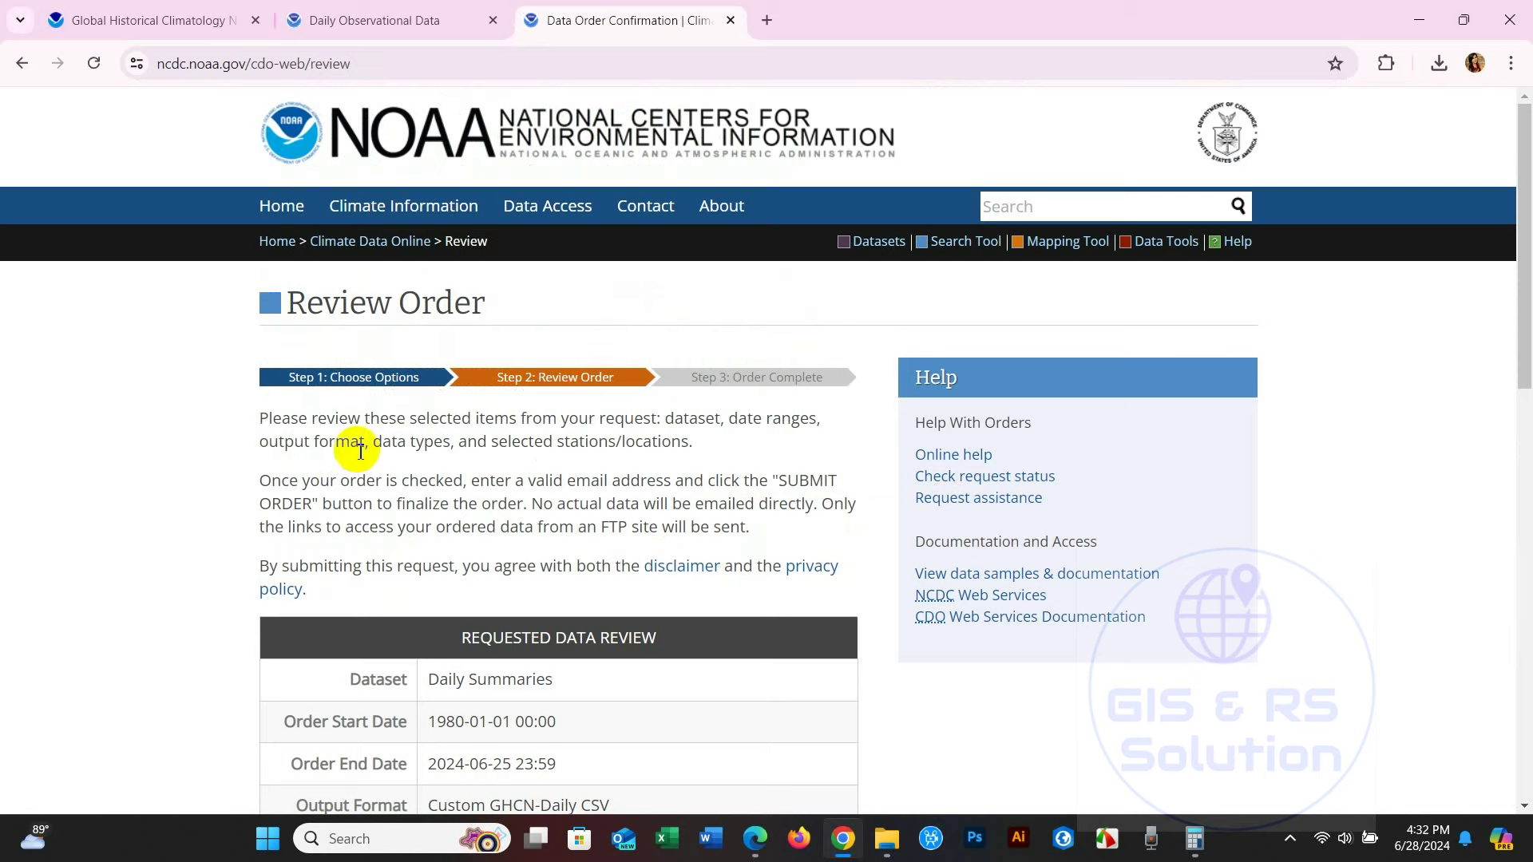
Step: Check the order summary: Daily Summaries 1980-01-01 to 2024-06-25, PRCP/TAVG/TMAX/TMIN, Metric, four stations
{"action": "scroll", "coordinate": [351, 451], "scroll_direction": "down", "scroll_amount": 1}
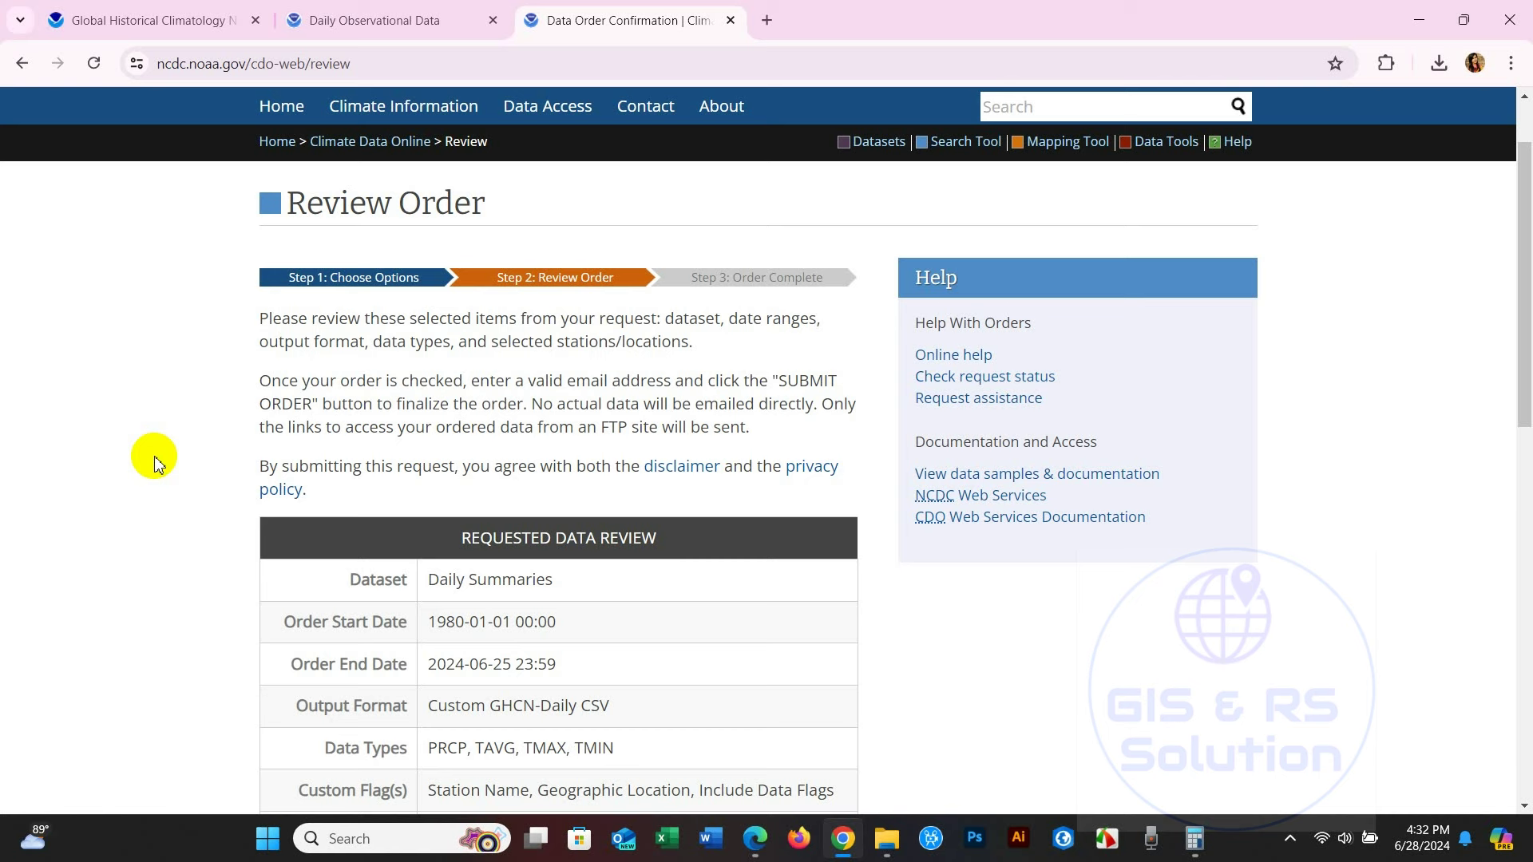
{"action": "scroll", "coordinate": [154, 461], "scroll_direction": "down", "scroll_amount": 1}
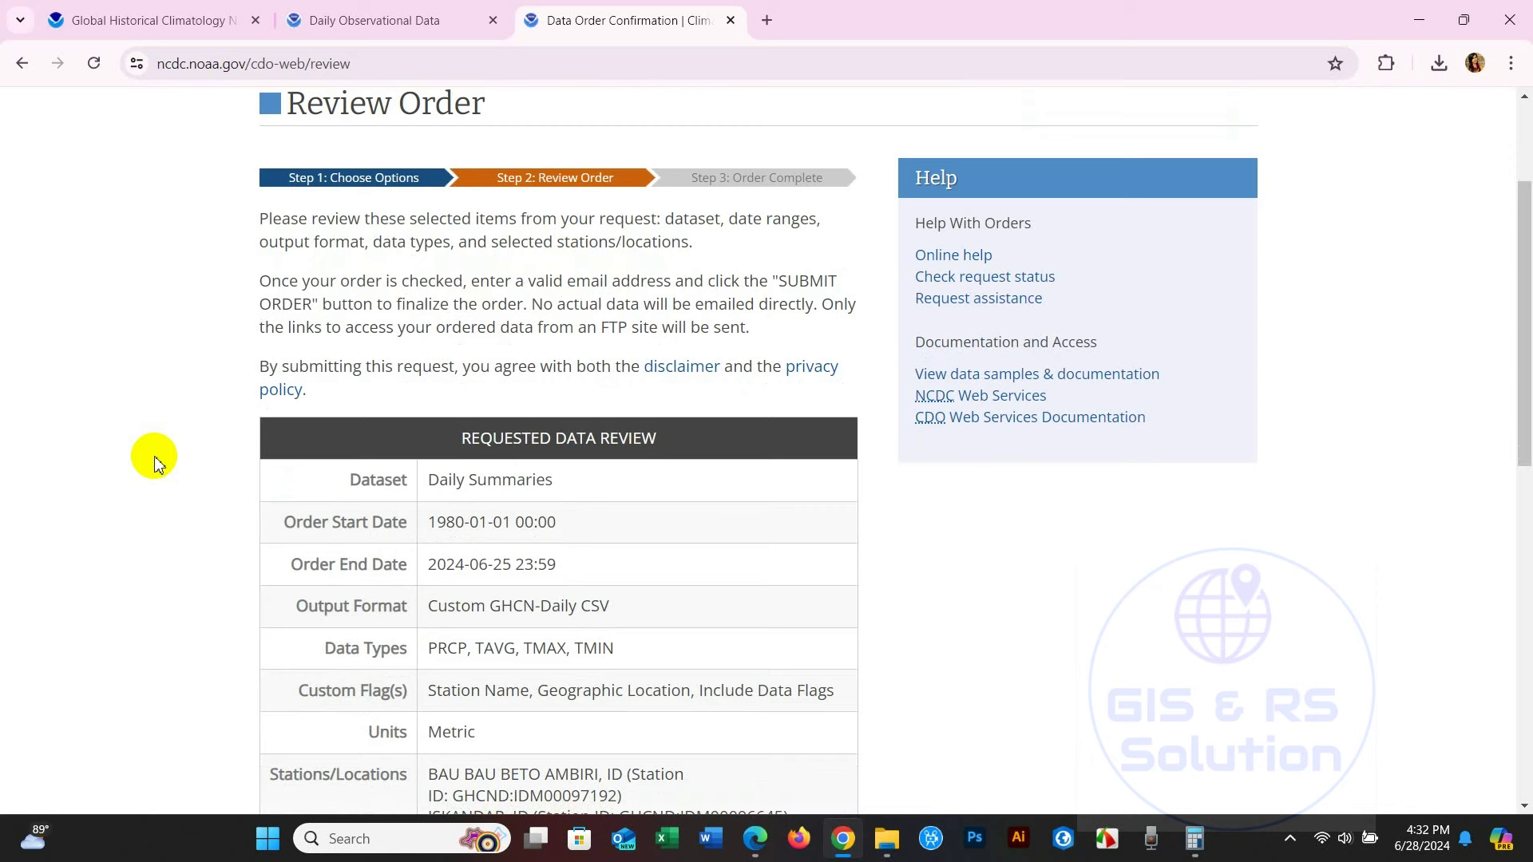
{"action": "scroll", "coordinate": [154, 461], "scroll_direction": "down", "scroll_amount": 2}
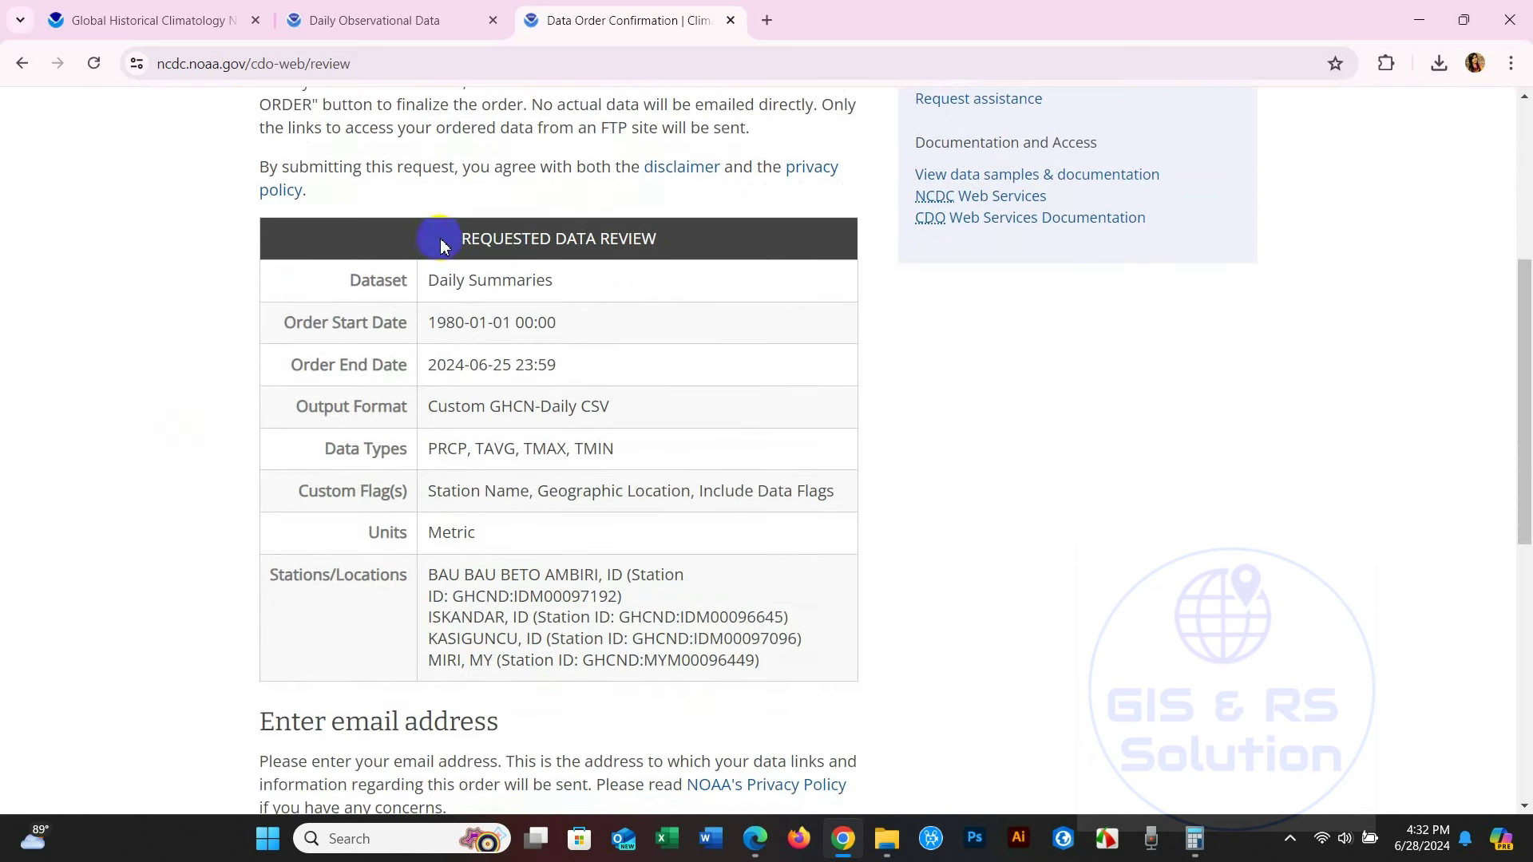
{"action": "left_click_drag", "start_coordinate": [444, 278], "coordinate": [767, 691]}
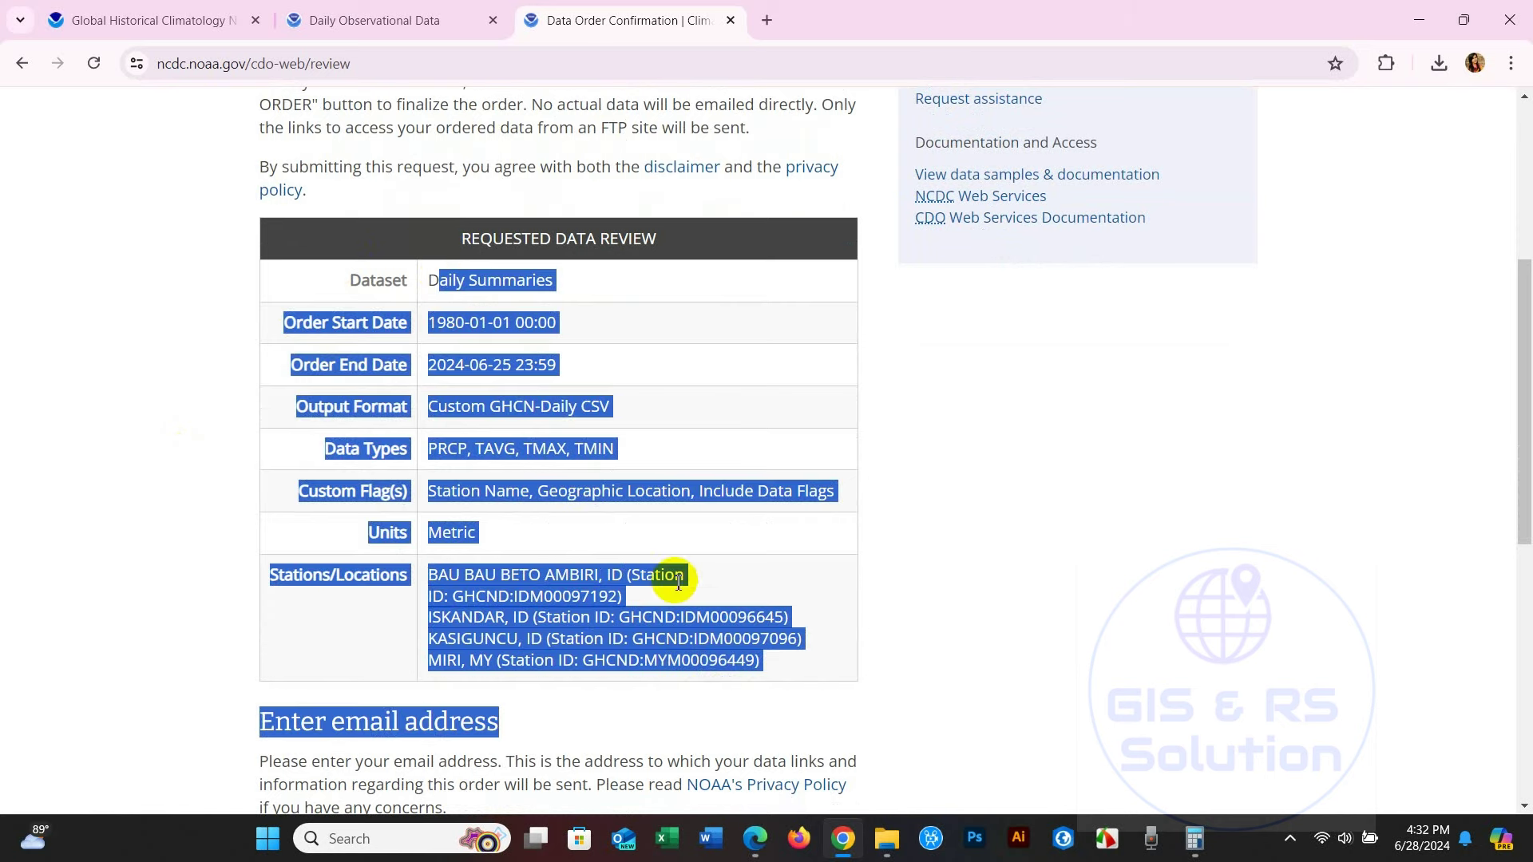
{"action": "left_click", "coordinate": [648, 565]}
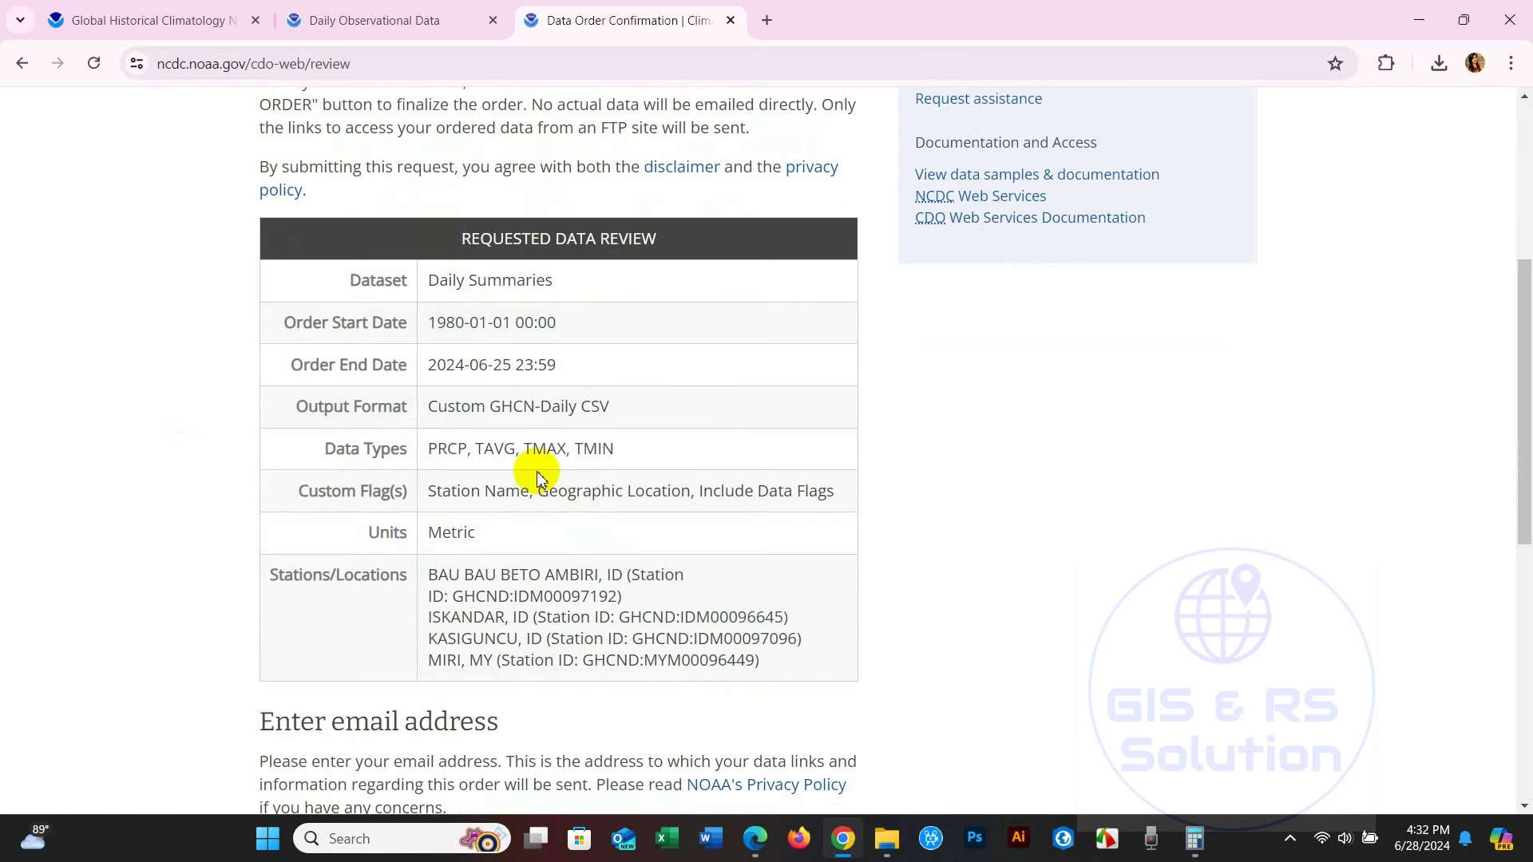
{"action": "scroll", "coordinate": [491, 489], "scroll_direction": "down", "scroll_amount": 5}
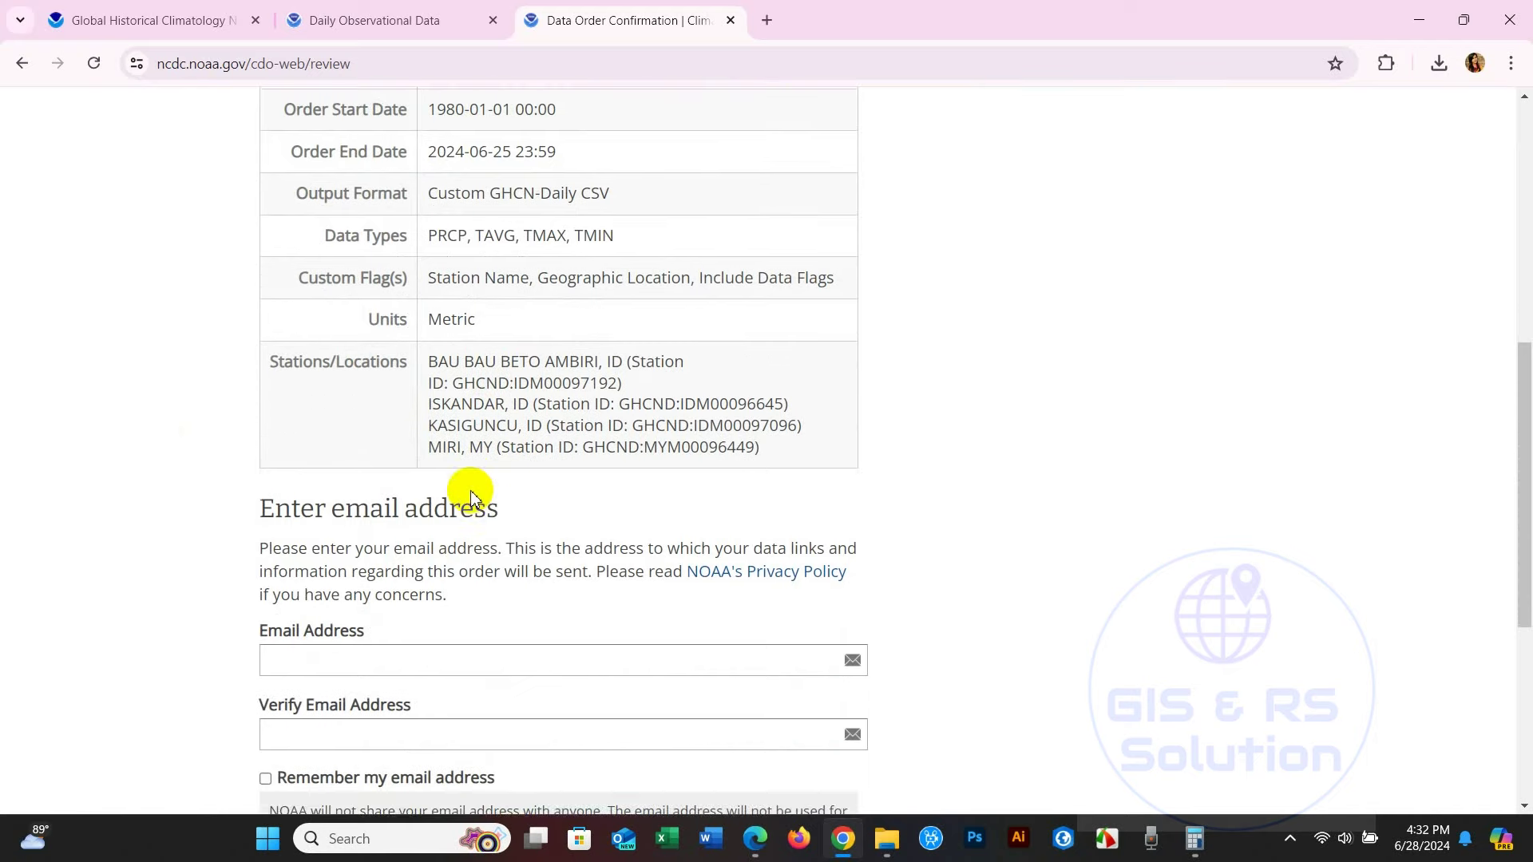
Step: Fill both e-mail fields with the saved address and submit the data order
{"action": "left_click", "coordinate": [161, 422]}
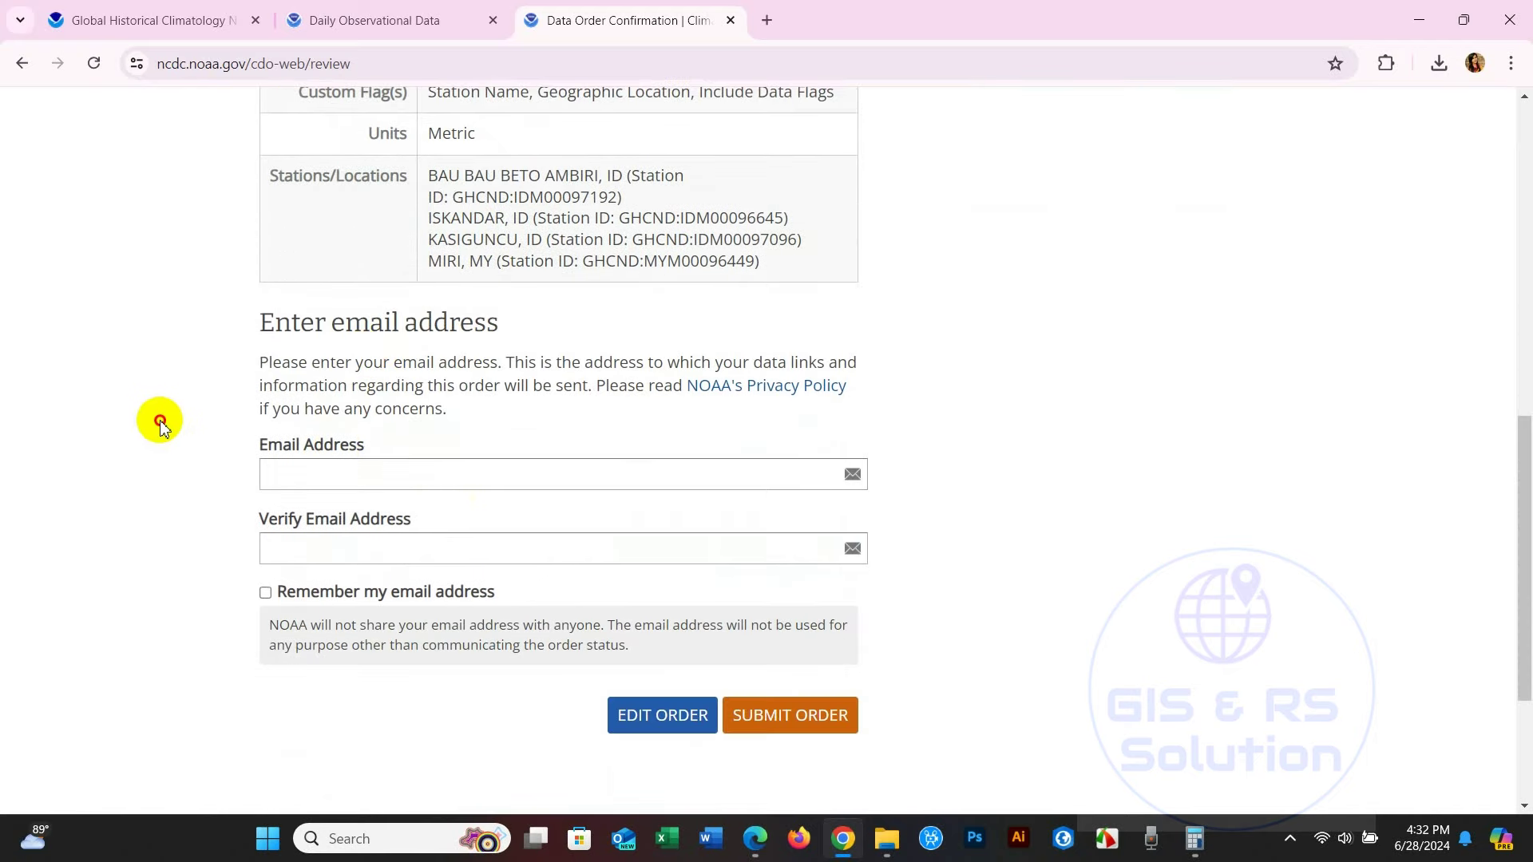
{"action": "left_click", "coordinate": [314, 467]}
{"action": "key", "text": "Down"}
{"action": "key", "text": "Down"}
{"action": "key", "text": "Down"}
{"action": "key", "text": "Return"}
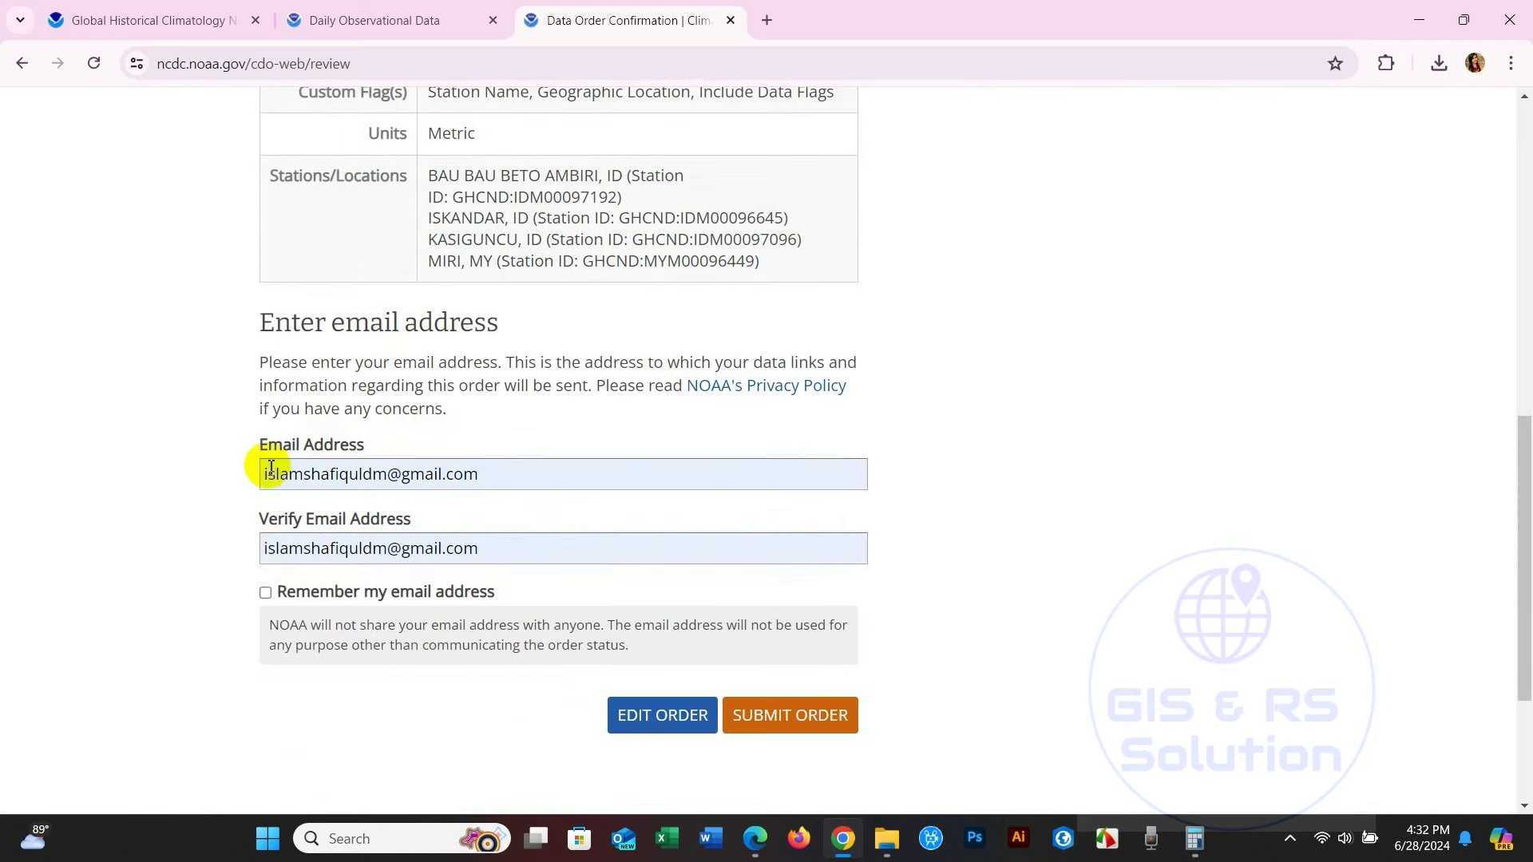
{"action": "scroll", "coordinate": [279, 505], "scroll_direction": "down", "scroll_amount": 3}
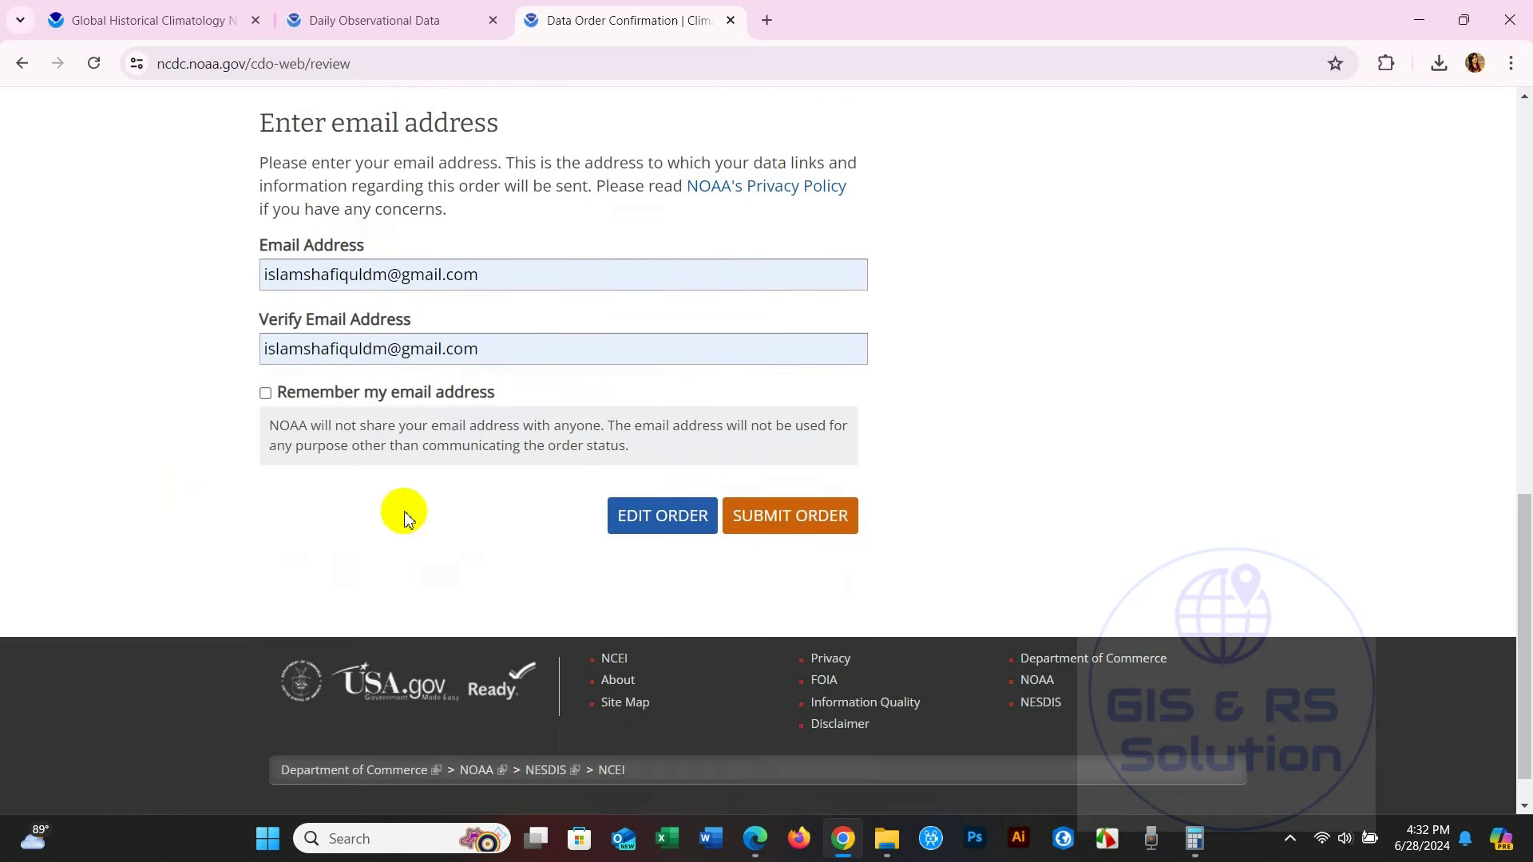
{"action": "left_click", "coordinate": [786, 518]}
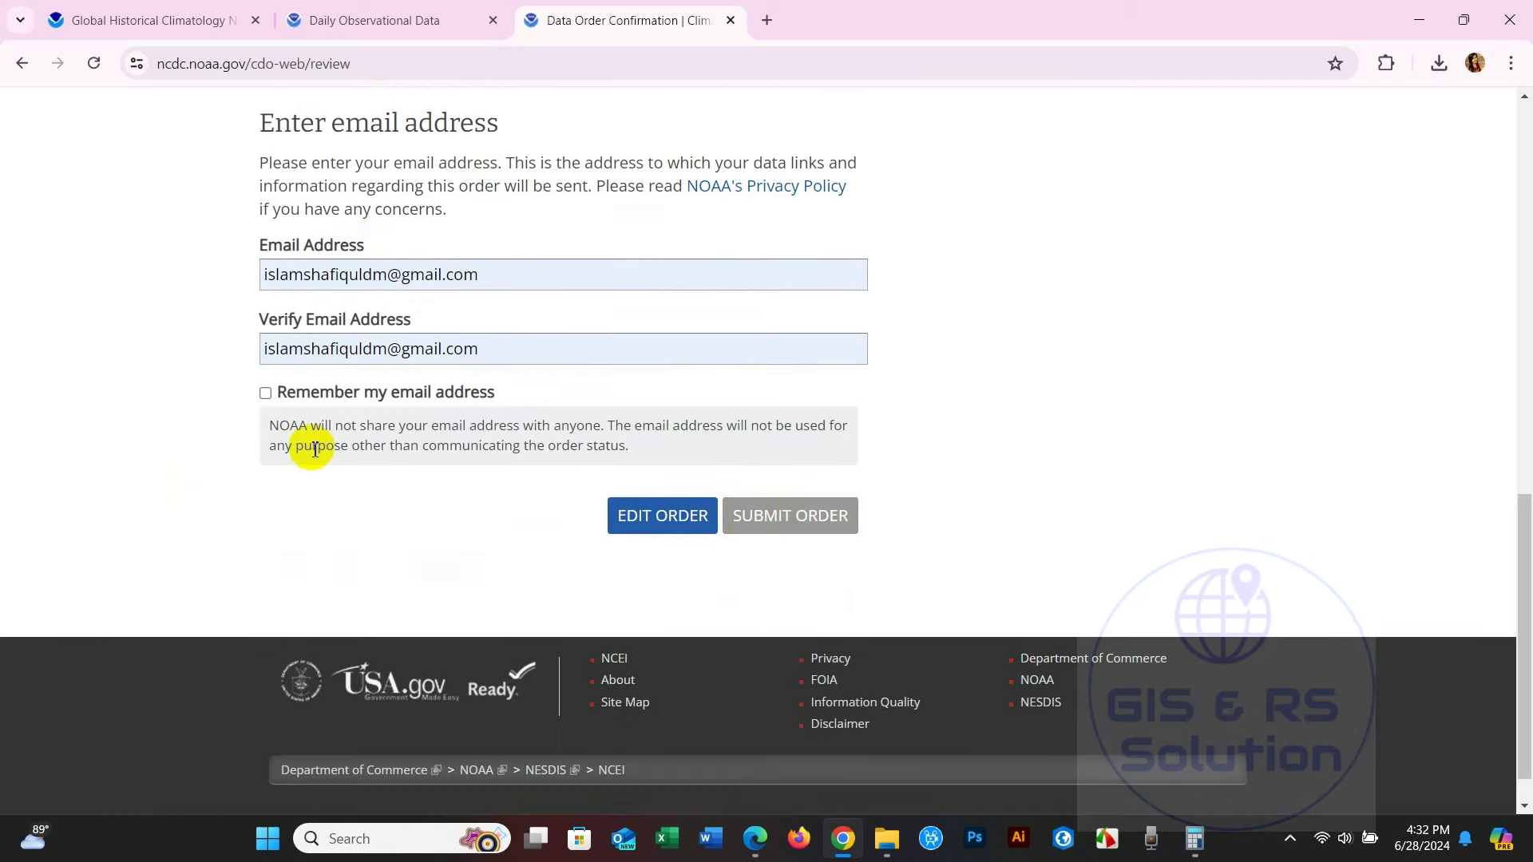
Step: Read the Request Submitted confirmation that the order was successfully placed
{"action": "scroll", "coordinate": [311, 447], "scroll_direction": "up", "scroll_amount": 4}
{"action": "scroll", "coordinate": [314, 450], "scroll_direction": "up", "scroll_amount": 7}
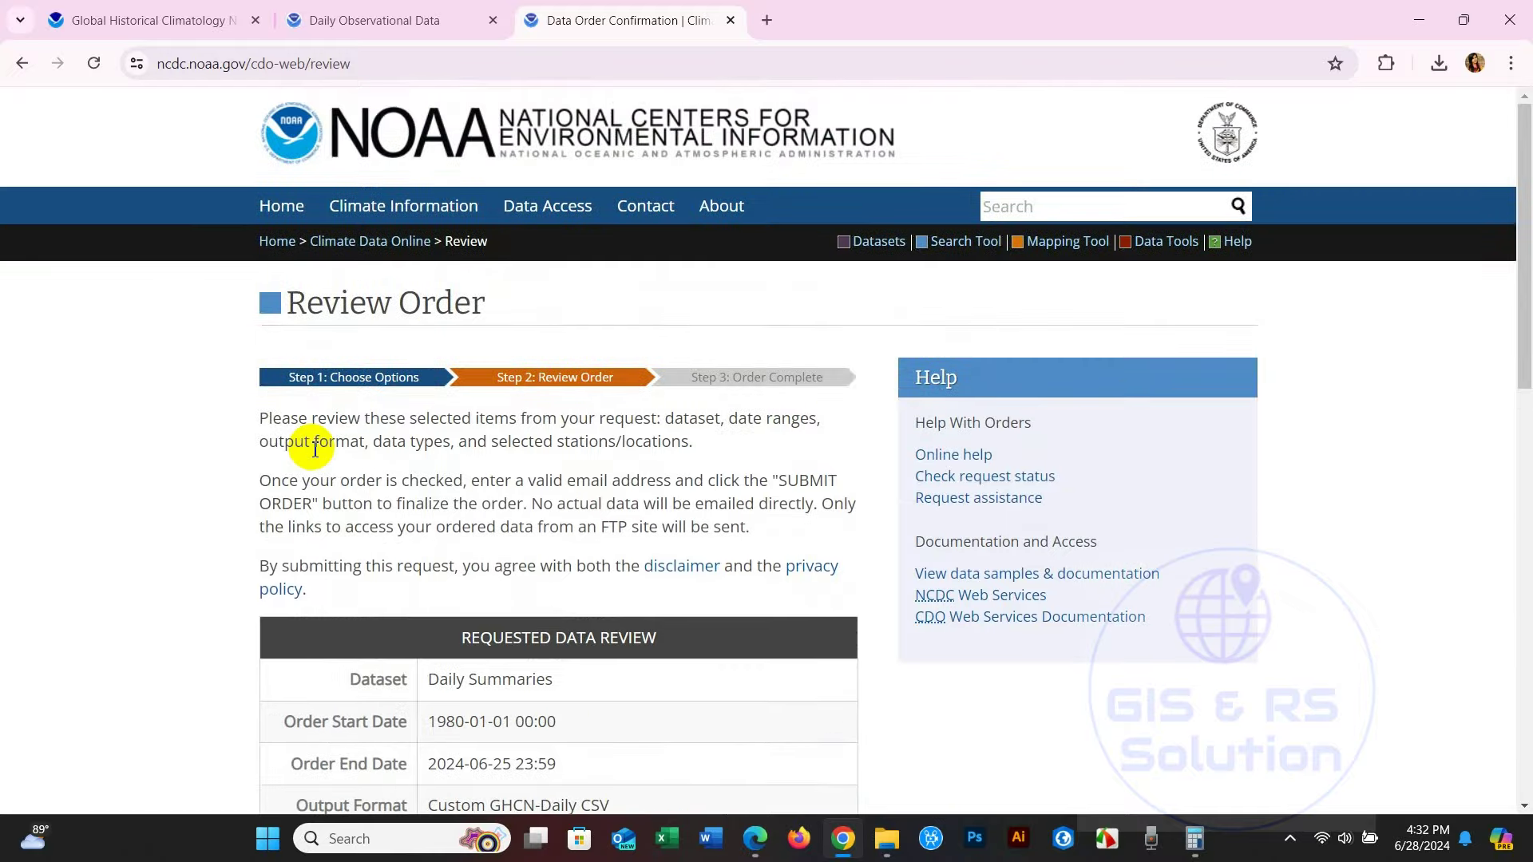
{"action": "scroll", "coordinate": [315, 450], "scroll_direction": "down", "scroll_amount": 10}
{"action": "scroll", "coordinate": [343, 462], "scroll_direction": "up", "scroll_amount": 4}
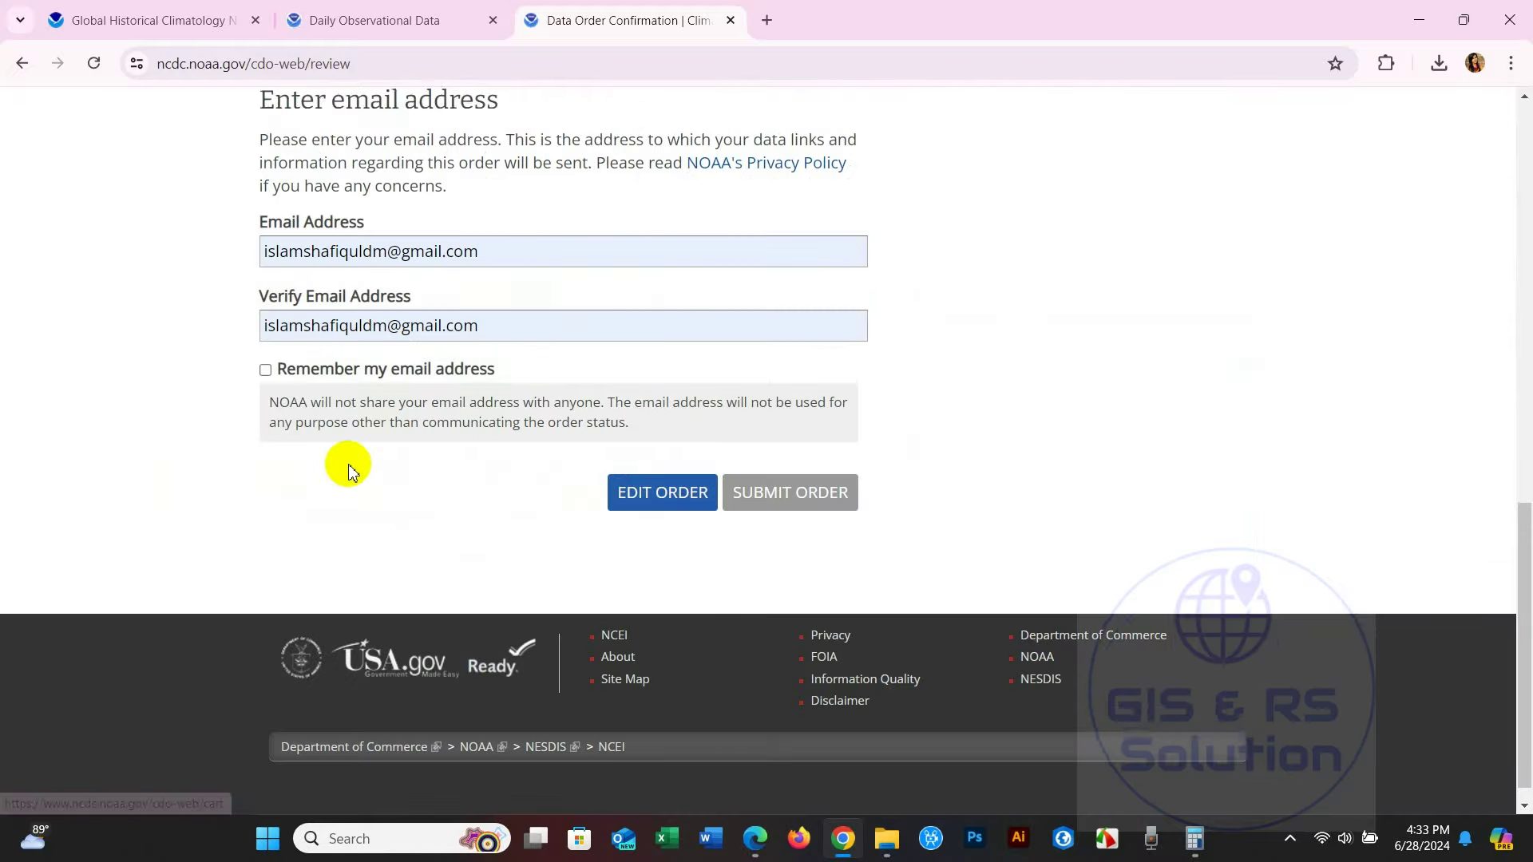
{"action": "scroll", "coordinate": [345, 467], "scroll_direction": "up", "scroll_amount": 7}
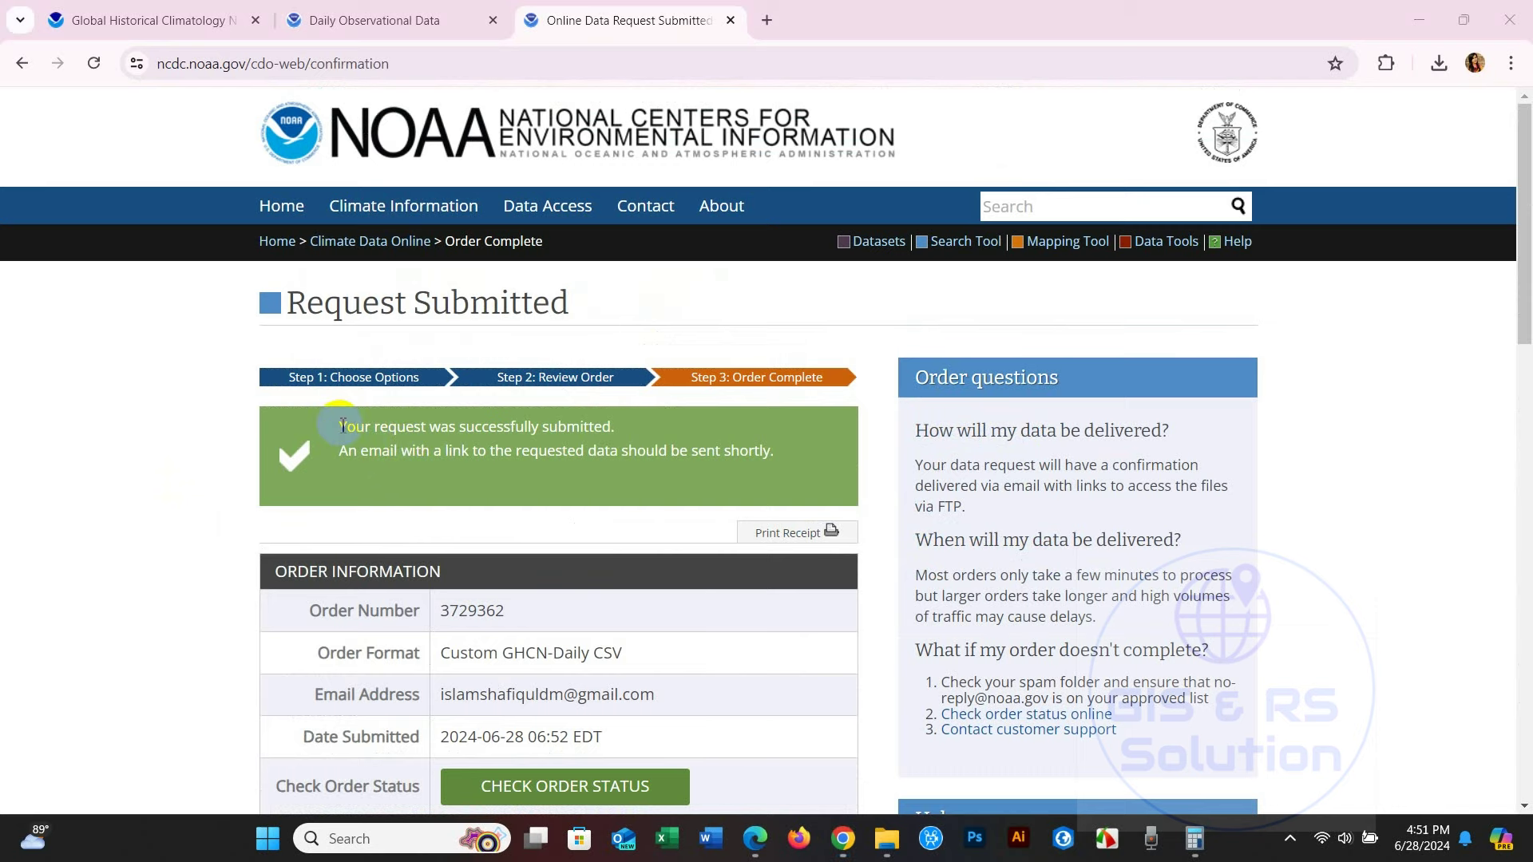
{"action": "left_click_drag", "start_coordinate": [342, 426], "coordinate": [669, 454]}
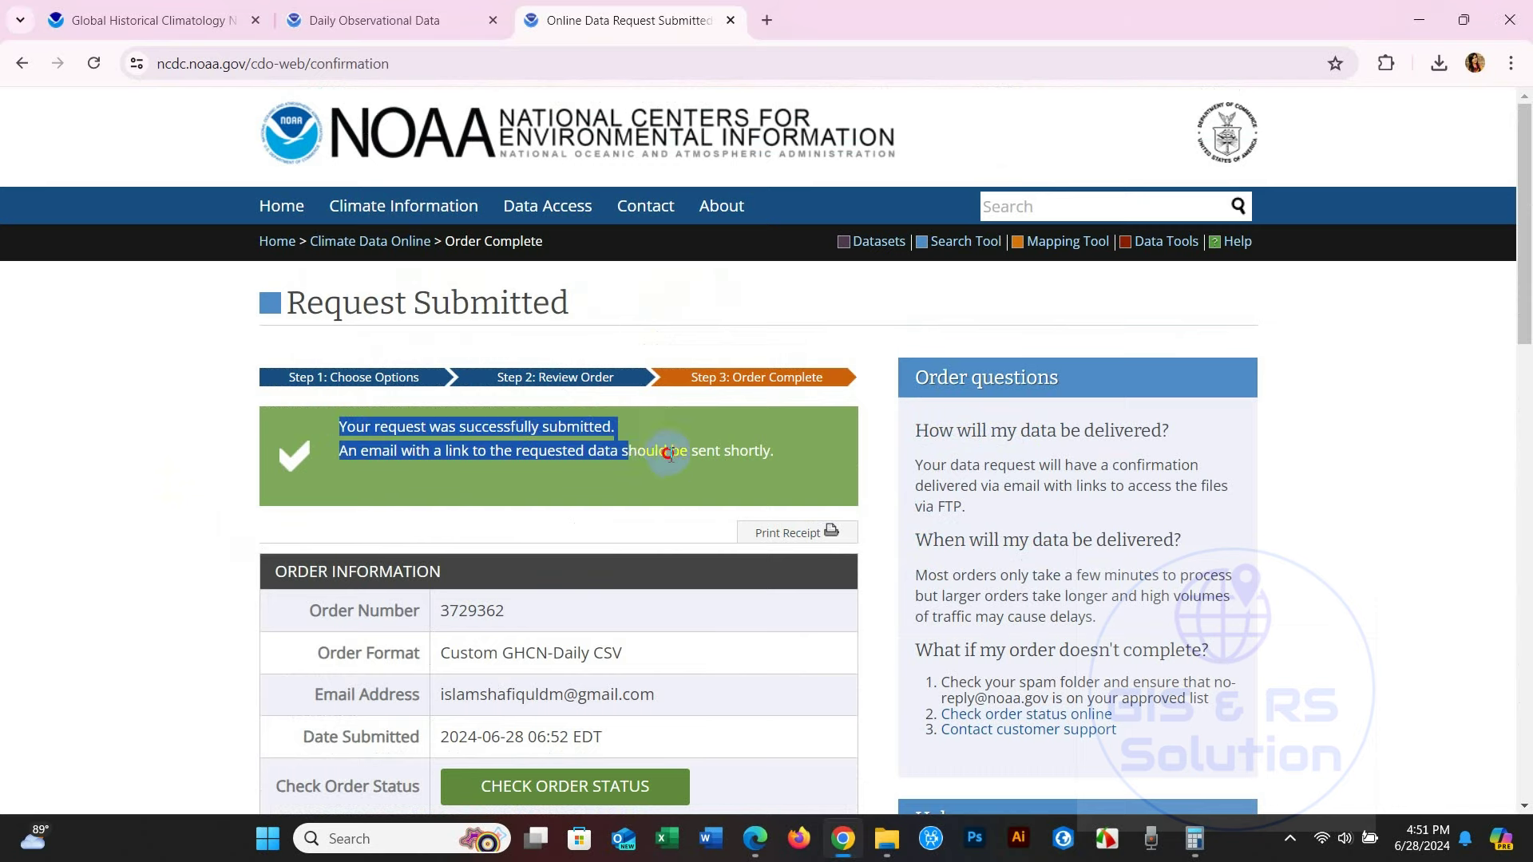
{"action": "left_click", "coordinate": [603, 471]}
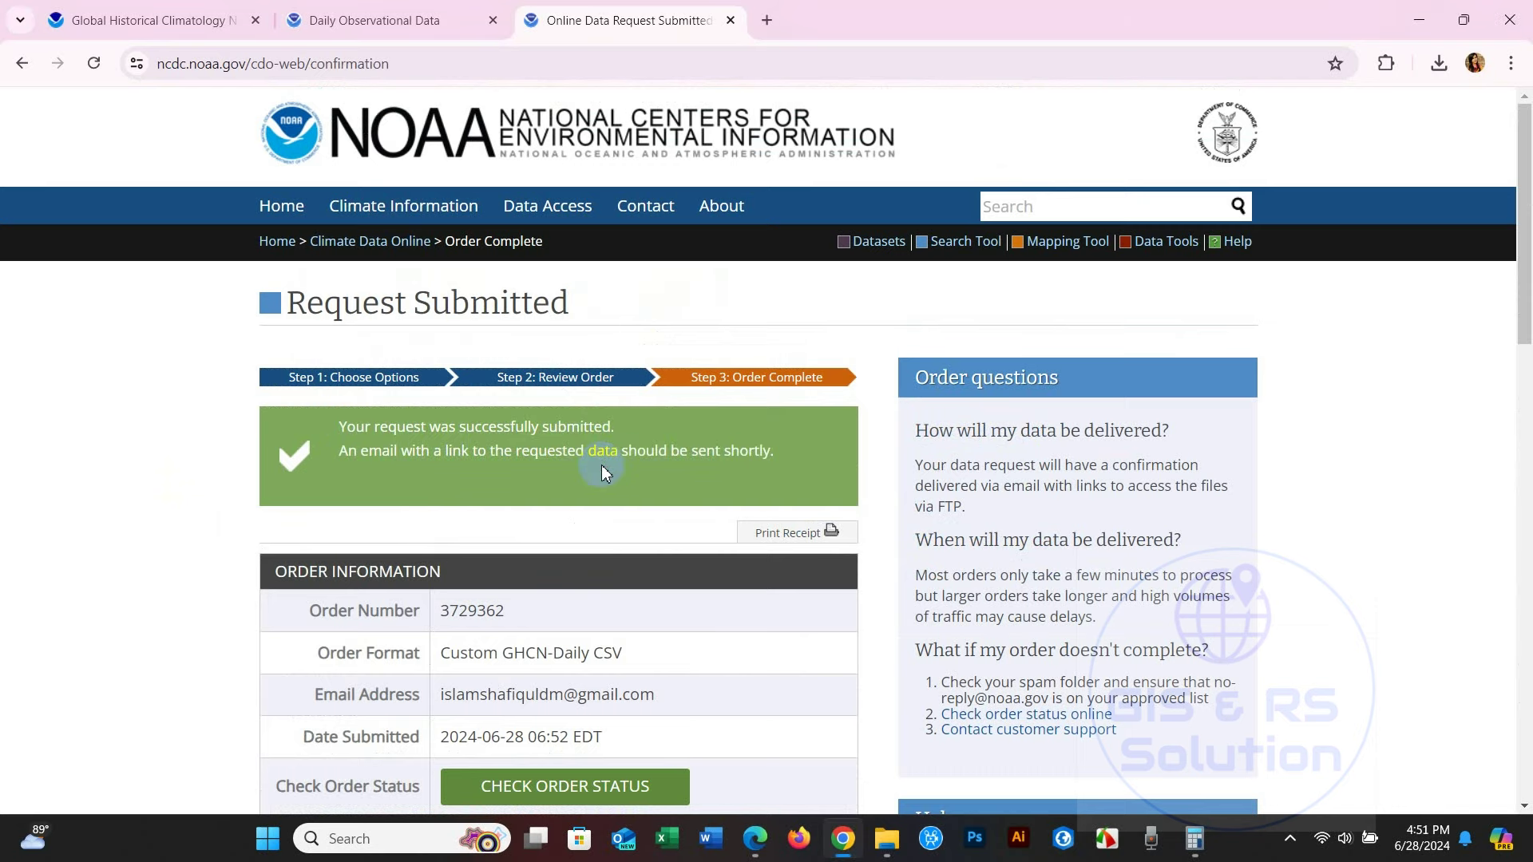
{"action": "scroll", "coordinate": [602, 471], "scroll_direction": "down", "scroll_amount": 4}
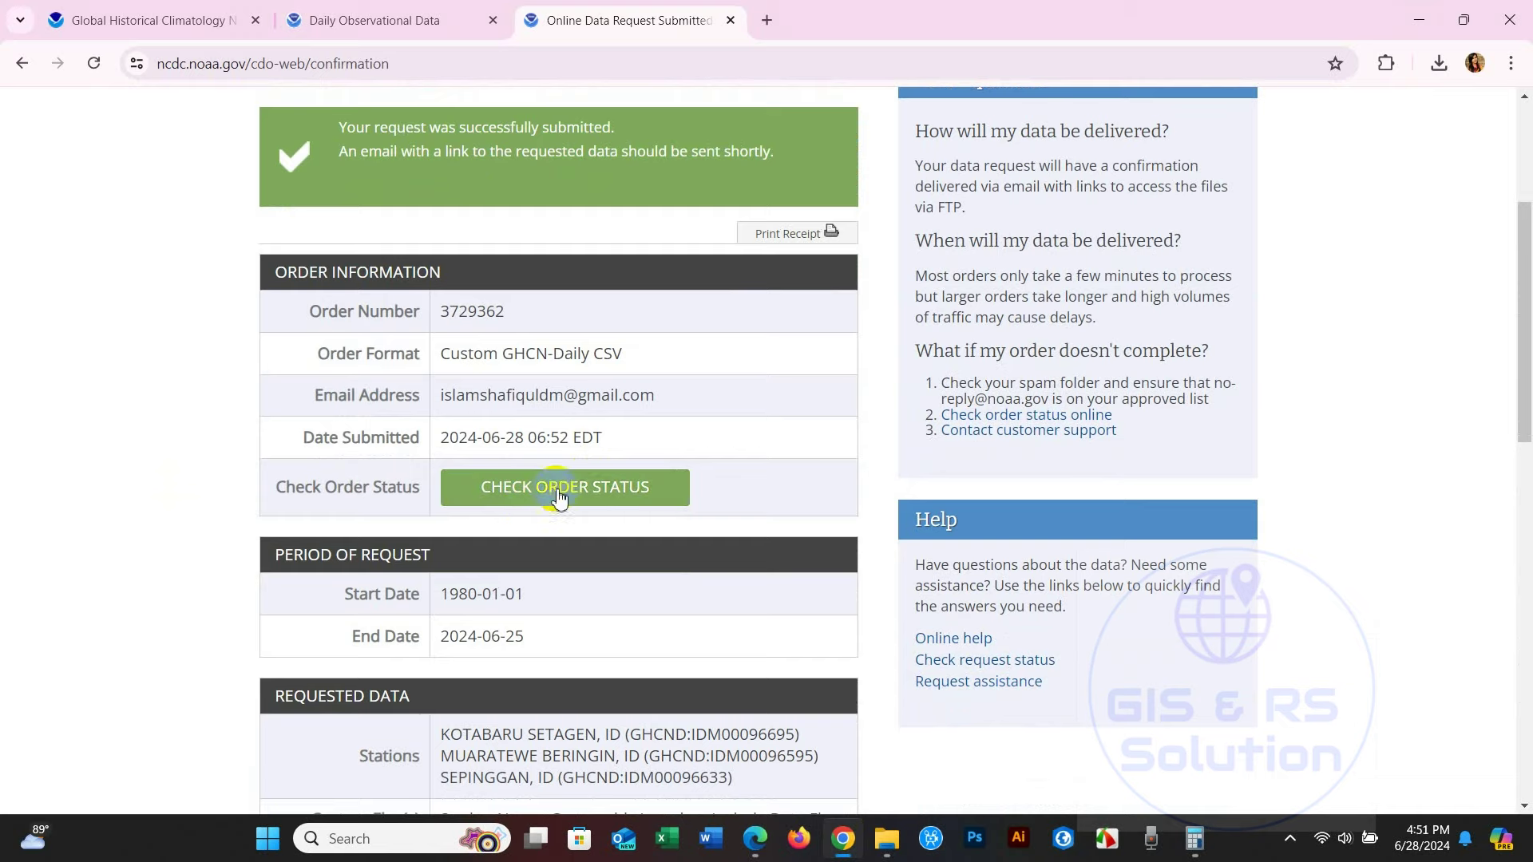
{"action": "scroll", "coordinate": [479, 503], "scroll_direction": "down", "scroll_amount": 10}
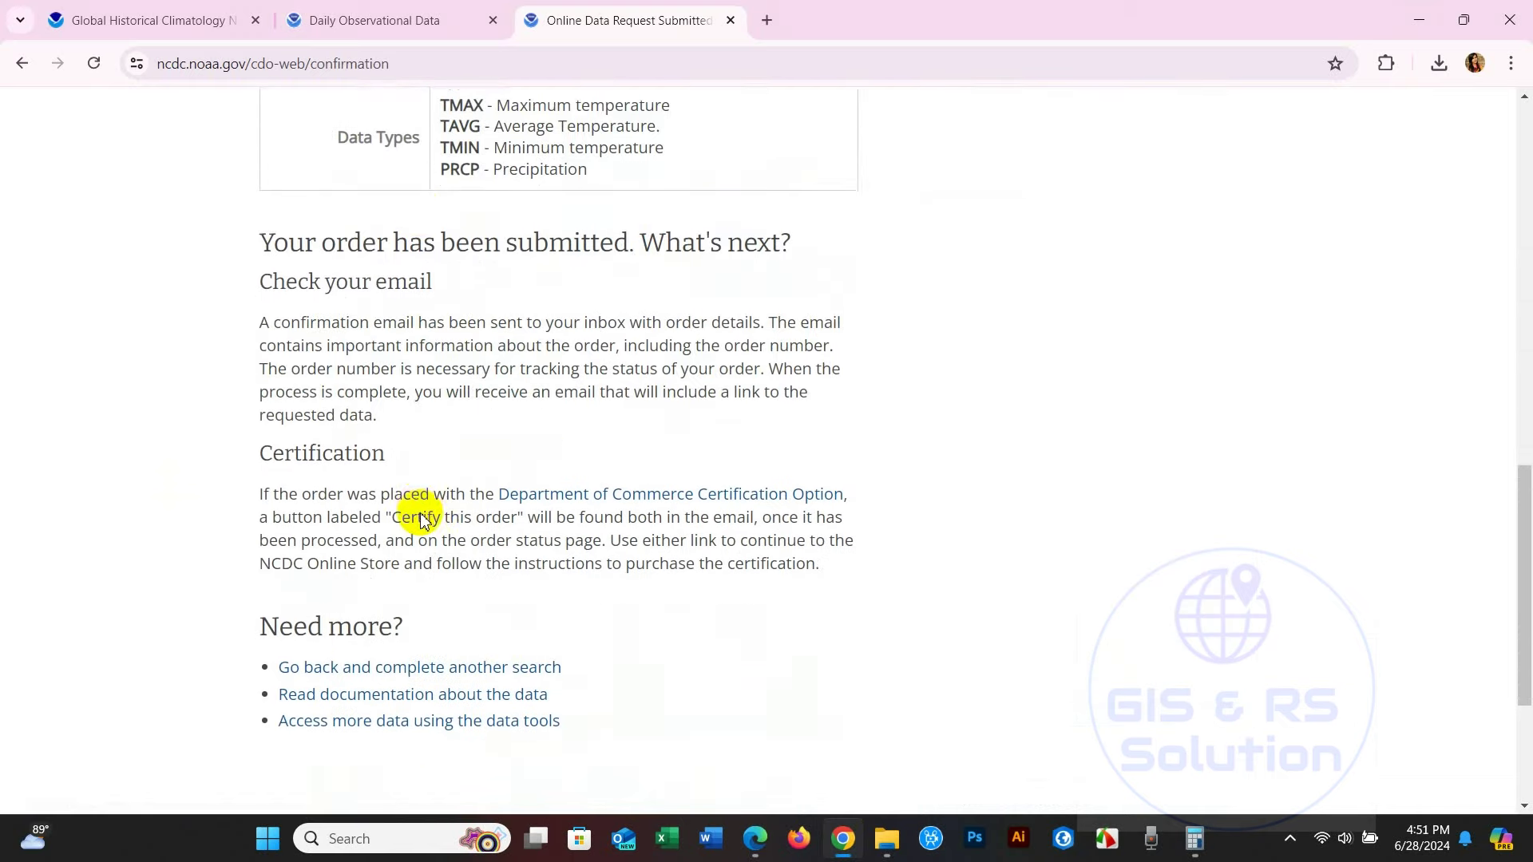
{"action": "scroll", "coordinate": [420, 518], "scroll_direction": "down", "scroll_amount": 4}
{"action": "scroll", "coordinate": [421, 518], "scroll_direction": "up", "scroll_amount": 17}
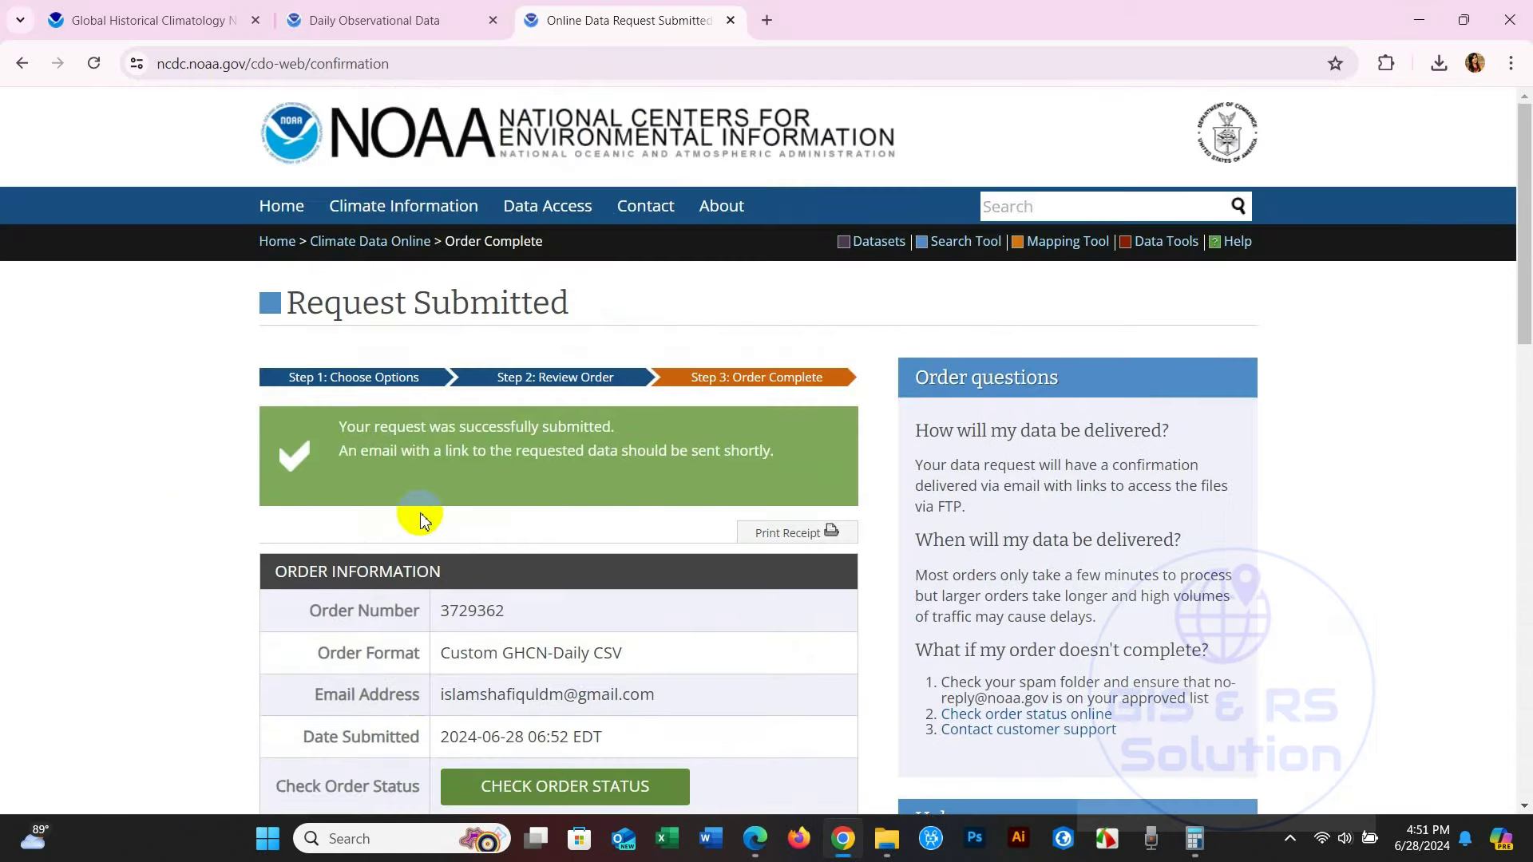
Step: Open the NCEI order-complete email in Gmail and download the ordered 3.8 MB CSV file
{"action": "left_click", "coordinate": [847, 20]}
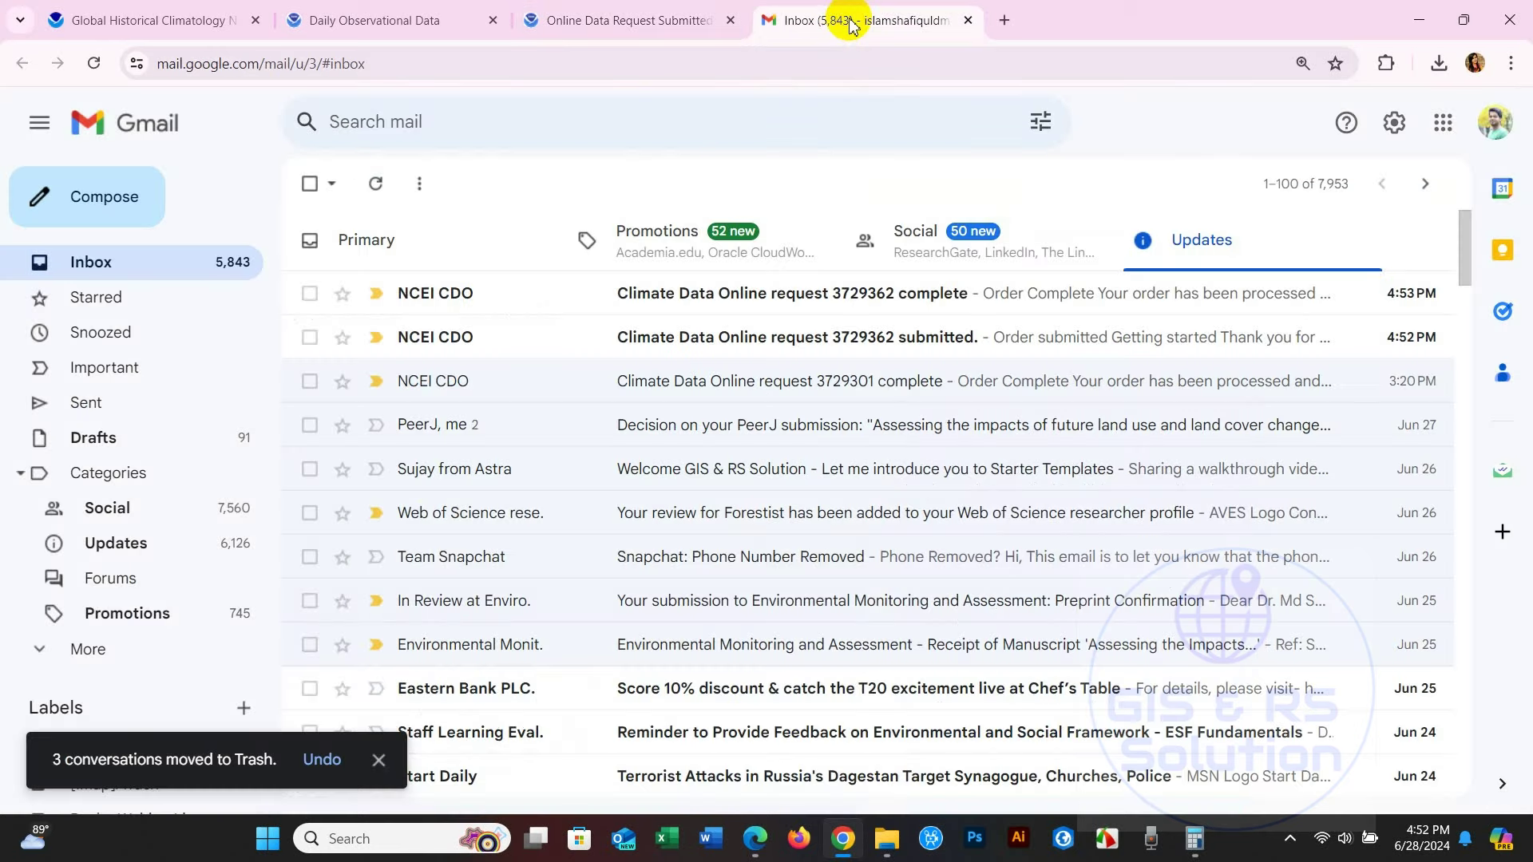
{"action": "left_click", "coordinate": [900, 299]}
{"action": "scroll", "coordinate": [523, 471], "scroll_direction": "down", "scroll_amount": 3}
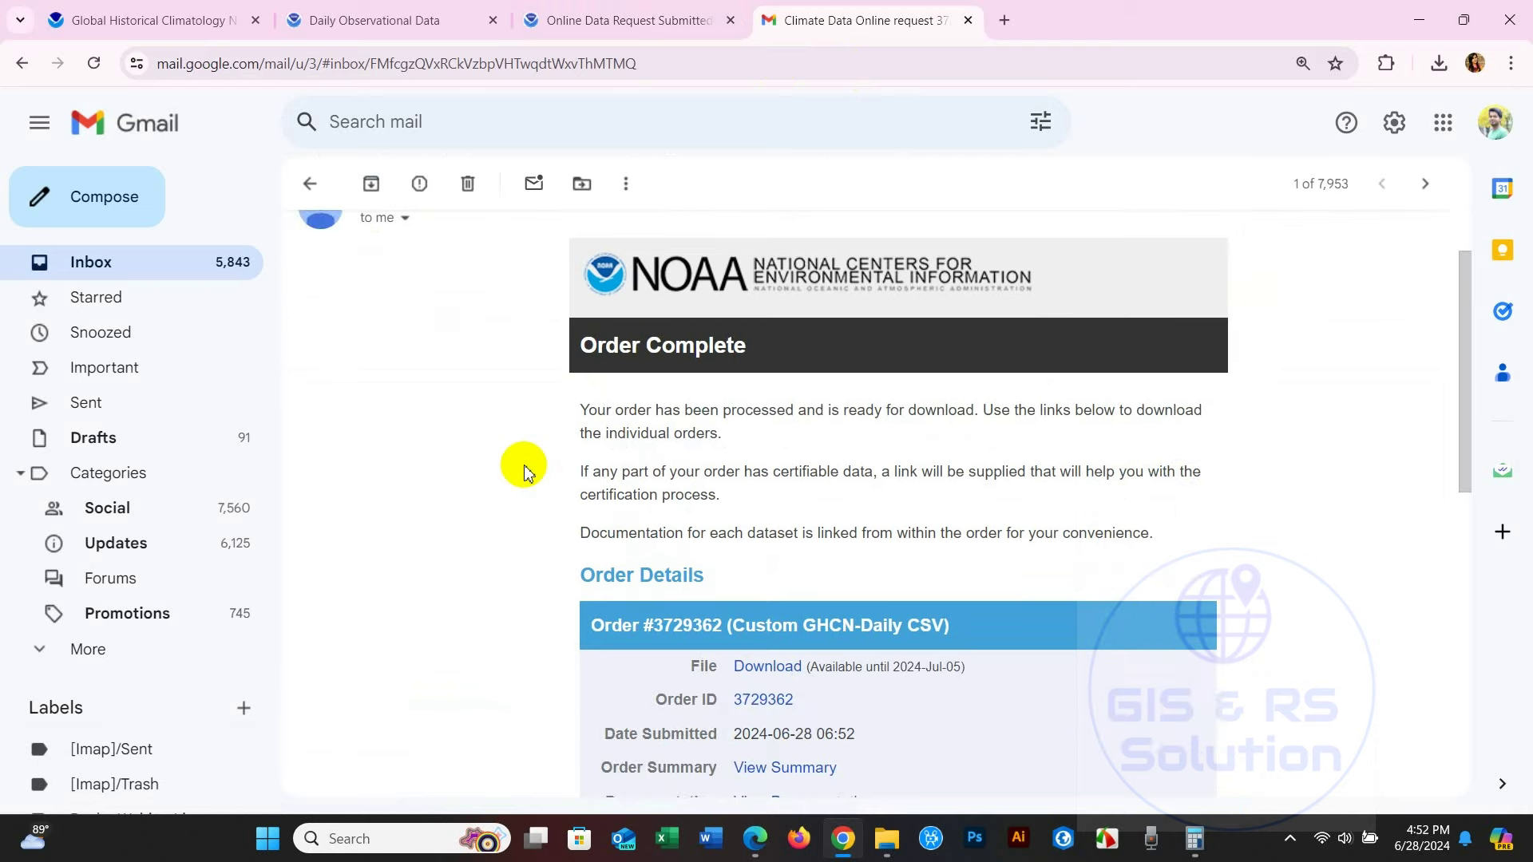
{"action": "scroll", "coordinate": [524, 465], "scroll_direction": "down", "scroll_amount": 2}
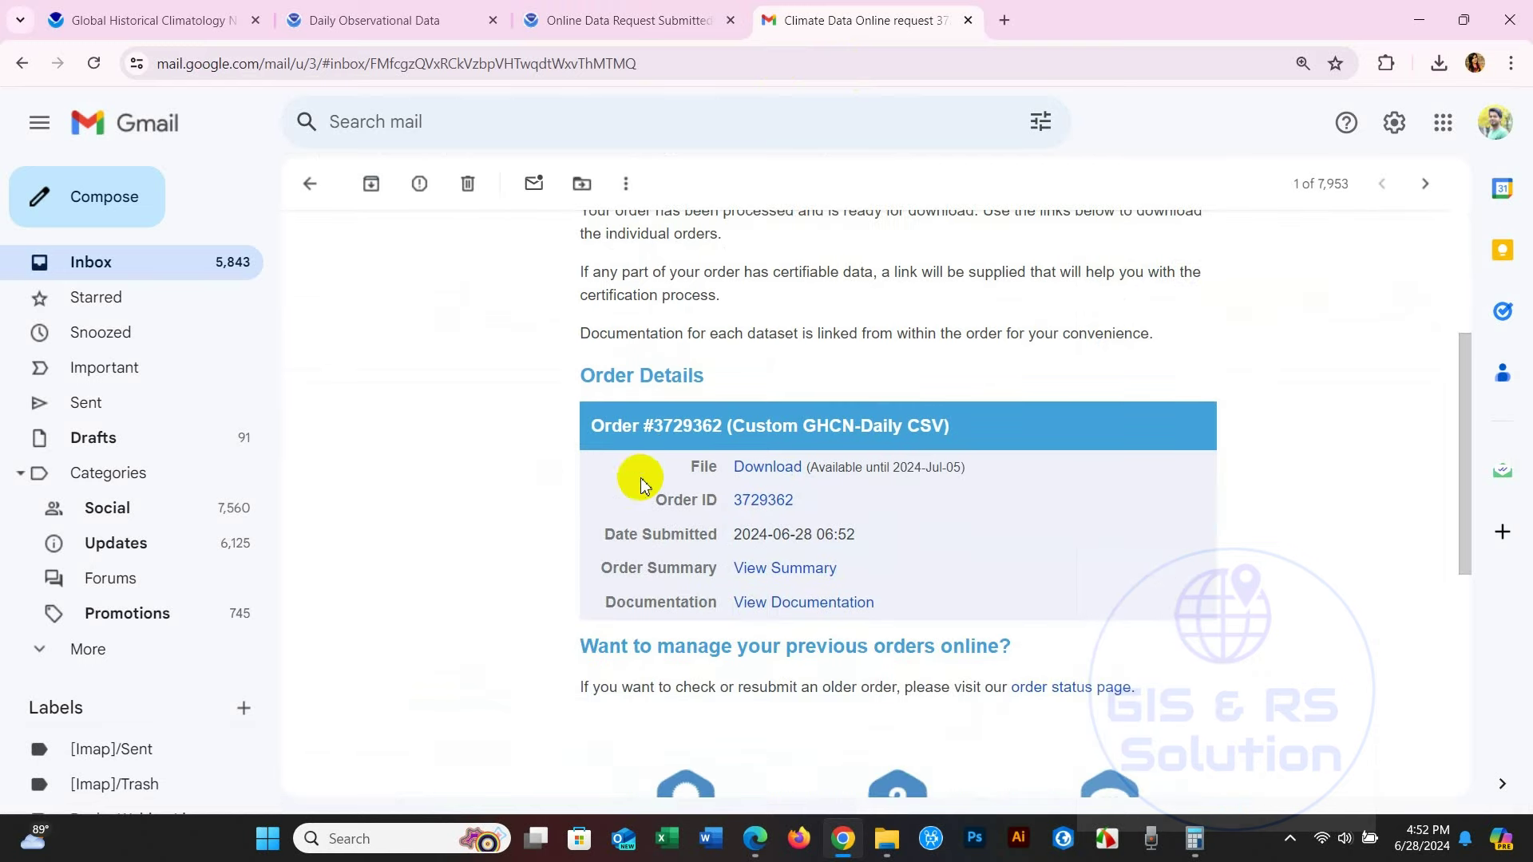
{"action": "left_click", "coordinate": [758, 477]}
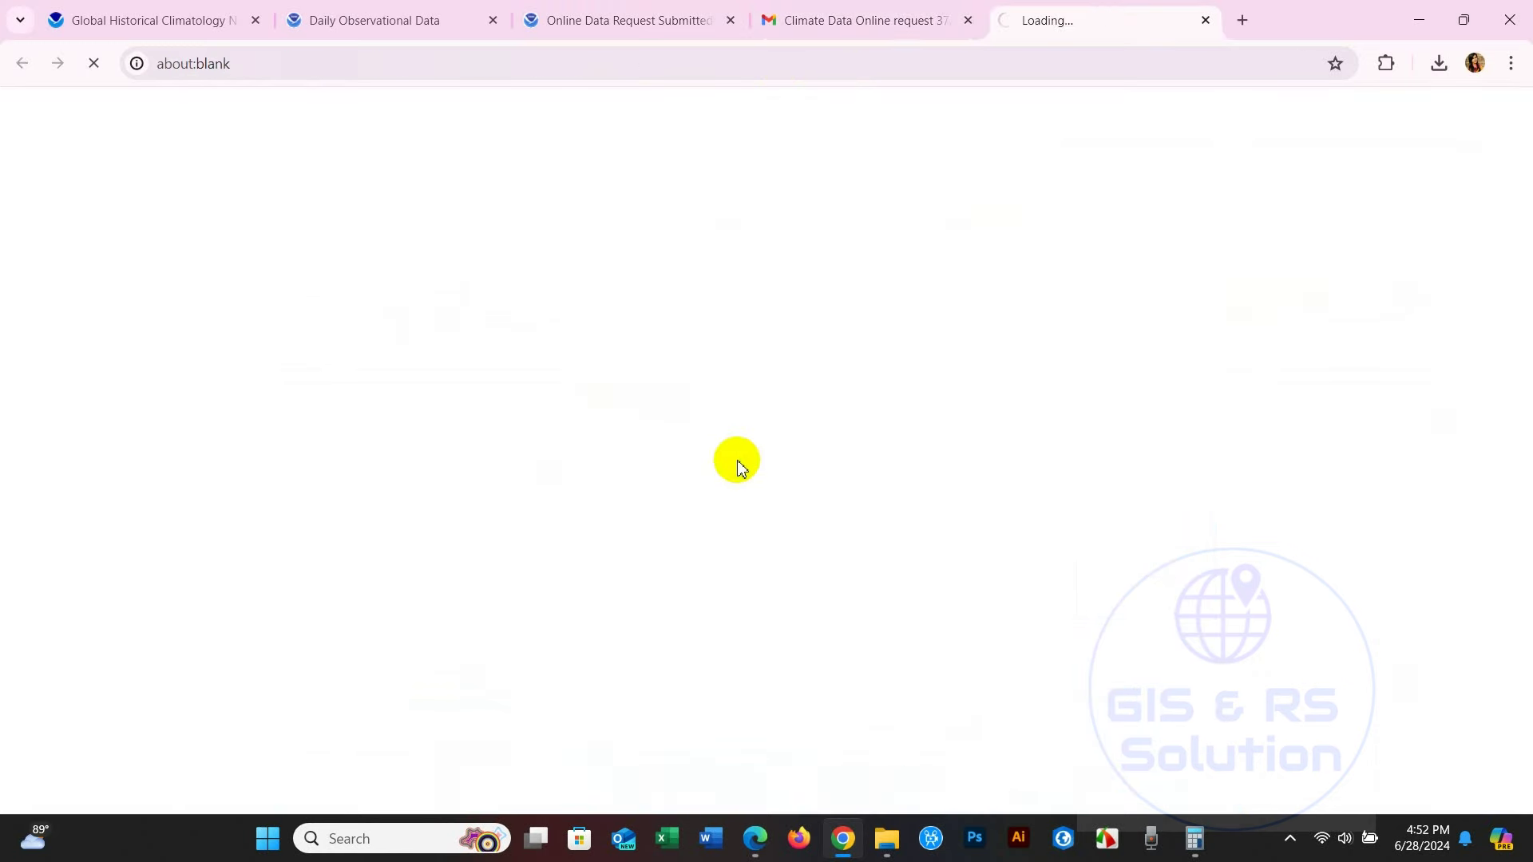
{"action": "left_click", "coordinate": [1439, 64]}
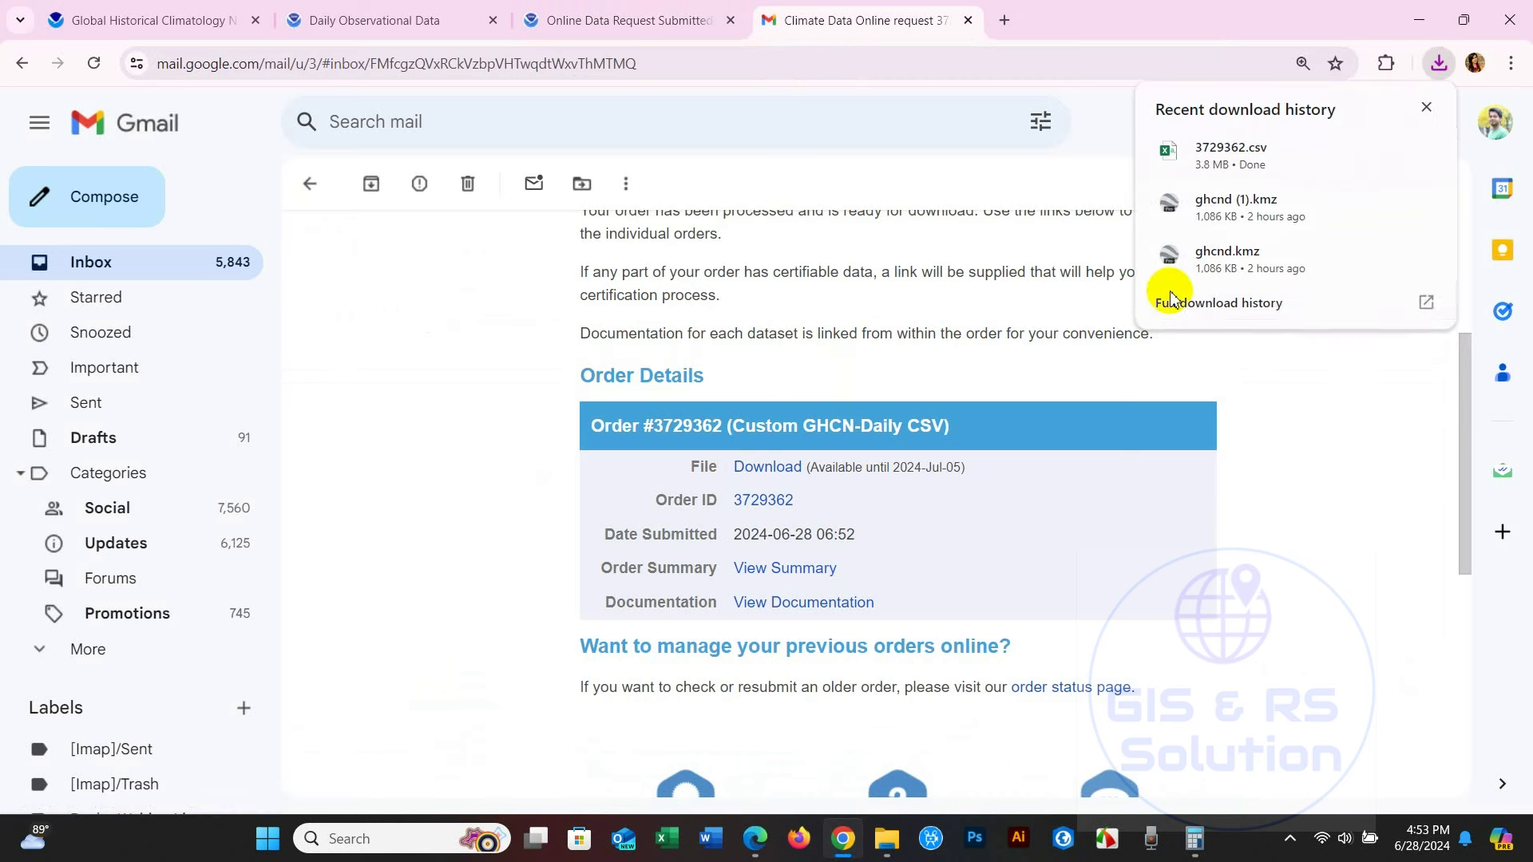
Step: Show 3729362.csv in the Downloads folder and open it in Excel
{"action": "left_click", "coordinate": [1385, 150]}
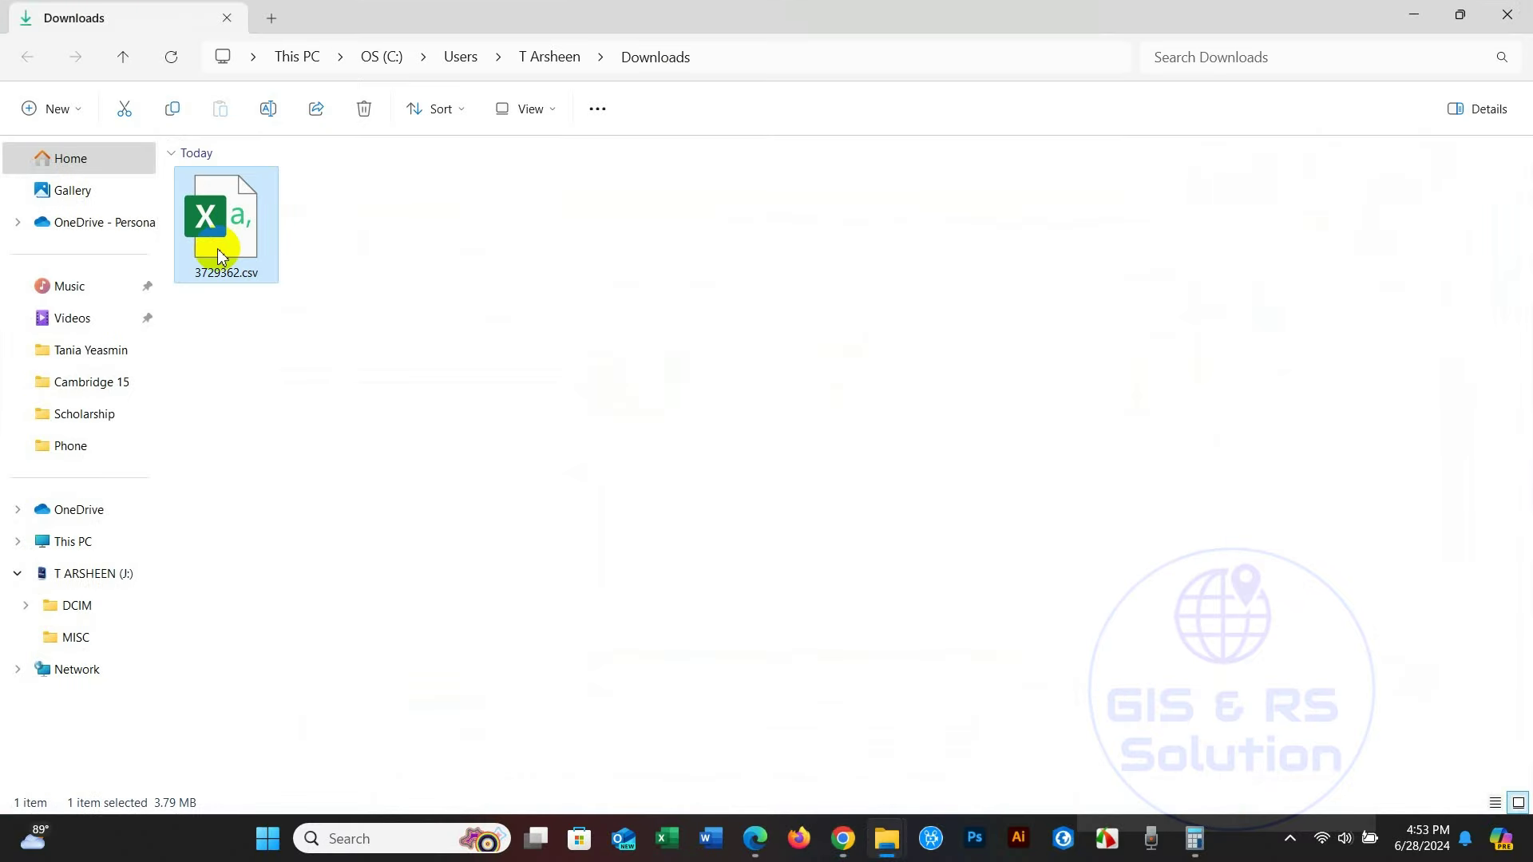
{"action": "right_click", "coordinate": [223, 242]}
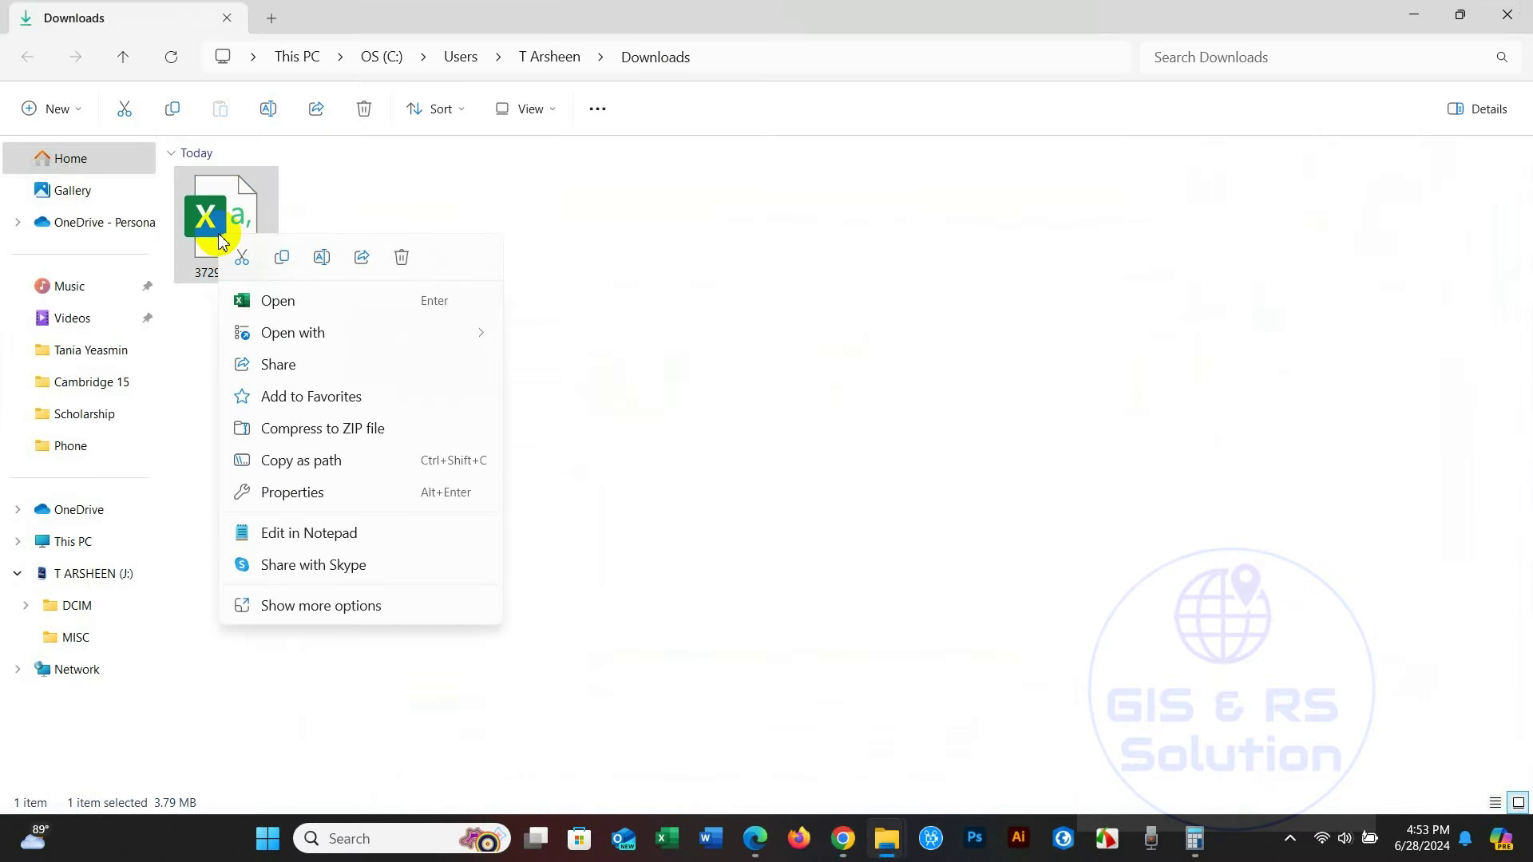
{"action": "left_click", "coordinate": [268, 298]}
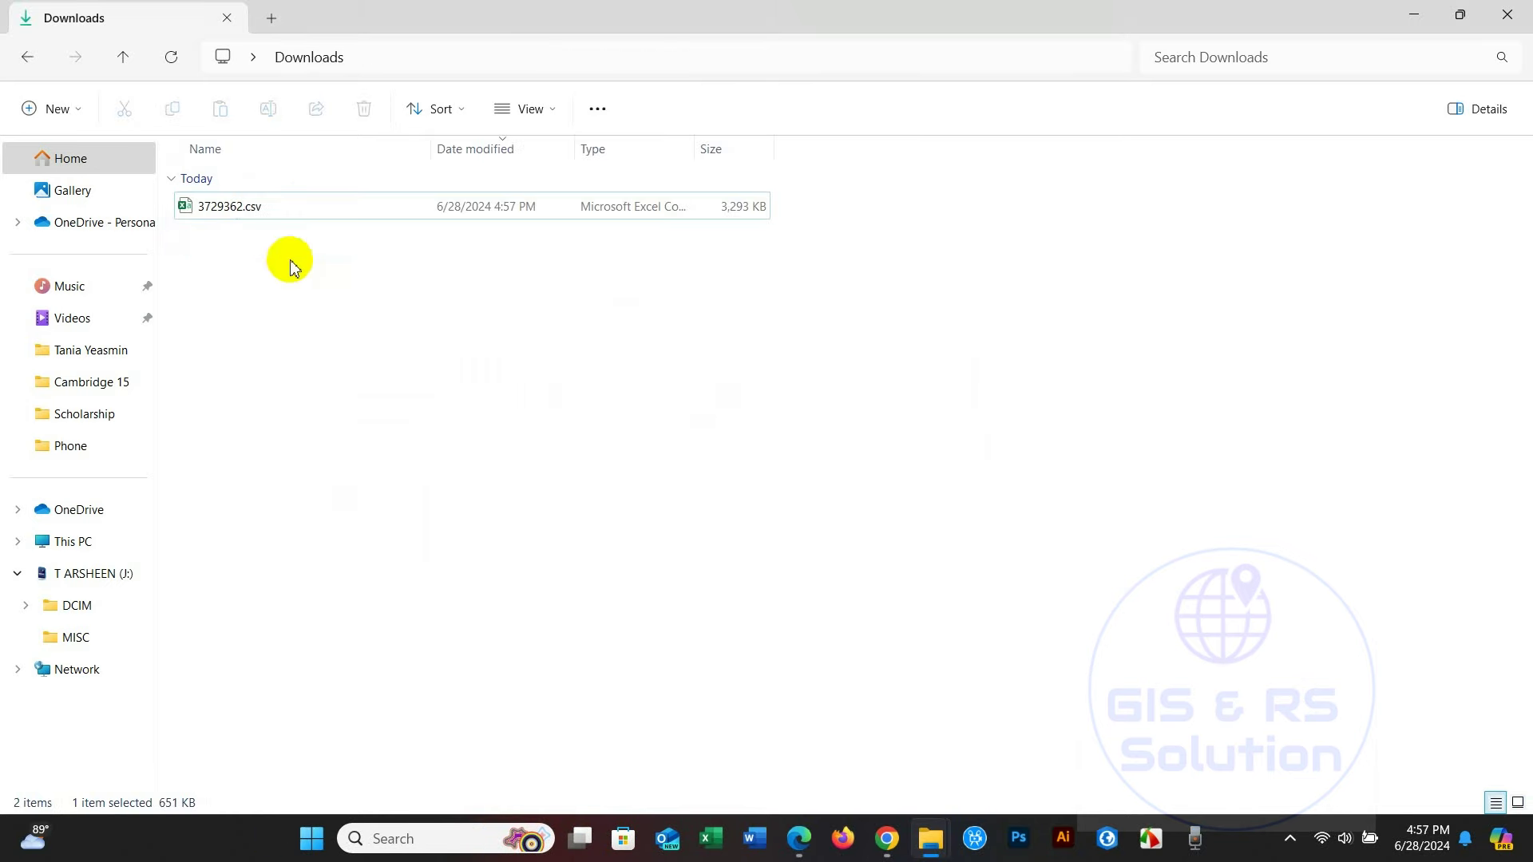
{"action": "left_click", "coordinate": [220, 205]}
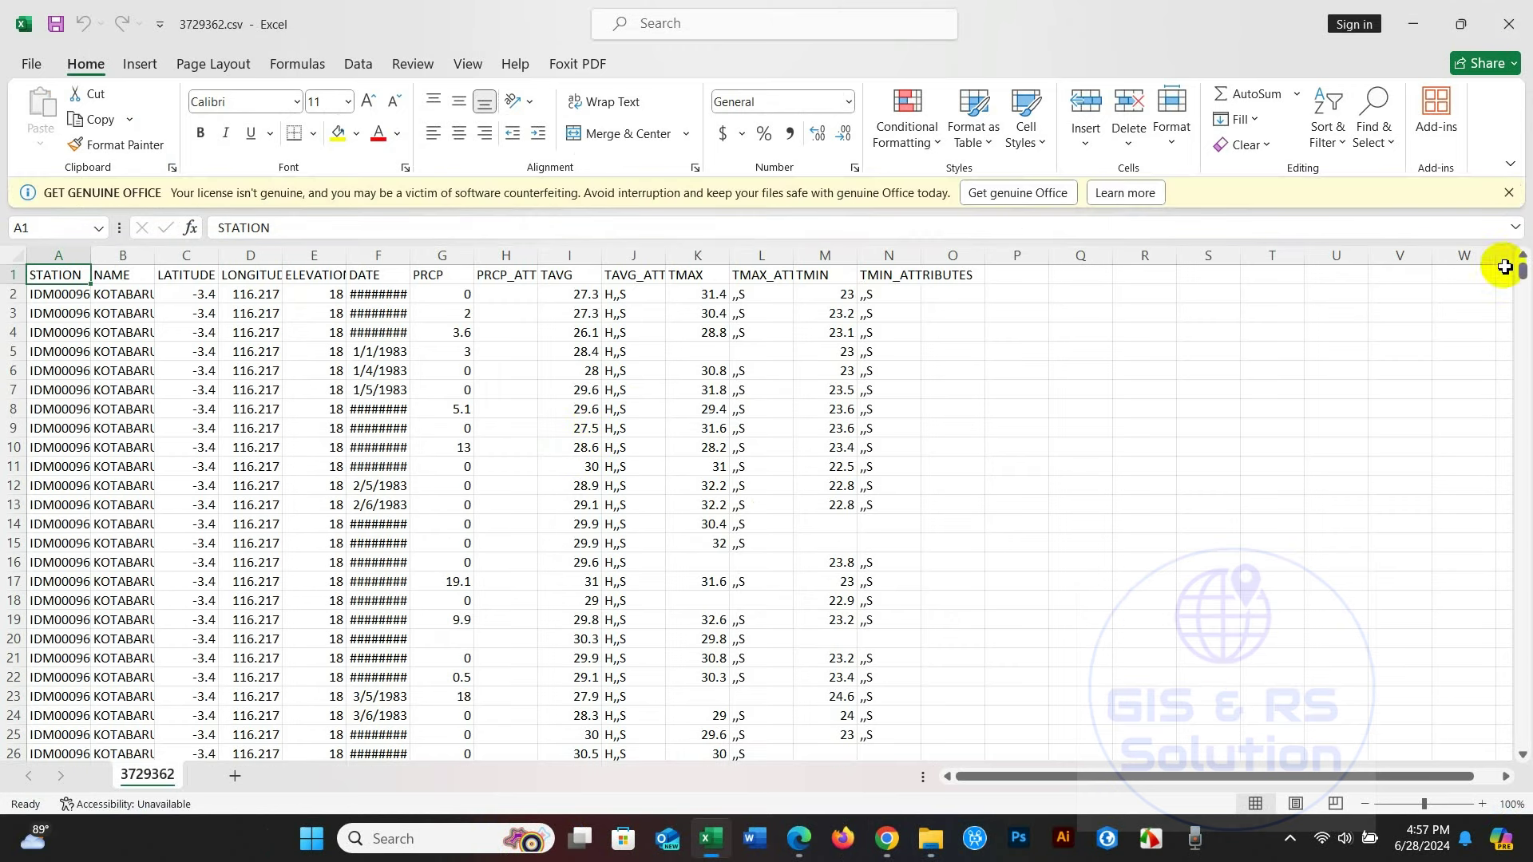
Step: Dismiss the Get Genuine Office notice and AutoFit the LONGITUDE, ELEVATION and DATE columns
{"action": "left_click", "coordinate": [1507, 193]}
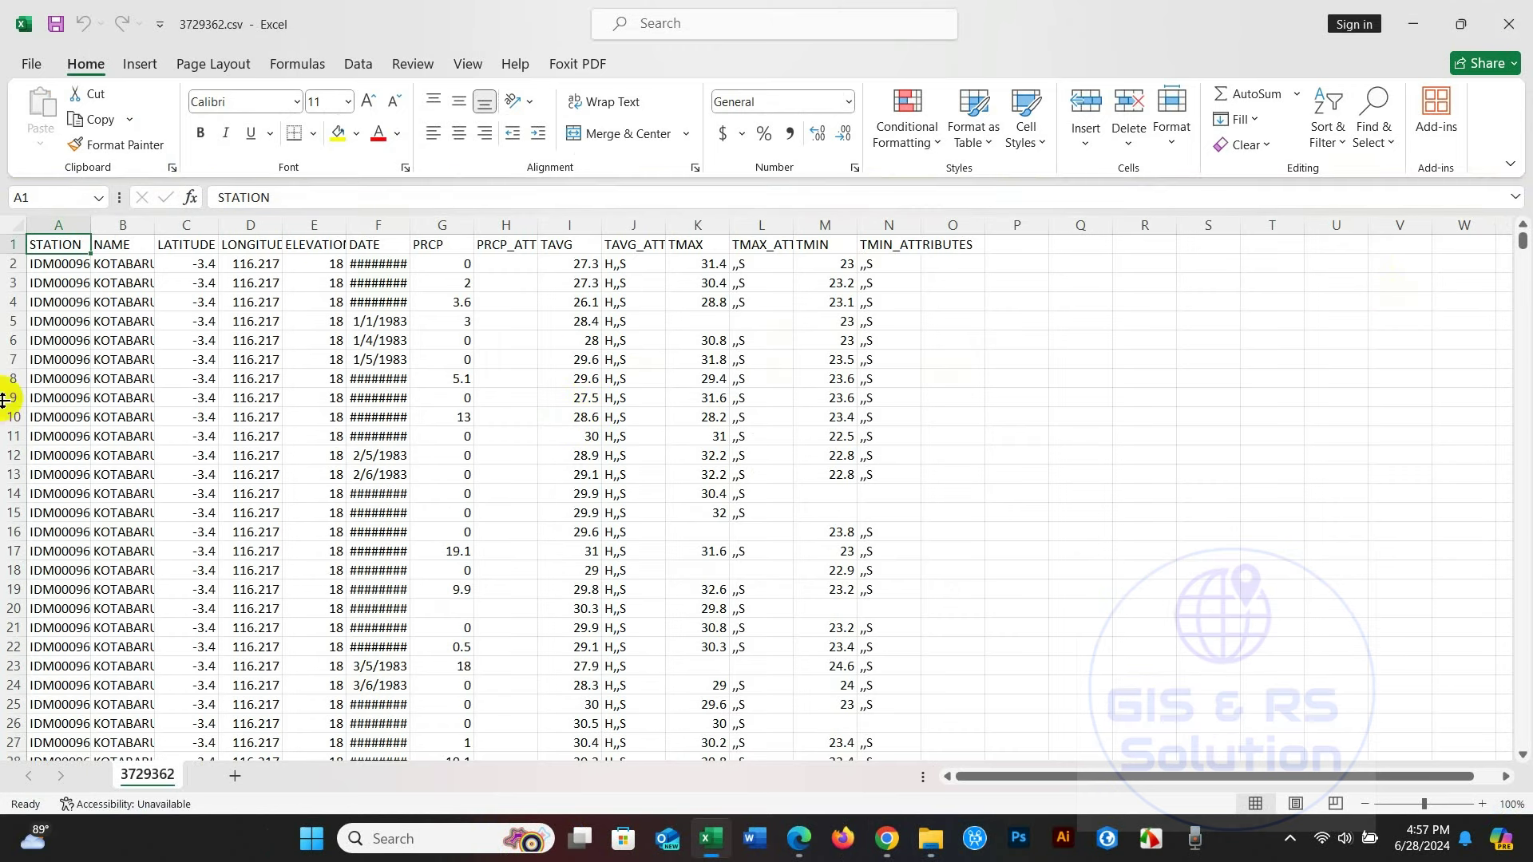
{"action": "left_click", "coordinate": [62, 226]}
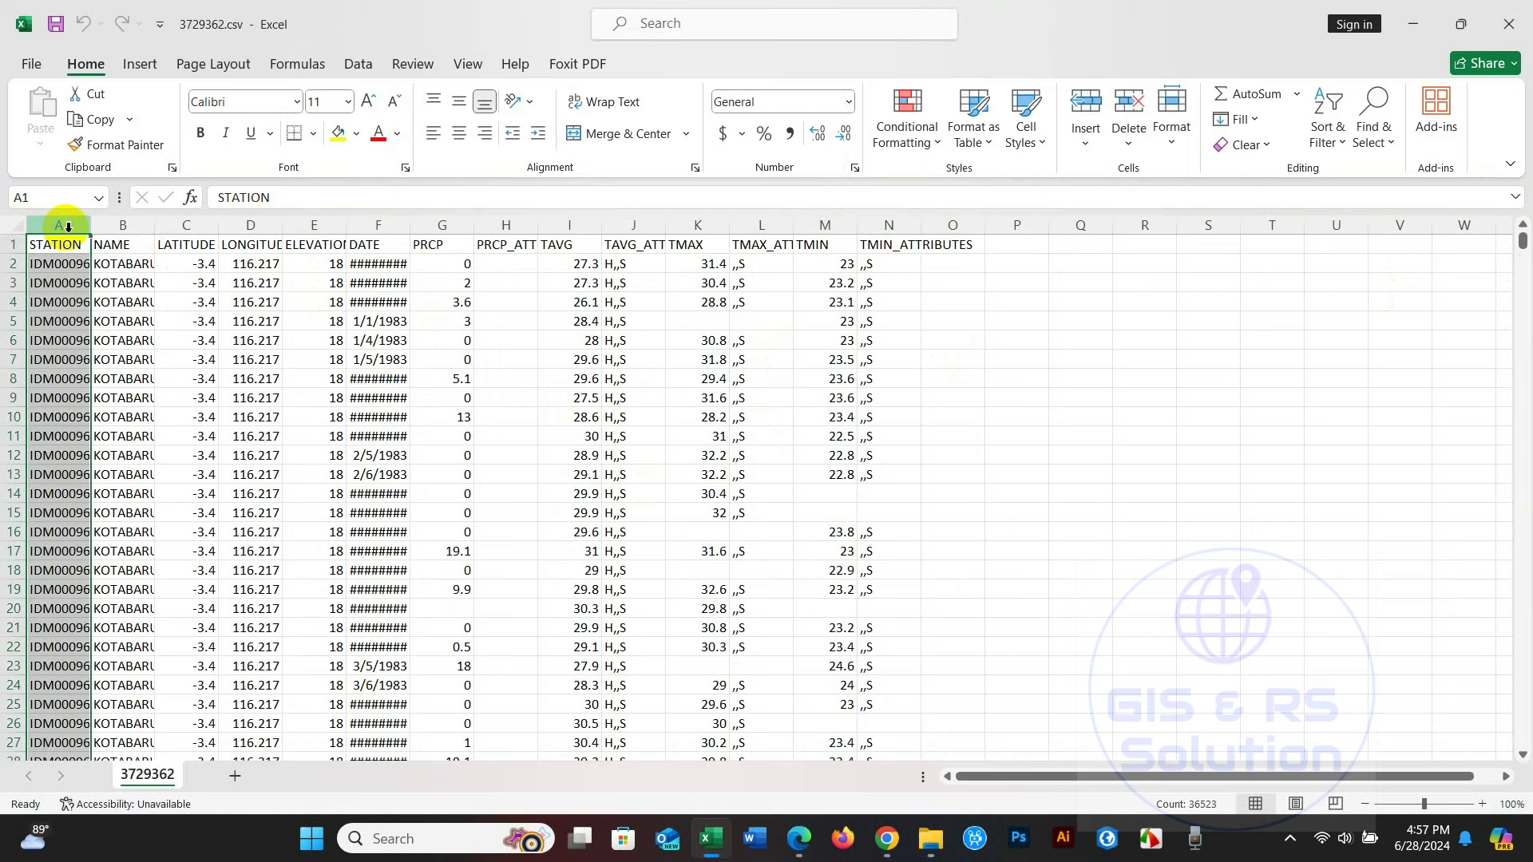
{"action": "left_click", "coordinate": [123, 226]}
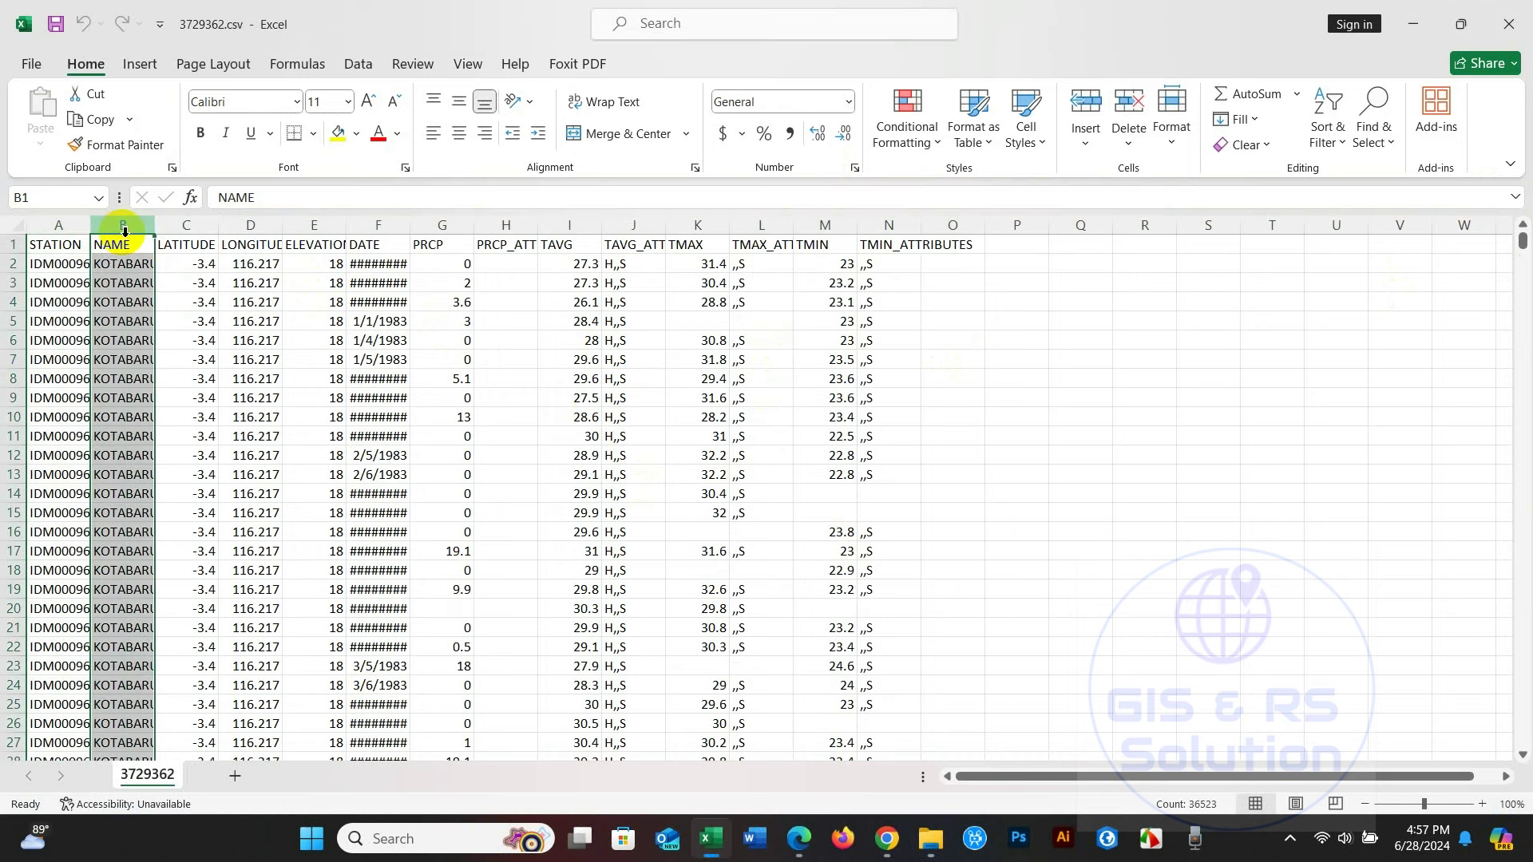
{"action": "left_click", "coordinate": [184, 228]}
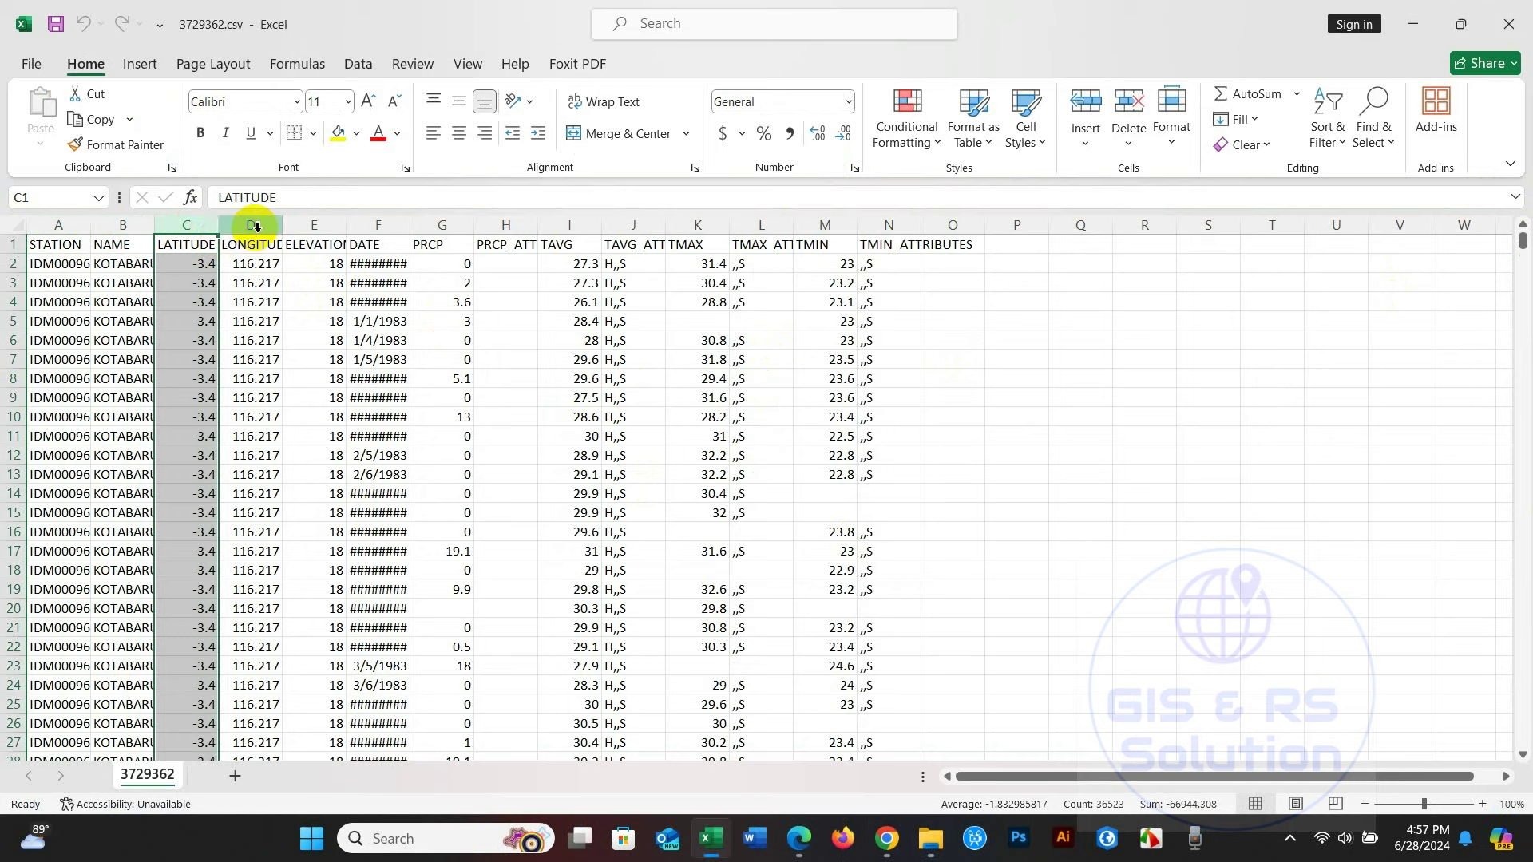
{"action": "left_click", "coordinate": [257, 228]}
{"action": "double_click", "coordinate": [284, 221]}
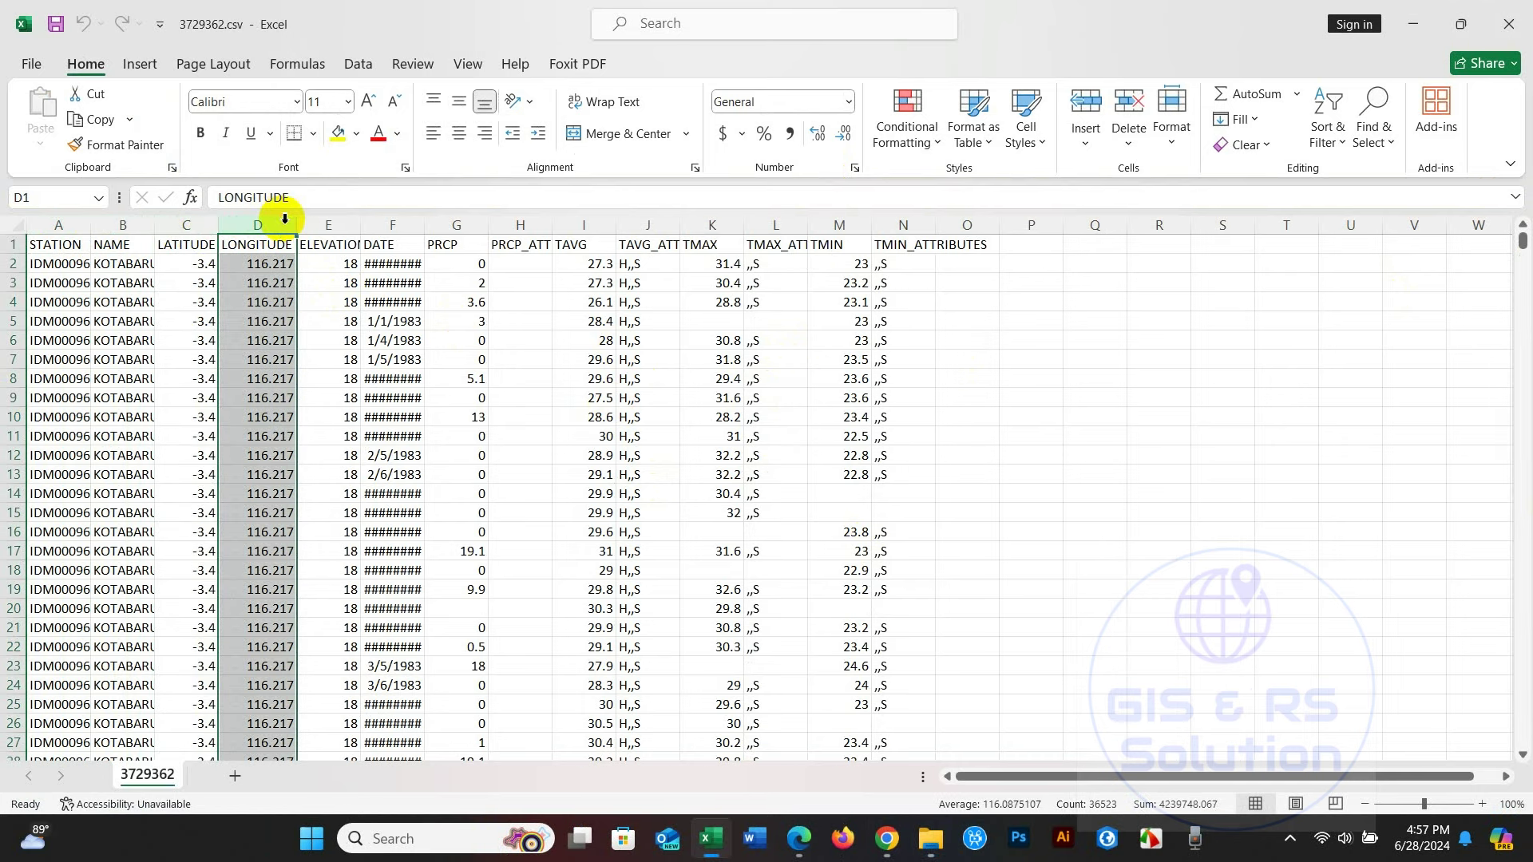
{"action": "left_click", "coordinate": [343, 225]}
{"action": "double_click", "coordinate": [360, 225]}
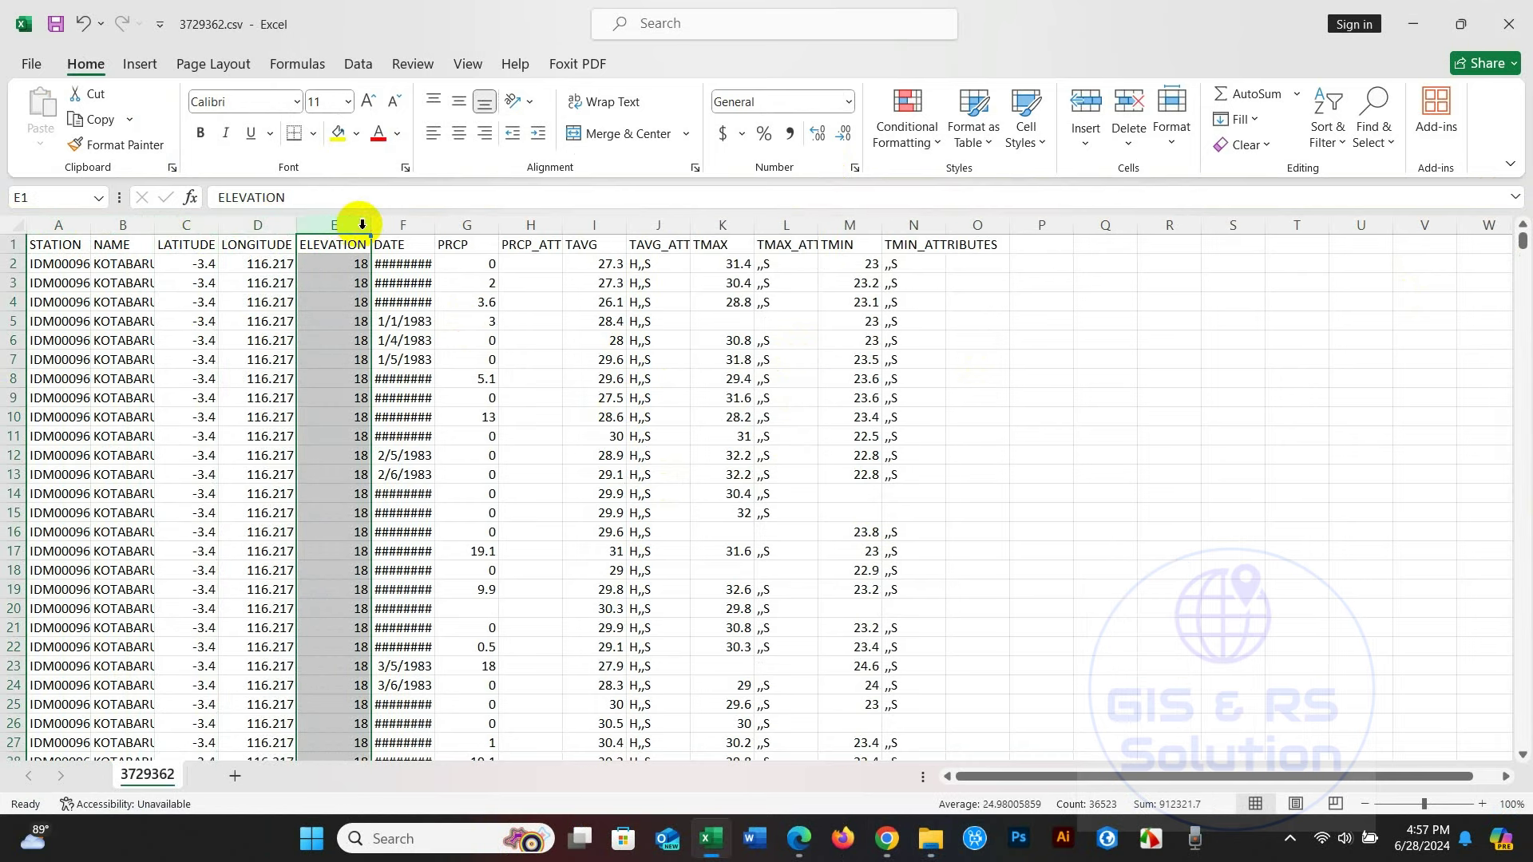
{"action": "double_click", "coordinate": [435, 224]}
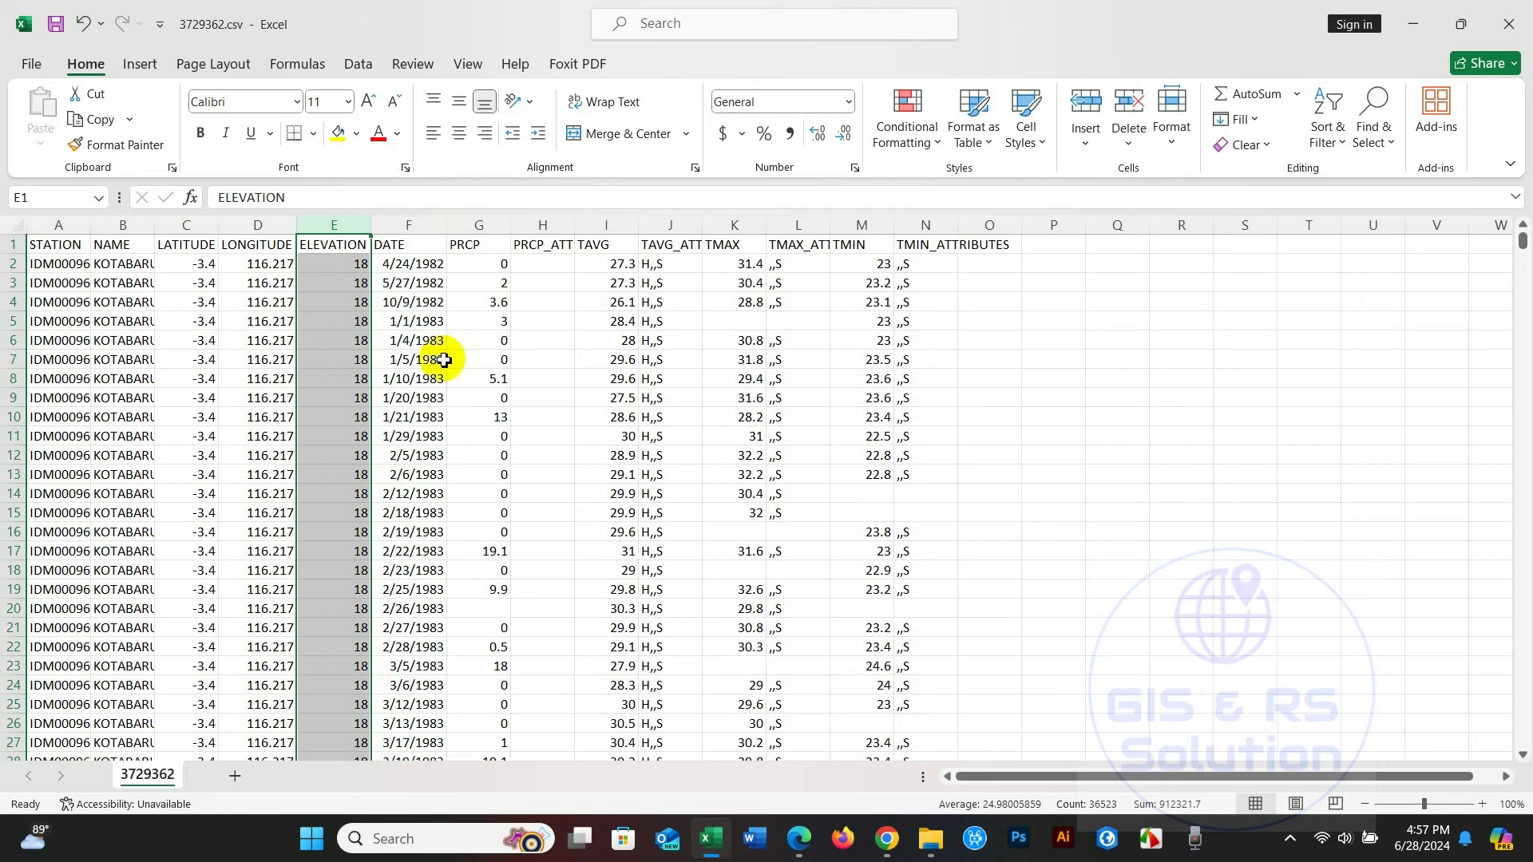
{"action": "left_click", "coordinate": [431, 271]}
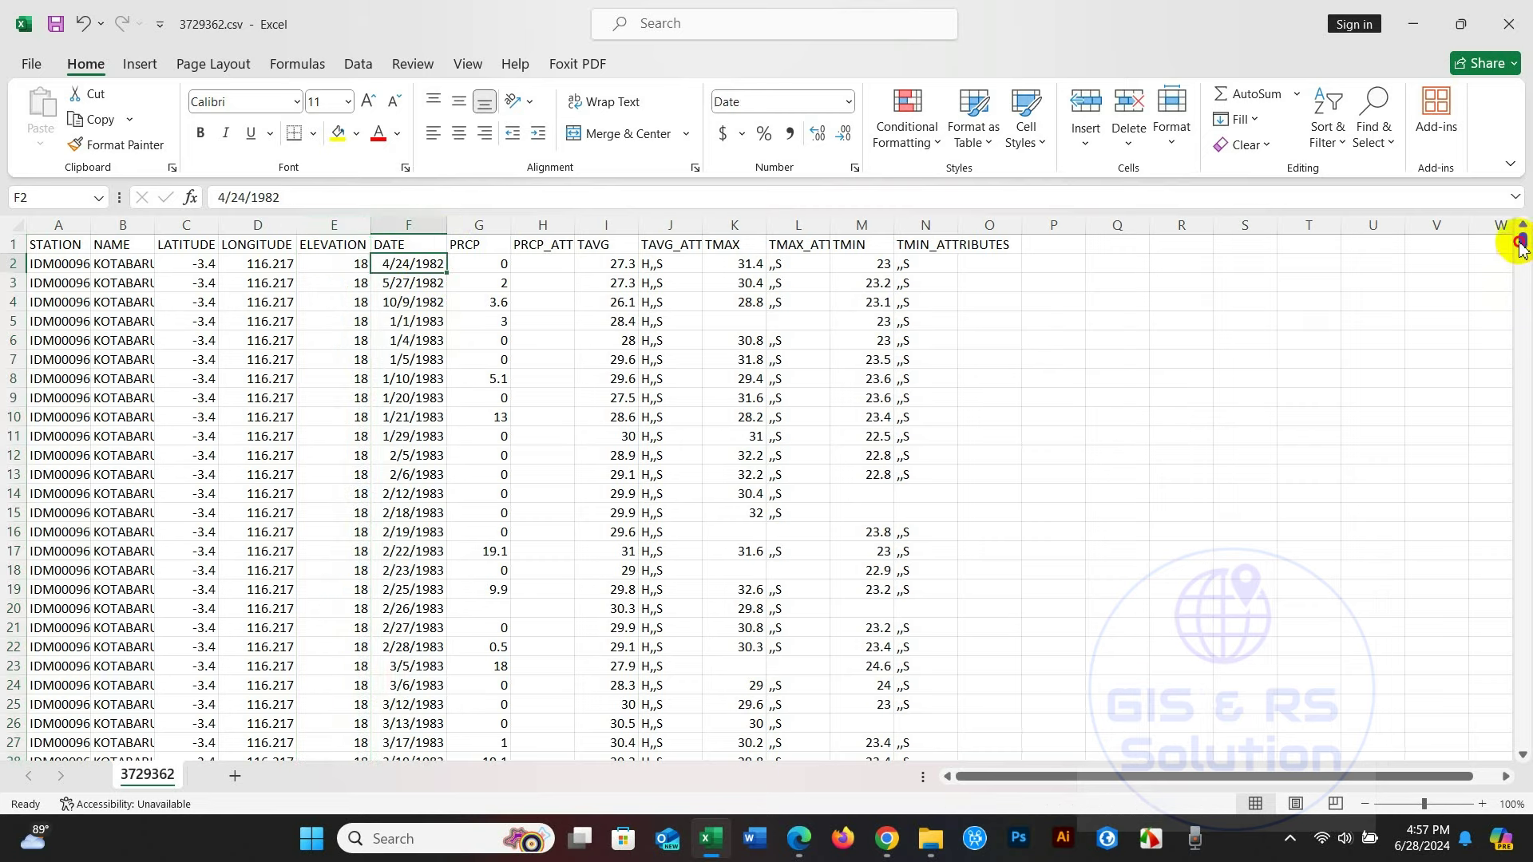
Step: Scroll the sheet to confirm the records end at 6/23/2024 in row 36523
{"action": "left_click_drag", "start_coordinate": [1520, 247], "coordinate": [1523, 744]}
{"action": "scroll", "coordinate": [670, 579], "scroll_direction": "down", "scroll_amount": 4}
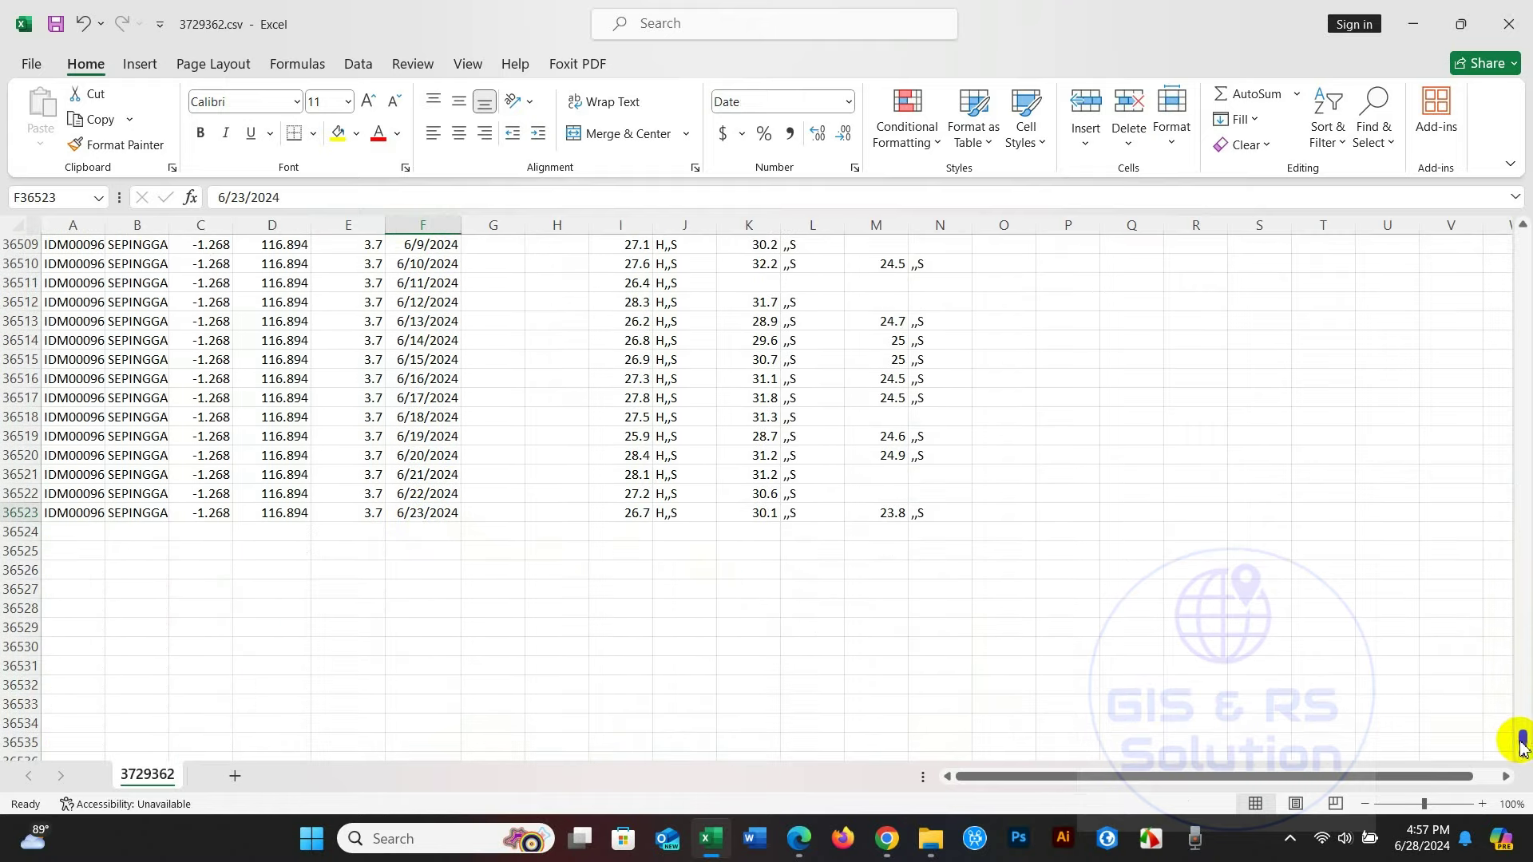
{"action": "left_click_drag", "start_coordinate": [1523, 736], "coordinate": [1495, 232]}
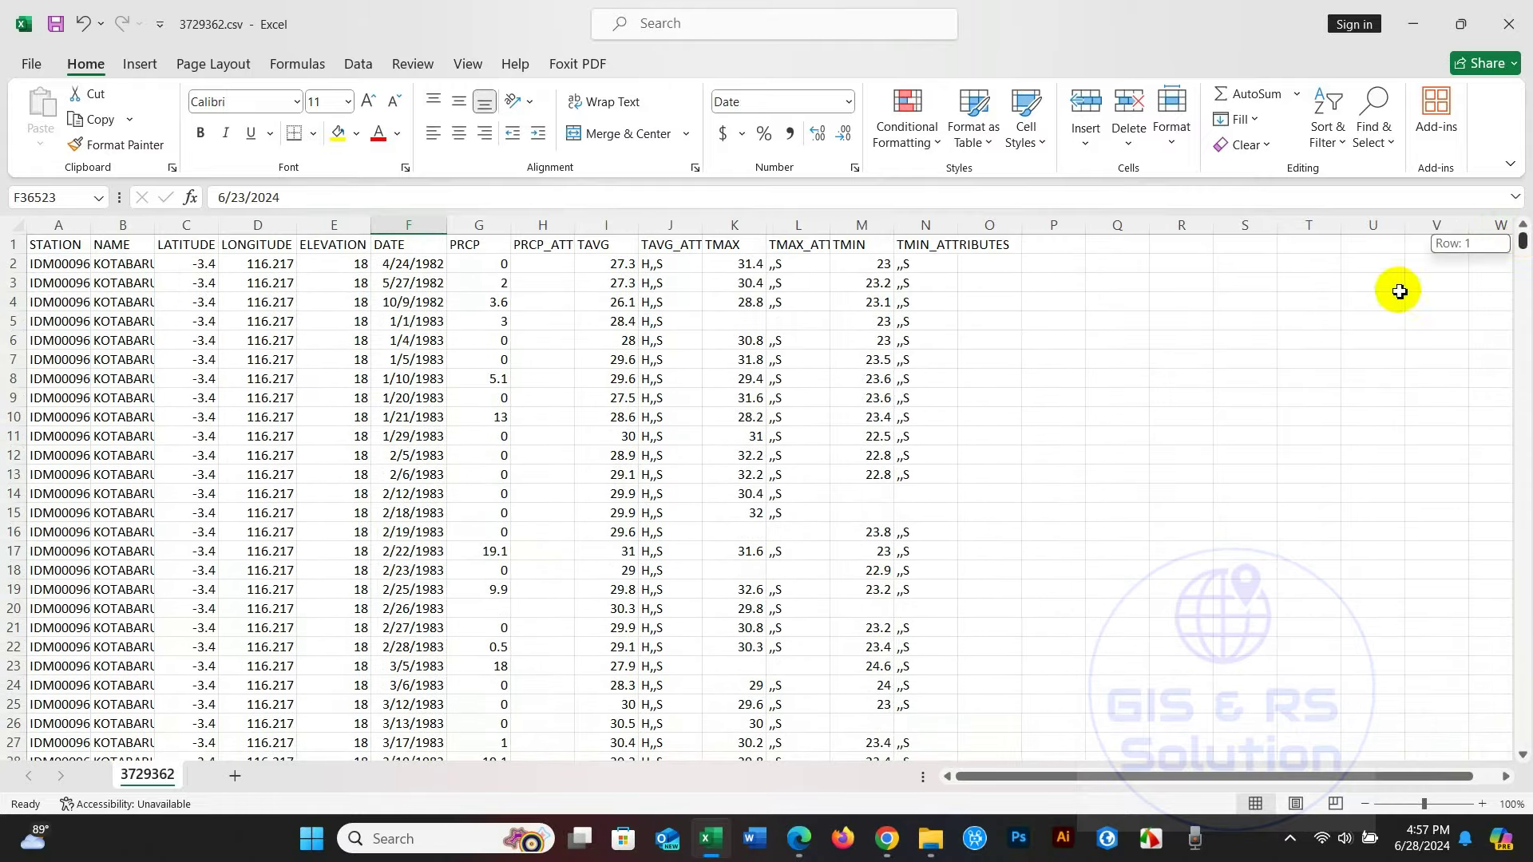
{"action": "left_click_drag", "start_coordinate": [1399, 291], "coordinate": [911, 368]}
Step: Delete the PRCP_ATTRIBUTES and TAVG_ATTRIBUTES columns
{"action": "left_click", "coordinate": [471, 228]}
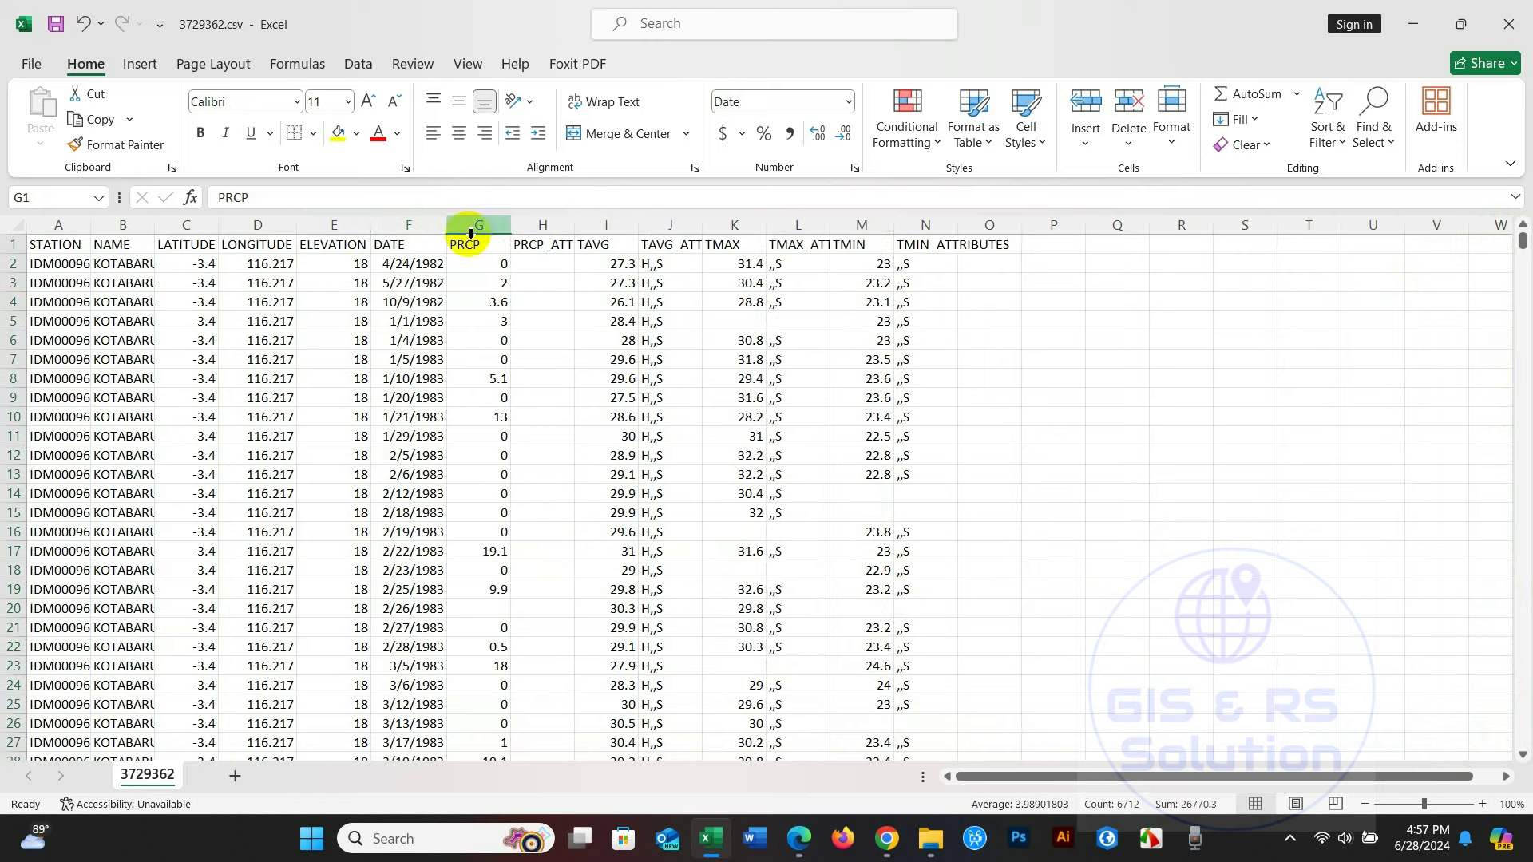
{"action": "left_click", "coordinate": [542, 227]}
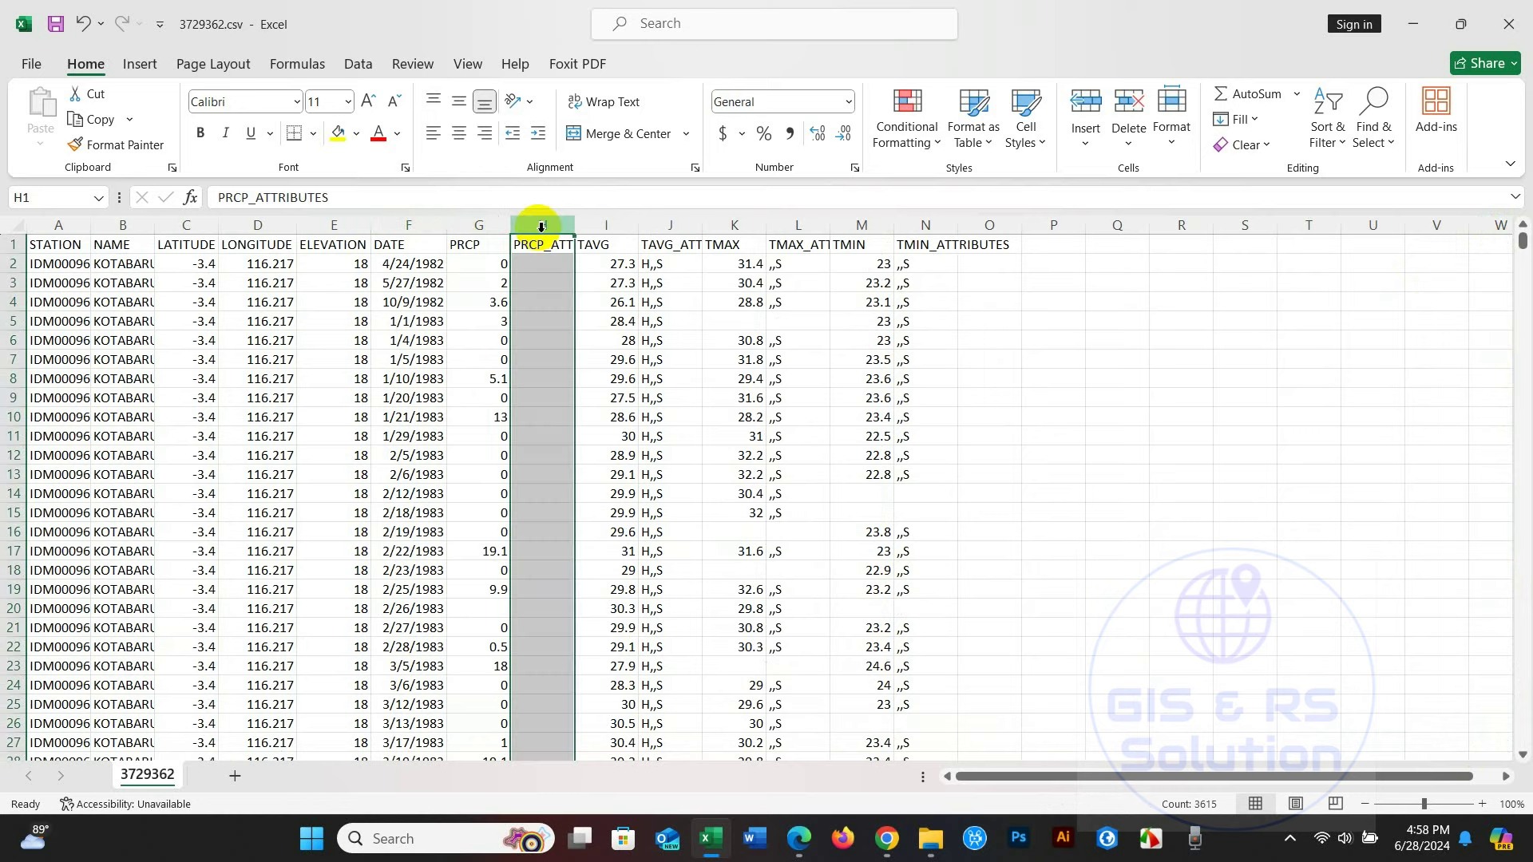
{"action": "right_click", "coordinate": [542, 228]}
{"action": "left_click", "coordinate": [589, 448]}
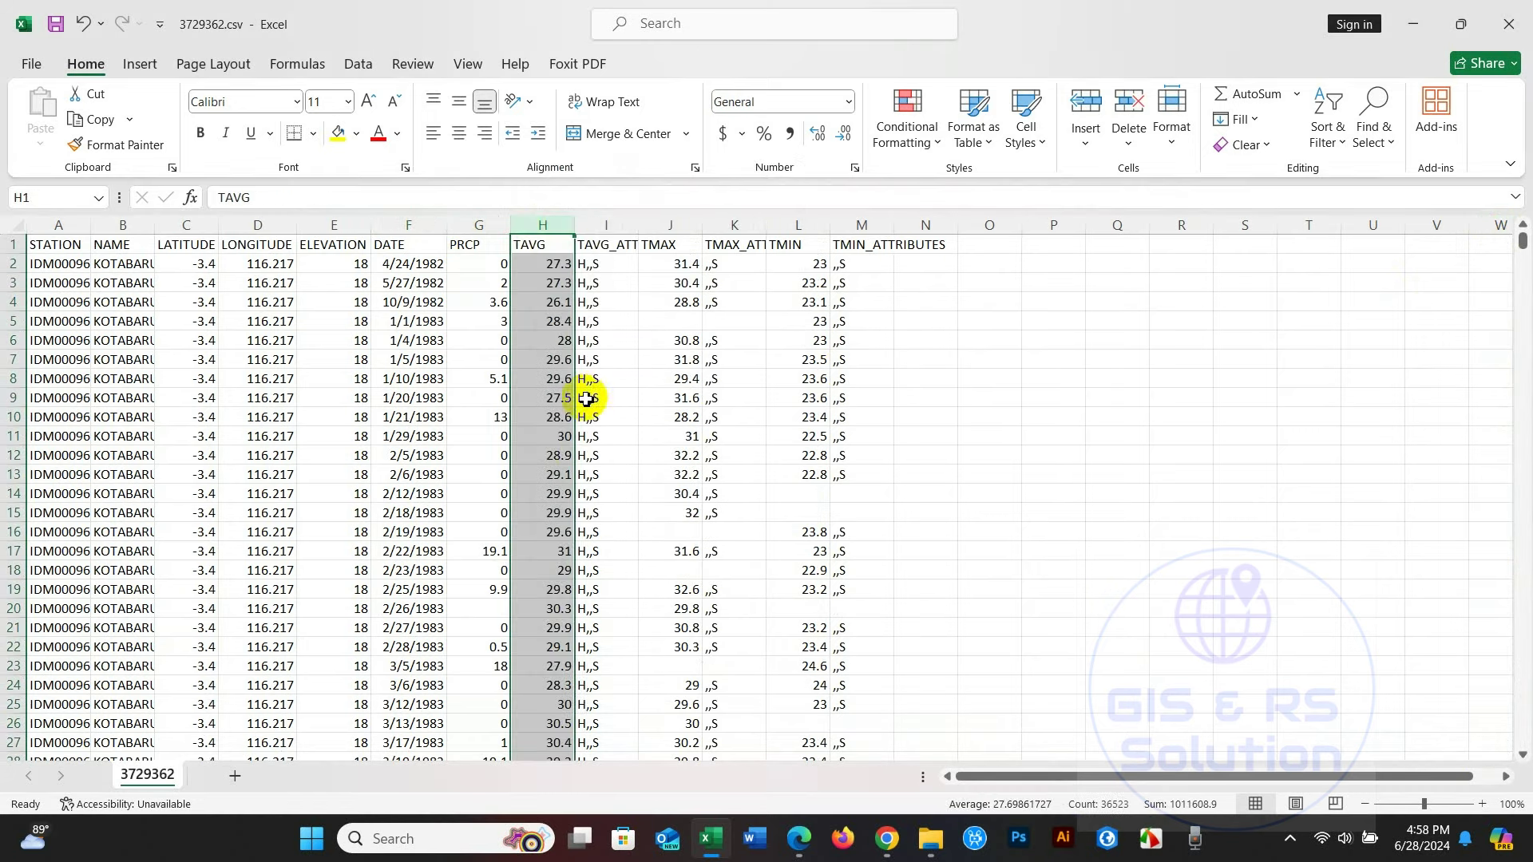
{"action": "double_click", "coordinate": [639, 221]}
{"action": "left_click", "coordinate": [549, 271]}
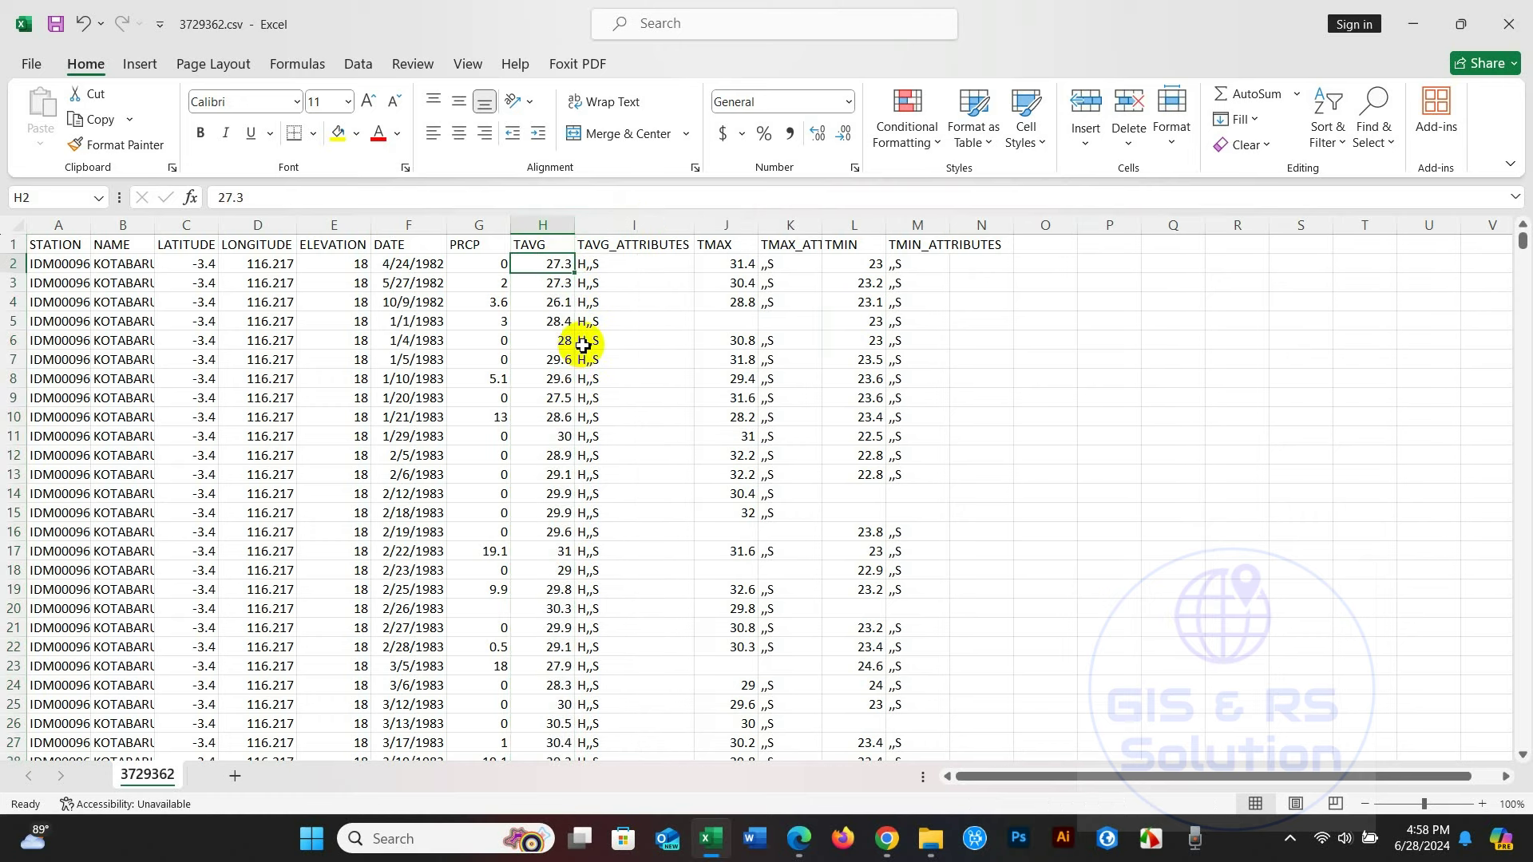
{"action": "left_click", "coordinate": [611, 229]}
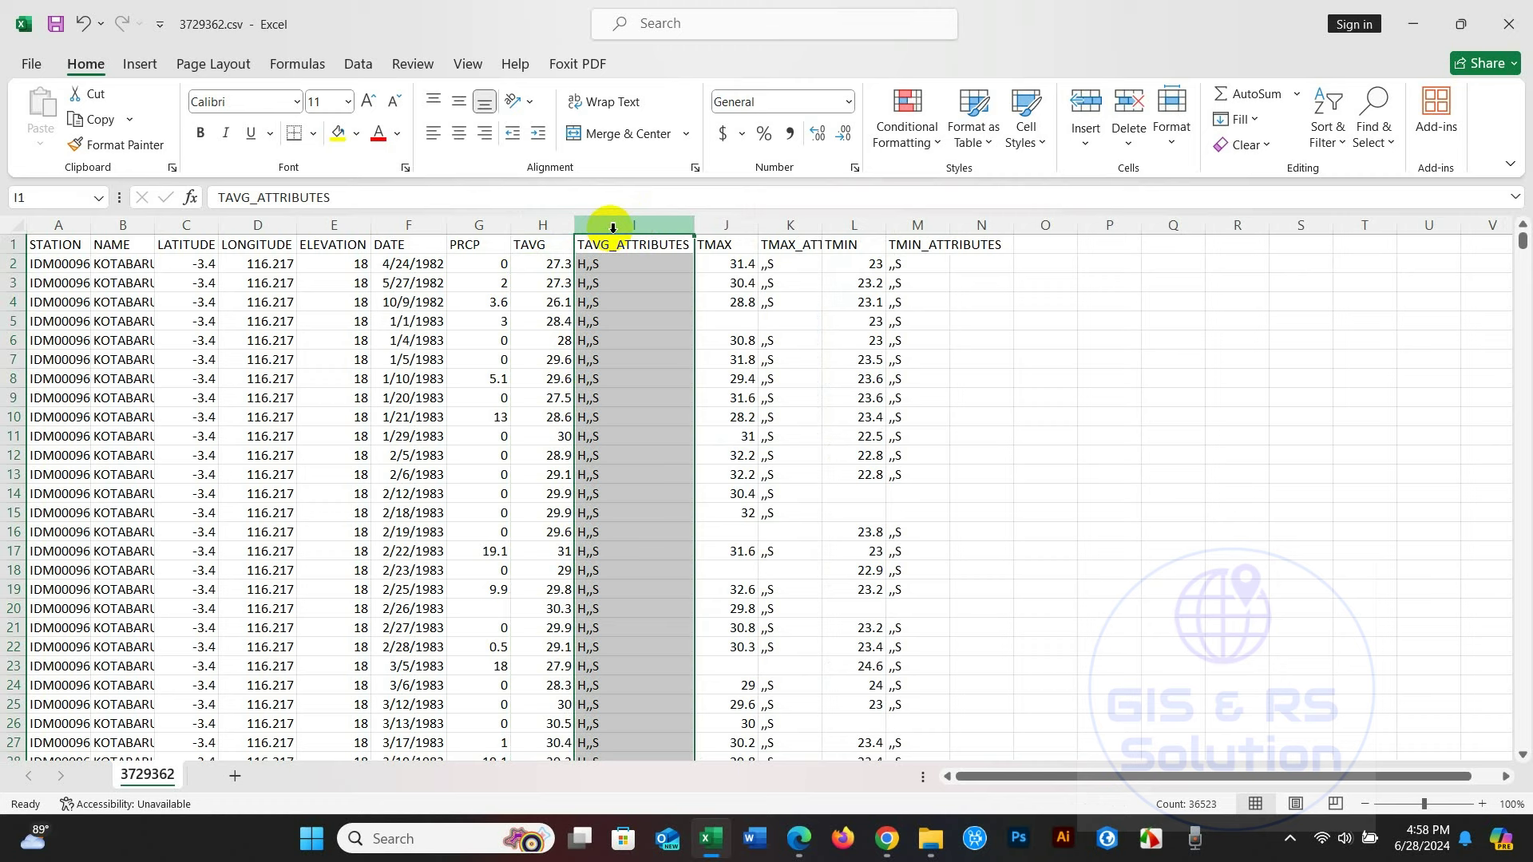
{"action": "left_click", "coordinate": [728, 285]}
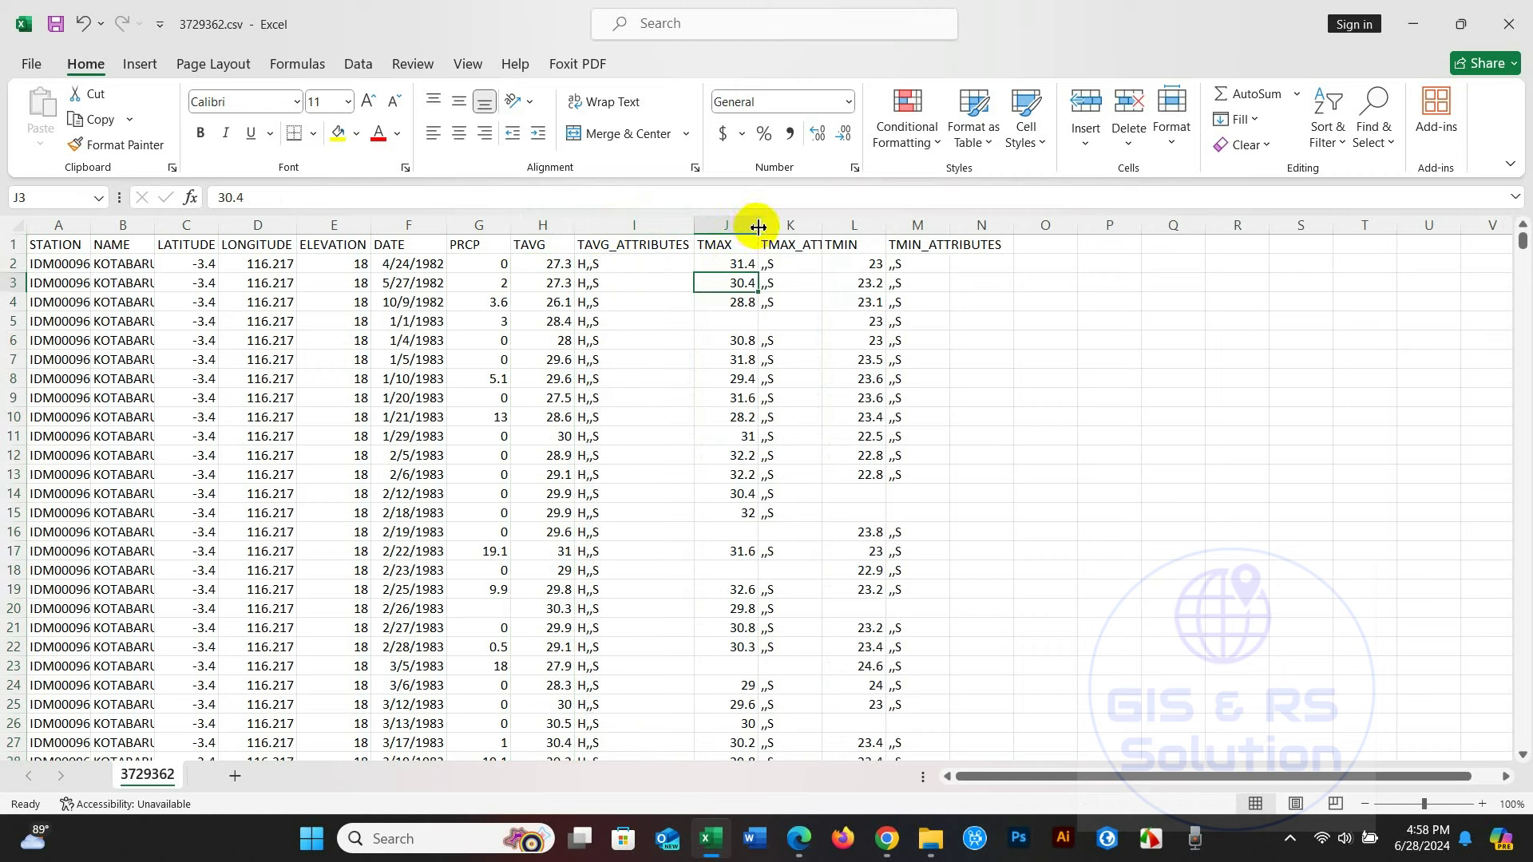
{"action": "double_click", "coordinate": [822, 225]}
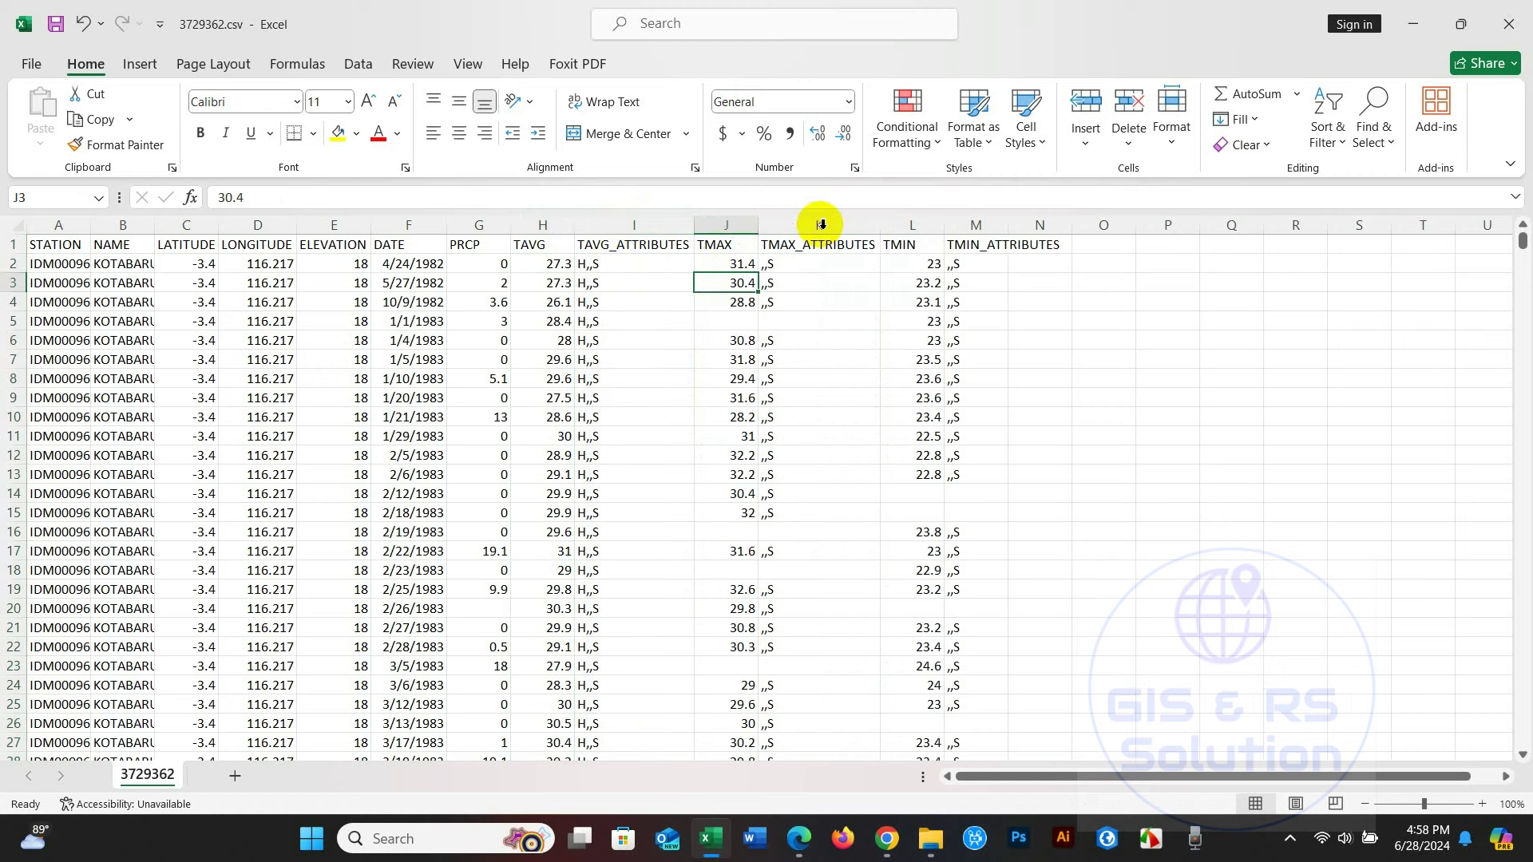
{"action": "left_click", "coordinate": [647, 226]}
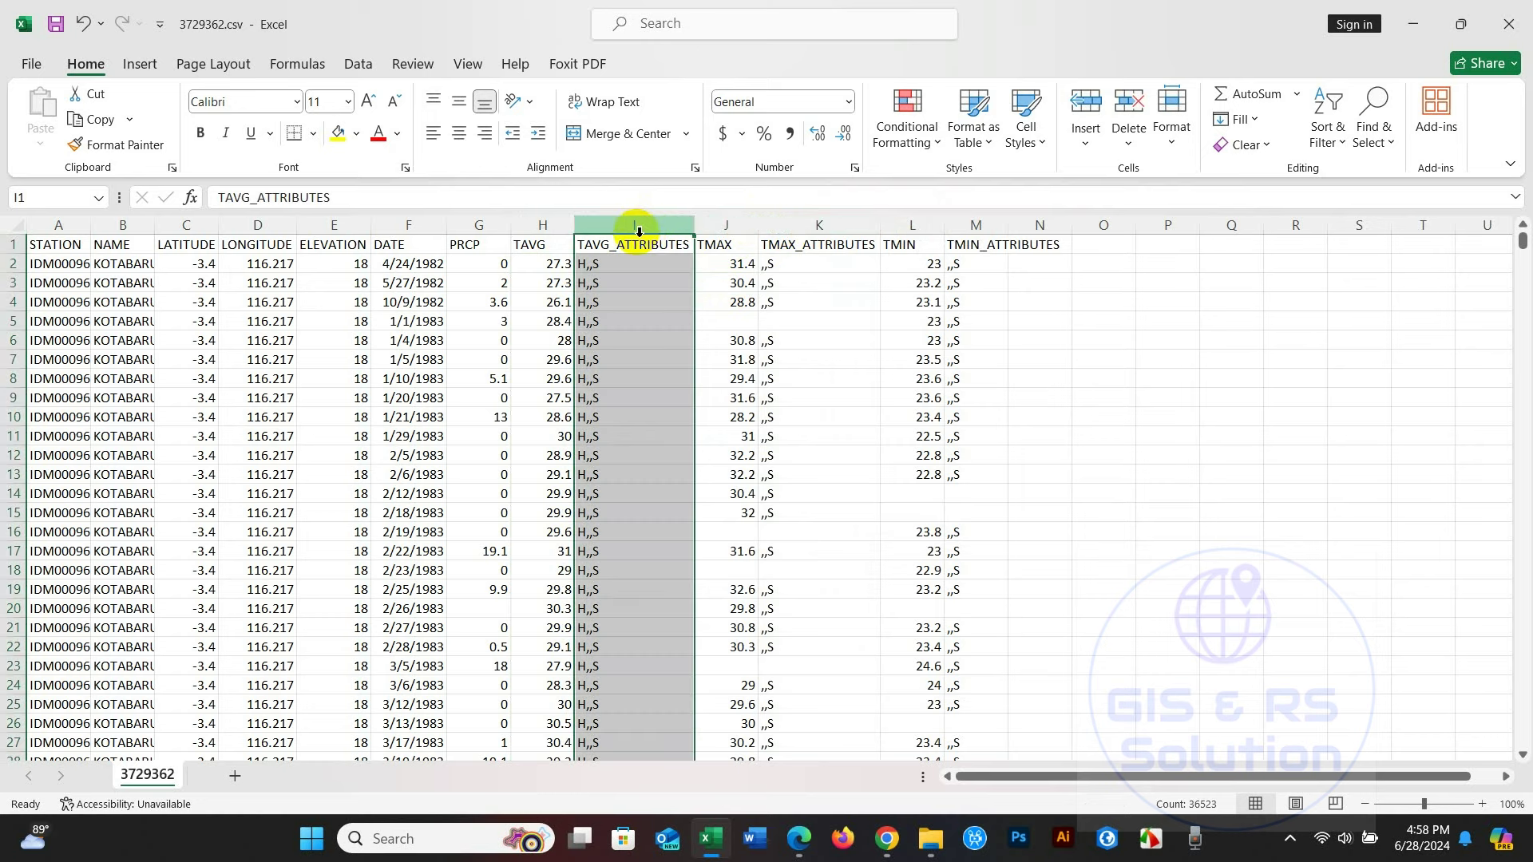
{"action": "right_click", "coordinate": [639, 232]}
{"action": "left_click", "coordinate": [692, 455]}
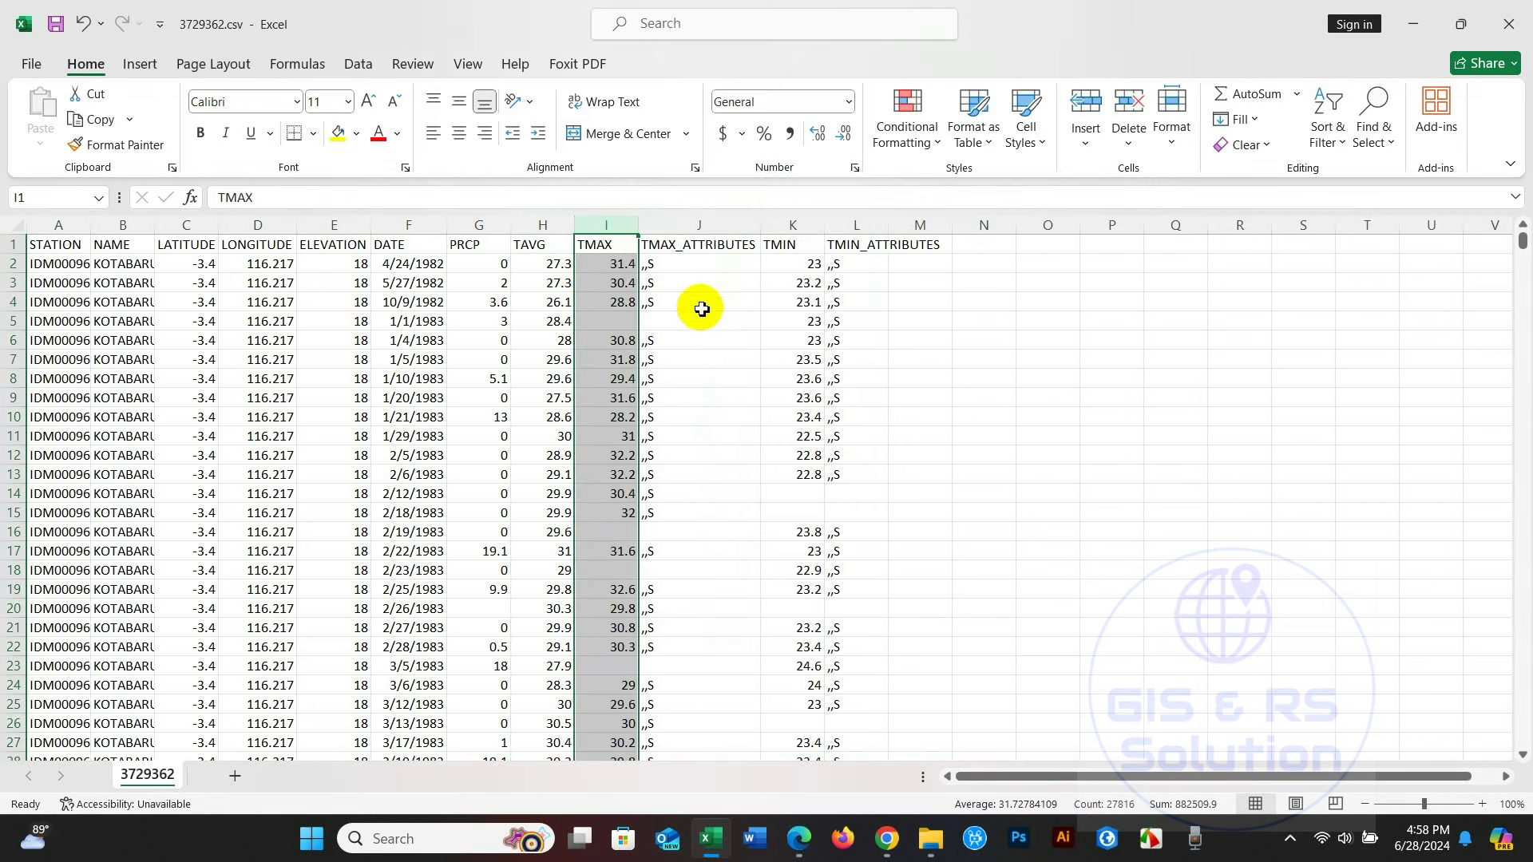
Step: Delete the TMAX_ATTRIBUTES and TMIN_ATTRIBUTES columns, leaving STATION through TMIN
{"action": "left_click", "coordinate": [688, 226]}
{"action": "right_click", "coordinate": [690, 228]}
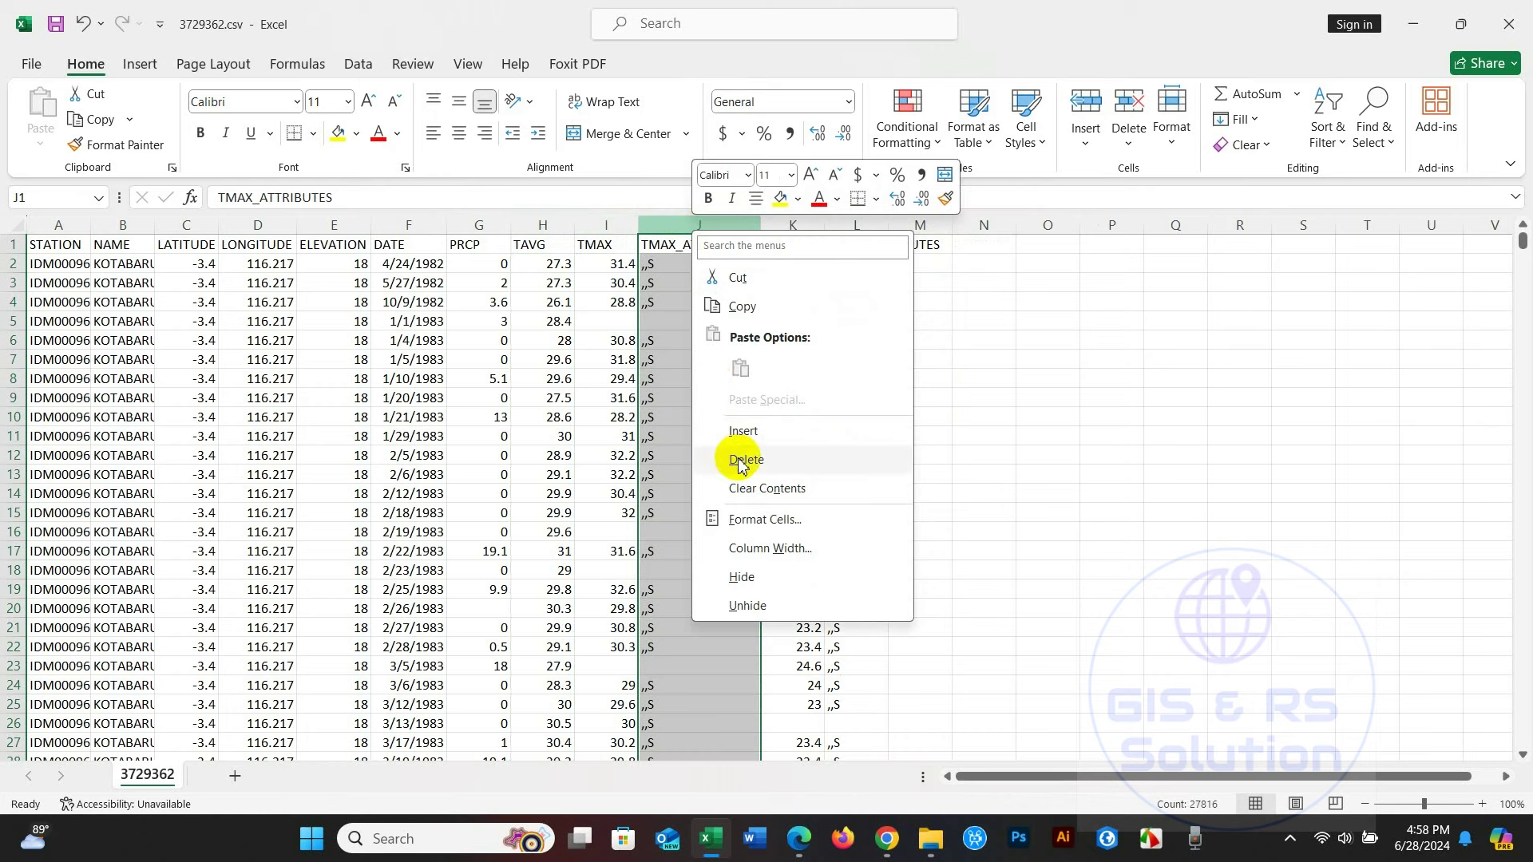
{"action": "left_click", "coordinate": [743, 461]}
{"action": "left_click", "coordinate": [798, 226]}
{"action": "right_click", "coordinate": [801, 232]}
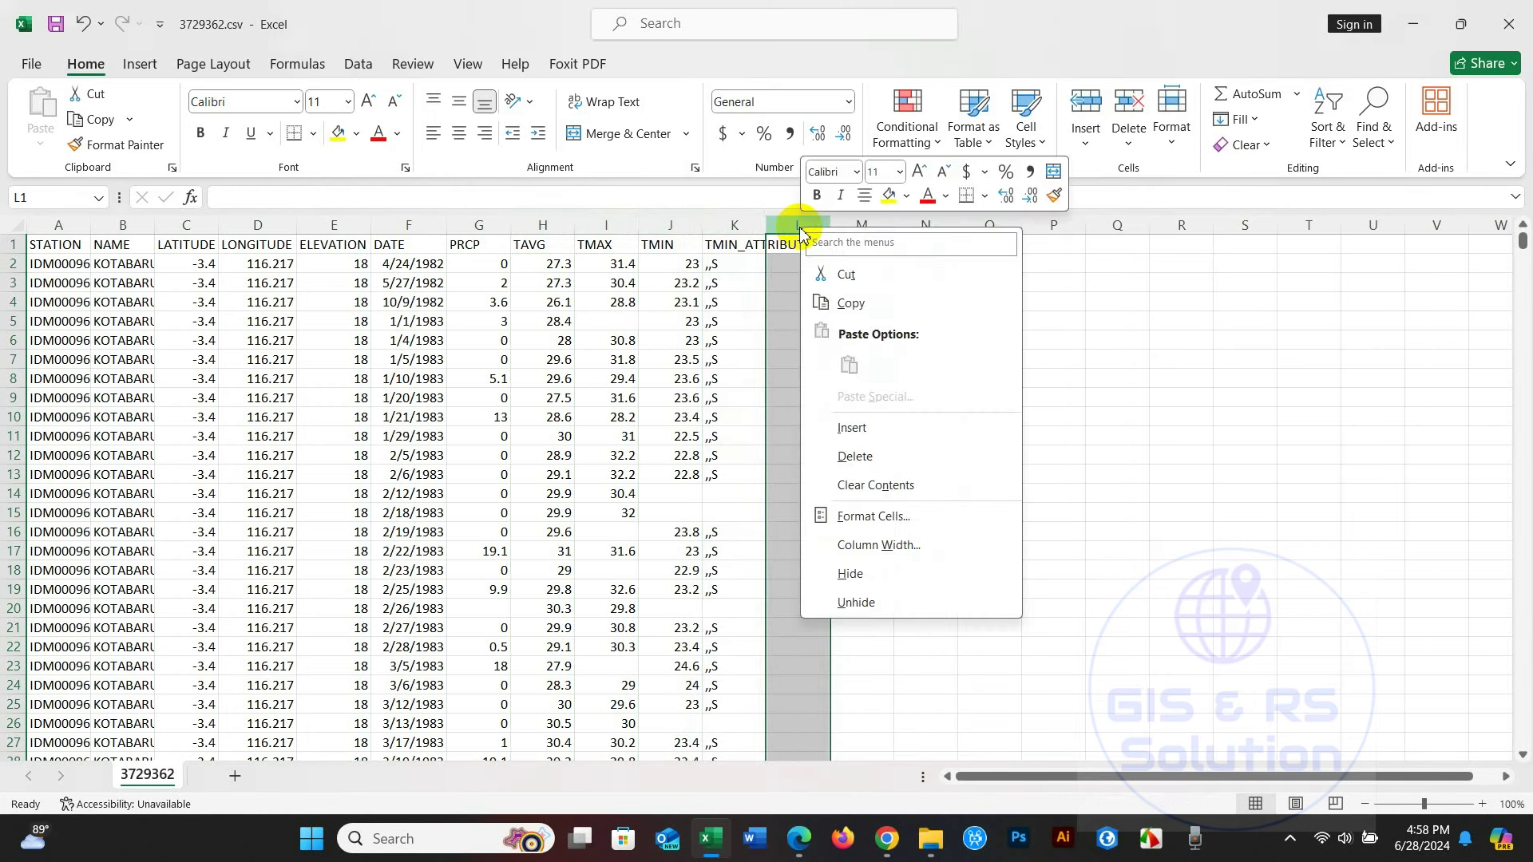
{"action": "left_click", "coordinate": [855, 456]}
{"action": "left_click", "coordinate": [918, 436]}
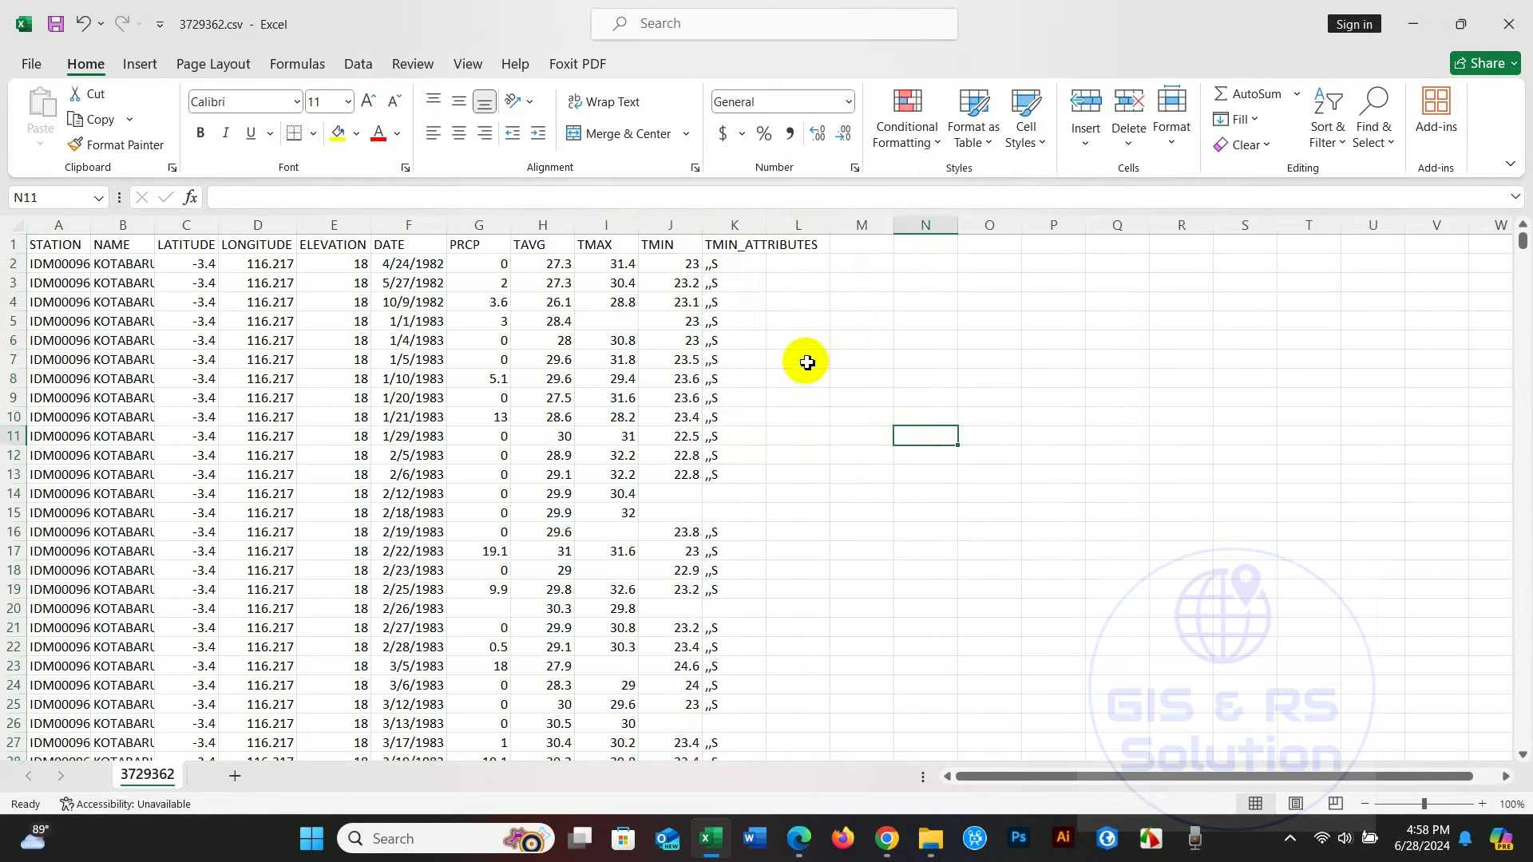
{"action": "left_click", "coordinate": [757, 226]}
{"action": "right_click", "coordinate": [757, 226]}
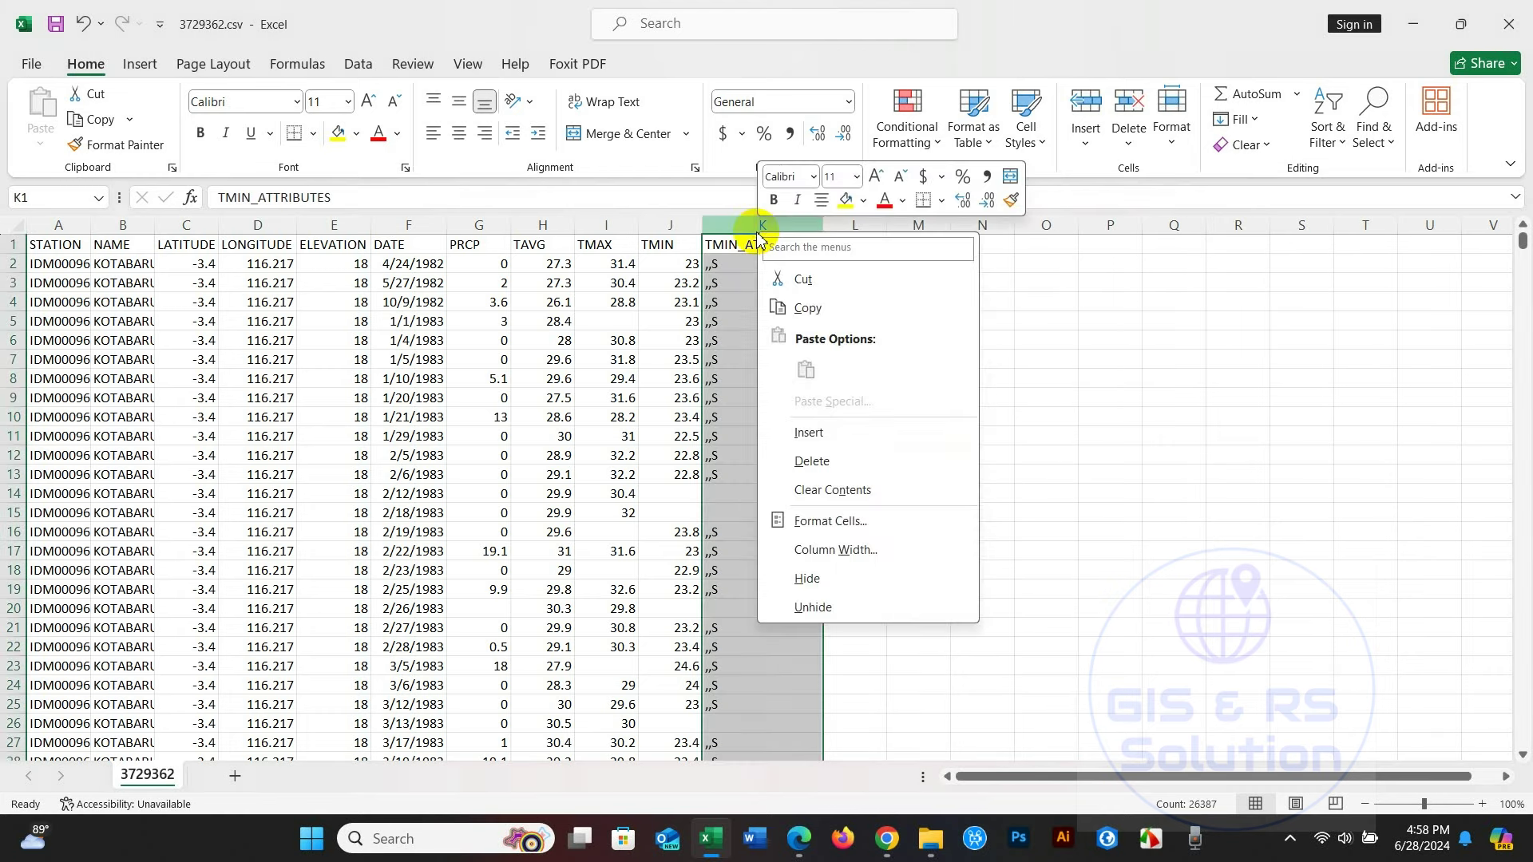
{"action": "left_click", "coordinate": [803, 456]}
{"action": "left_click", "coordinate": [886, 464]}
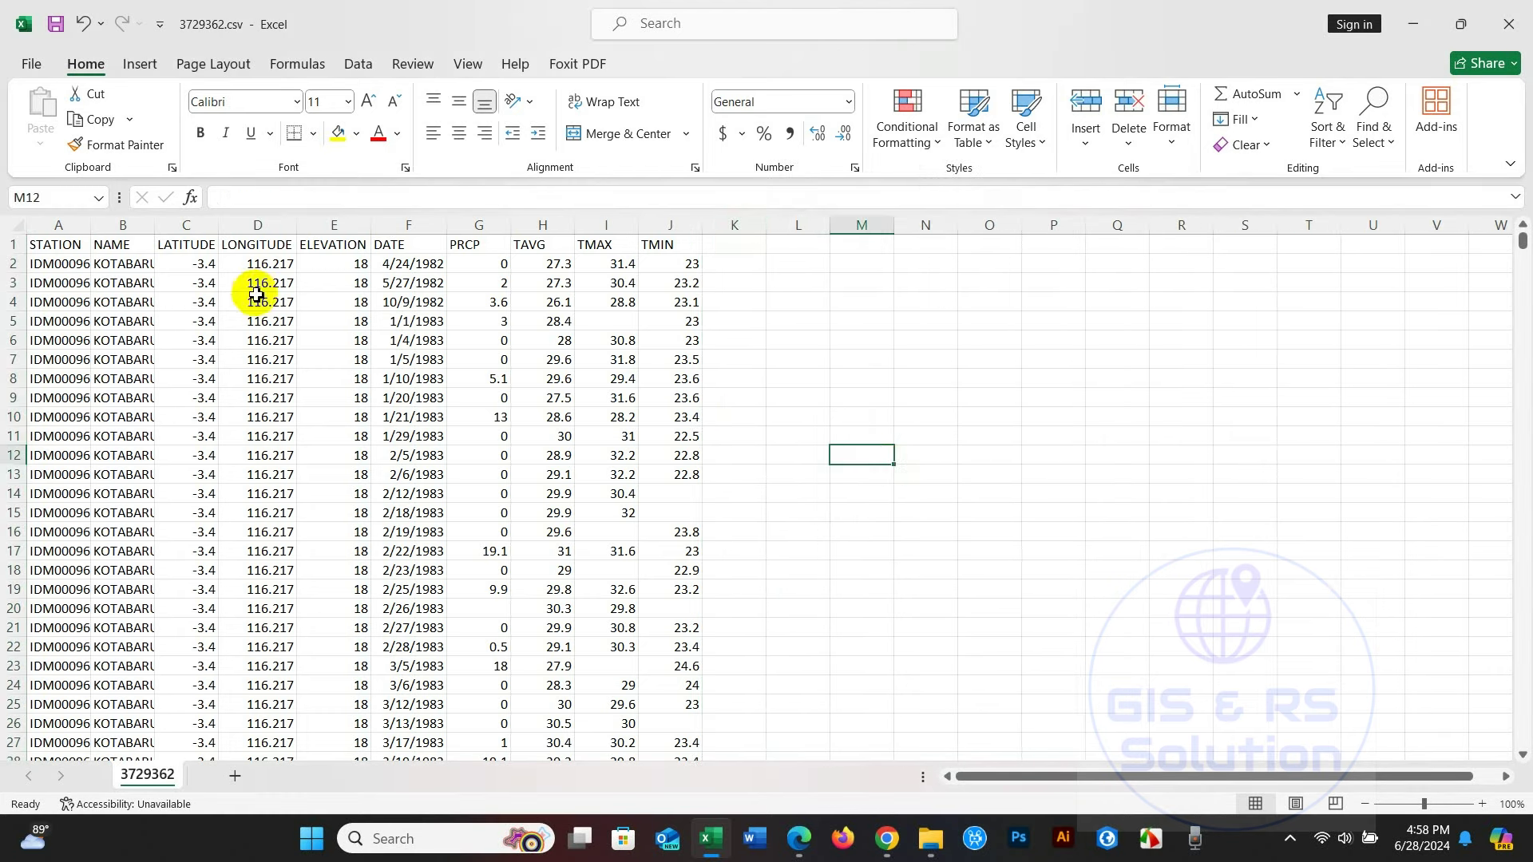
Step: Make the header row from STATION to TMIN bold
{"action": "left_click_drag", "start_coordinate": [59, 250], "coordinate": [660, 241]}
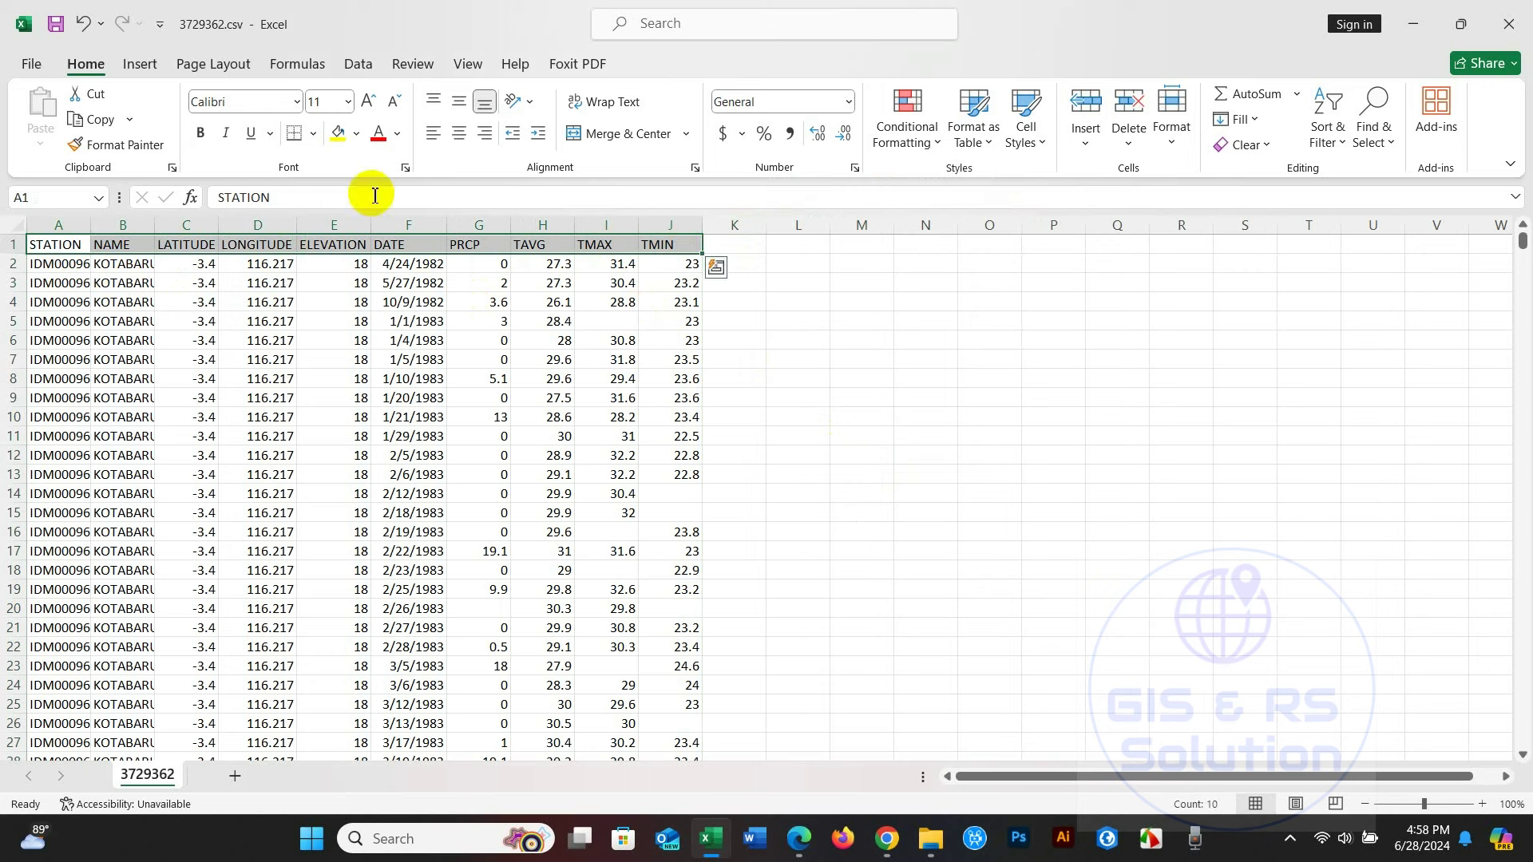
{"action": "left_click", "coordinate": [200, 134]}
{"action": "left_click", "coordinate": [541, 358]}
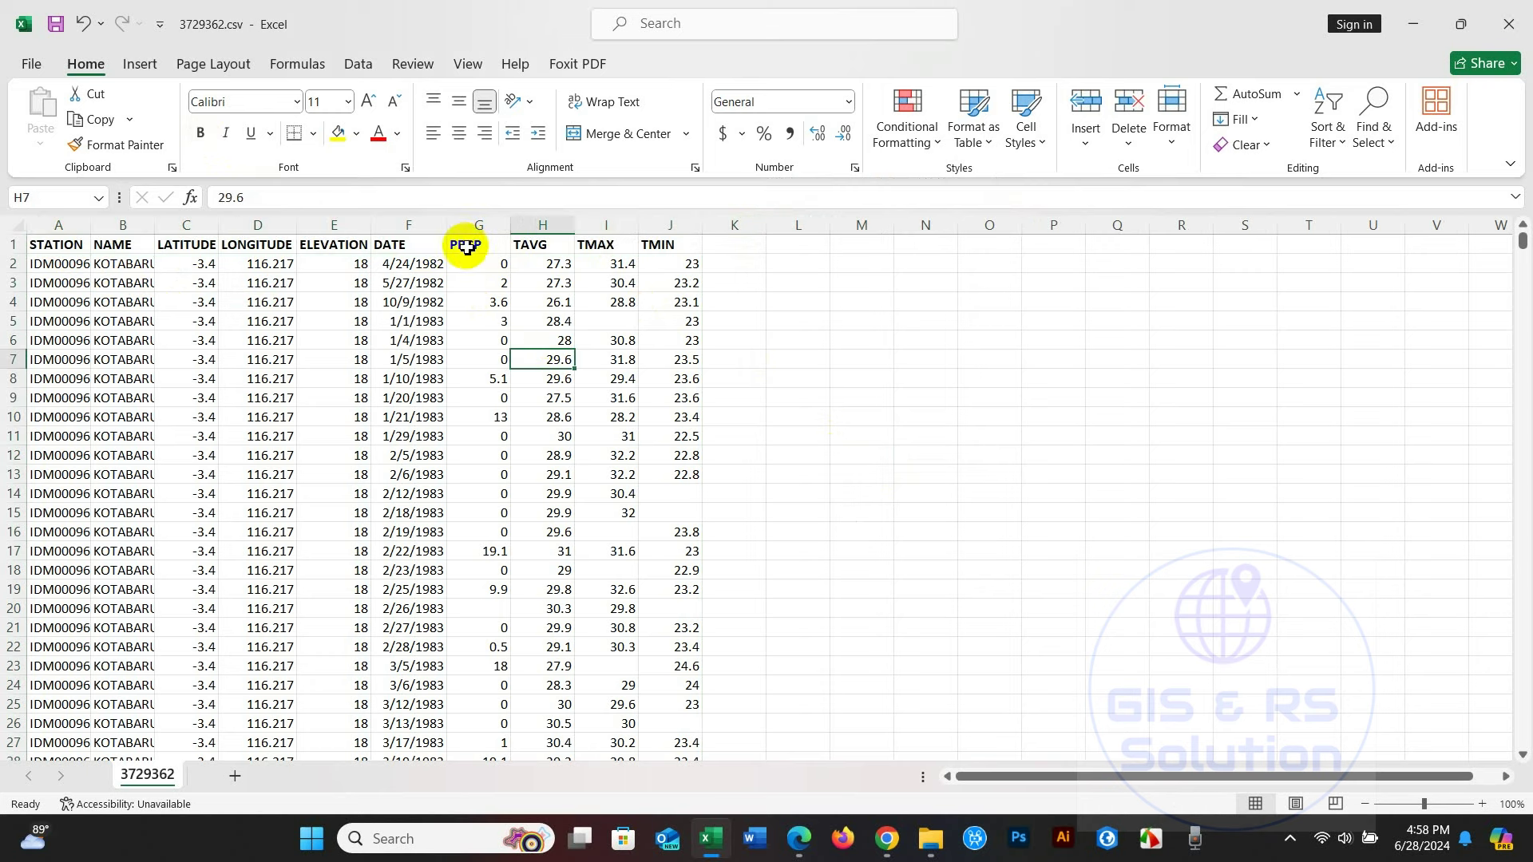